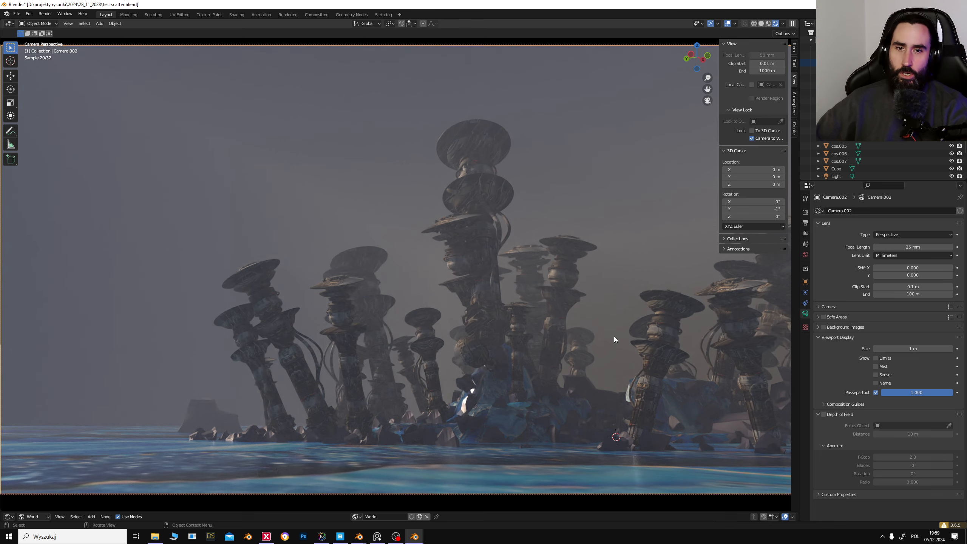
Step: Look through the scene's other cameras one after another, ending on the 50 mm camera's framing of the mushroom-like towers
left_click(866, 70)
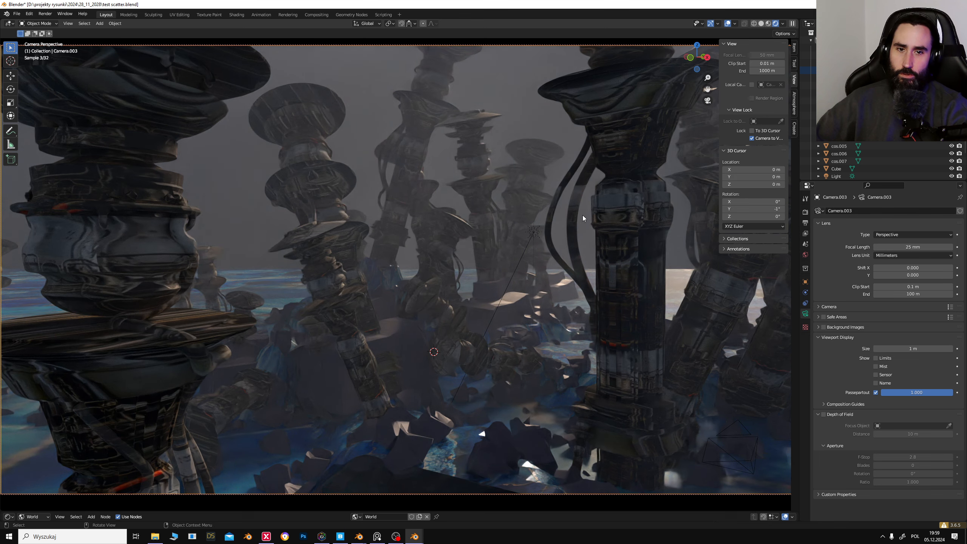
left_click(866, 78)
left_click(867, 86)
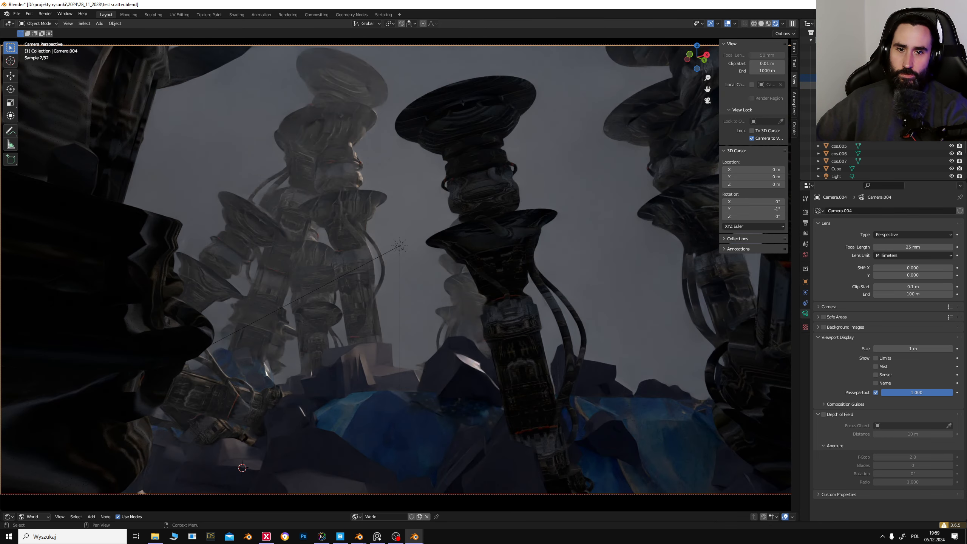
left_click(866, 93)
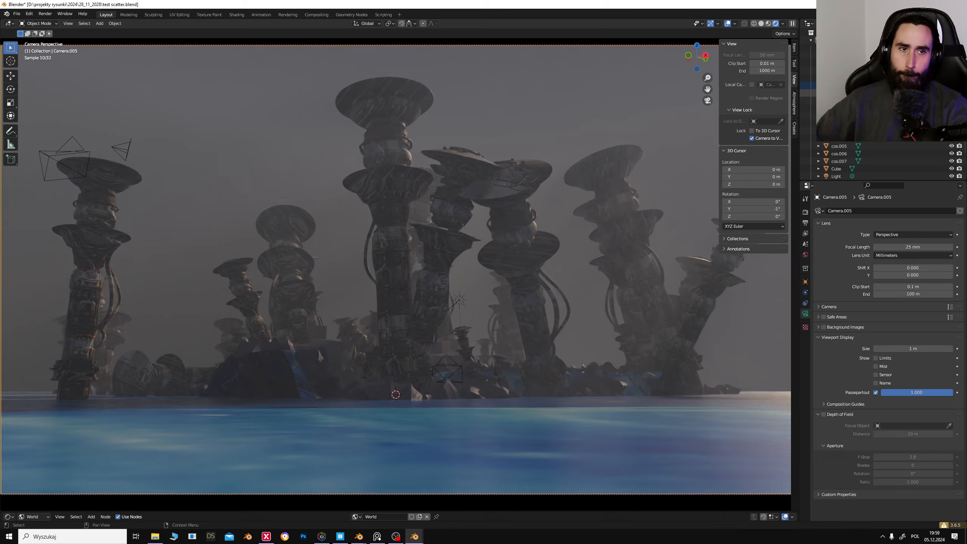
left_click(867, 100)
left_click(867, 47)
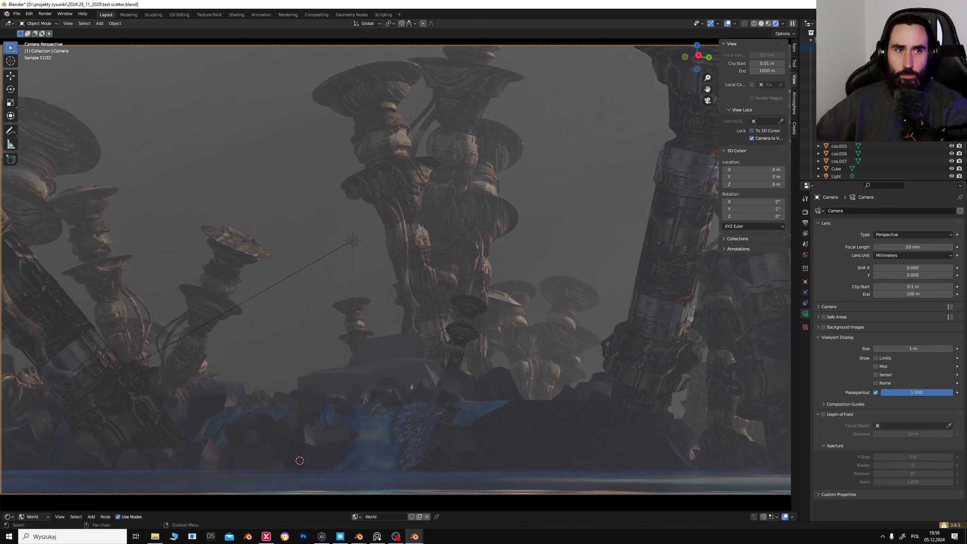
Step: Leave the test scatter scene and inspect the round tower and other ruins in scene recording.blend
left_click(958, 4)
left_click(492, 288)
left_click(491, 253)
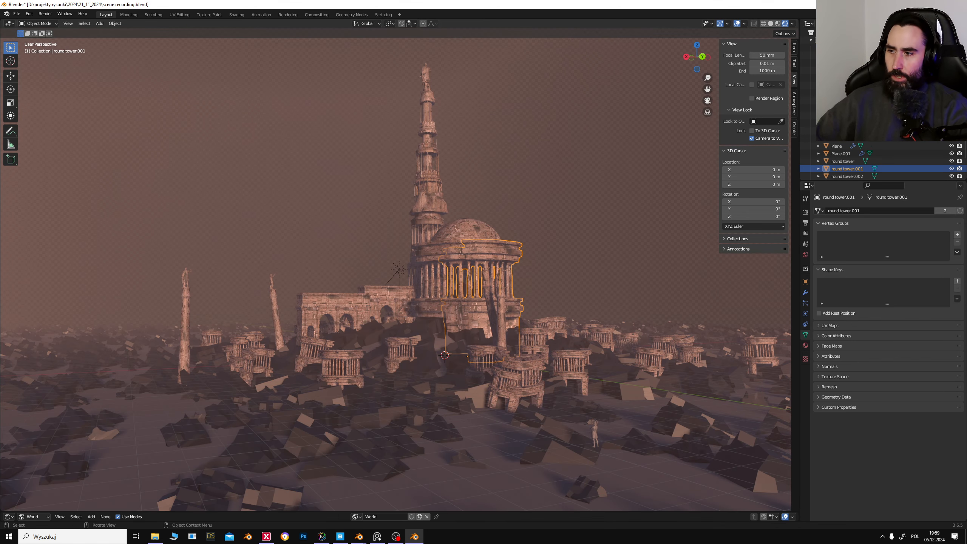
left_click(429, 262)
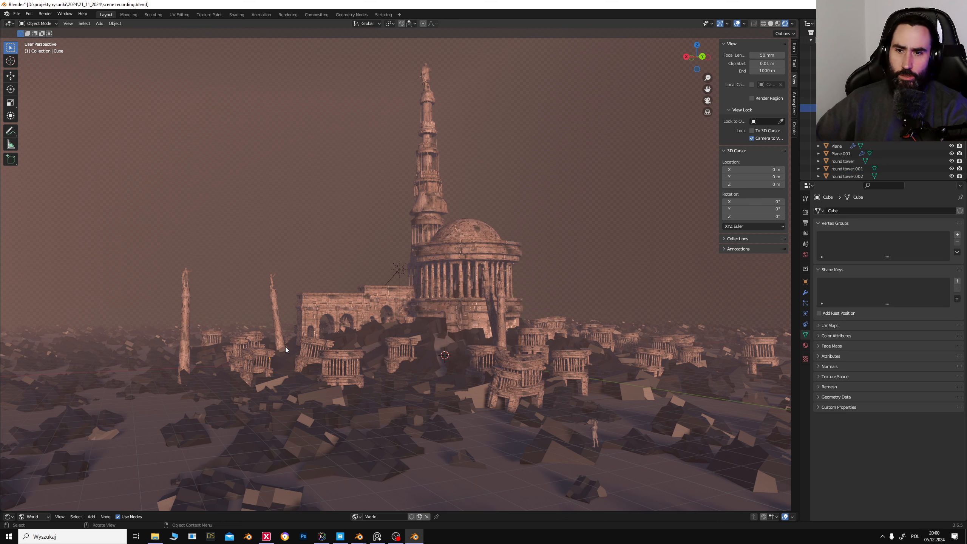
left_click(419, 289)
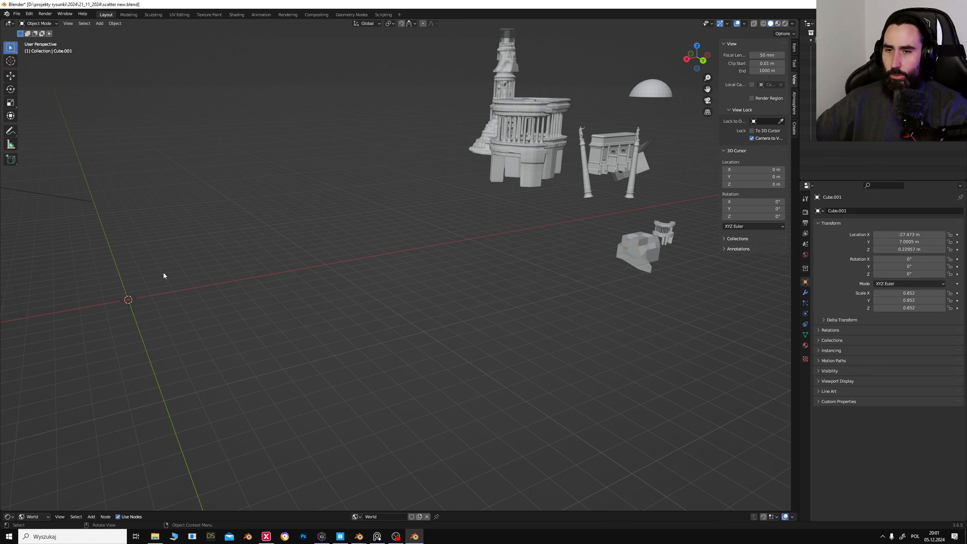
Step: Add a plane mesh at the world origin and scale it up to about 5.2
key("shift+a")
left_click(268, 276)
key("s")
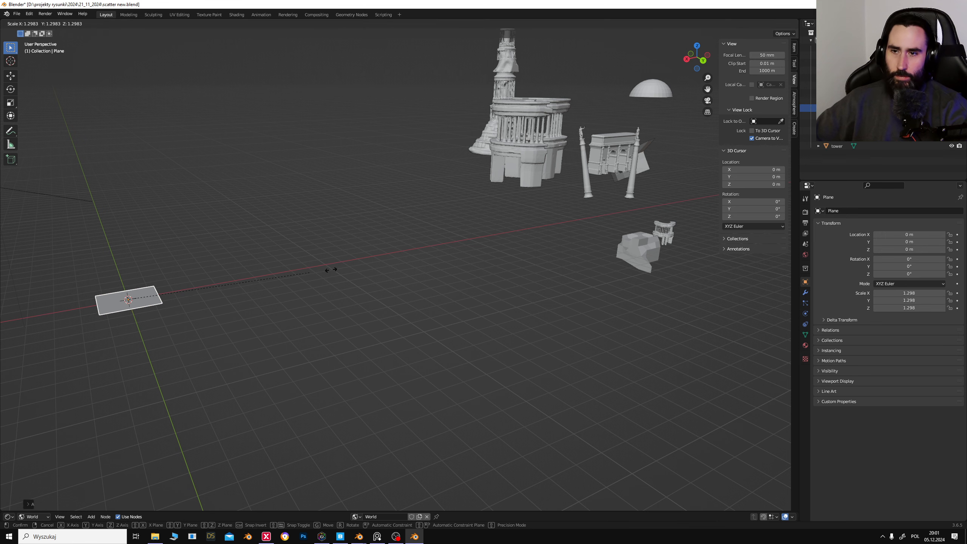
left_click(59, 230)
scroll(195, 225, "down", 10, "ctrl")
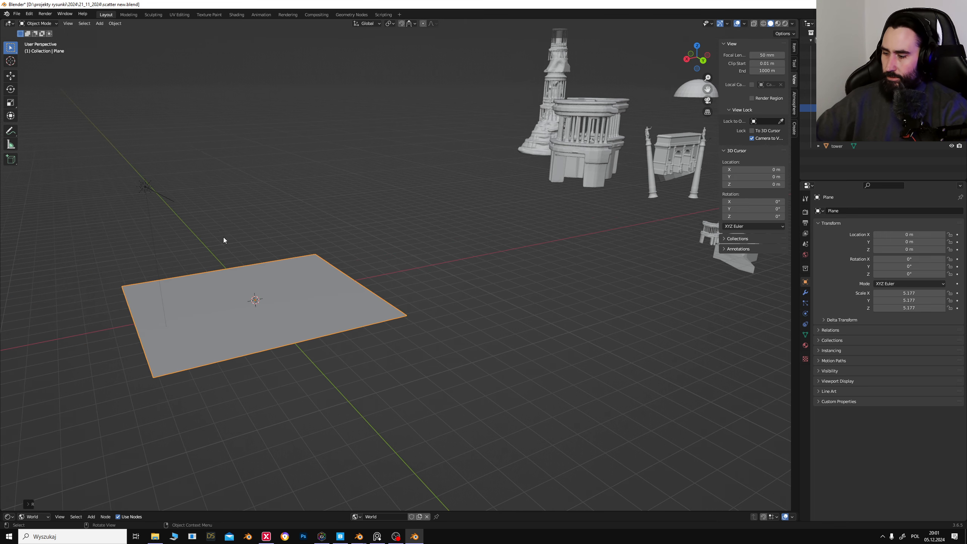
Step: Enlarge the plane into a large ground surface with a scale of about -17.8 on all axes
key("shift+a")
mouse_move(336, 268)
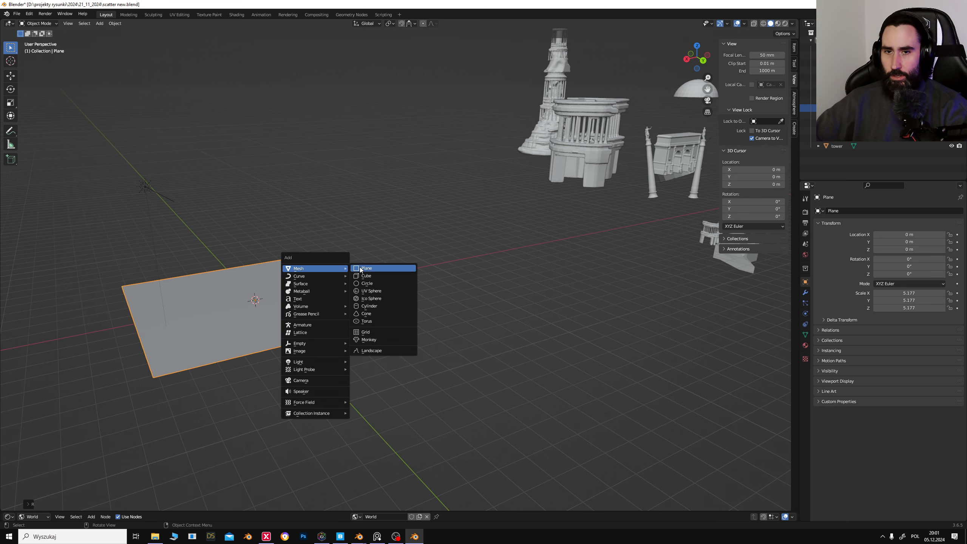
left_click(233, 295)
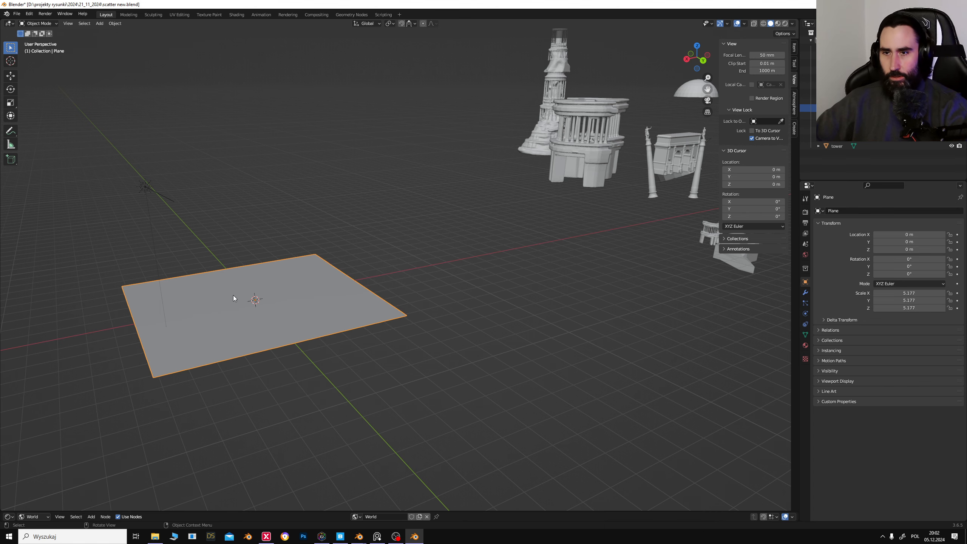
key("s")
left_click(324, 282)
middle_click_drag(322, 282, 495, 146, "shift")
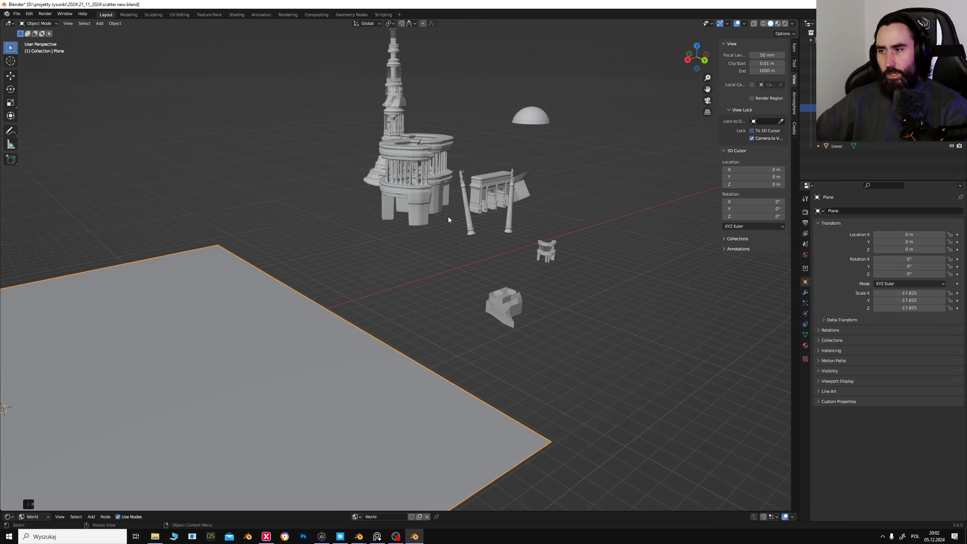
Step: Move the rock horizontally onto the middle of the plane and raise it to a Z location of about 0.85 m
middle_click_drag(448, 217, 465, 148)
middle_click_drag(338, 262, 481, 225, "shift")
middle_click_drag(659, 220, 561, 236, "shift")
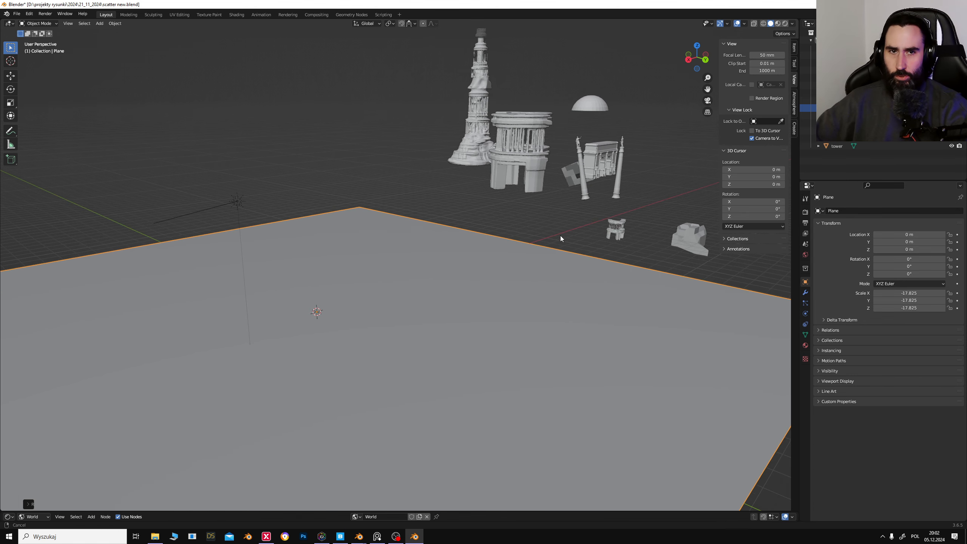
left_click(703, 251)
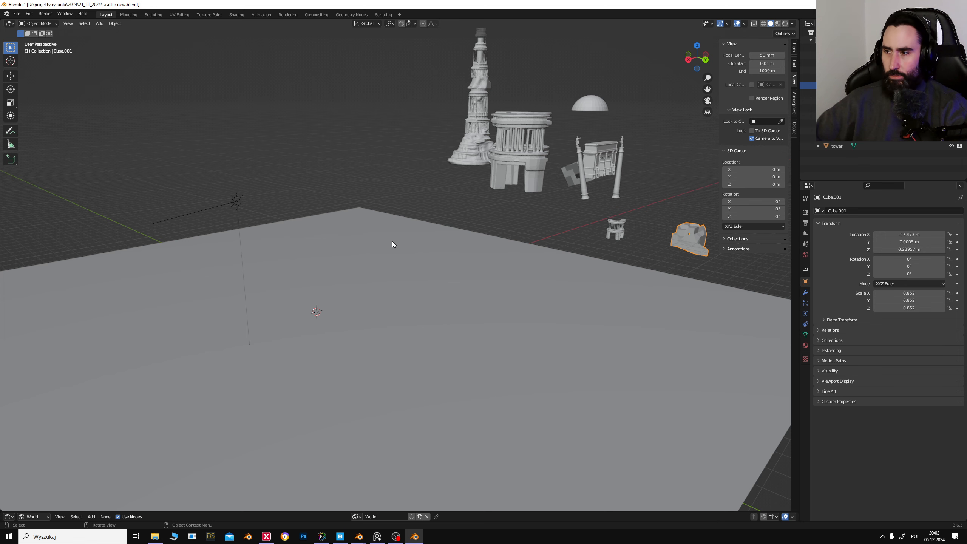
middle_click_drag(484, 242, 583, 186)
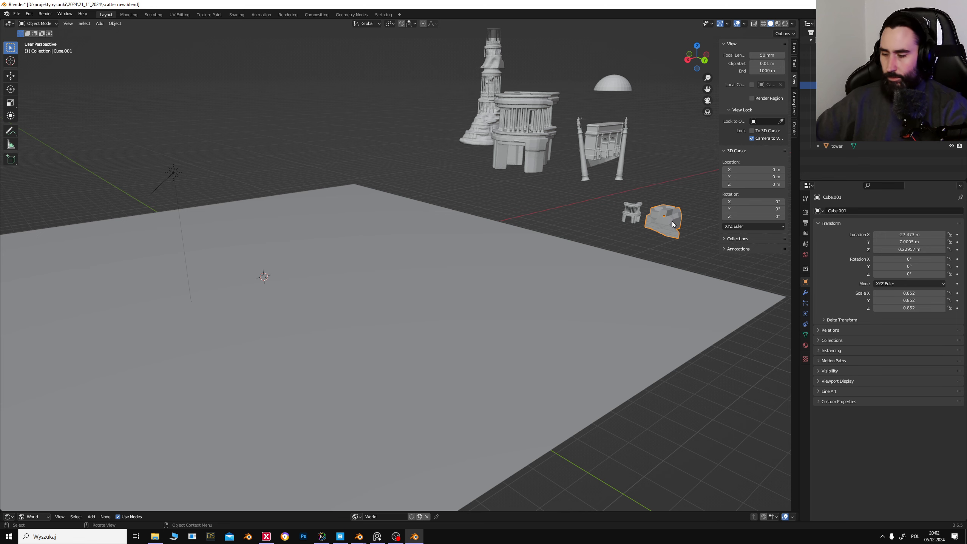
key("g")
key("shift+z")
left_click(298, 315)
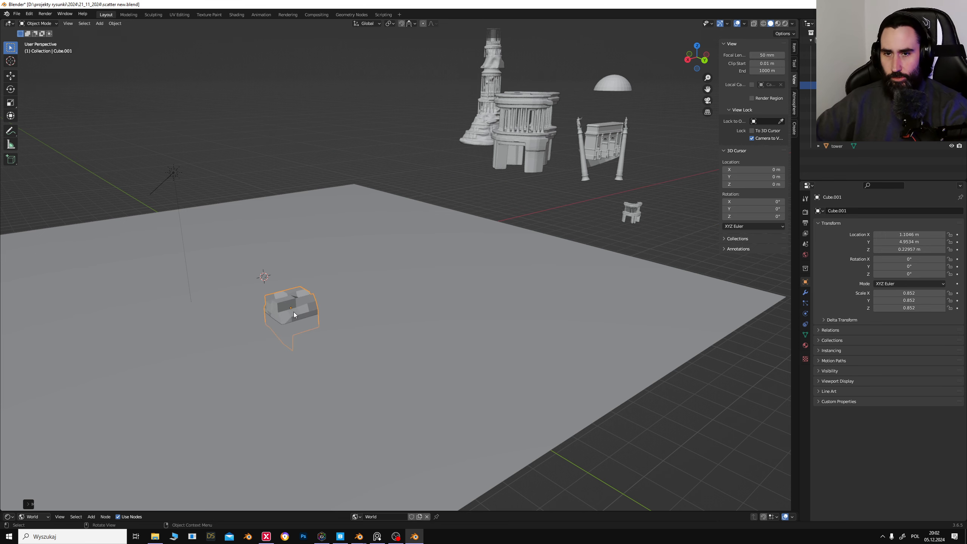
key("g")
key("z")
left_click(297, 292)
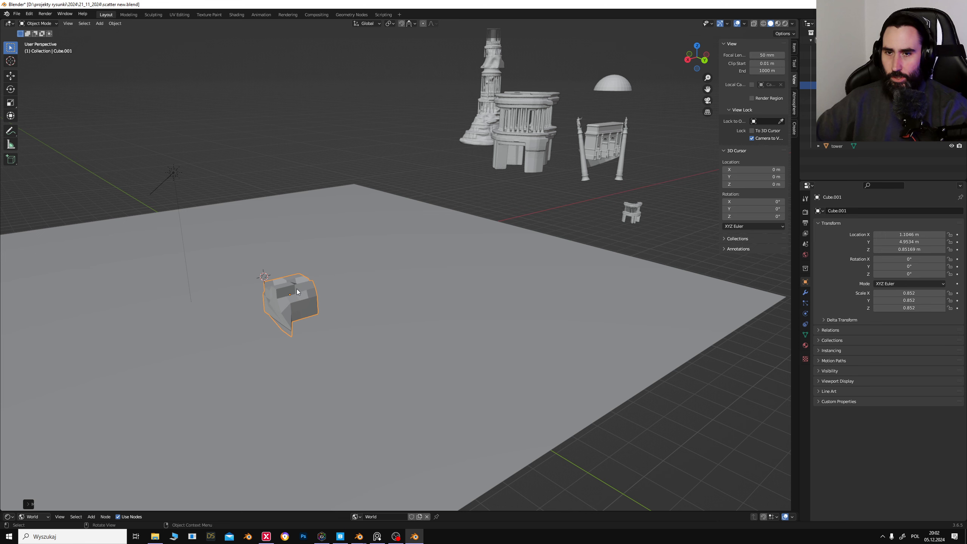
Step: Move the rock horizontally off the plane, keeping its height, back beside the small ruin
key("g")
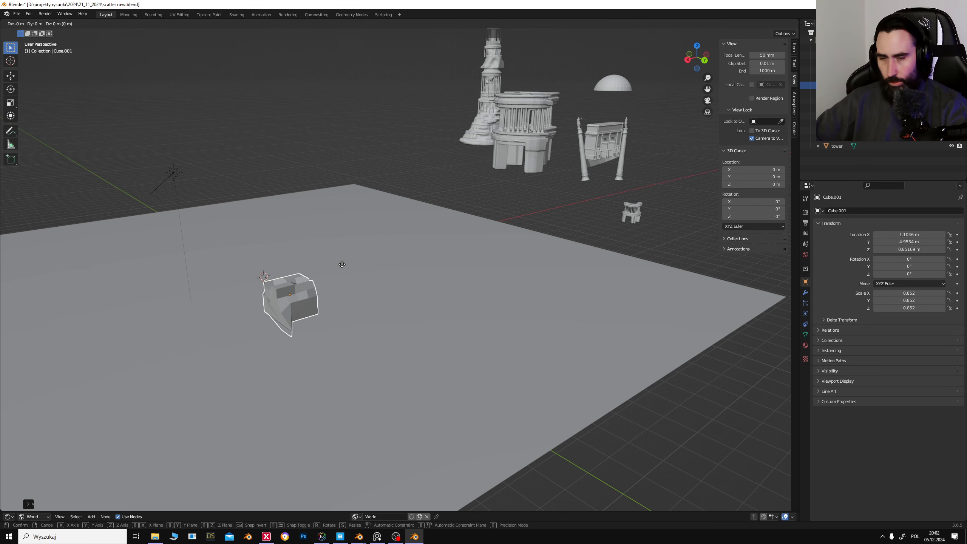
key("shift+z")
left_click(717, 191)
Step: Put the ground plane in Edit Mode and subdivide its face repeatedly into a fine grid
left_click(376, 271)
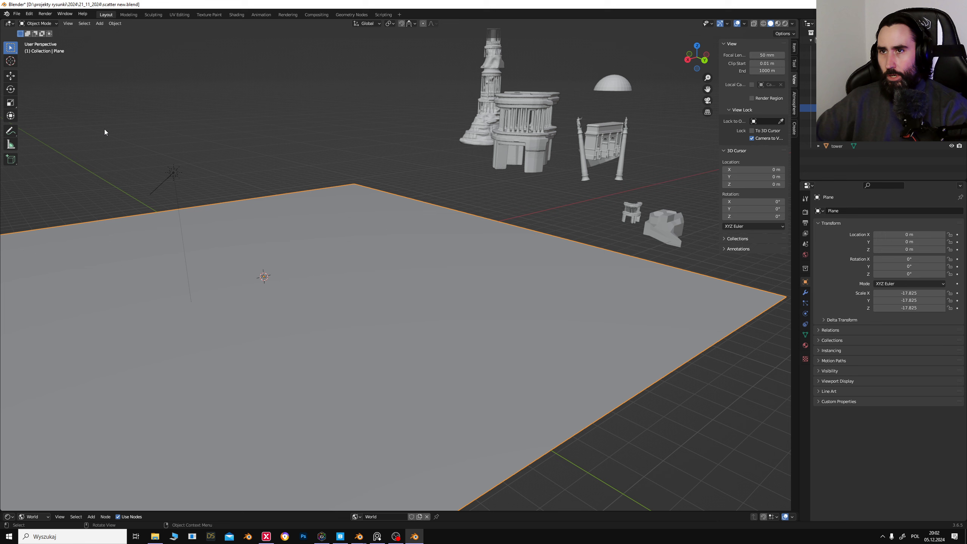
left_click(38, 23)
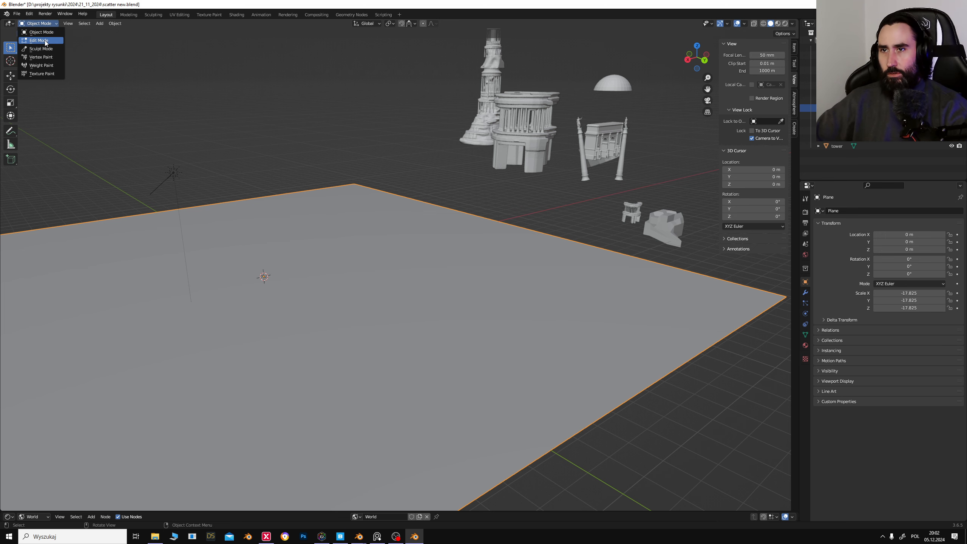
left_click(37, 40)
right_click(256, 237)
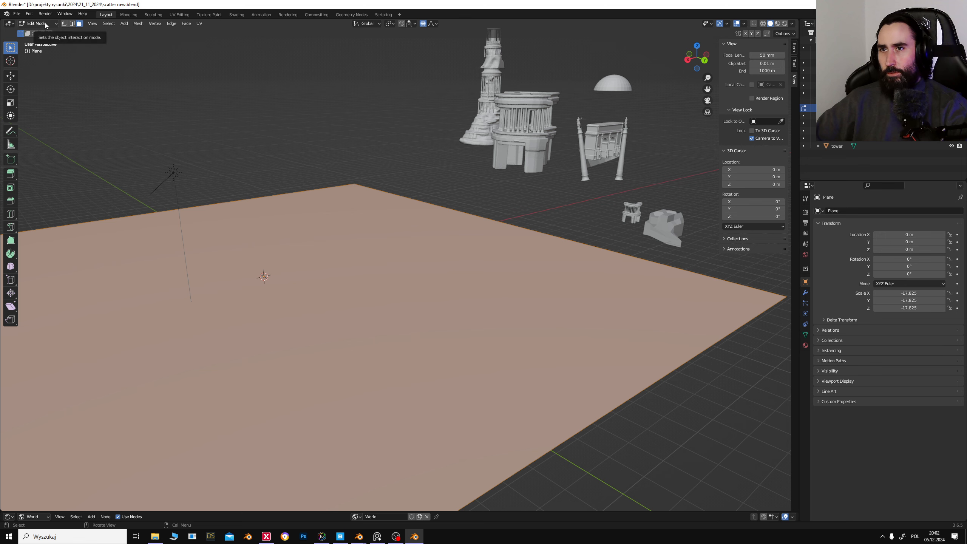
right_click(339, 224)
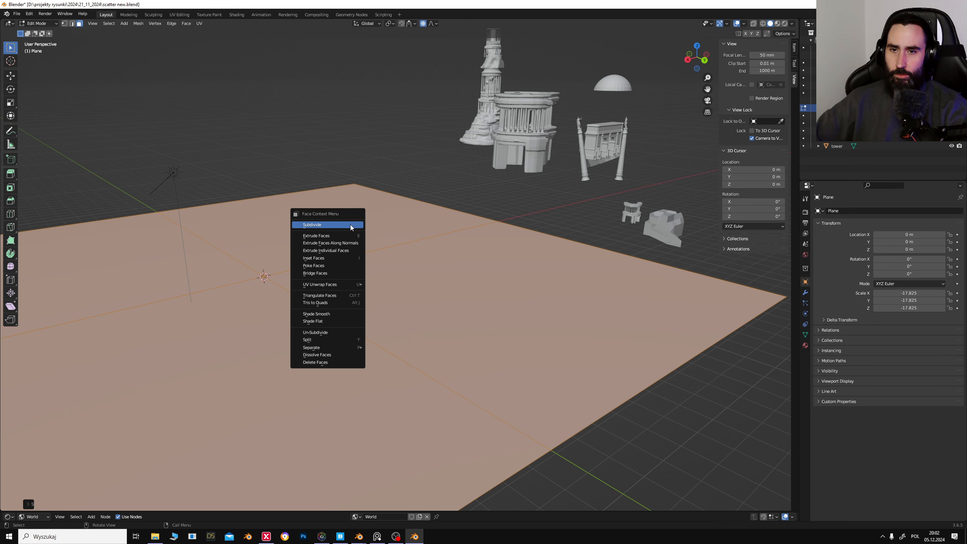
left_click(350, 225)
right_click(349, 225)
left_click(349, 225)
right_click(349, 225)
left_click(349, 226)
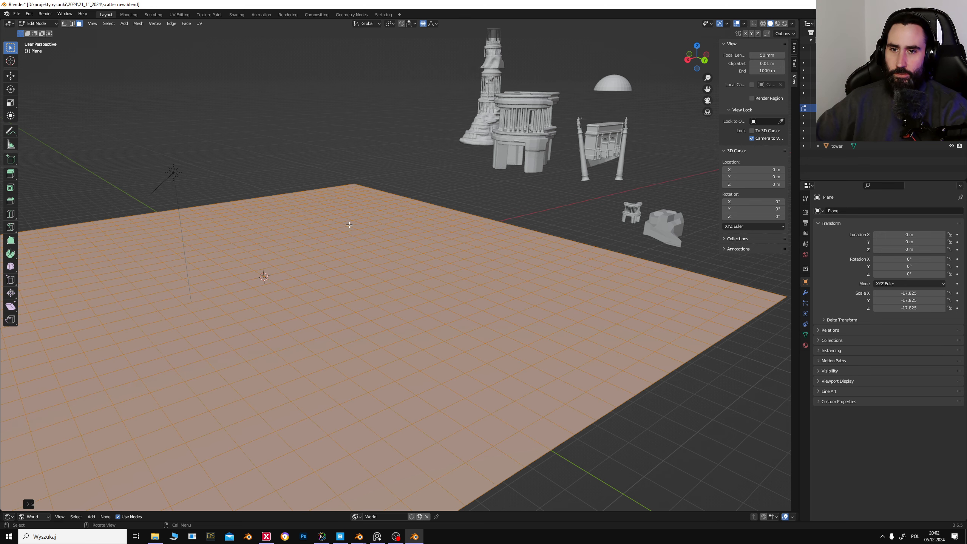
right_click(344, 236)
left_click(345, 236)
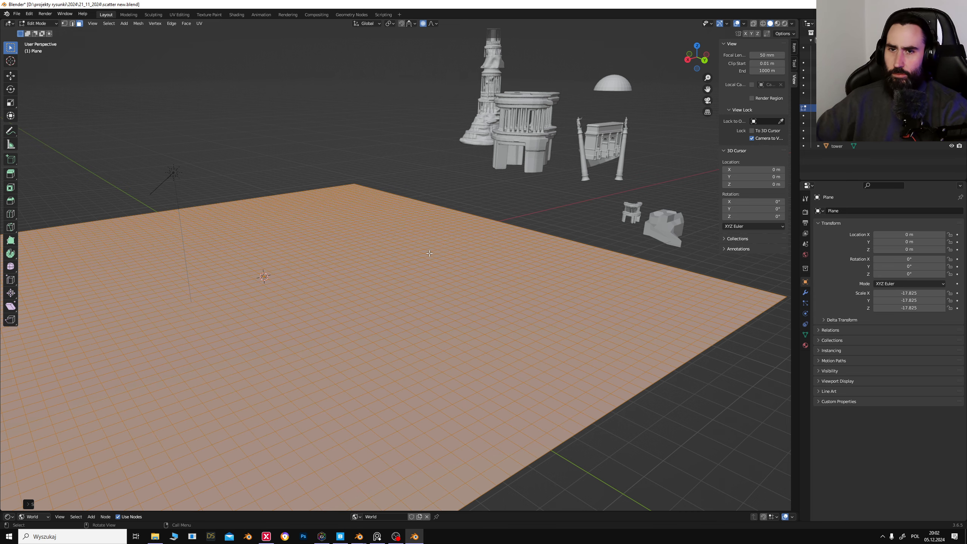
Step: Examine the plane's grid density by selecting single faces and a rectangular block of faces
middle_click_drag(345, 236, 295, 296)
left_click(331, 329)
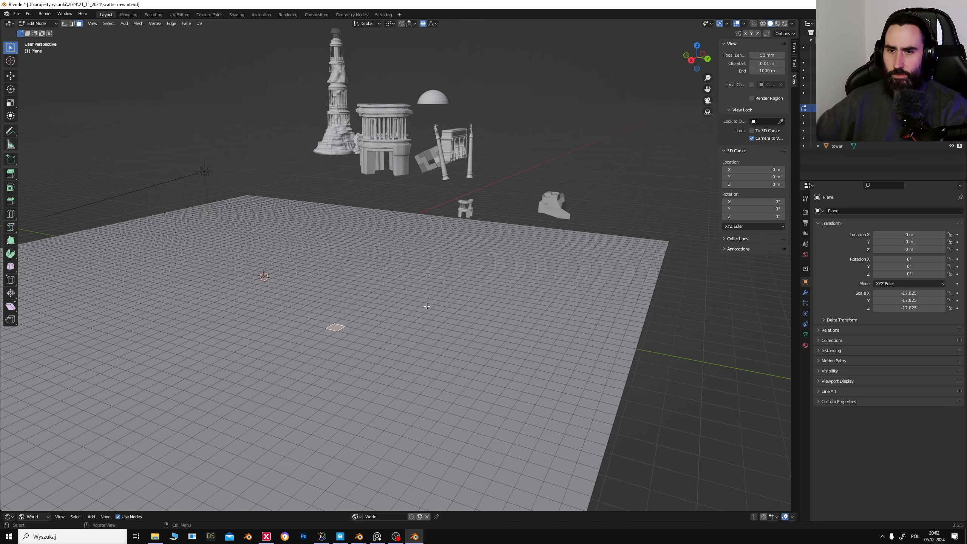
middle_click_drag(409, 328, 399, 329)
left_click_drag(164, 272, 426, 367)
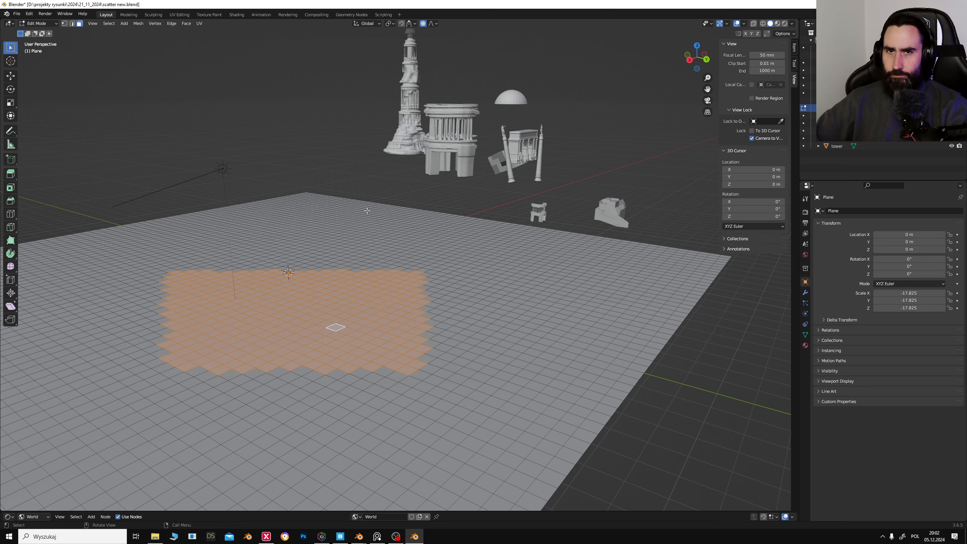
left_click(424, 25)
left_click(368, 298)
middle_click_drag(424, 260, 400, 263)
left_click(272, 291)
middle_click_drag(582, 232, 469, 216)
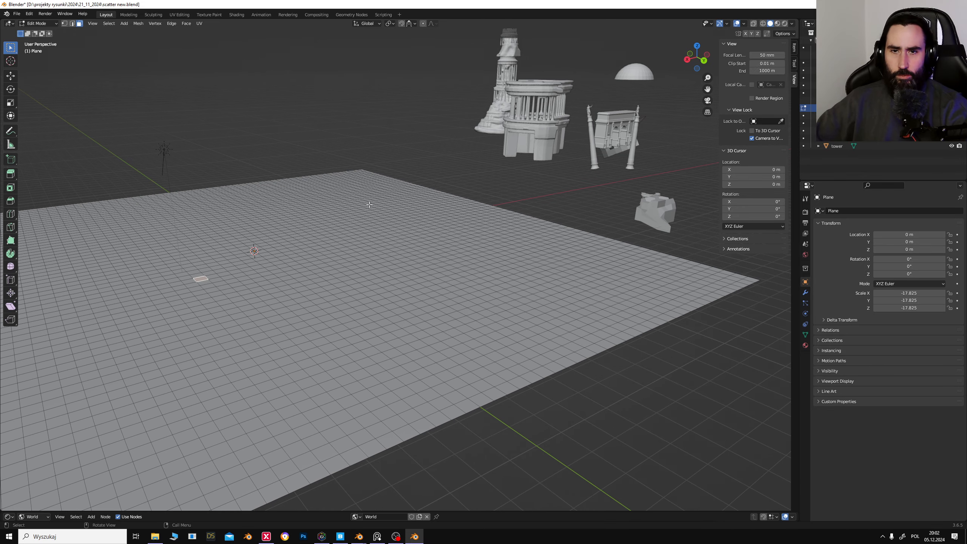
Step: Select all of the plane's faces and return to Object Mode
key("a")
left_click(34, 25)
left_click(36, 32)
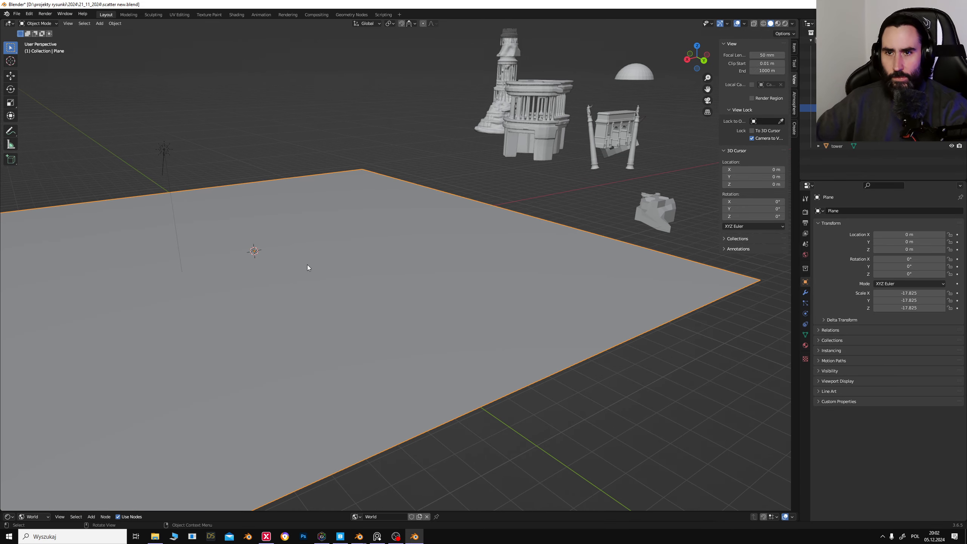
Step: Add a particle system to the ground plane, set its type to Hair and enable the Advanced options
middle_click_drag(551, 229, 560, 201)
left_click(561, 204)
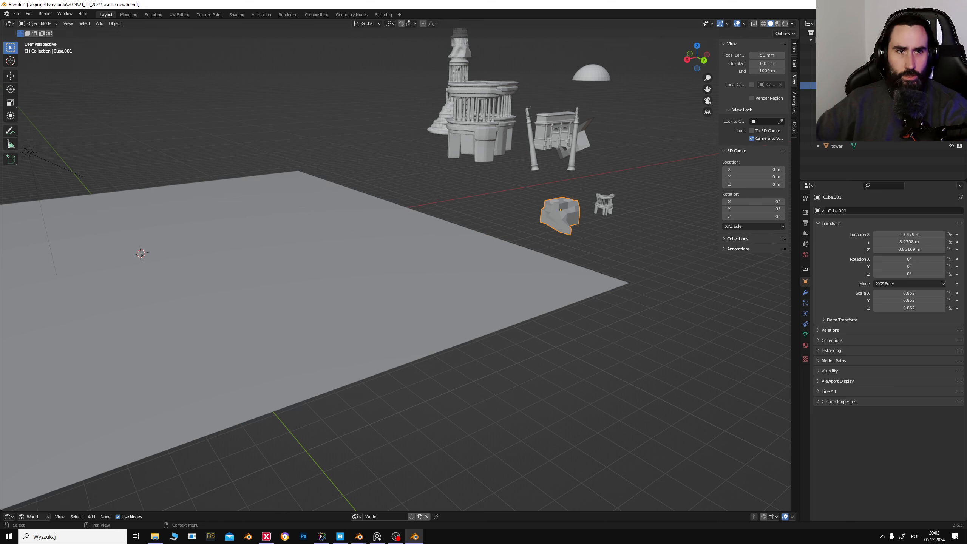
left_click(377, 249)
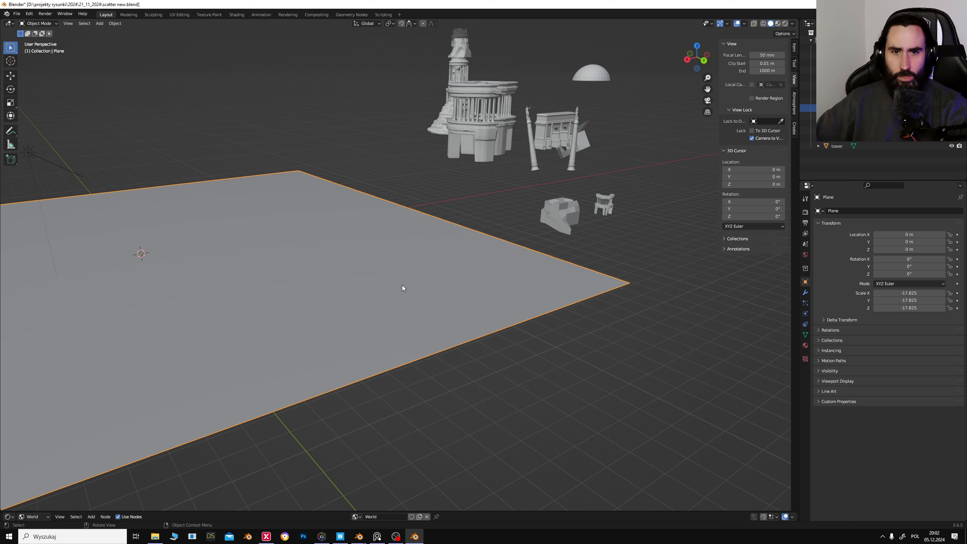
left_click(805, 304)
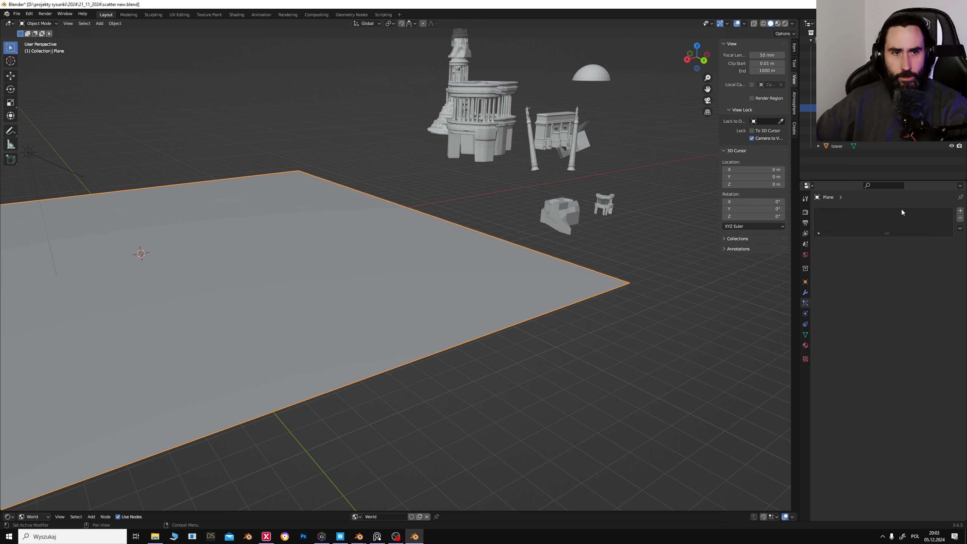
left_click(961, 211)
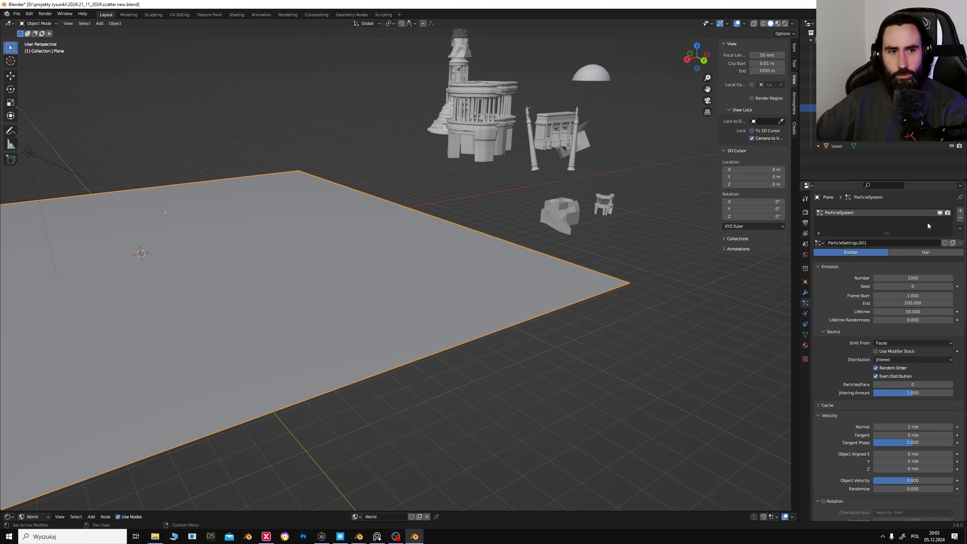
left_click(925, 252)
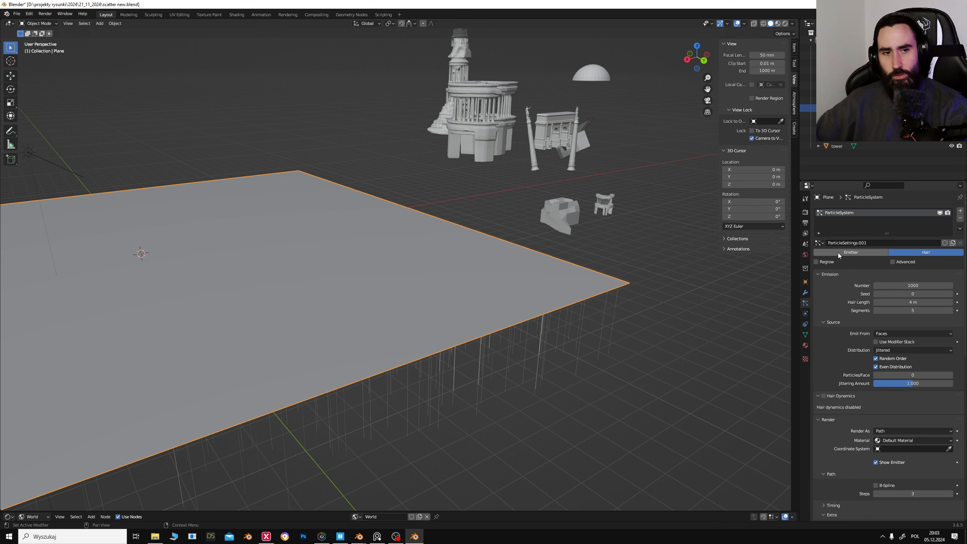
left_click(893, 262)
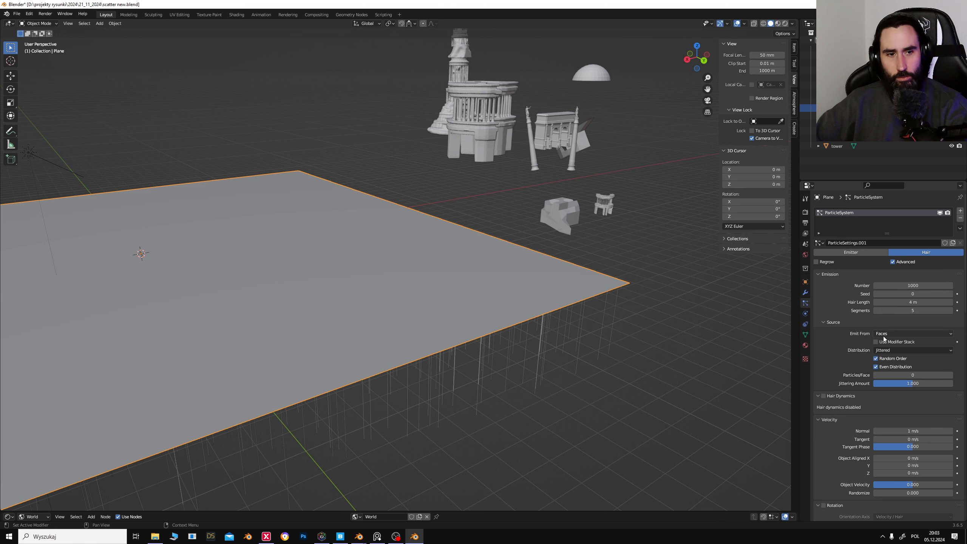
scroll(910, 343, "down", 8)
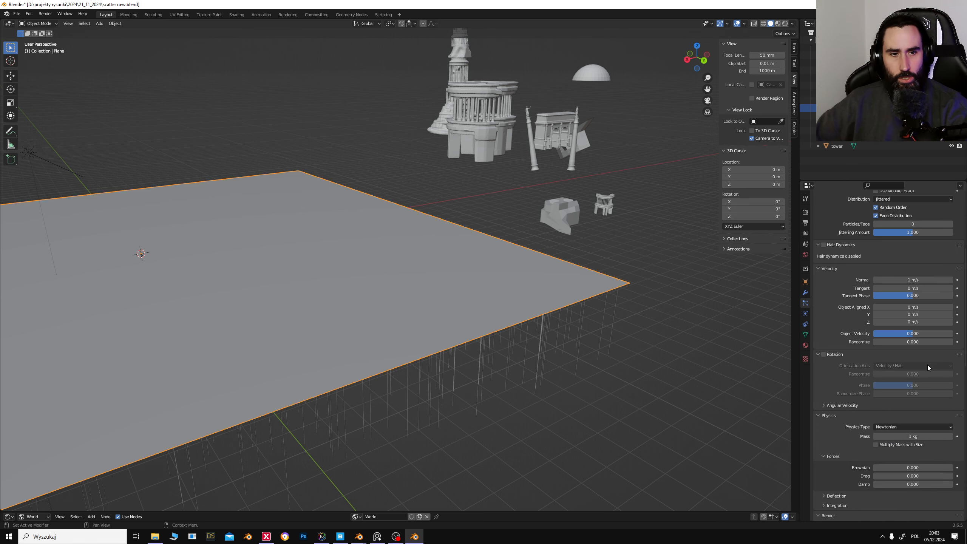
Step: Enable Rotation in the ground plane's hair particle settings
scroll(927, 374, "down", 3)
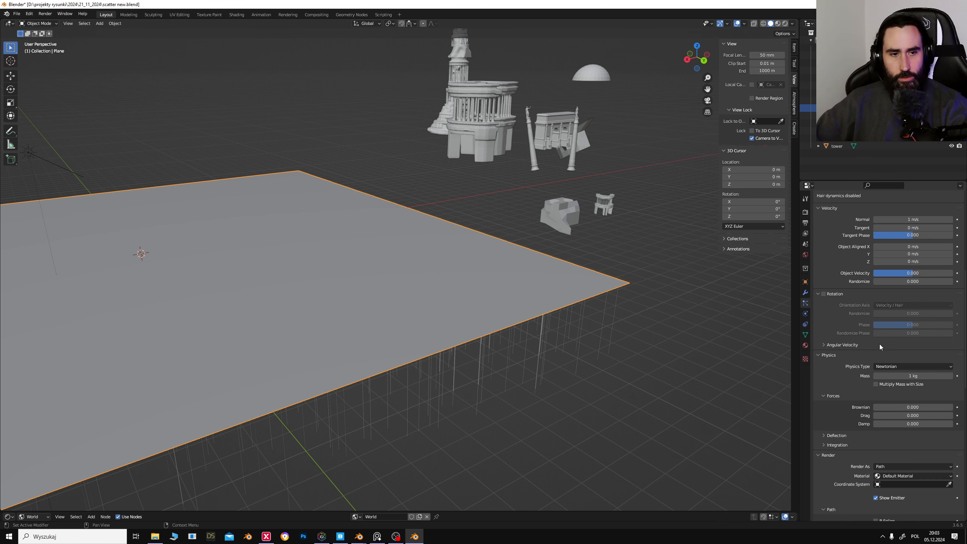
left_click(823, 293)
scroll(872, 342, "down", 6)
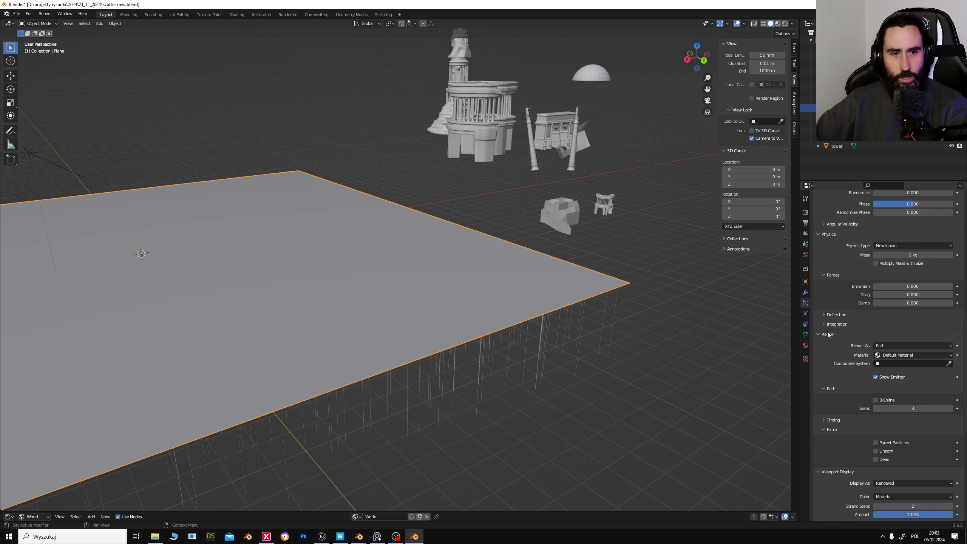
Step: Render the plane's particles as Object, using the rock model beside the plane as the instance object
left_click(821, 333)
left_click(818, 334)
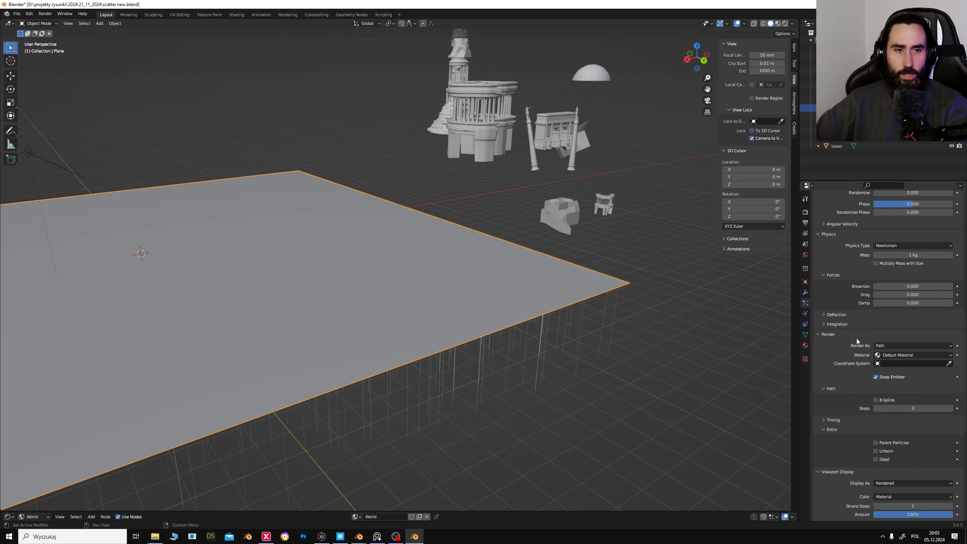
left_click(896, 346)
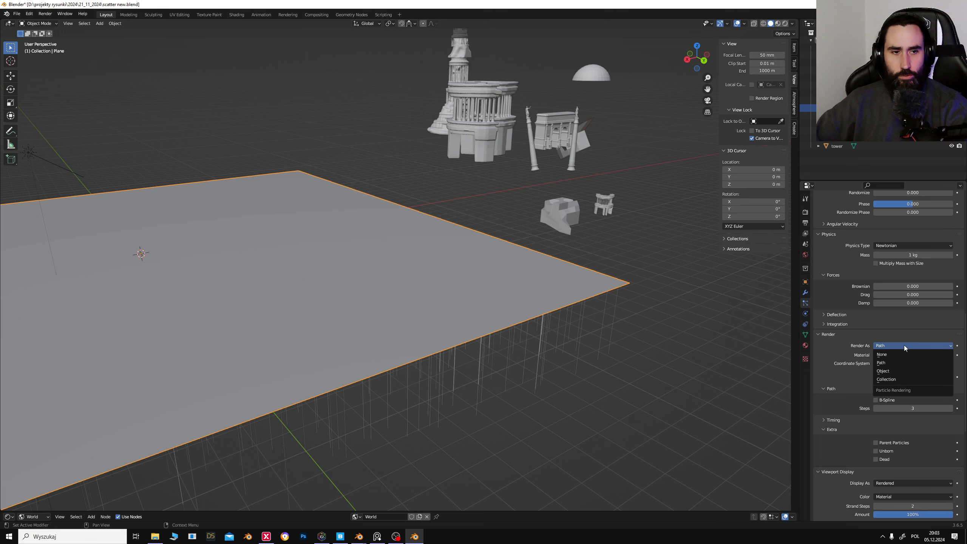
left_click(895, 371)
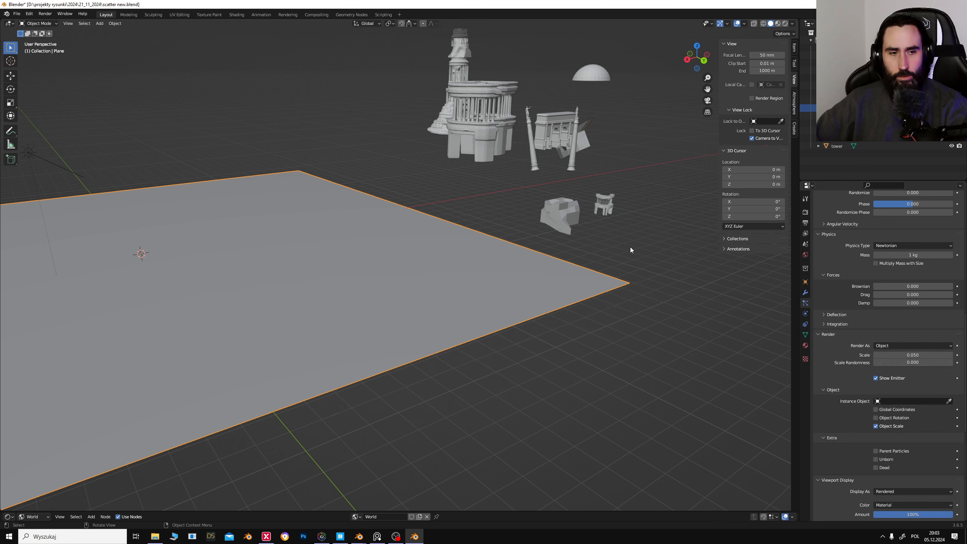
left_click(949, 401)
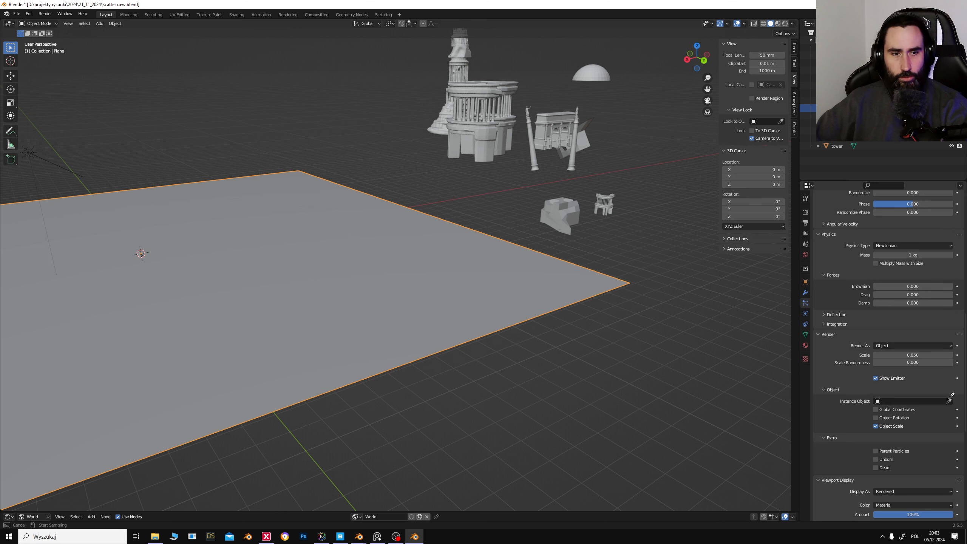
left_click(565, 209)
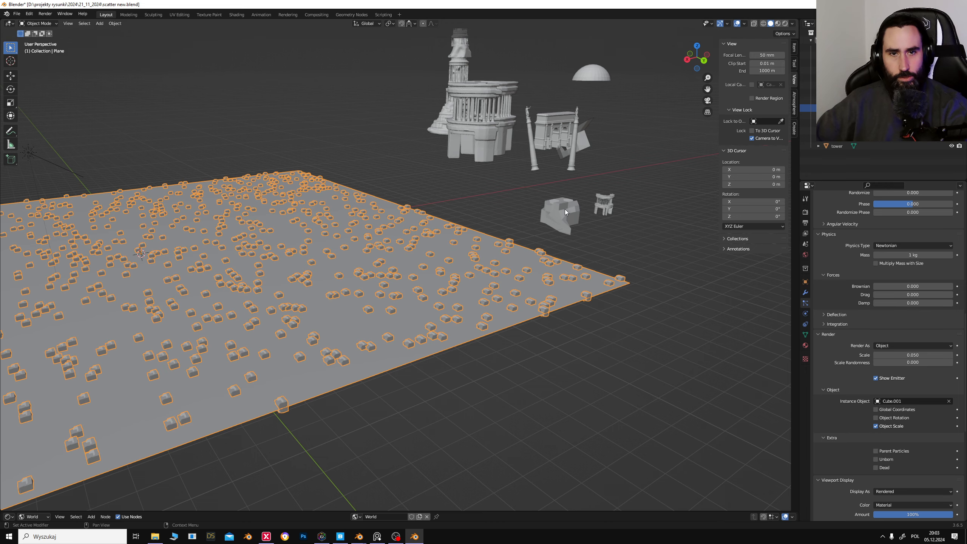
Step: Examine the scattered rock instances on the plane and compare their orientation with the source rock
middle_click_drag(647, 317, 711, 308, "shift")
left_click(670, 339)
middle_click_drag(631, 337, 590, 331)
middle_click_drag(442, 324, 531, 312, "shift")
scroll(442, 313, "up", 4)
left_click(441, 311)
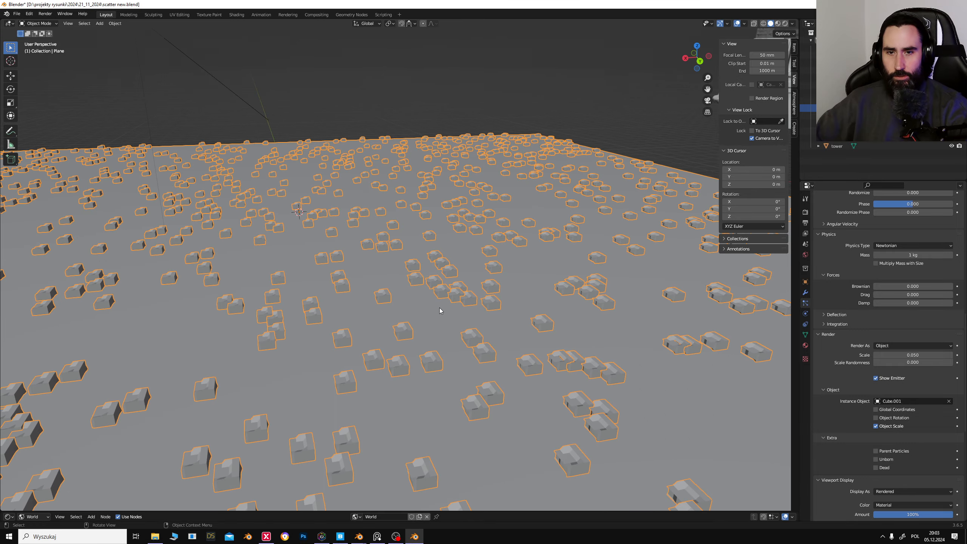
middle_click_drag(438, 308, 474, 322)
left_click(610, 154)
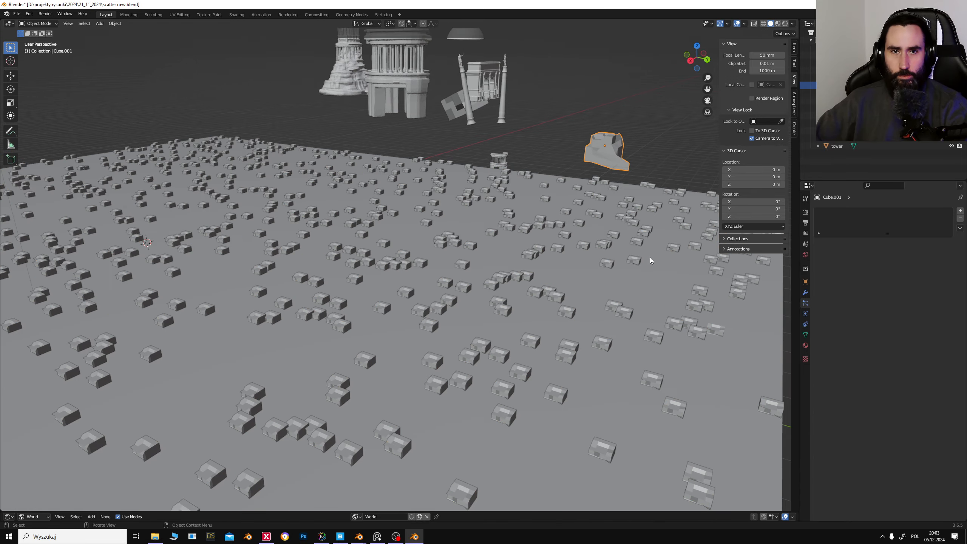
middle_click_drag(650, 258, 679, 201)
Step: Switch the viewport to Rendered shading, set the plane's hair length to 5.26 m and reduce its particle number
left_click(785, 24)
middle_click_drag(534, 252, 534, 272)
scroll(533, 267, "up", 2)
left_click(476, 266)
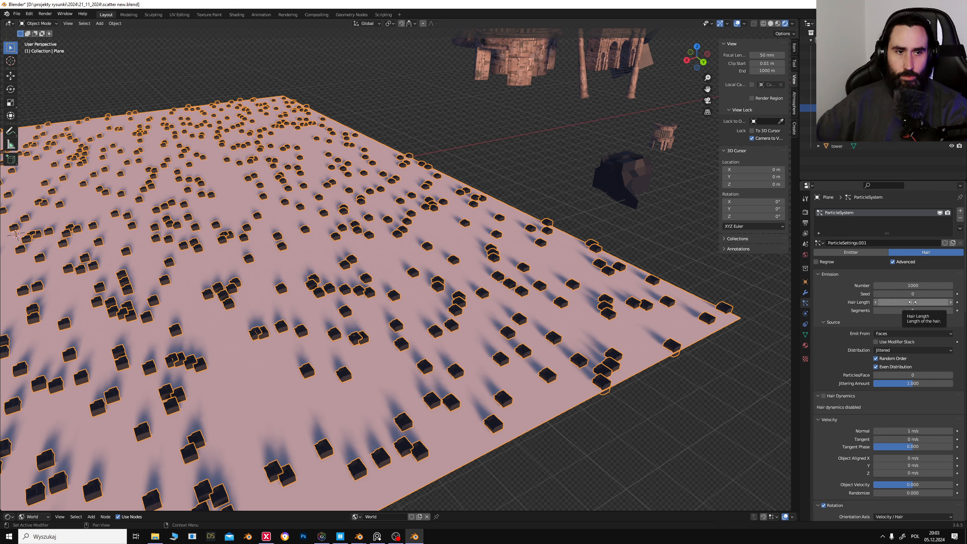
left_click_drag(902, 302, 950, 302)
left_click_drag(913, 285, 901, 286)
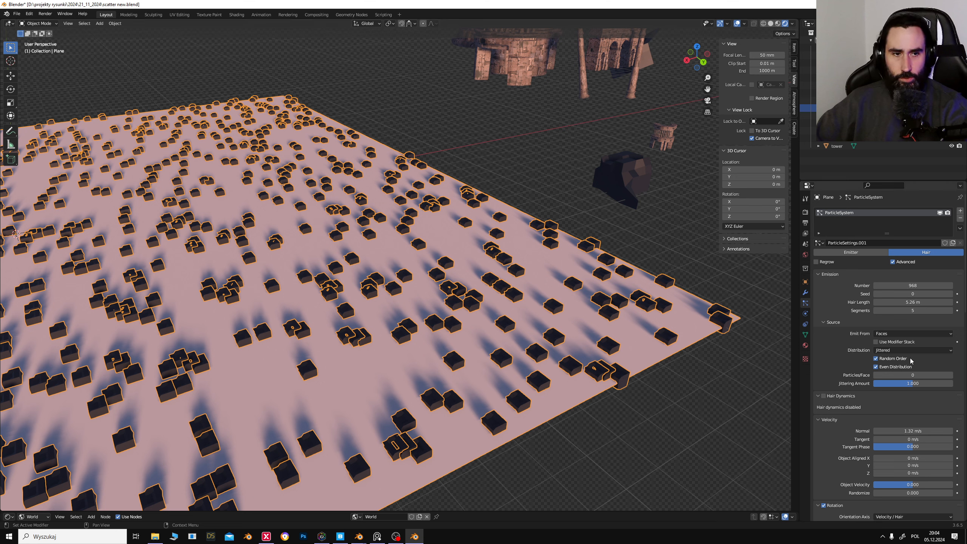
Step: Set the particle rotation's Randomize to 0.376, Phase to -0.244 and Randomize Phase to 1.033
scroll(917, 413, "down", 4)
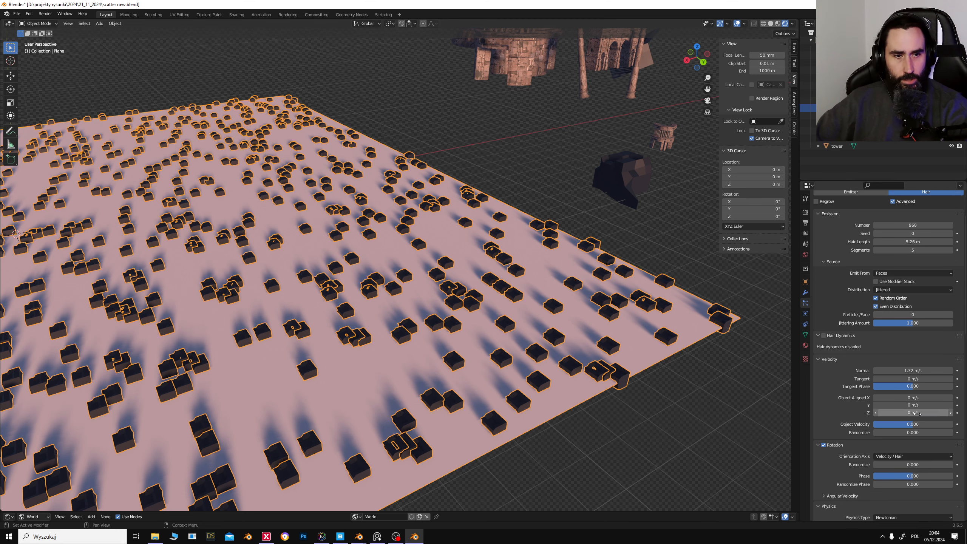
scroll(917, 413, "down", 3)
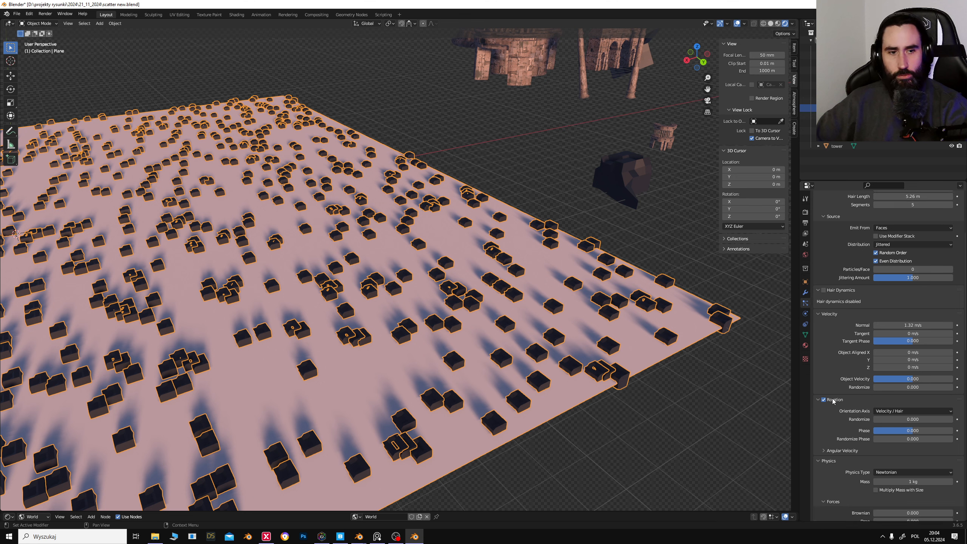
left_click_drag(899, 420, 929, 420)
left_click_drag(904, 431, 944, 440)
Step: Select the source rock and, in right orthographic view, slide it horizontally to the 3D cursor at the world centre
middle_click_drag(506, 370, 540, 358)
left_click(618, 267)
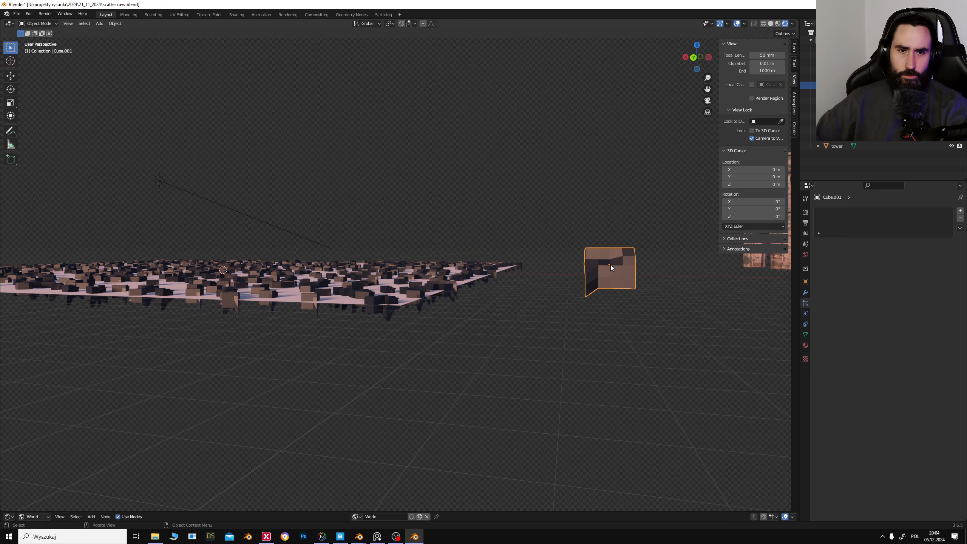
middle_click_drag(617, 278, 582, 337)
left_click(697, 45)
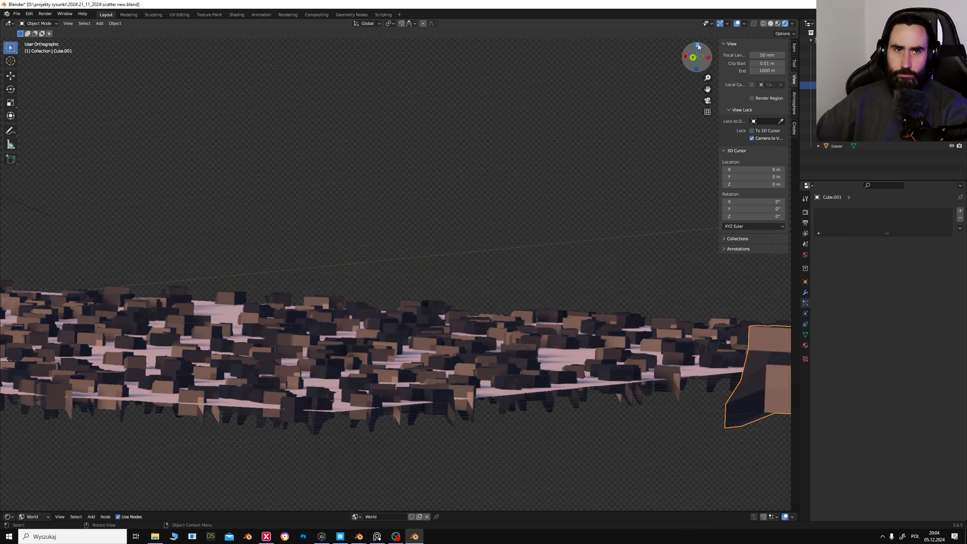
left_click(709, 57)
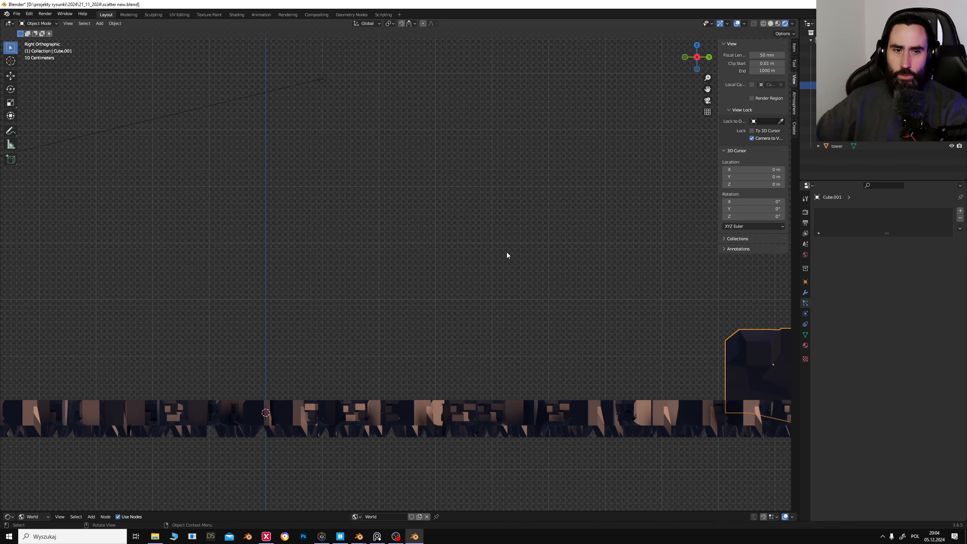
key("g")
key("y")
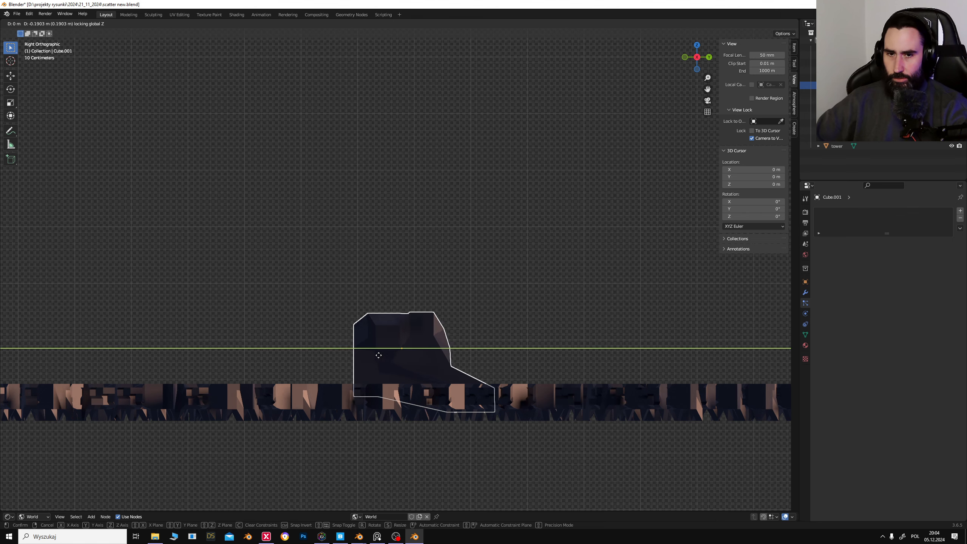
left_click(154, 366)
middle_click_drag(176, 367, 610, 349, "shift")
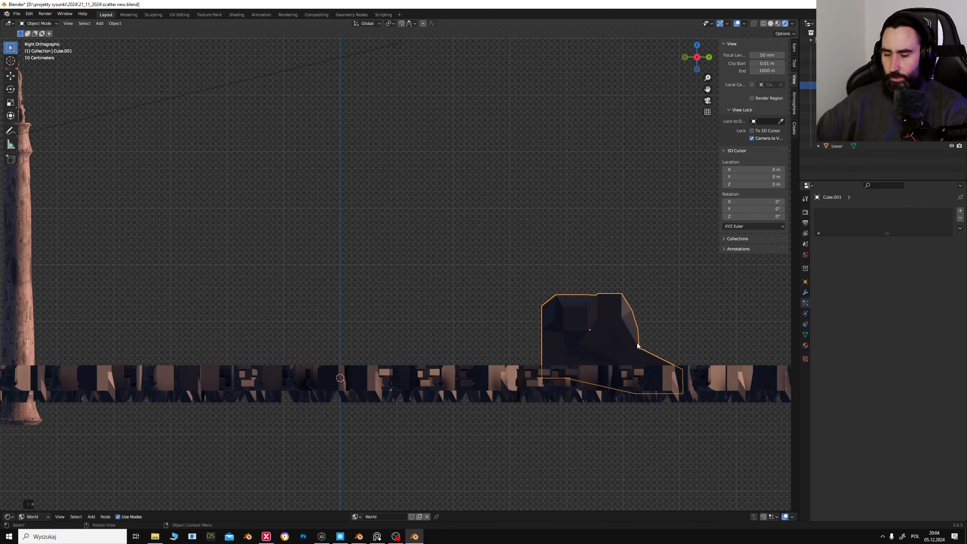
key("g")
key("y")
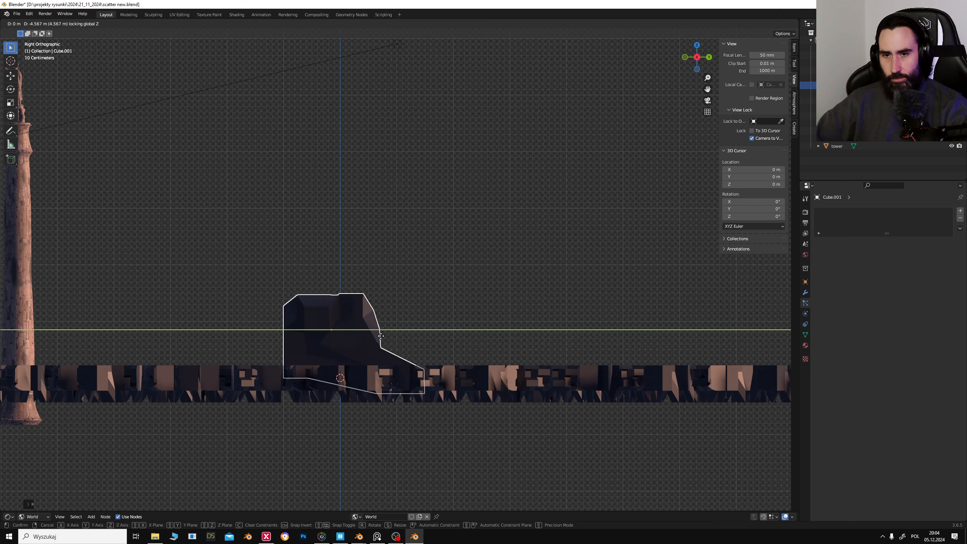
left_click(367, 340)
Step: Lower the rock slightly along Z and set its origin to the 3D cursor
key("g")
key("z")
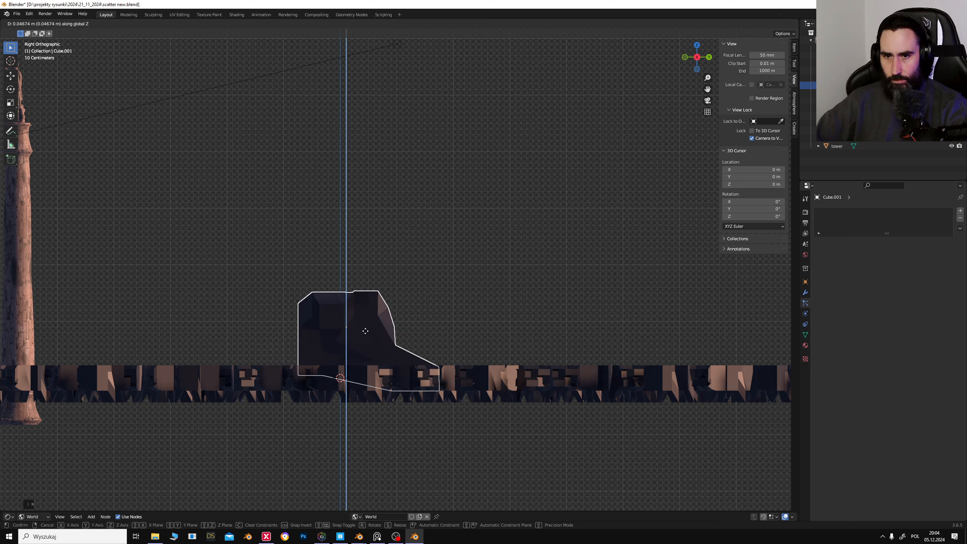
left_click(347, 344)
right_click(347, 342)
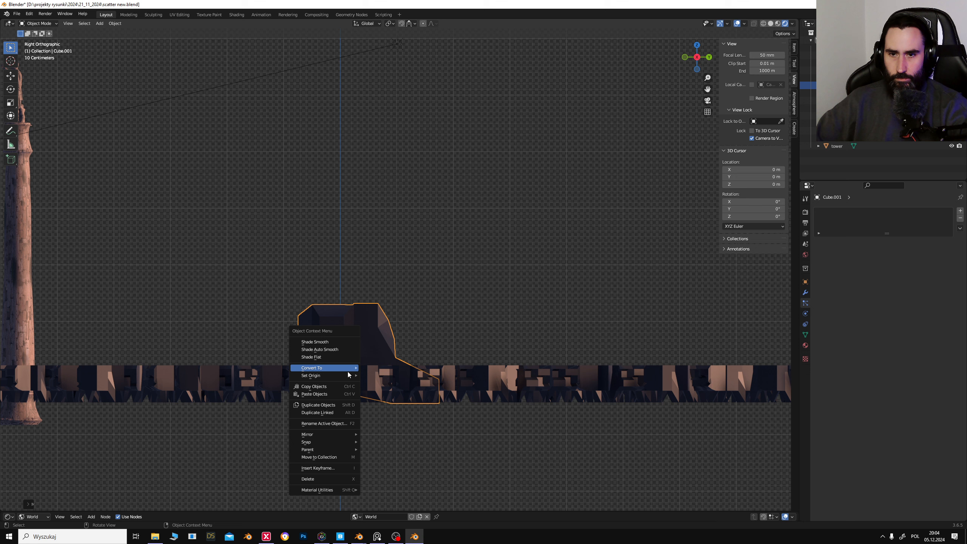
mouse_move(348, 375)
left_click(419, 391)
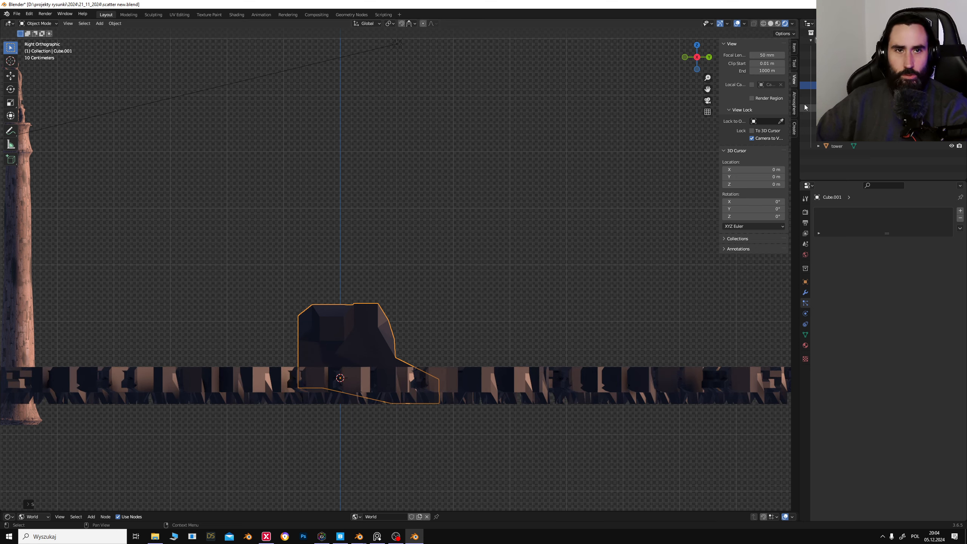
Step: In back orthographic view, move the rock along the X axis to the 3D cursor
left_click(709, 57)
key("g")
key("x")
left_click(2, 356)
middle_click_drag(170, 377, 753, 371, "shift")
scroll(410, 367, "down", 2)
middle_click_drag(217, 365, 630, 419, "shift")
scroll(448, 393, "down", 5)
scroll(450, 391, "up", 1)
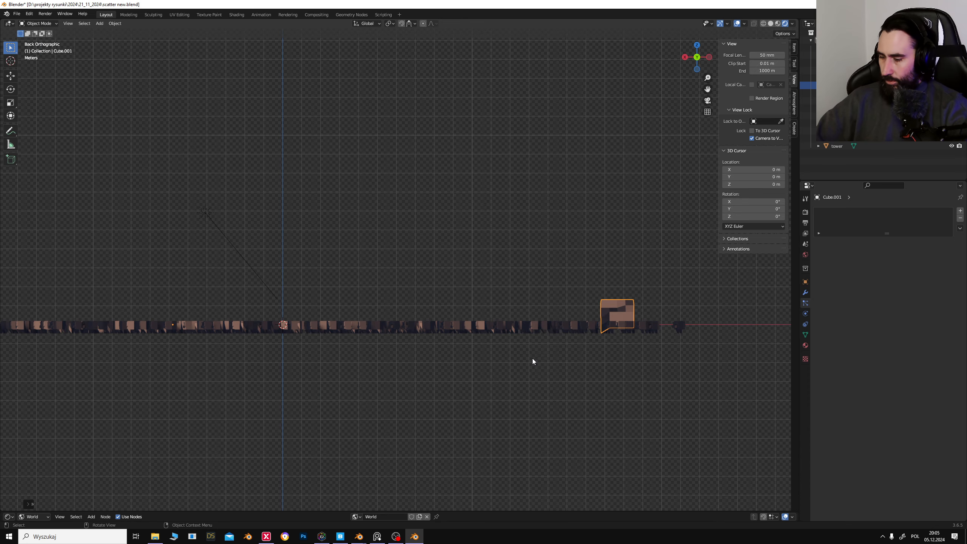
key("g")
key("x")
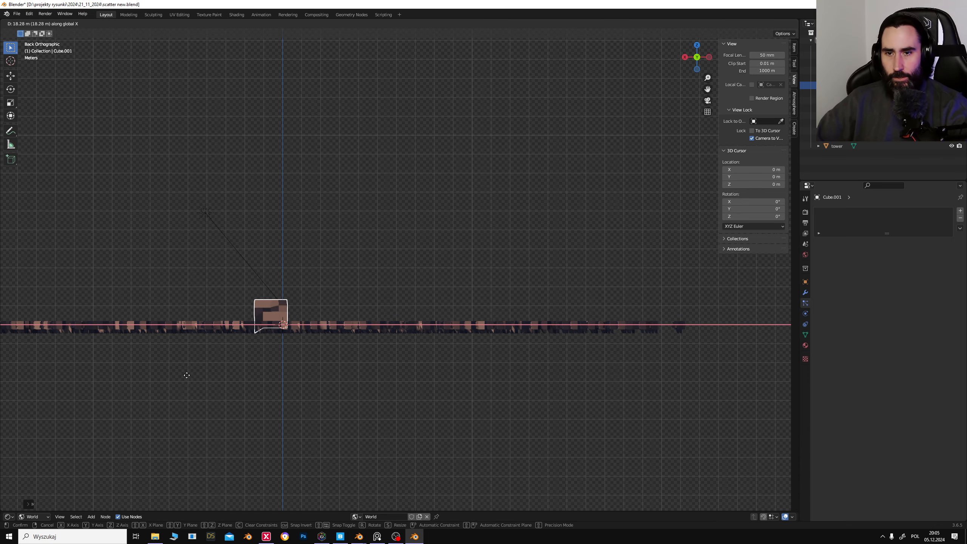
left_click(194, 373)
Step: Set the plane's particle velocities to -1.41 m/s aligned X, -0.54 m/s aligned Y, Object Velocity -0.244 and Randomize 0.970, with rotation Phase -0.432
middle_click_drag(255, 333, 342, 366)
scroll(343, 366, "up", 4)
left_click(400, 384)
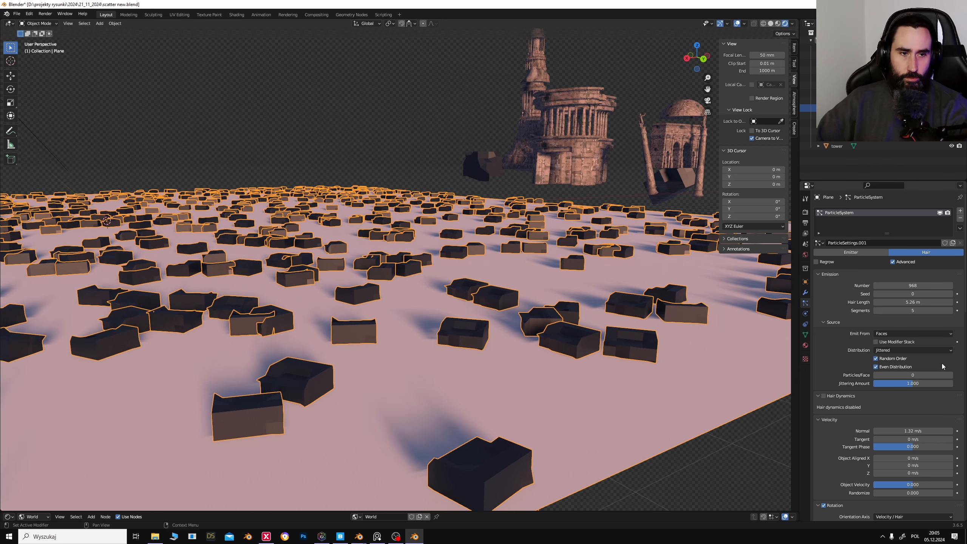
scroll(936, 411, "down", 1)
scroll(936, 414, "down", 1)
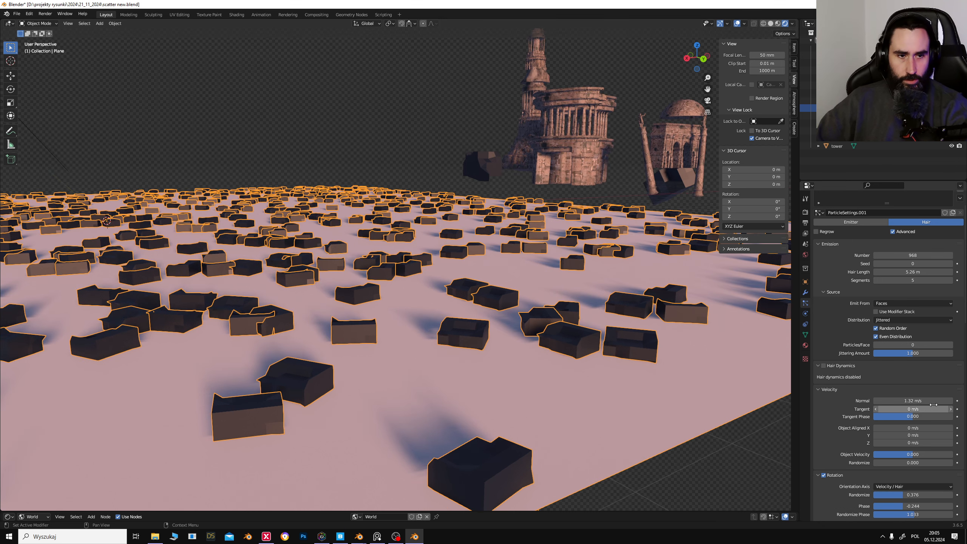
scroll(925, 409, "down", 2)
left_click_drag(918, 398, 864, 398)
left_click_drag(917, 405, 898, 405)
left_click_drag(918, 424, 908, 424)
left_click_drag(914, 433, 951, 433)
left_click_drag(918, 477, 910, 477)
middle_click_drag(495, 323, 431, 323)
Step: Set the rock instances' render scale to 0.090 and Scale Randomness to 1.000
scroll(924, 443, "down", 10)
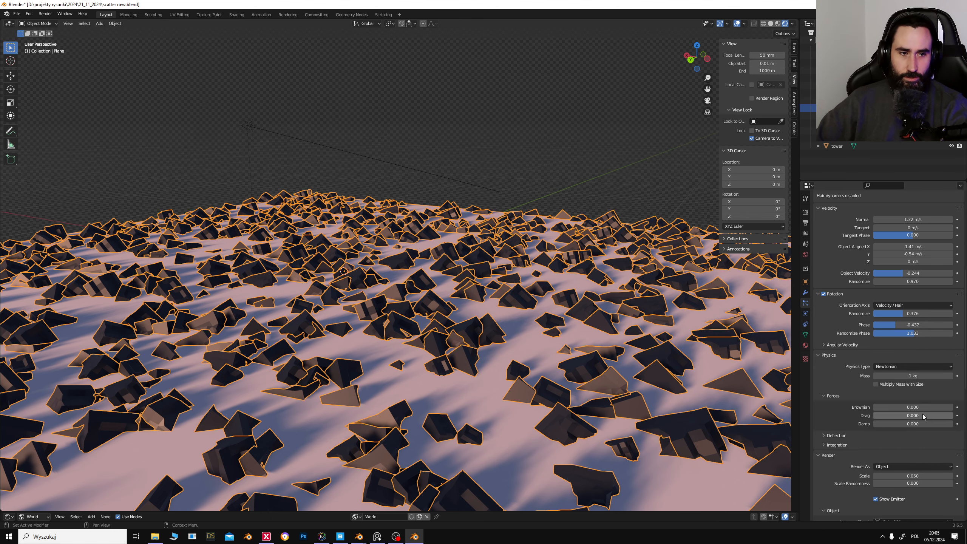
scroll(926, 387, "down", 3)
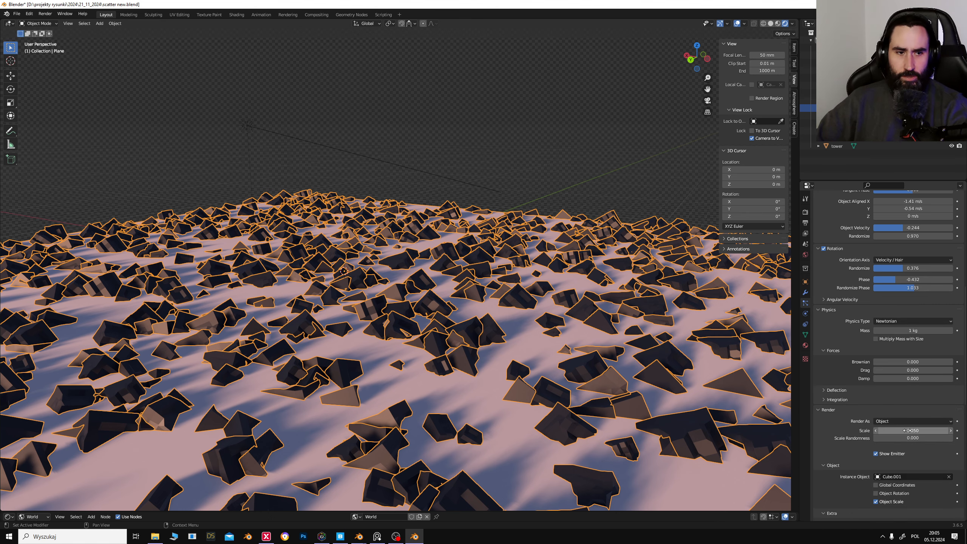
mouse_move(907, 430)
left_mouse_down()
mouse_move(933, 430)
mouse_move(901, 431)
mouse_move(910, 441)
mouse_move(941, 440)
mouse_move(899, 430)
mouse_move(917, 431)
left_mouse_up()
scroll(924, 453, "down", 3)
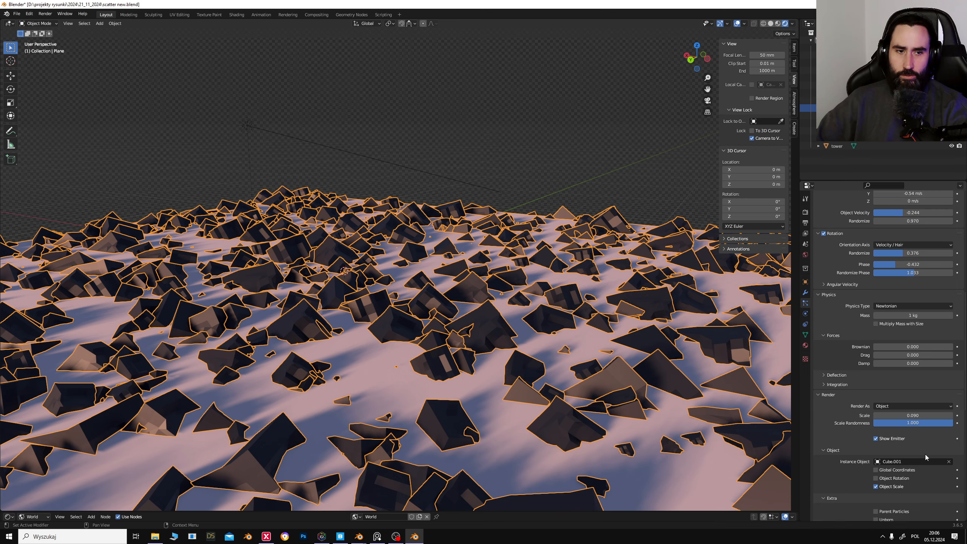
scroll(927, 456, "up", 10)
middle_click_drag(647, 328, 668, 321)
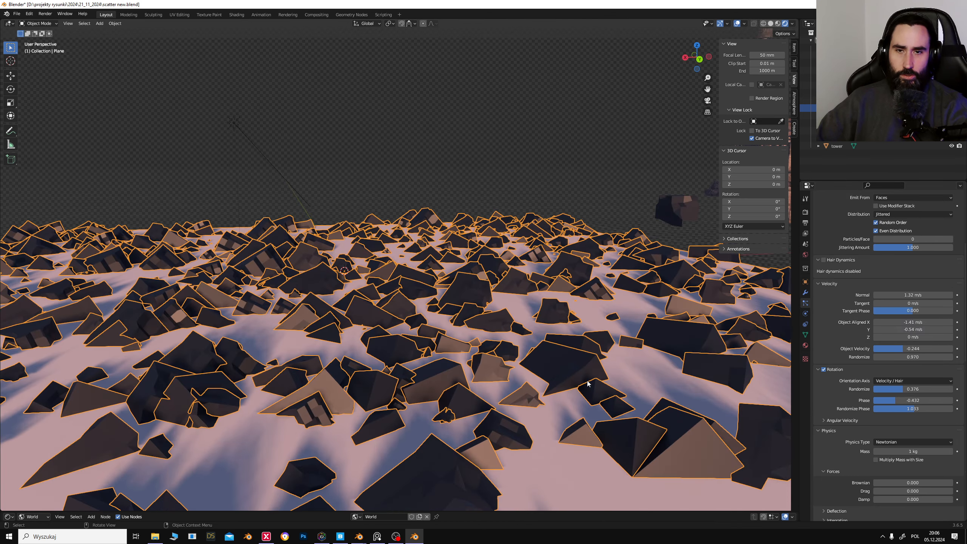
Step: Move the tall tower model onto the rock-covered ground plane
left_click(573, 198)
scroll(535, 327, "down", 4)
left_click(708, 179)
key("g")
left_click(267, 236)
Step: Move the round tower ruin horizontally onto the ground plane, next to the tall tower
left_click(705, 190)
key("g")
left_click(681, 228)
middle_click_drag(685, 229, 626, 232, "shift")
left_click(696, 194)
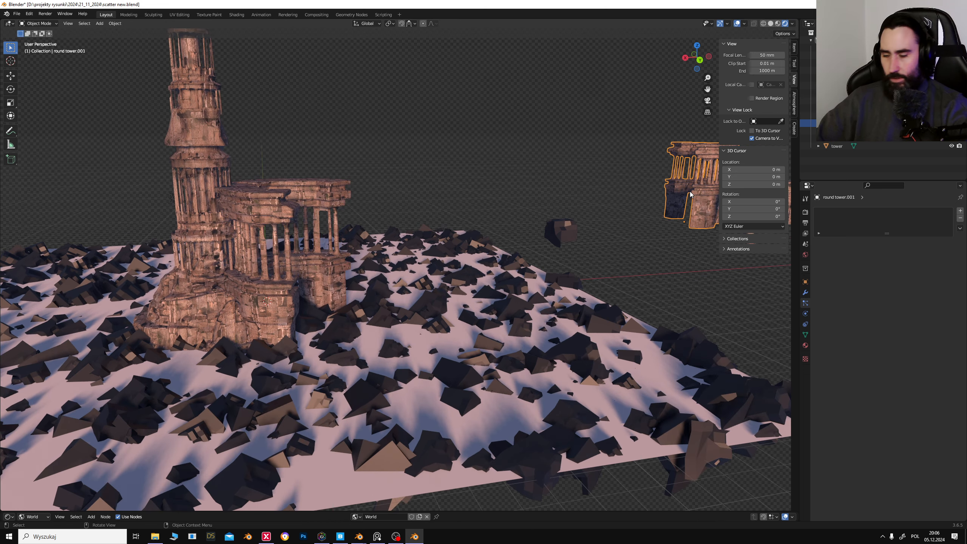
key("g")
key("shift+z")
left_click(312, 285)
middle_click_drag(316, 285, 337, 291)
left_click(608, 184)
key("g")
key("shift+z")
right_click(576, 205)
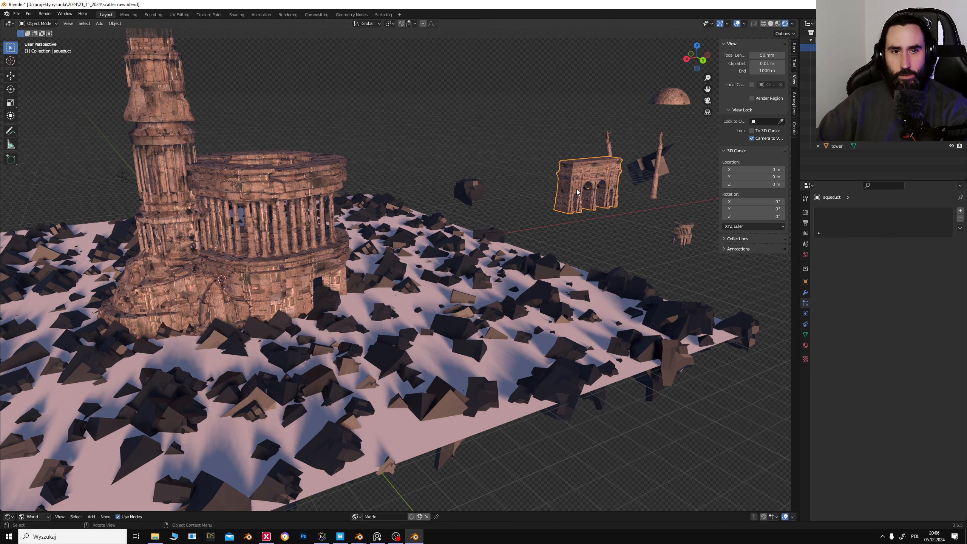
Step: Add a second particle system with new particle settings to the ground plane and set its type to Hair
left_click(684, 236)
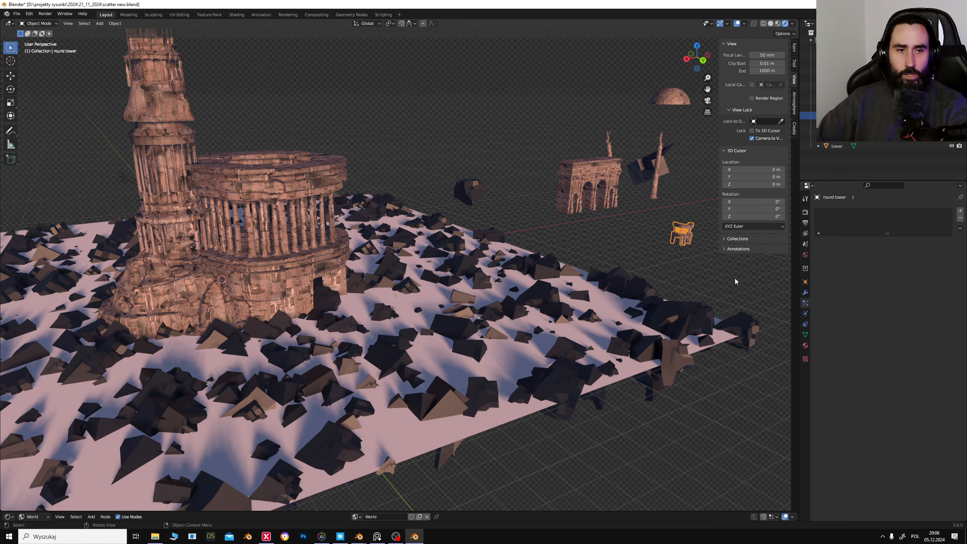
left_click(480, 297)
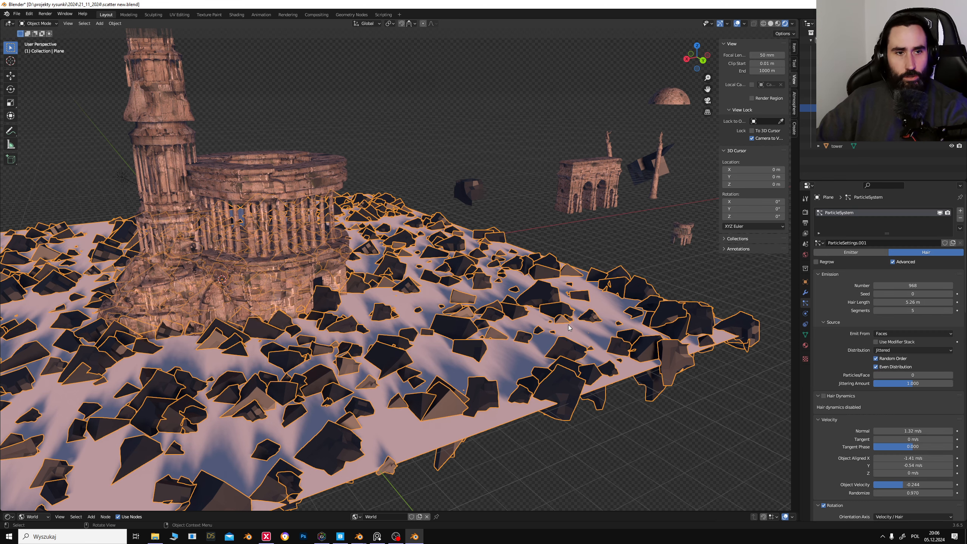
middle_click_drag(348, 312, 542, 279, "shift")
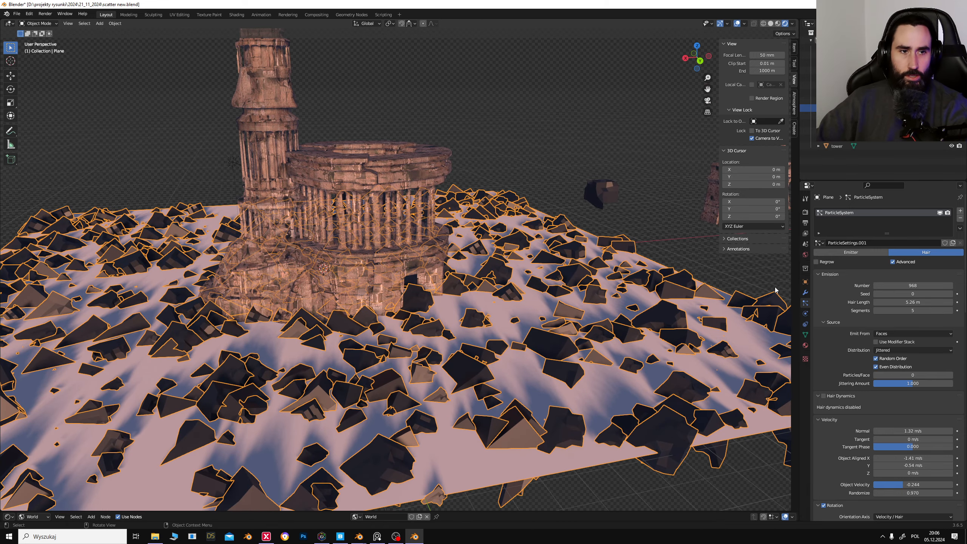
left_click(960, 212)
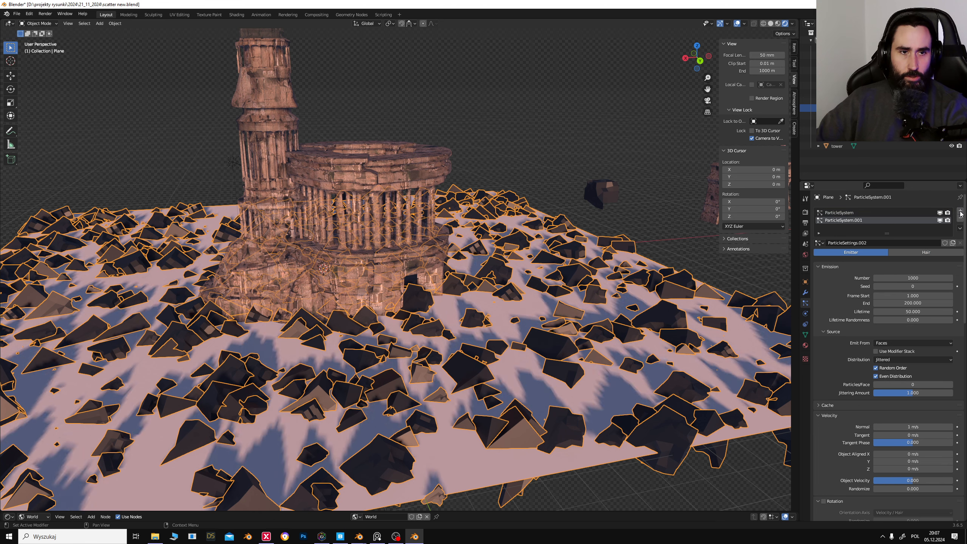
left_click(953, 243)
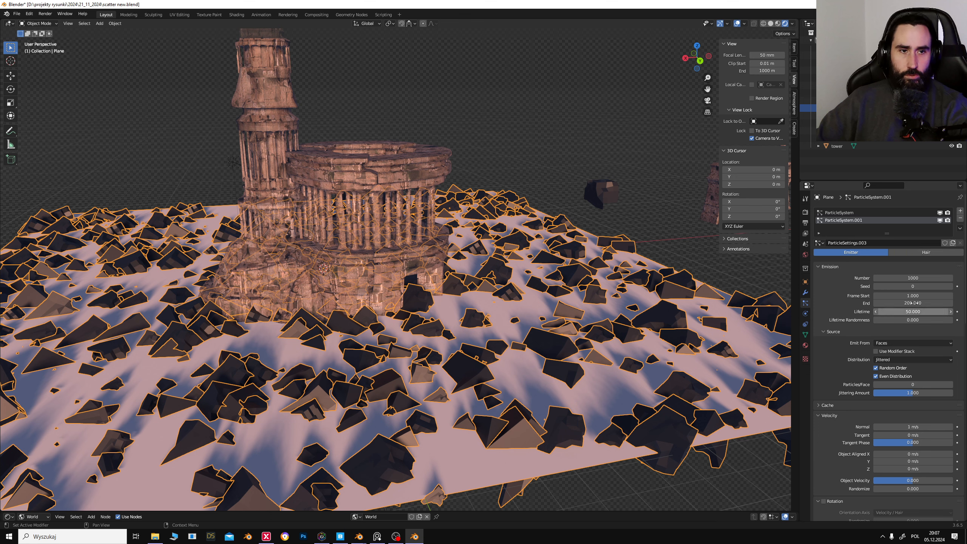
left_click(920, 256)
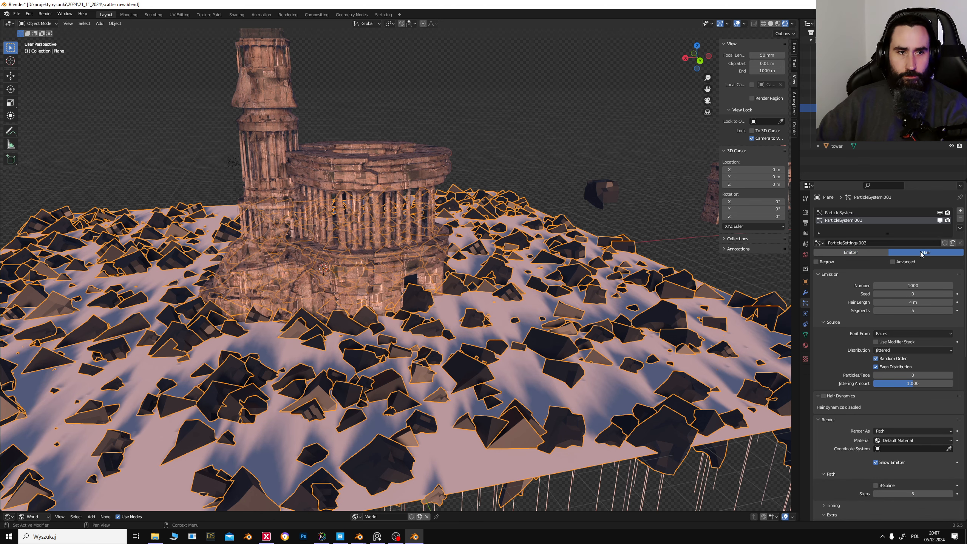
Step: Set the new hair system's Jittering Amount to 0.624 and enable its Advanced and Hair Dynamics options
middle_click_drag(495, 305, 495, 292)
left_click_drag(914, 384, 900, 383)
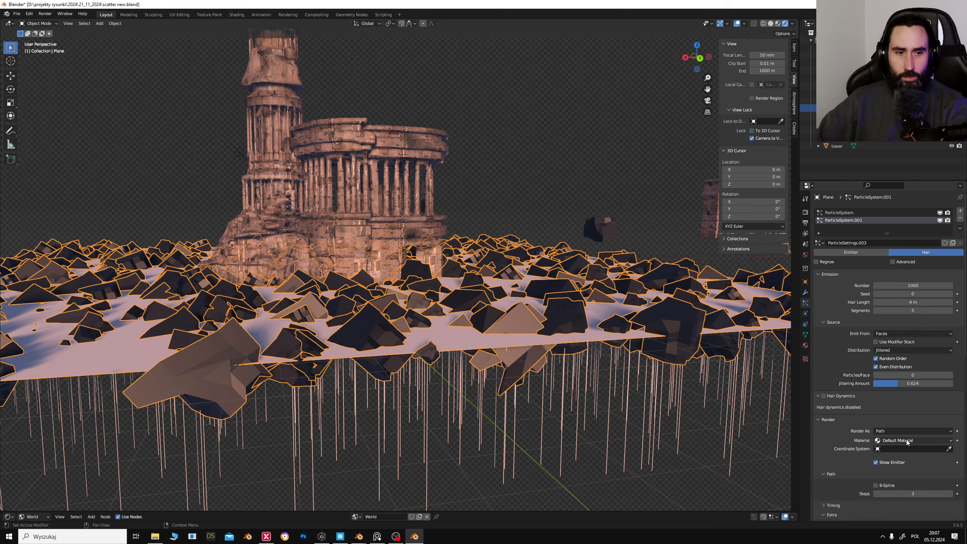
left_click(895, 262)
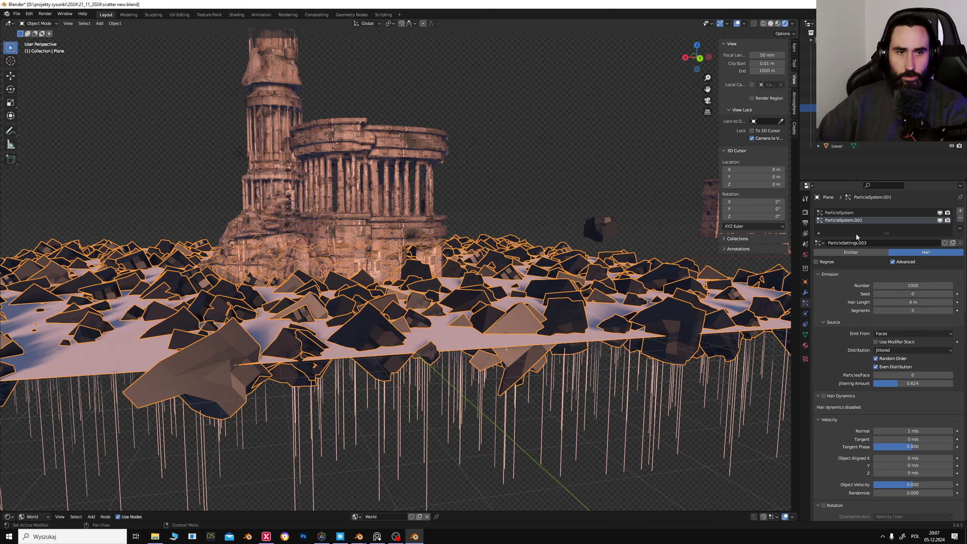
scroll(916, 351, "down", 3)
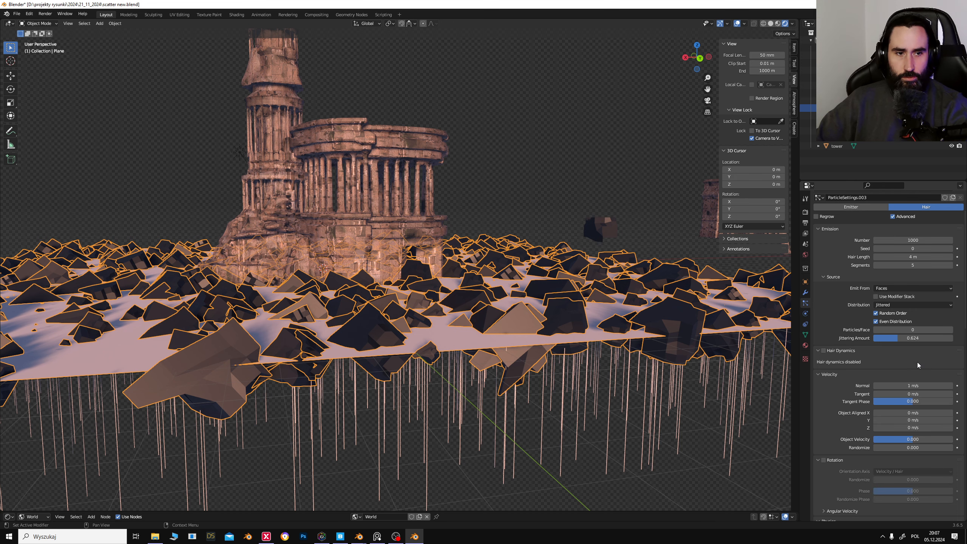
left_click(823, 351)
Step: Try a Tangent Phase of 0.103 and an Object Aligned X velocity of 1 m/s on the new hair system
scroll(906, 405, "down", 4)
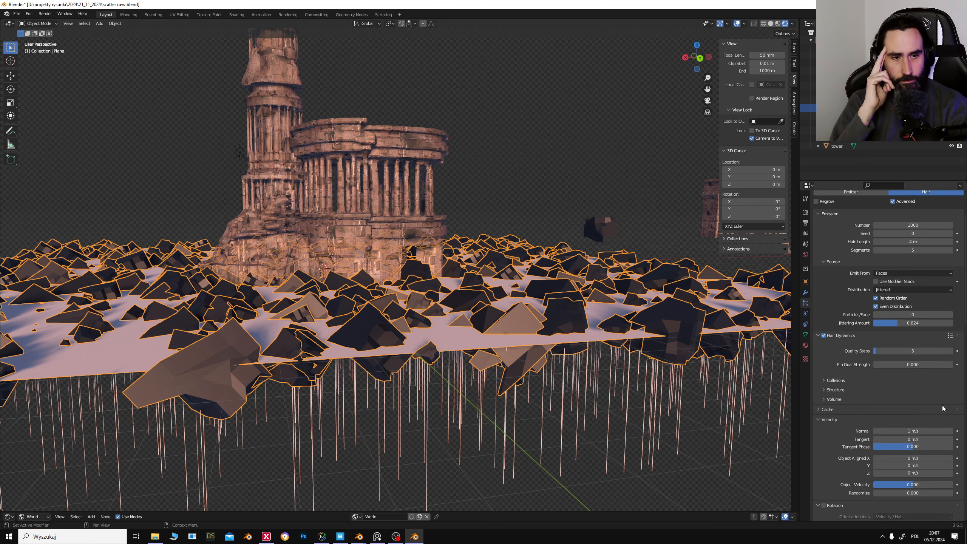
left_click_drag(907, 405, 921, 413)
left_click(910, 414)
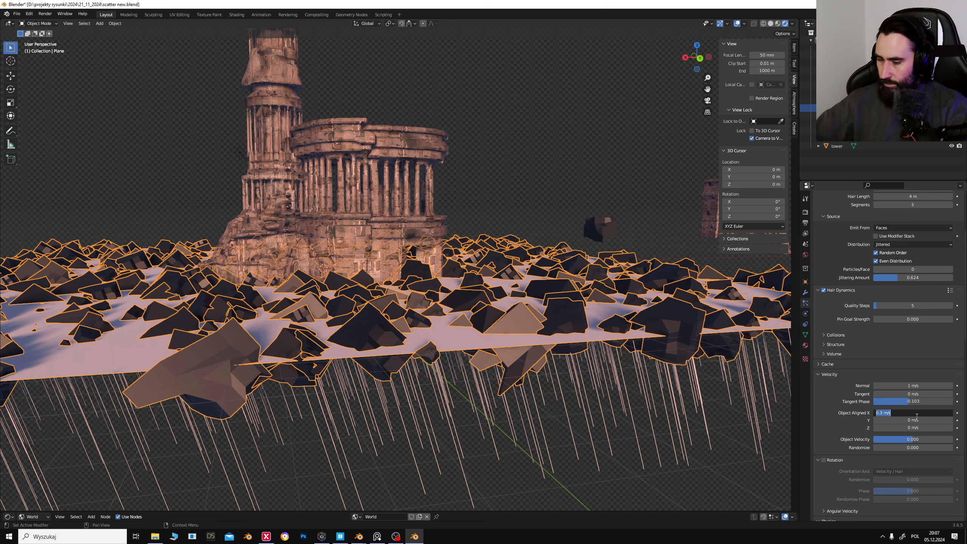
type("1")
key("Return")
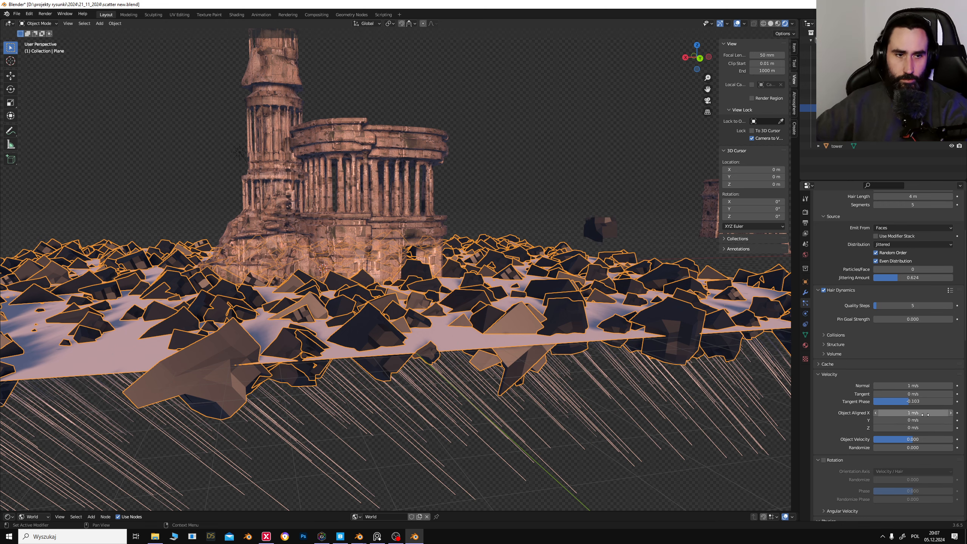
Step: Set the hair system's Tangent Phase to -0.178 and its Object Aligned X velocity to 0 m/s
left_click_drag(918, 402, 915, 402)
left_click(918, 413)
type("05")
key("Return")
left_click(919, 413)
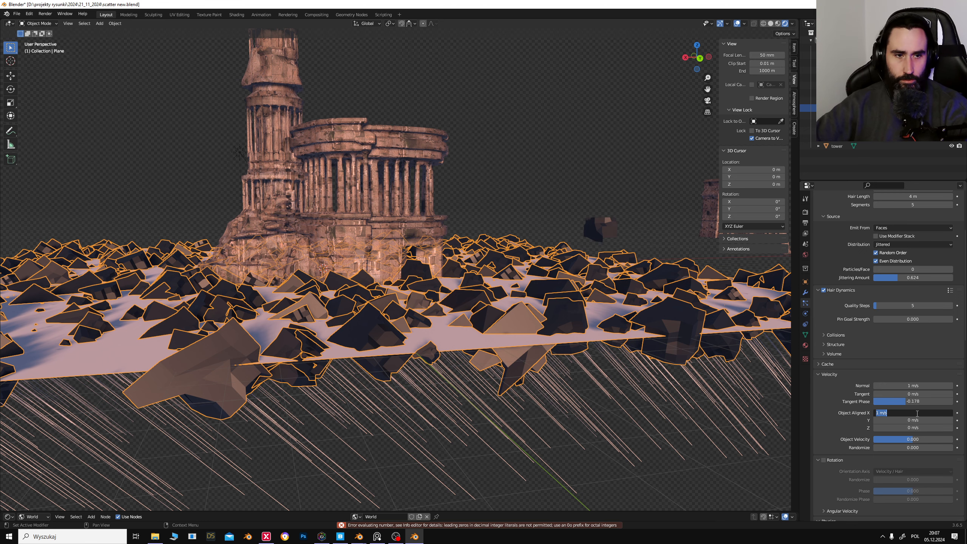
type("0")
key("Return")
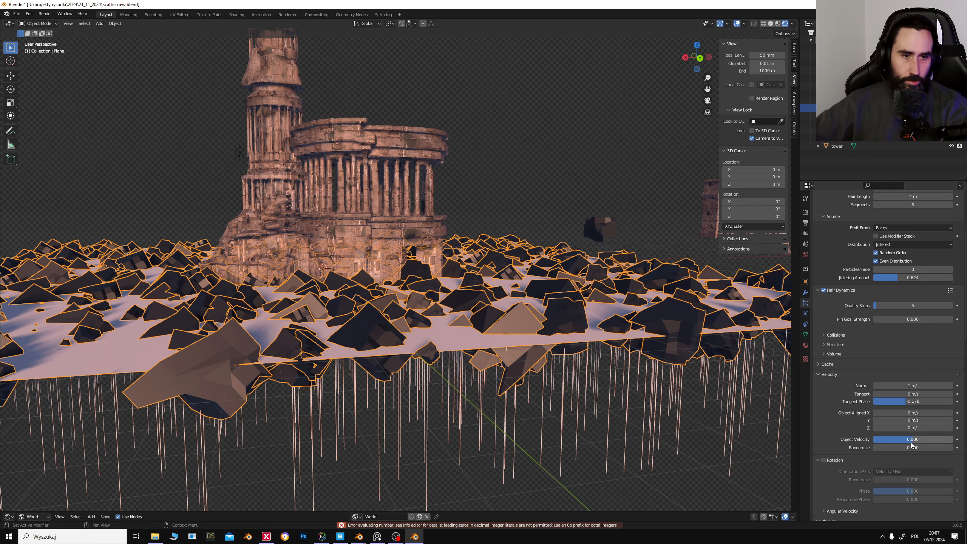
Step: Enable Rotation for the second hair particle system
scroll(914, 444, "down", 2)
scroll(914, 444, "down", 4)
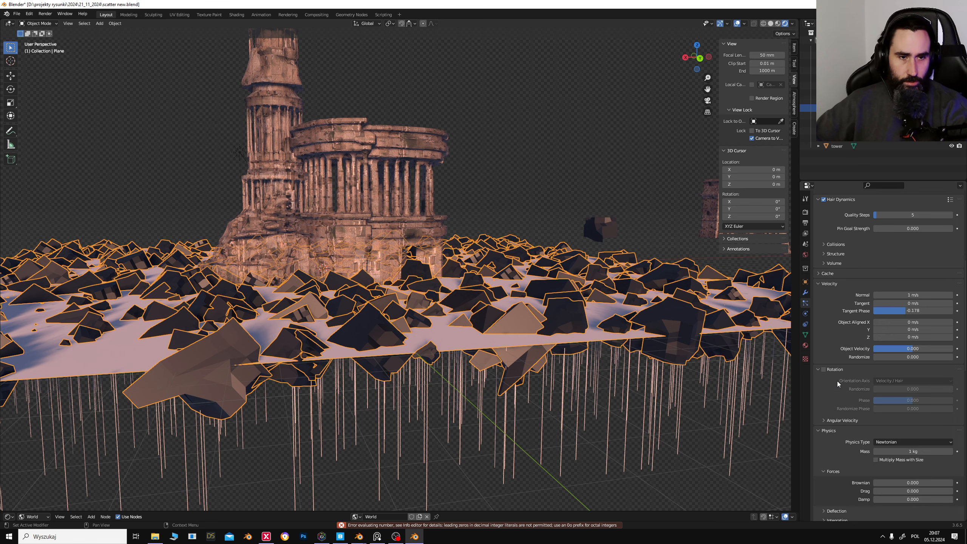
left_click(833, 369)
left_click(824, 369)
left_click(819, 370)
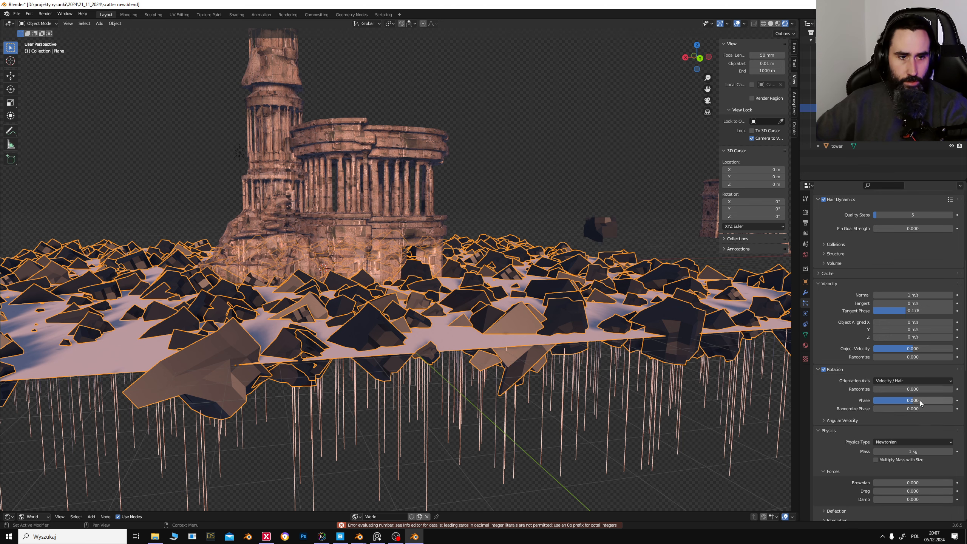
Step: Try Global X and Global Y as the hair rotation's Orientation Axis, finishing with None
left_click(901, 381)
left_click(904, 423)
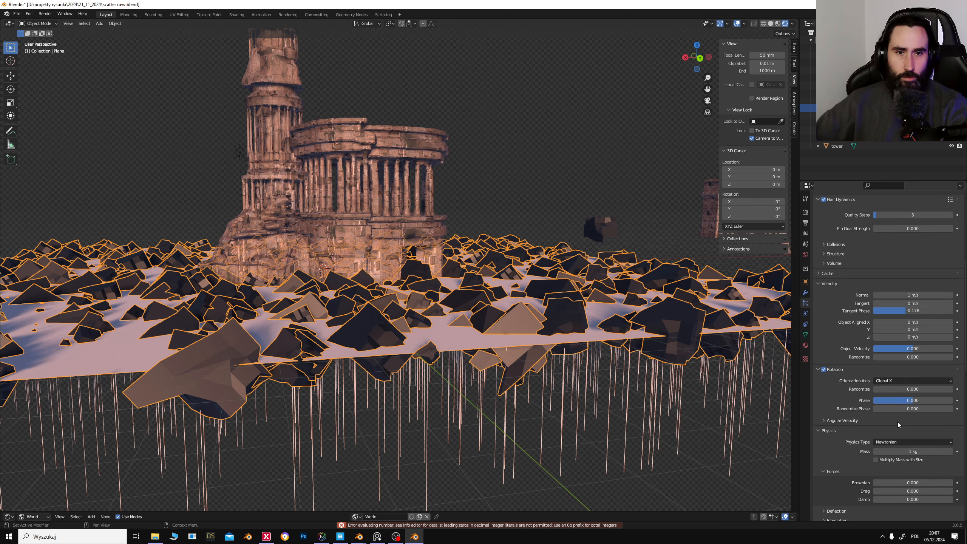
left_click(903, 380)
left_click(902, 431)
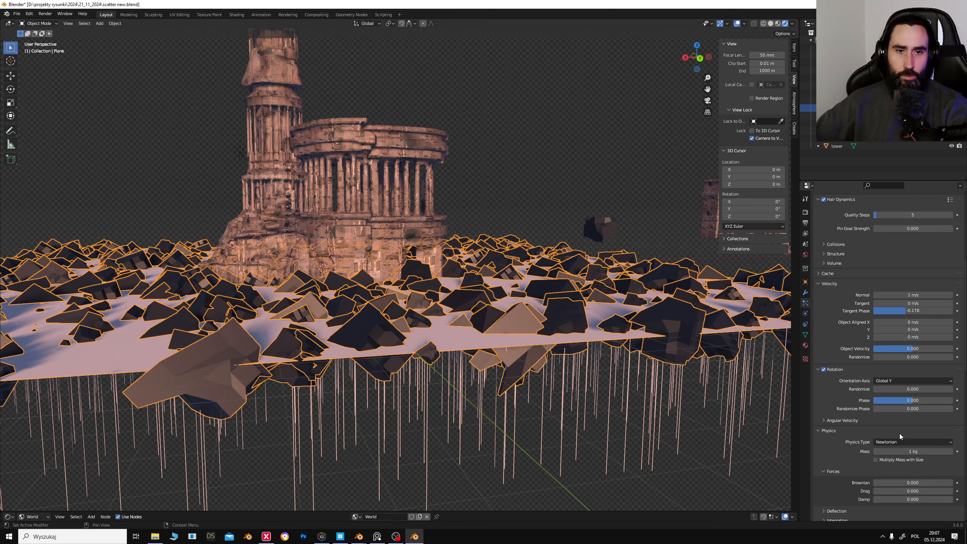
left_click(899, 381)
left_click(897, 389)
Step: Render the second hair system as Object, using the aqueduct model as its instance object
scroll(897, 383, "down", 4)
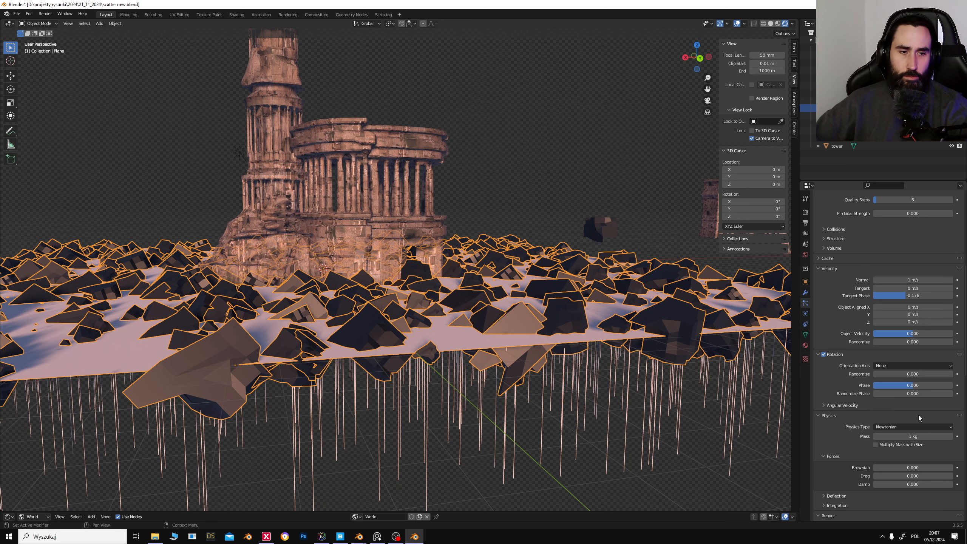
left_click(919, 482)
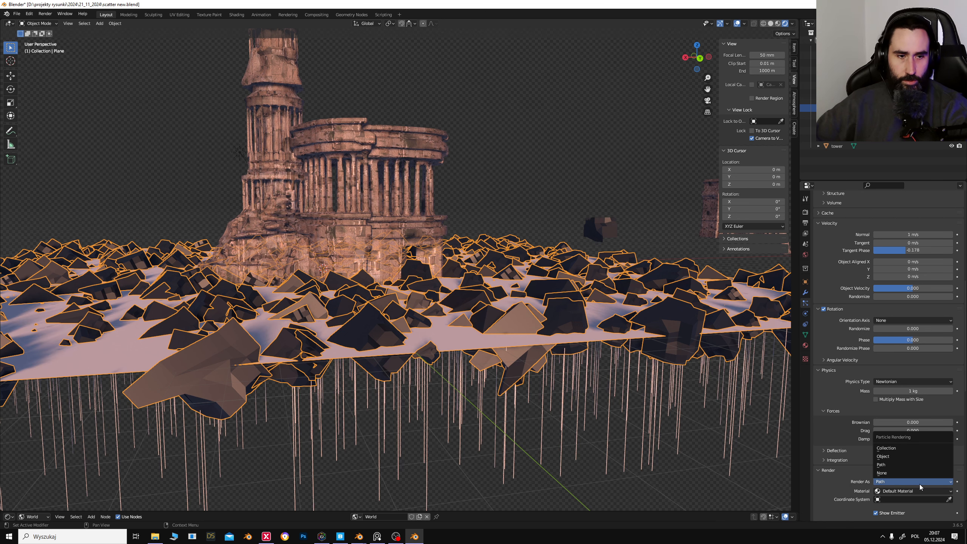
left_click(910, 456)
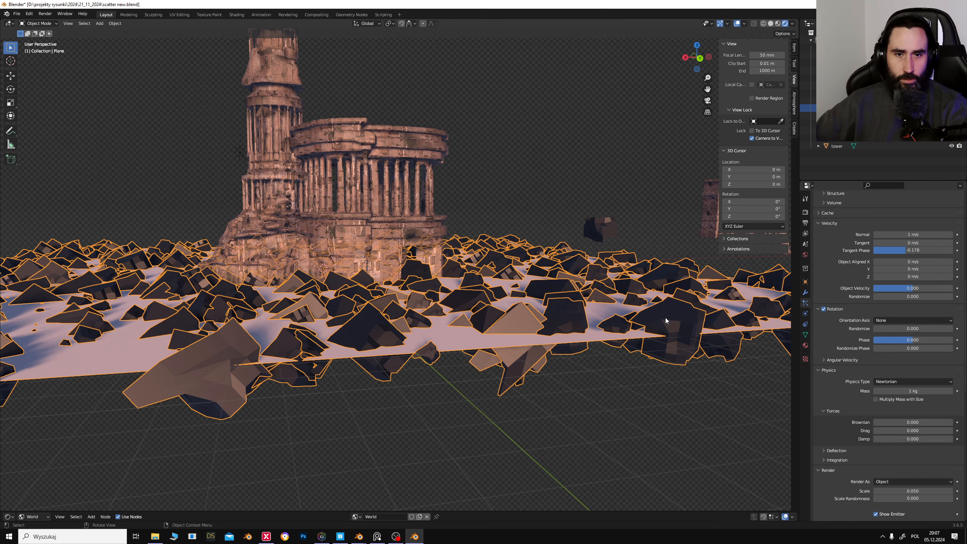
scroll(921, 484, "down", 1)
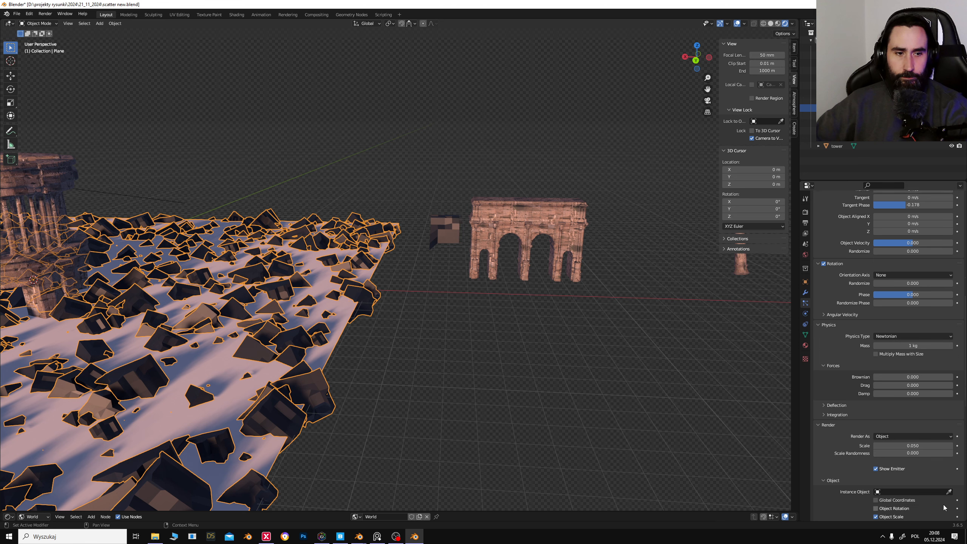
left_click(913, 492)
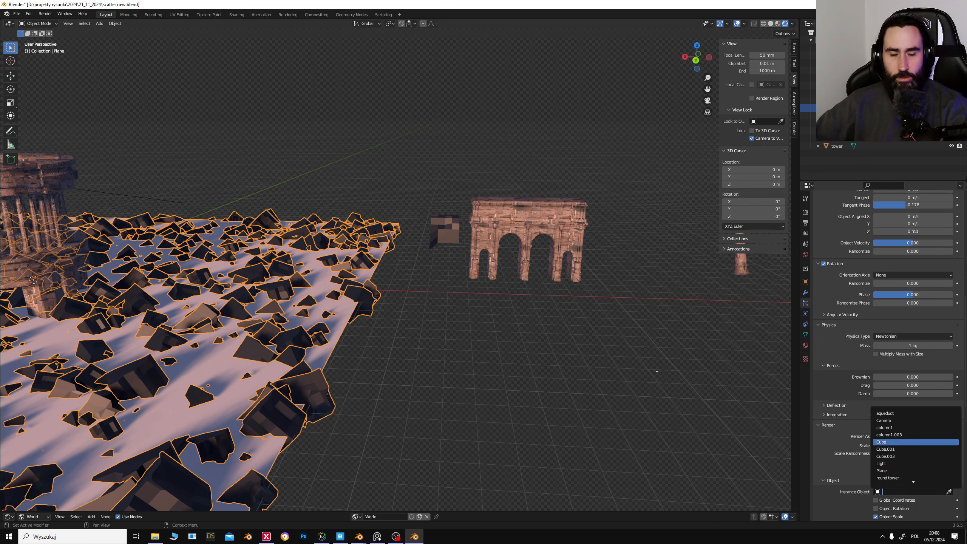
left_click(896, 413)
middle_click_drag(548, 352, 578, 348)
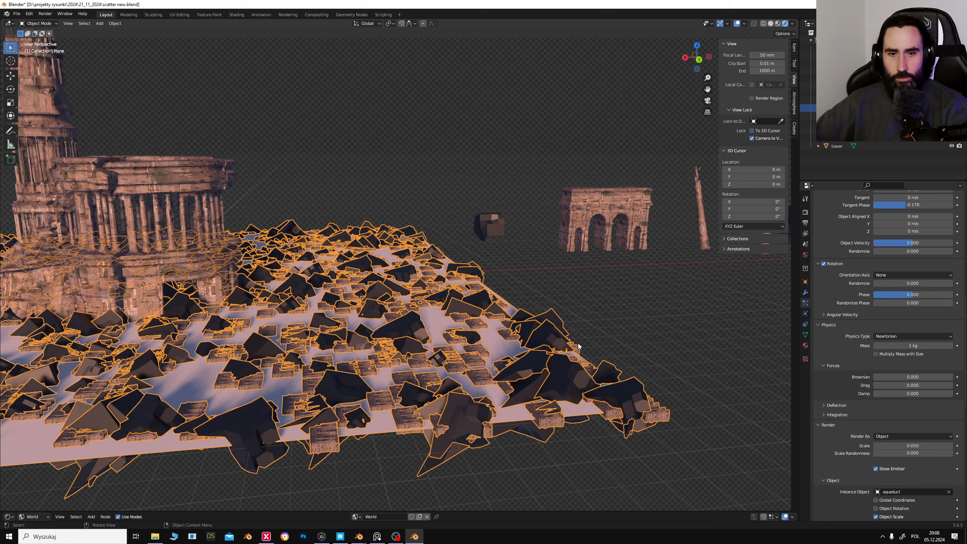
Step: Set the aqueduct particles' Tangent Phase to -0.207 and their integration Timestep to 0.070
scroll(924, 272, "up", 3)
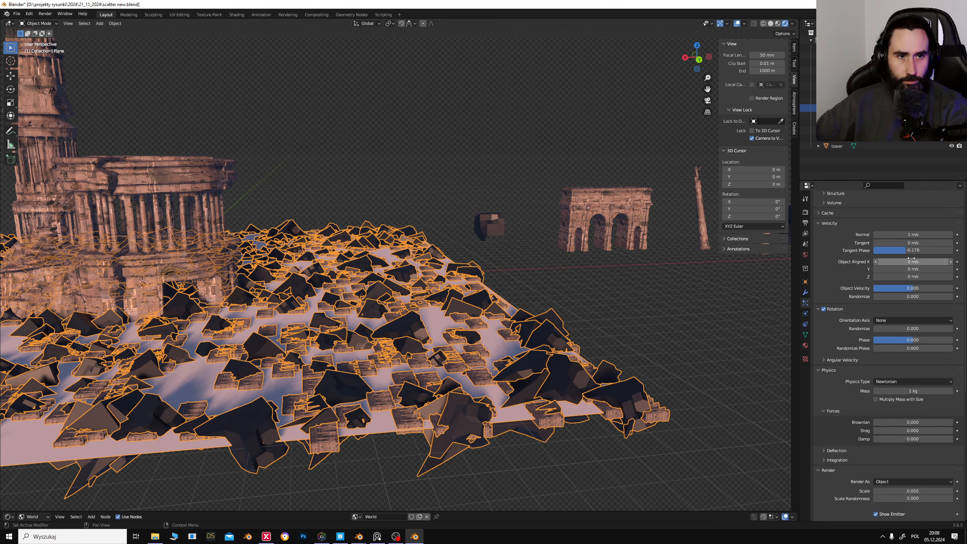
mouse_move(906, 252)
left_mouse_down()
mouse_move(916, 251)
mouse_move(905, 250)
left_mouse_up()
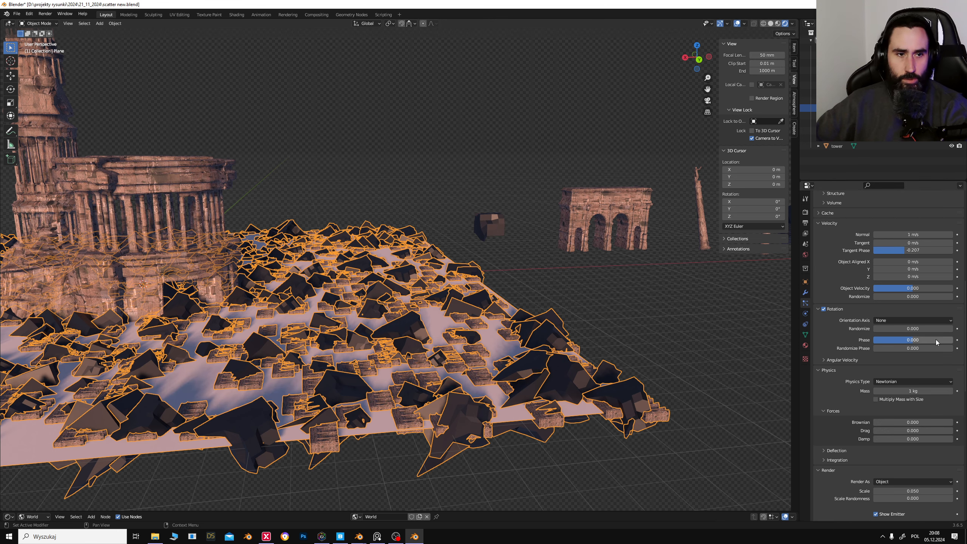
scroll(926, 409, "down", 5)
scroll(927, 408, "down", 2)
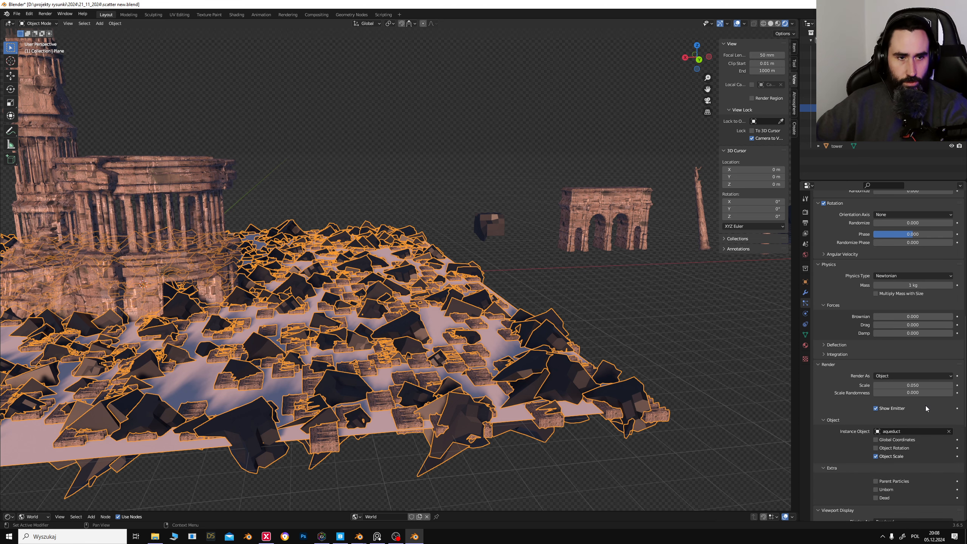
scroll(899, 392, "down", 2)
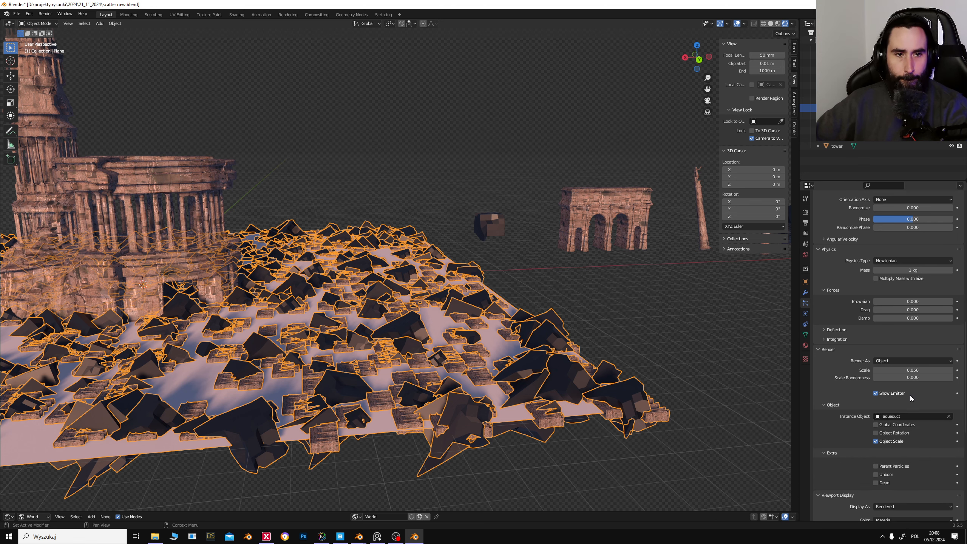
left_click(837, 315)
left_click(840, 315)
left_click(838, 325)
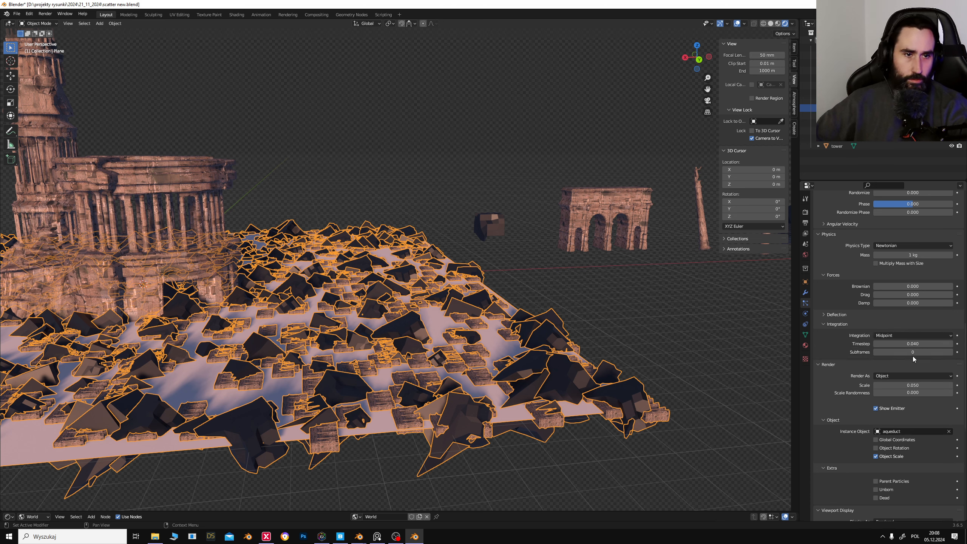
left_click_drag(913, 344, 922, 344)
Step: Set the aqueduct particles' rotation Randomize to 0.009 and their Orientation Axis to Global Z
middle_click_drag(472, 275, 488, 291)
left_click(572, 247)
scroll(912, 305, "up", 3)
scroll(917, 284, "up", 2)
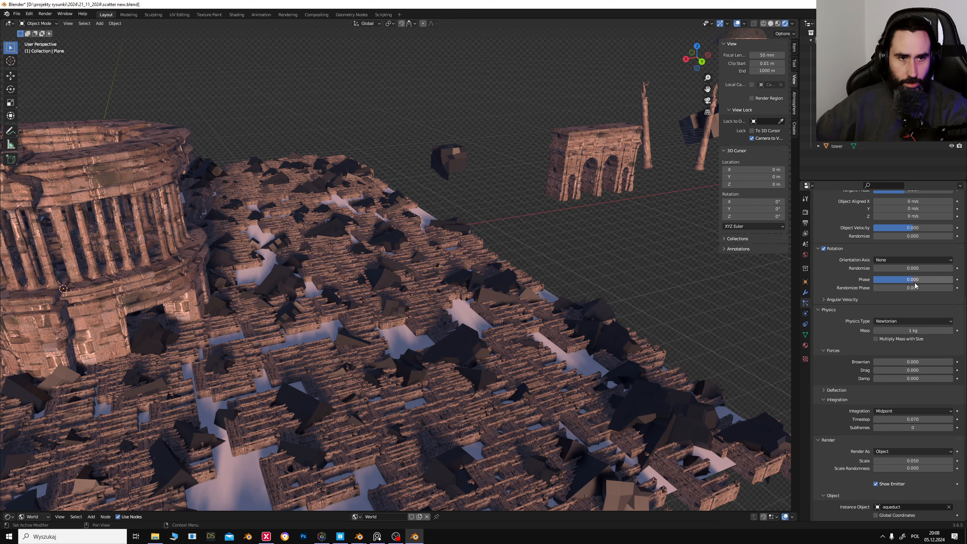
left_click(846, 300)
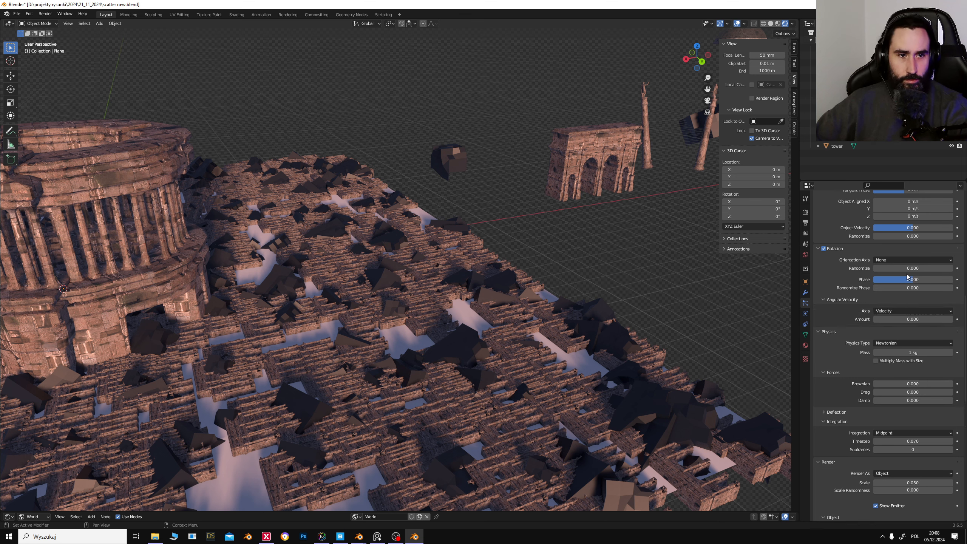
left_click_drag(906, 269, 910, 268)
left_click(908, 260)
left_click(897, 319)
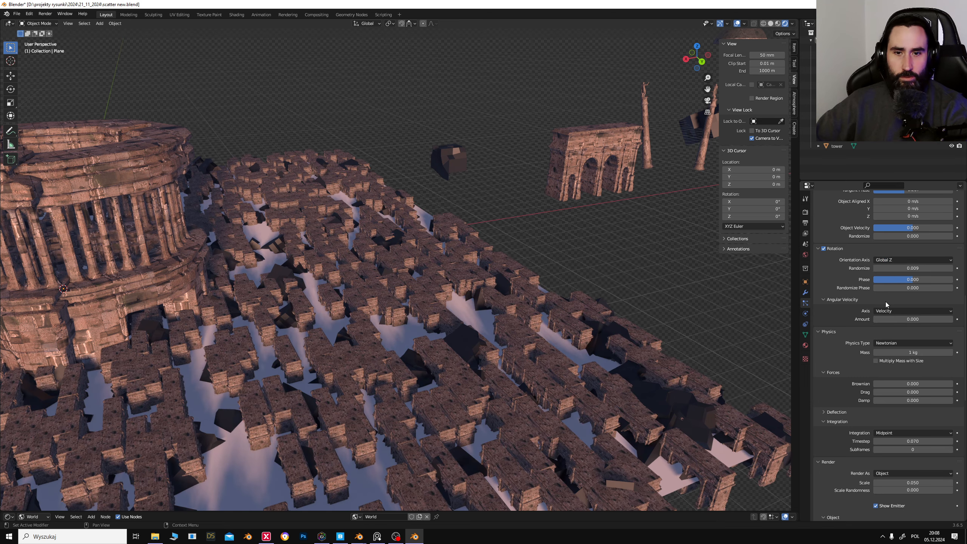
Step: Set the aqueduct particles' Hair Length to 2.76 m, Normal velocity to 0.69, Tangent to 0.21 and Object Aligned X/Y/Z to 0.63/0.64/-0.09 m/s
middle_click_drag(424, 340, 434, 311)
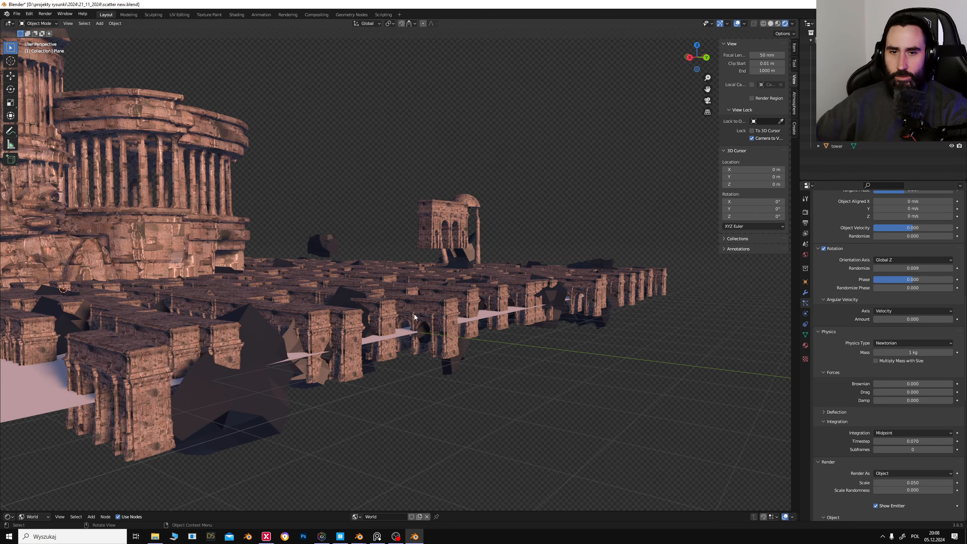
left_click(434, 306)
middle_click_drag(463, 225, 403, 236)
scroll(918, 358, "up", 19)
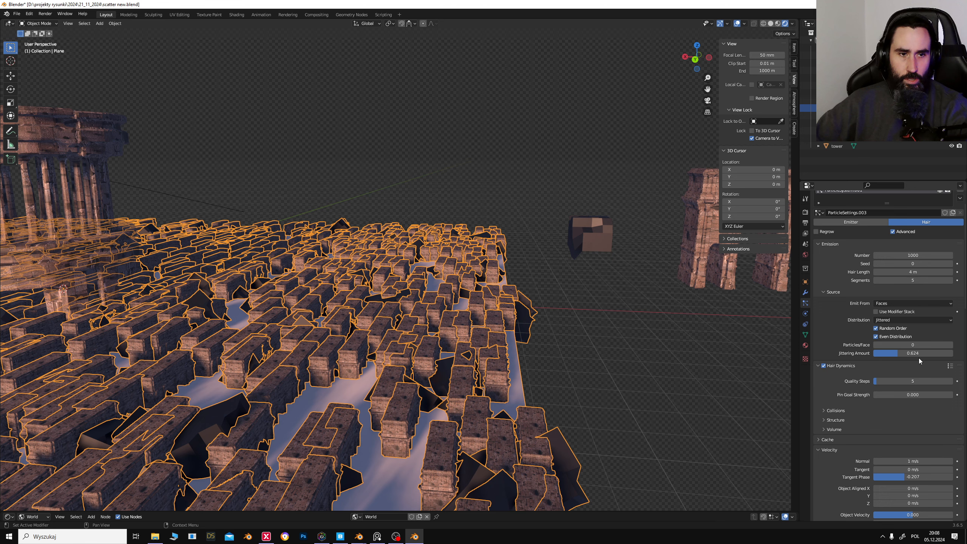
scroll(916, 394, "down", 2)
scroll(917, 395, "down", 3)
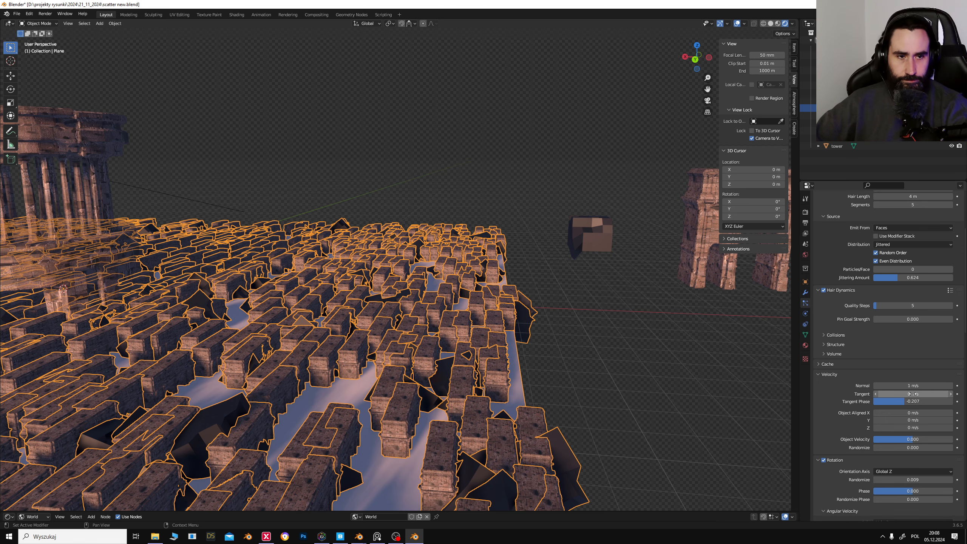
left_click_drag(913, 387, 901, 386)
left_click_drag(908, 420, 914, 420)
Step: Try Global X, Velocity / Hair and Normal-Tangent as the aqueduct particles' Orientation Axis, finishing with Object Z
left_click(913, 469)
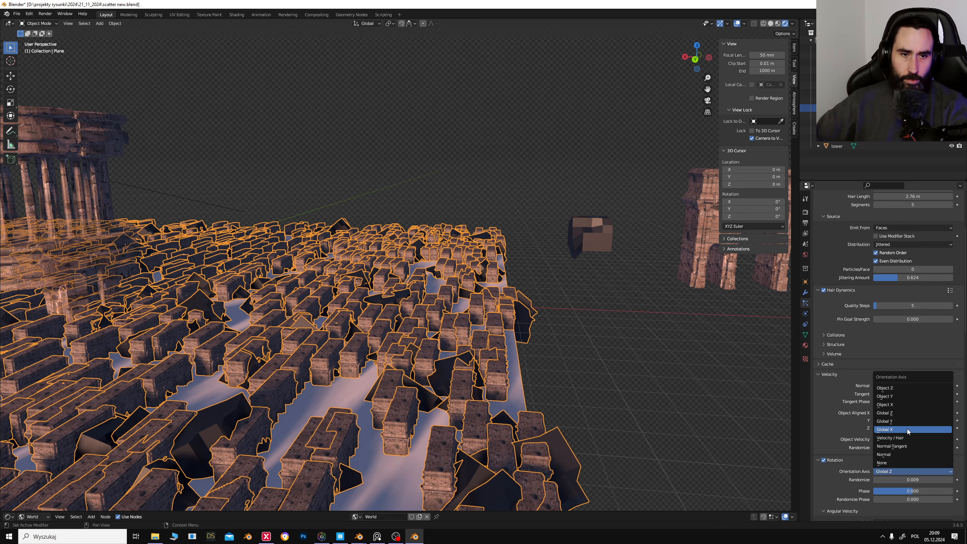
left_click(907, 428)
left_click(905, 472)
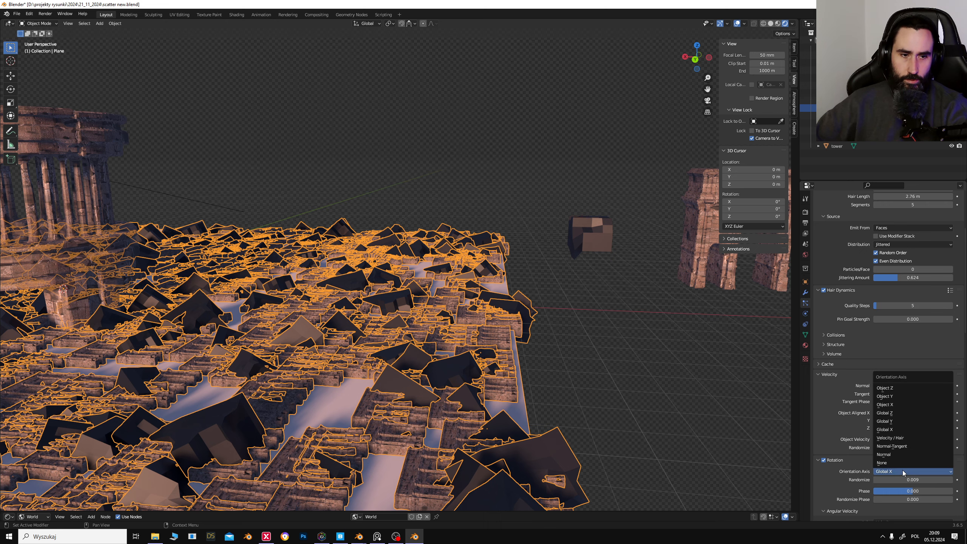
left_click(917, 389)
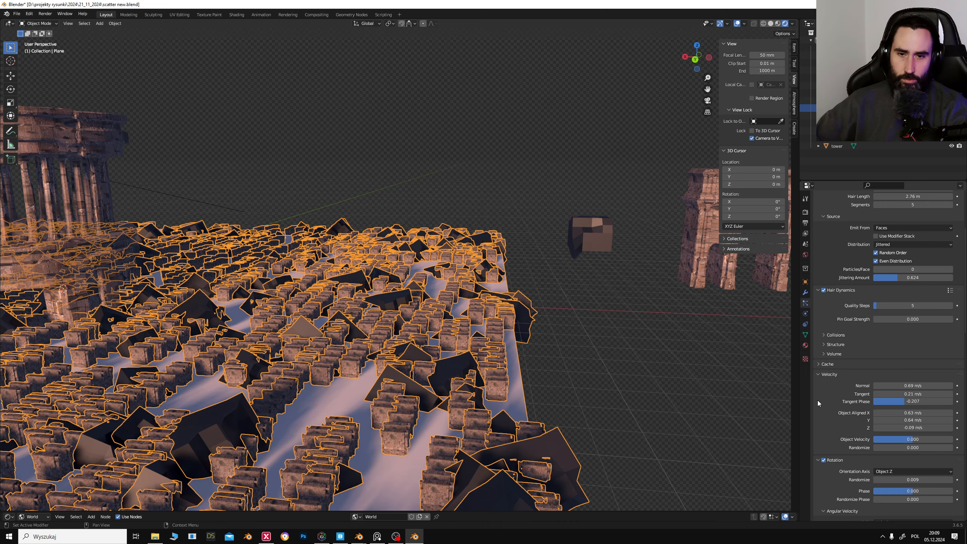
left_click(906, 471)
left_click(915, 438)
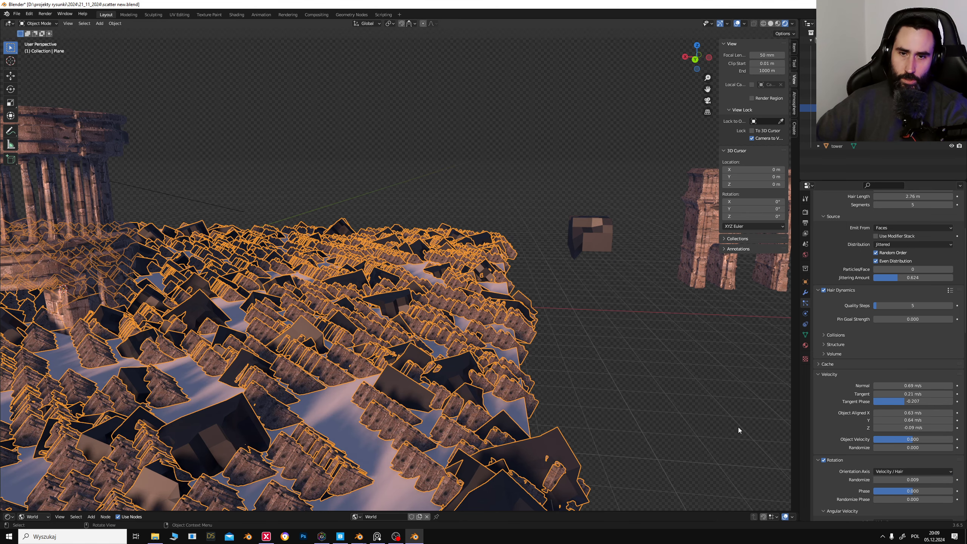
left_click(908, 471)
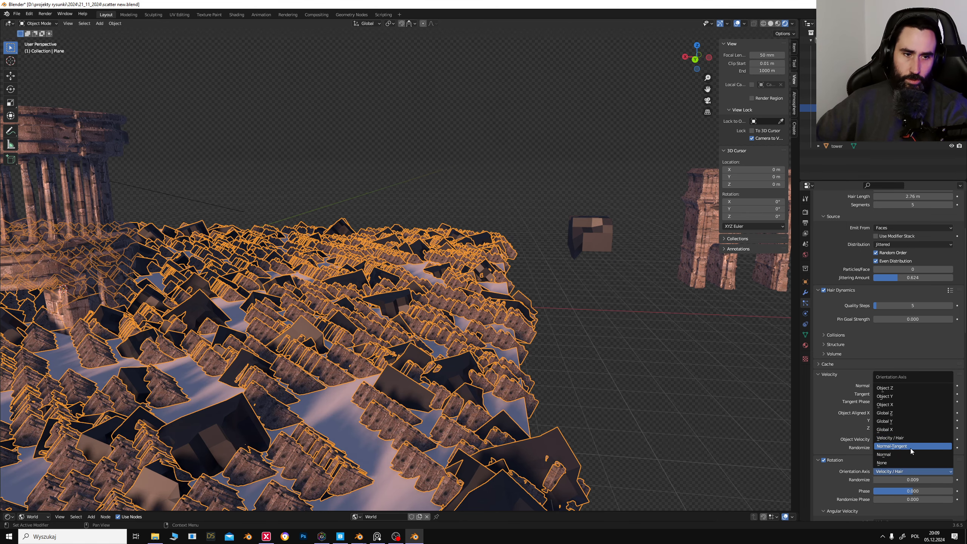
left_click(911, 449)
left_click(912, 472)
left_click(910, 387)
Step: Set the aqueduct particles' Object Aligned X velocity to 1.31 m/s and their emission Number to 409
left_click_drag(914, 480, 917, 481)
left_click_drag(913, 412, 937, 413)
middle_click_drag(575, 417, 610, 397)
left_click(626, 421)
left_click(526, 471)
scroll(913, 343, "up", 5)
left_click_drag(913, 286, 876, 285)
Step: Try setting the original aqueduct model's origin to the 3D cursor
middle_click_drag(666, 366, 398, 254)
left_click(631, 321)
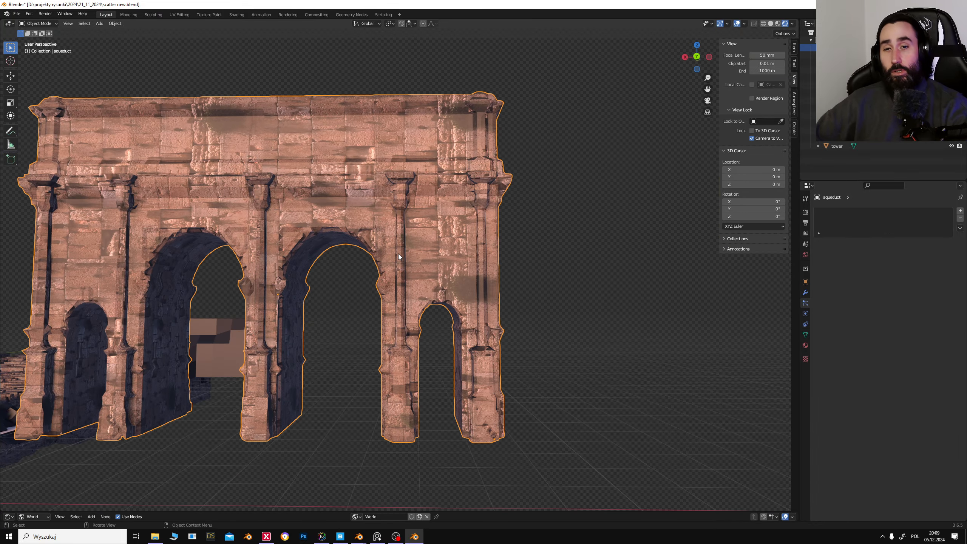
scroll(313, 279, "down", 5)
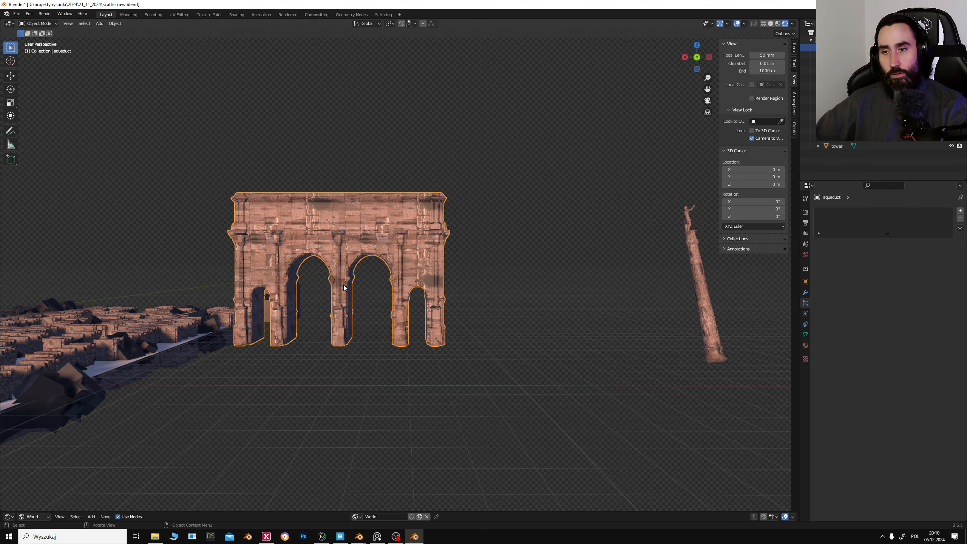
middle_click_drag(343, 286, 443, 279)
middle_click_drag(562, 316, 498, 302)
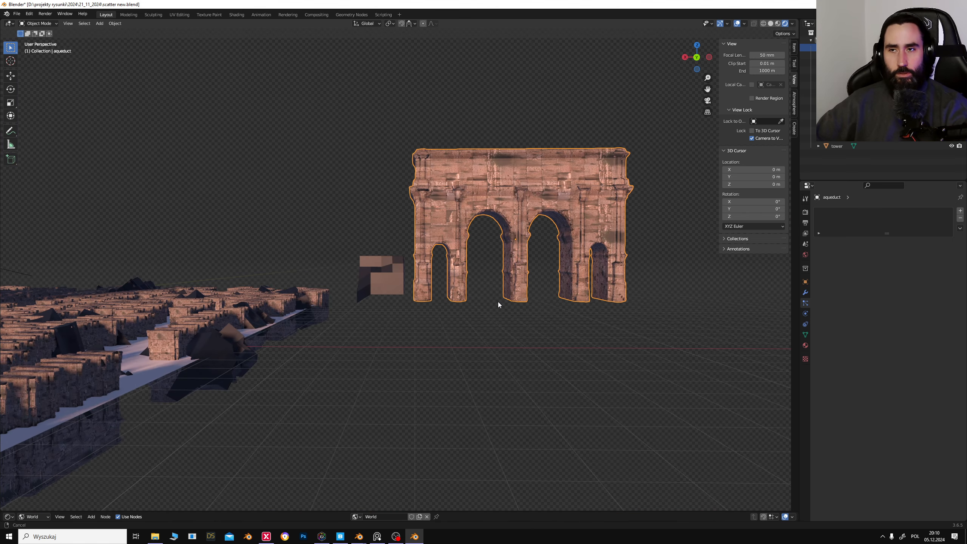
right_click(514, 216)
mouse_move(516, 214)
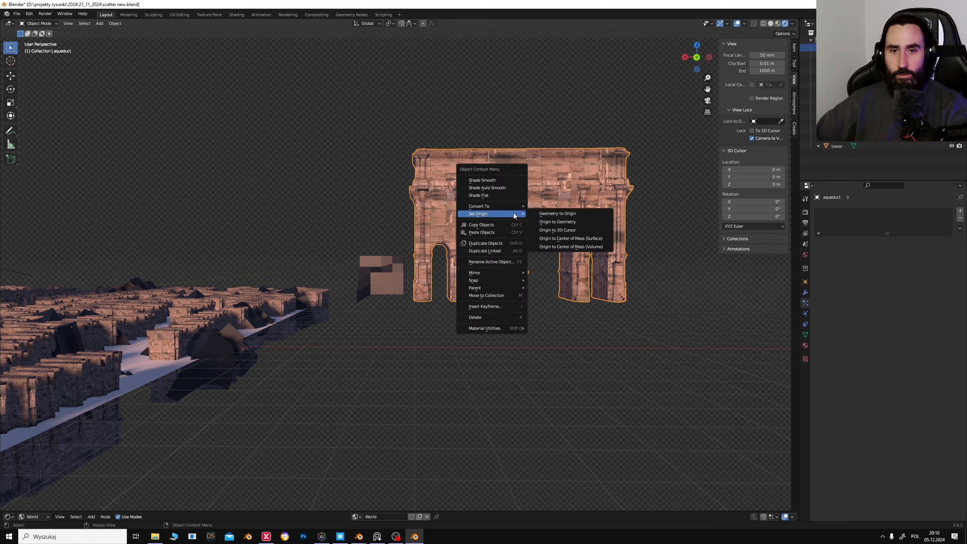
left_click(586, 230)
Step: From the back view, move the aqueduct model over to the world origin and lower it along Z to the ground line
middle_click_drag(419, 302, 533, 345)
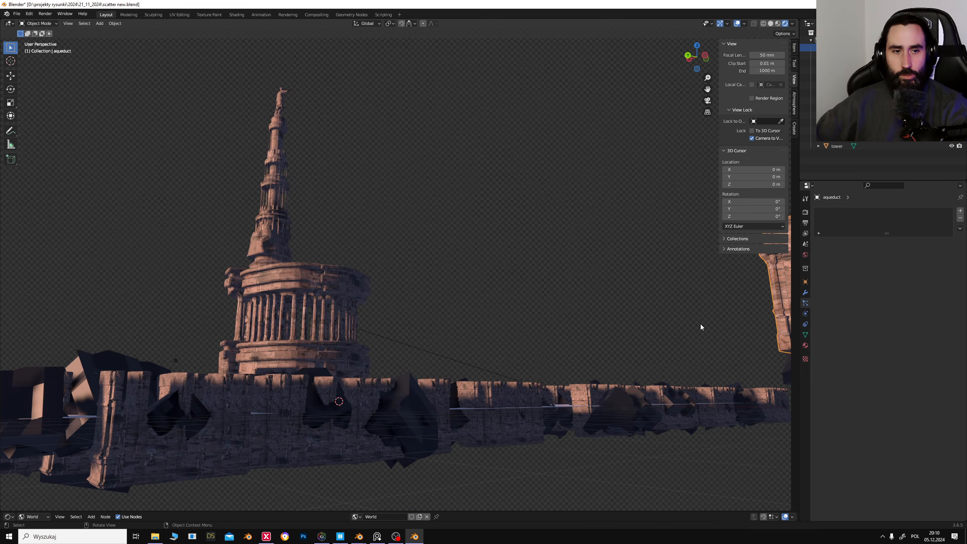
left_click(687, 55)
key("g")
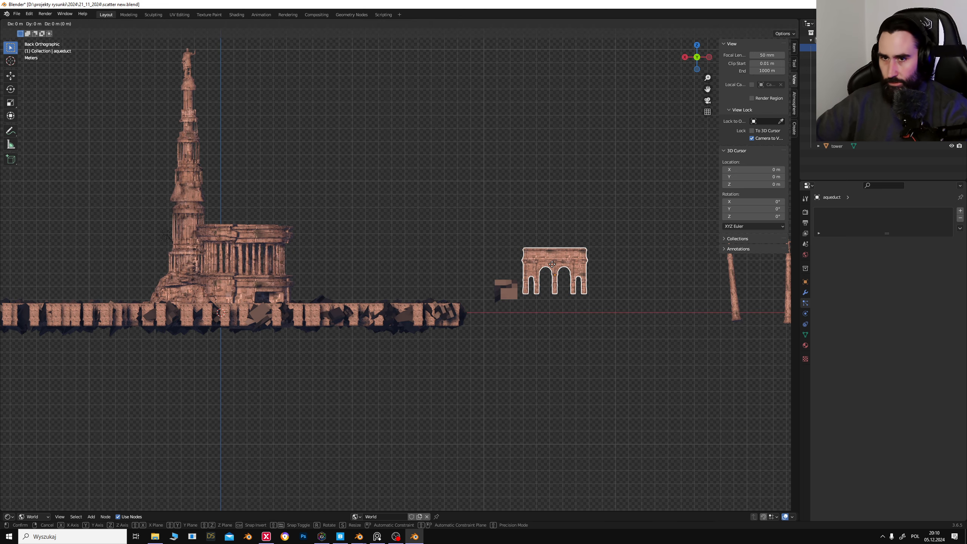
key("shift+z")
key("z")
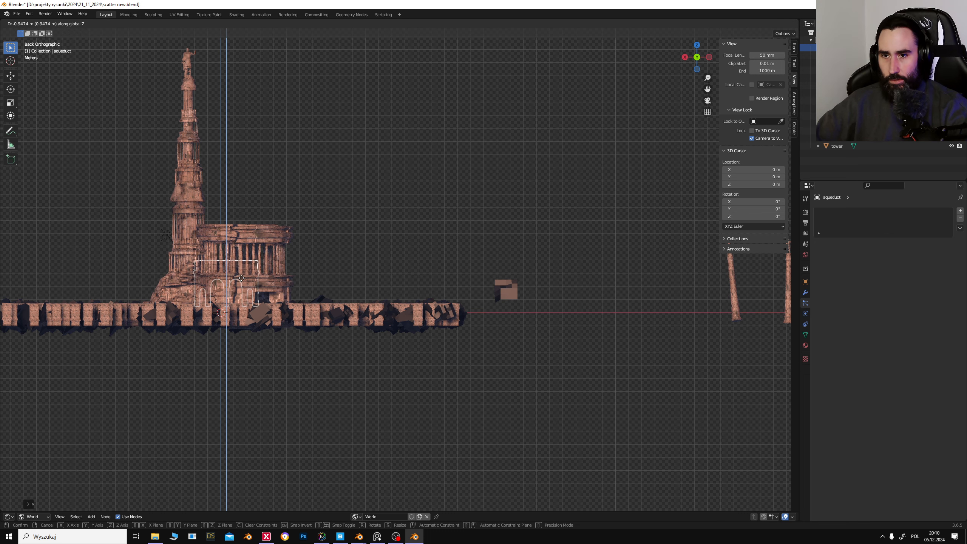
left_click(240, 286)
Step: Fine-tune the aqueduct model's position, mainly along X, to centre it on the world's vertical axis
key("g")
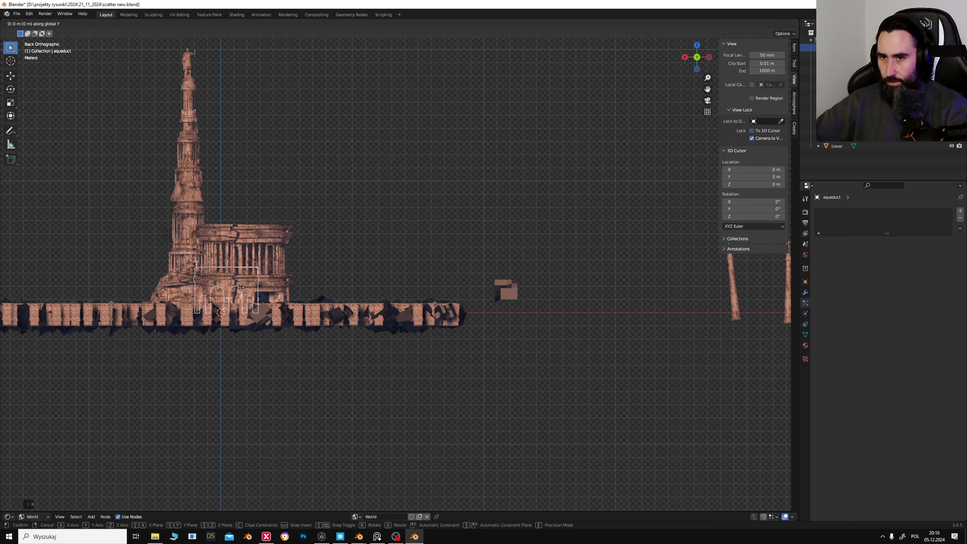
key("shift+z")
key("z")
key("x")
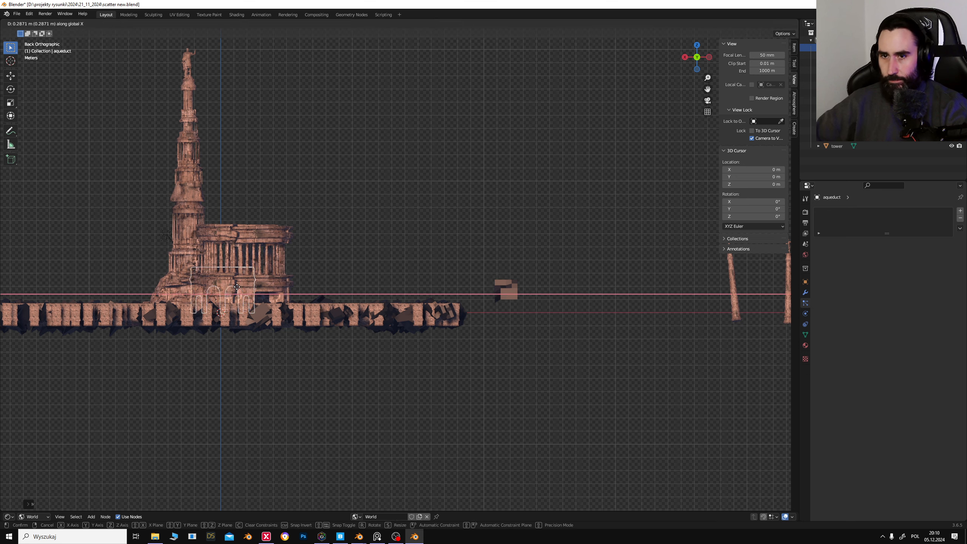
left_click(234, 287)
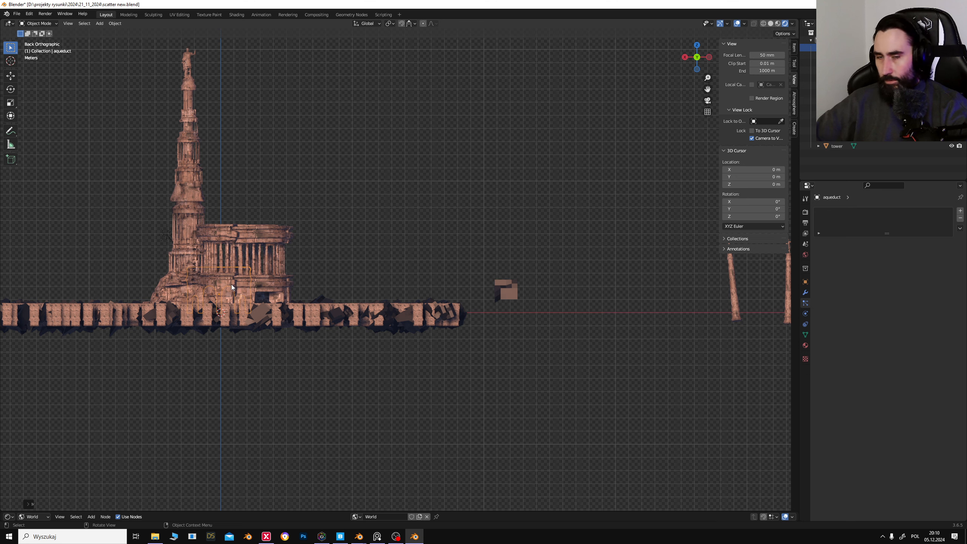
key("g")
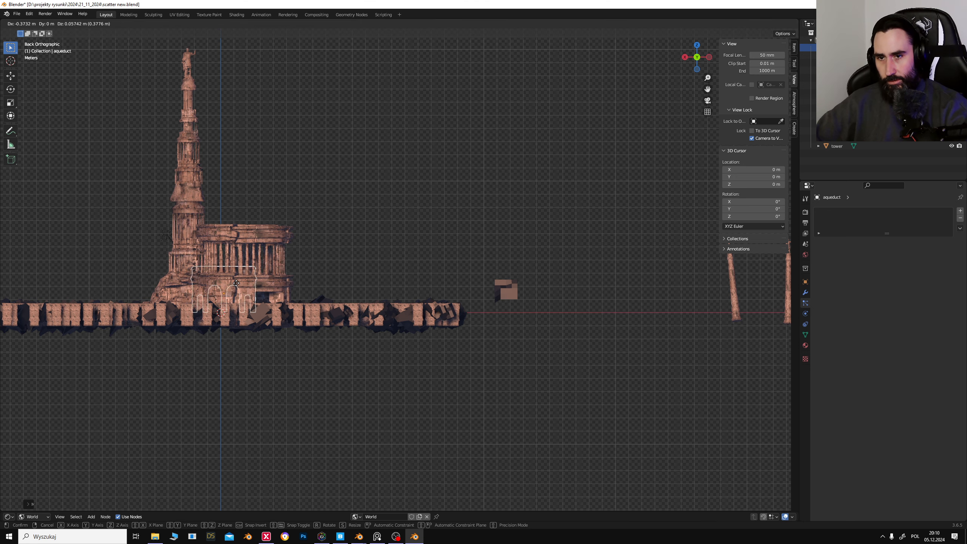
left_click(234, 283)
key("g")
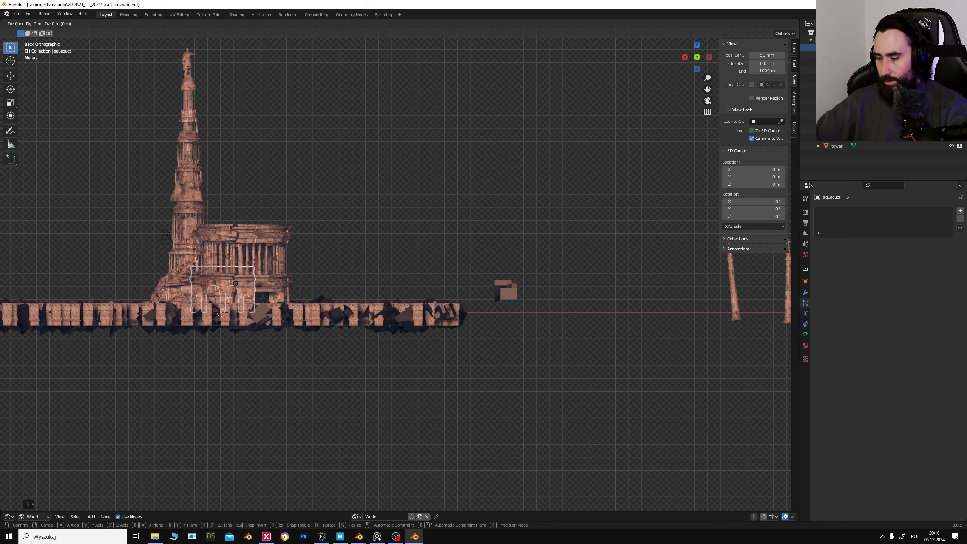
key("x")
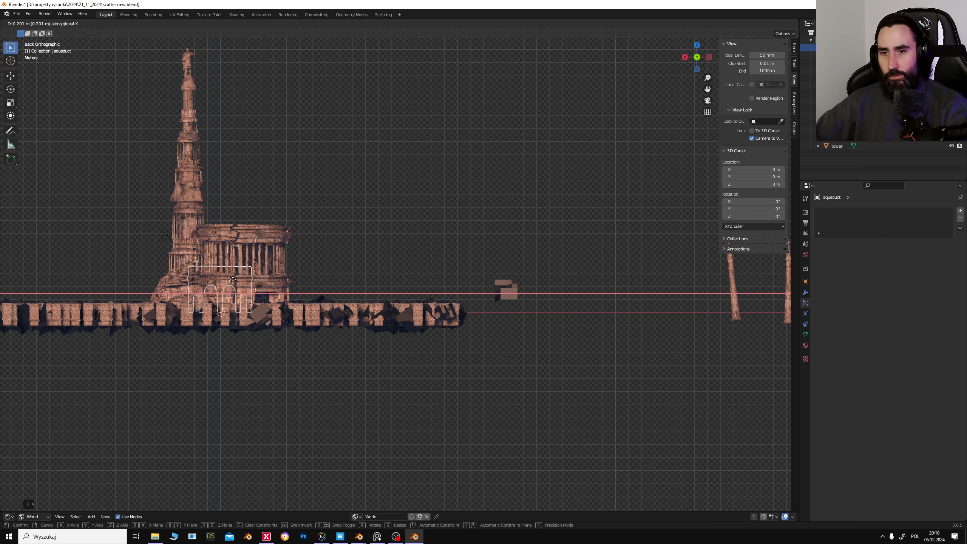
left_click(233, 280)
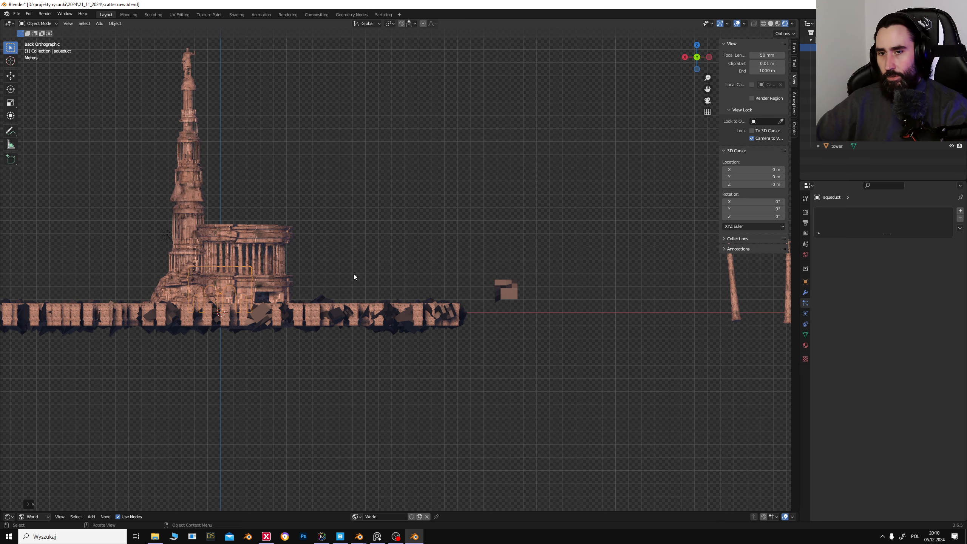
middle_click_drag(369, 273, 354, 289)
scroll(379, 274, "down", 3)
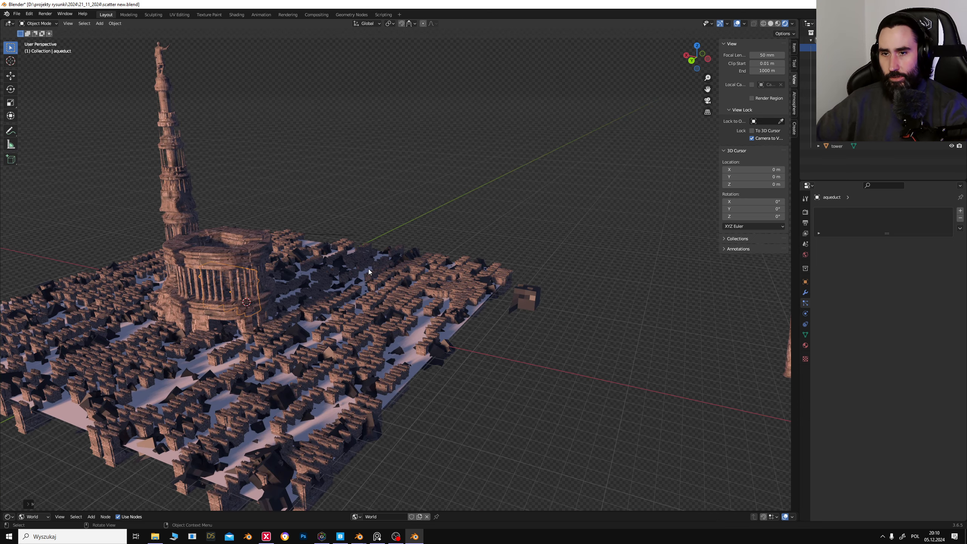
scroll(368, 269, "up", 2)
key("g")
key("shift+z")
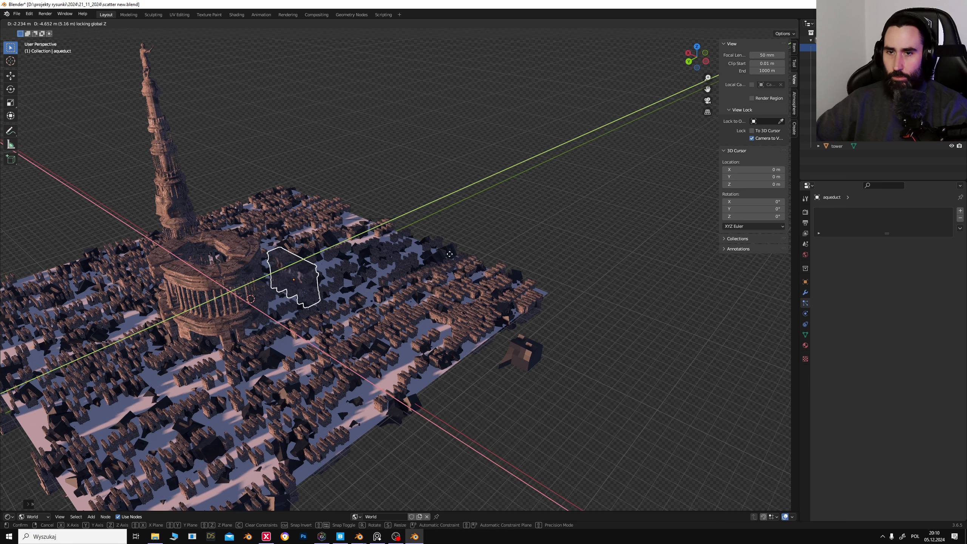
right_click(472, 243)
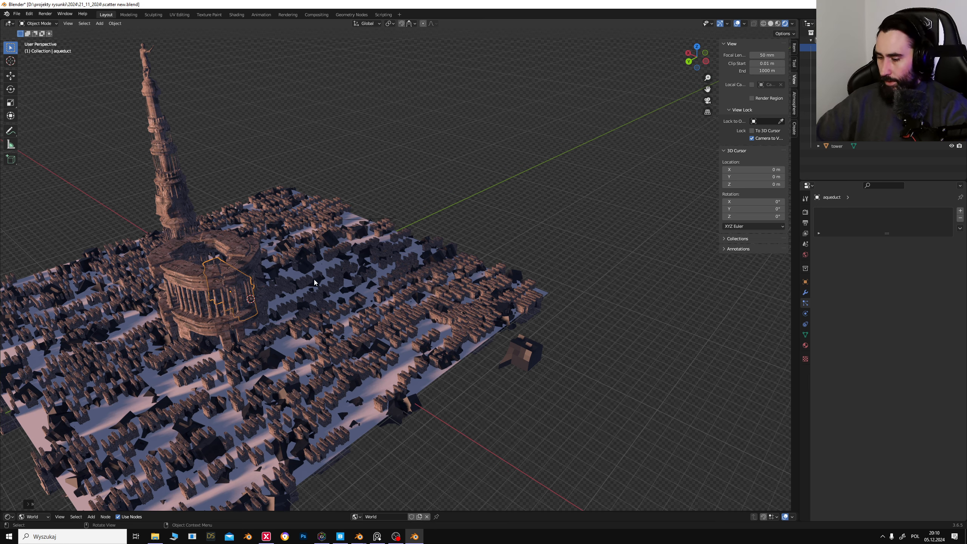
key("g")
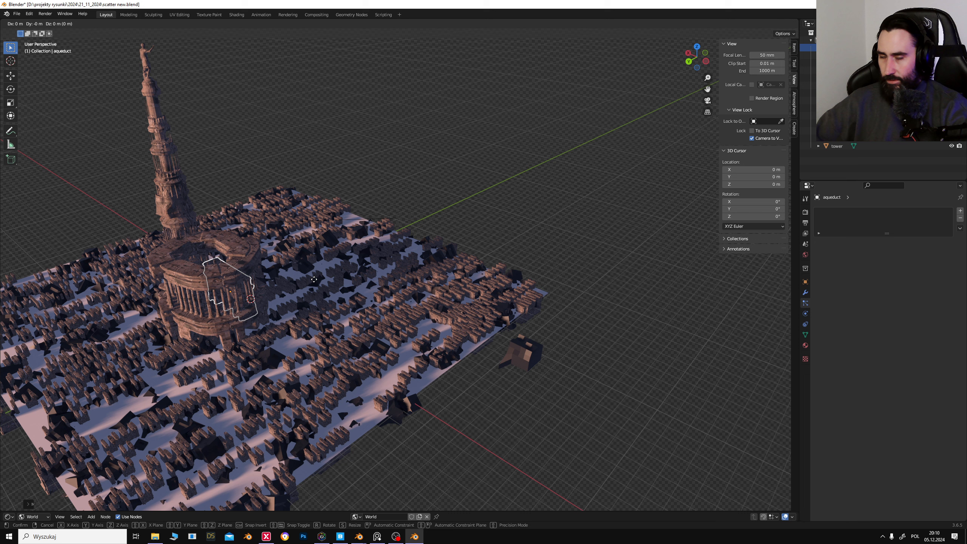
key("shift+z")
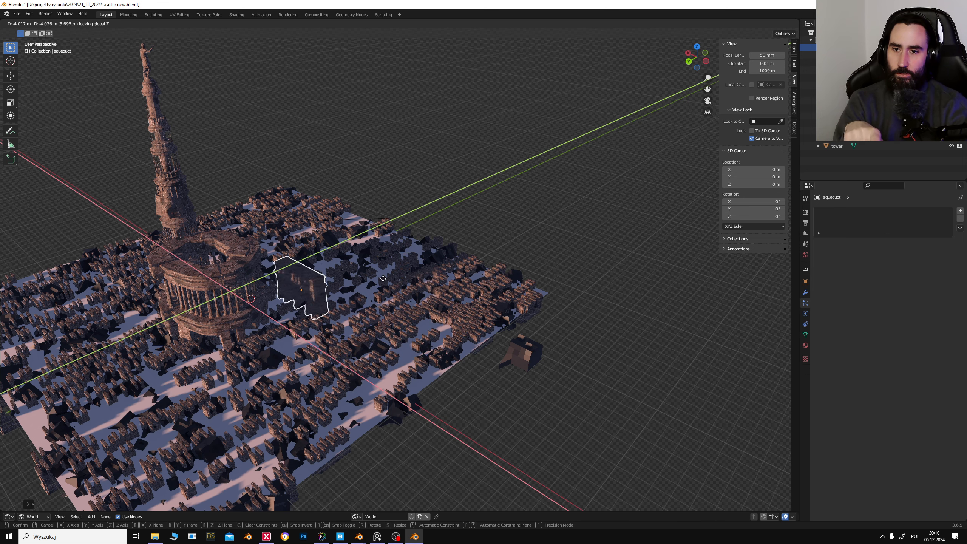
right_click(344, 320)
Step: From the left side view, move the aqueduct model along Y to centre it over the 3D cursor
middle_click_drag(344, 319, 447, 291)
left_click(710, 59)
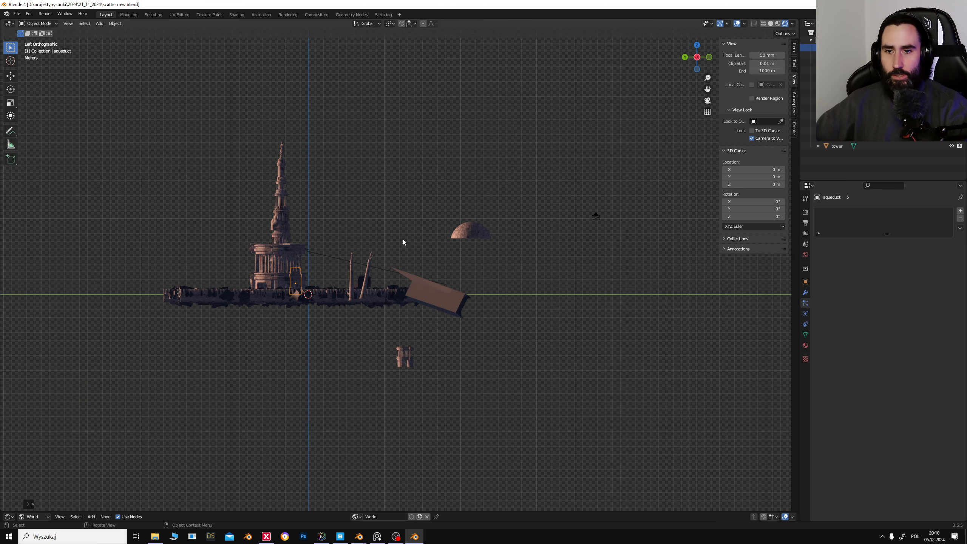
key("g")
key("y")
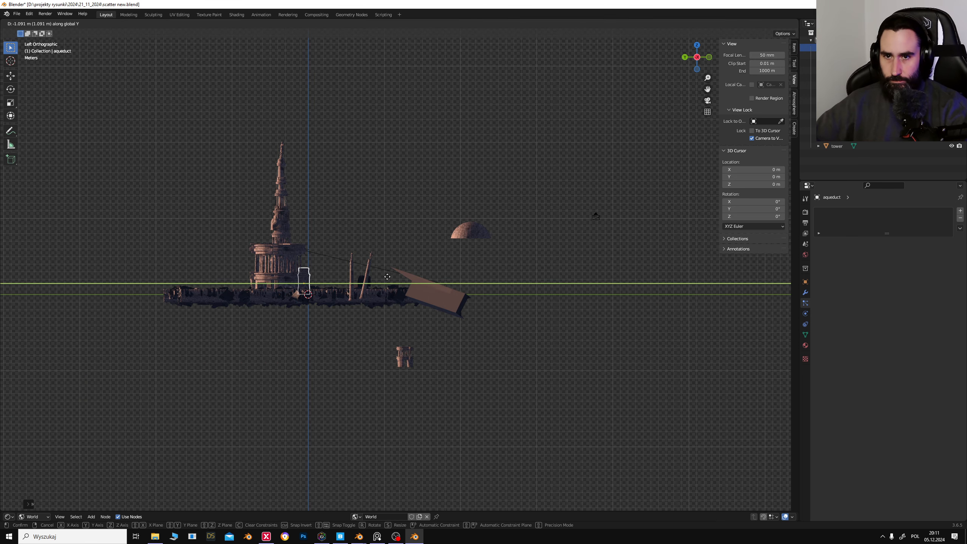
left_click(315, 276)
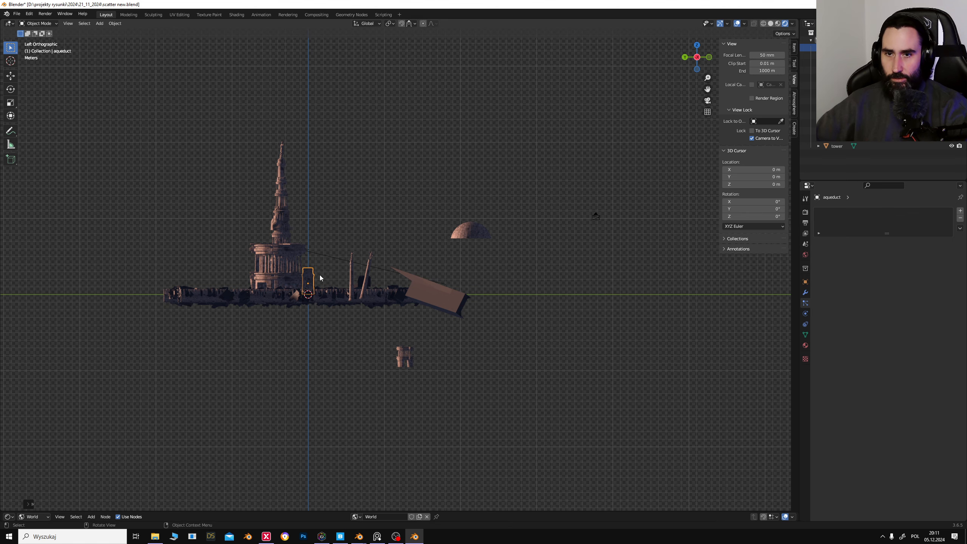
Step: Set the aqueduct model's origin to the 3D cursor at its base
right_click(314, 276)
mouse_move(315, 276)
left_click(385, 291)
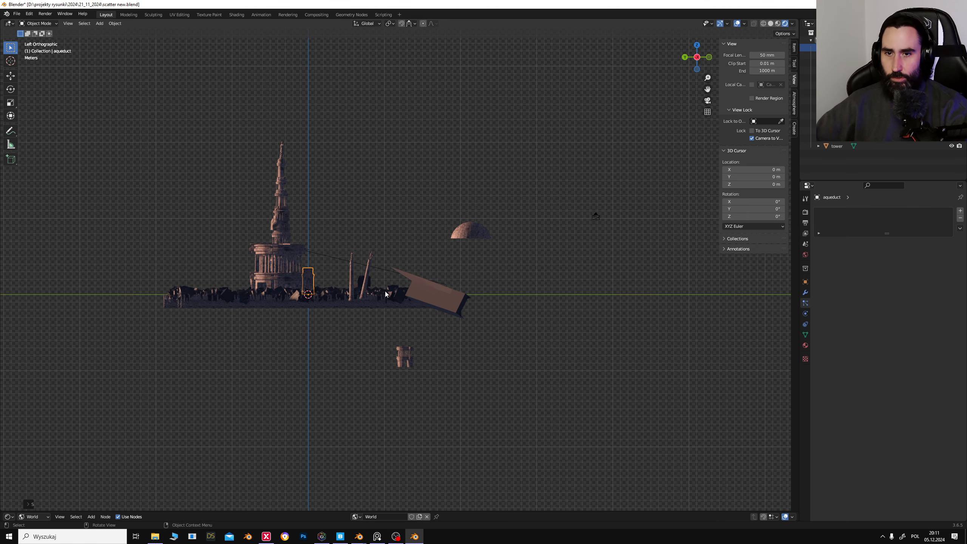
Step: In the ground plane's aqueduct particle system, set the normal velocity to 0.57 m/s and the tangent phase to -0.460
middle_click_drag(393, 244, 360, 278)
left_click(422, 352)
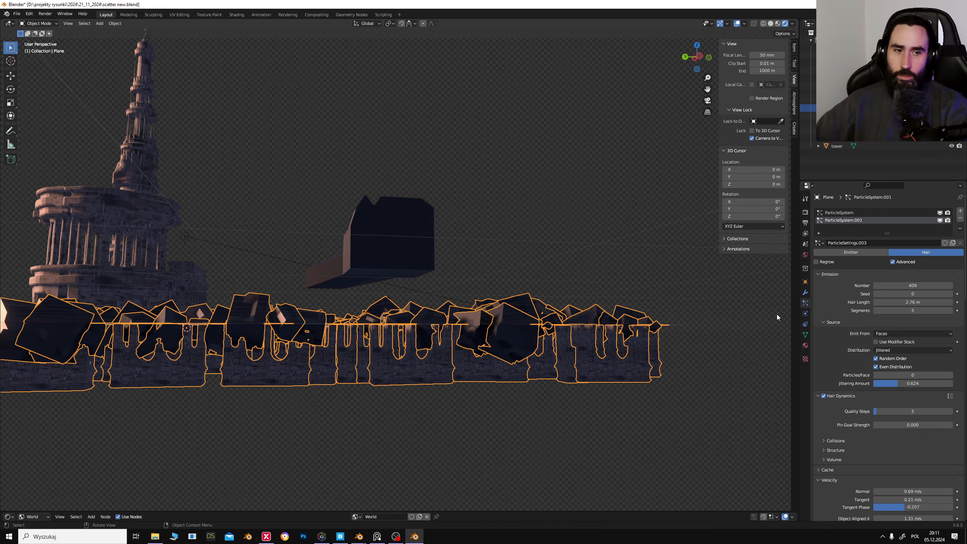
scroll(921, 350, "down", 5)
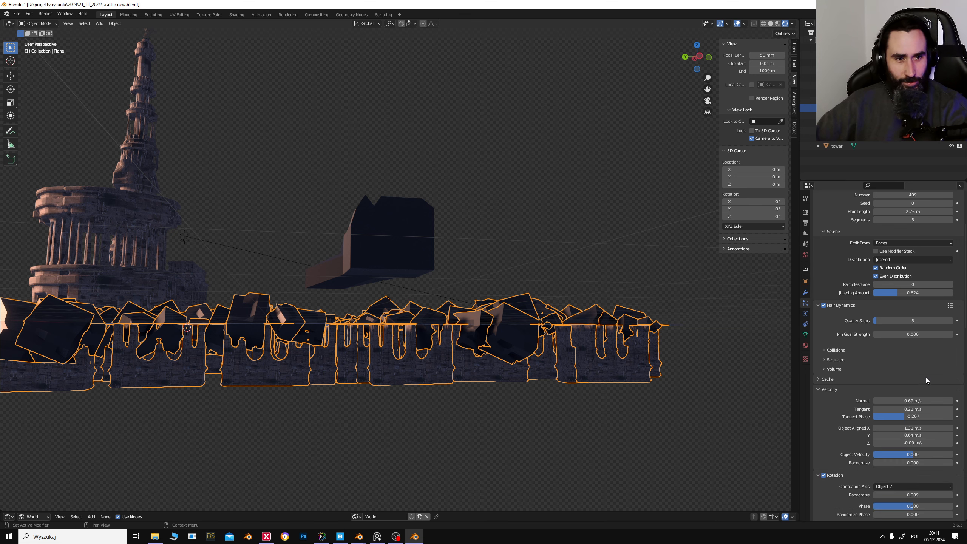
scroll(913, 326, "up", 1)
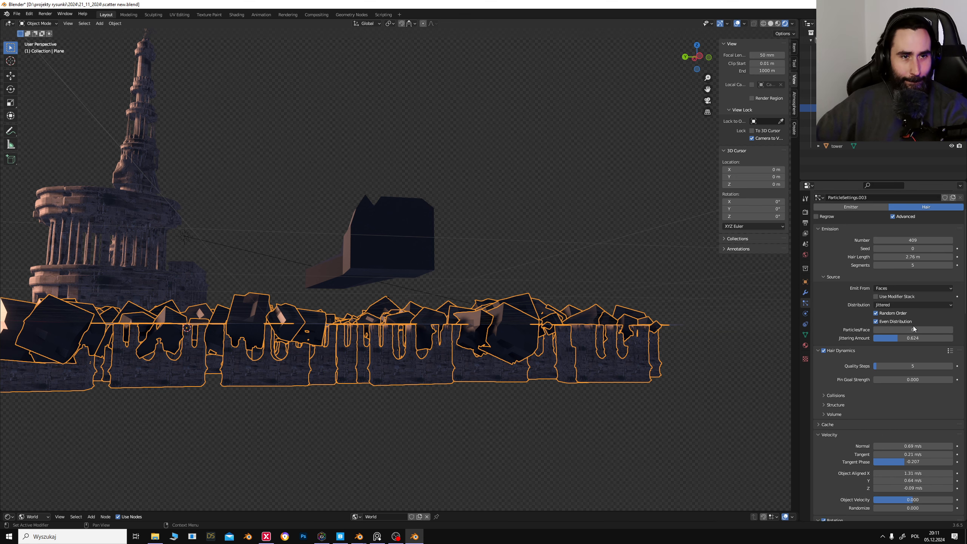
scroll(913, 329, "down", 4)
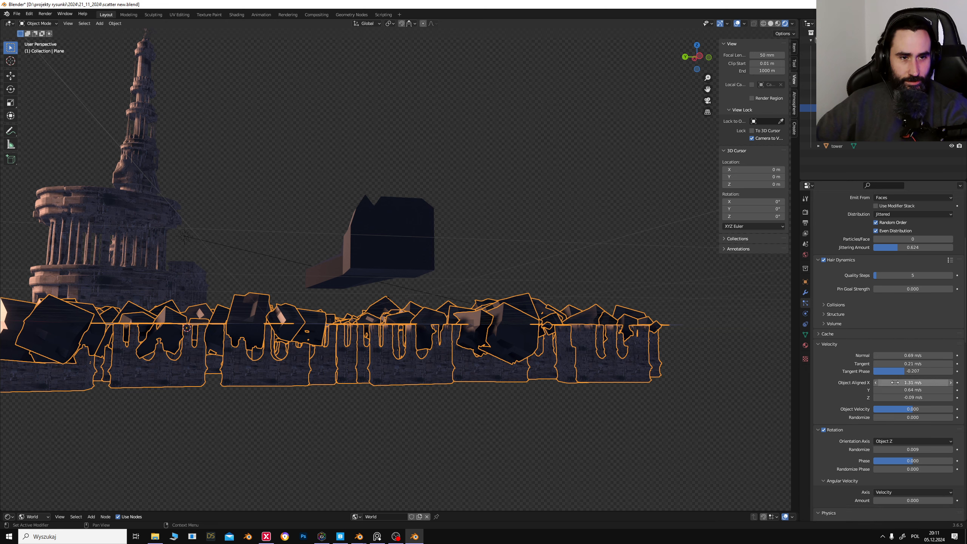
mouse_move(912, 371)
left_mouse_down()
mouse_move(887, 371)
mouse_move(915, 356)
mouse_move(905, 356)
left_mouse_up()
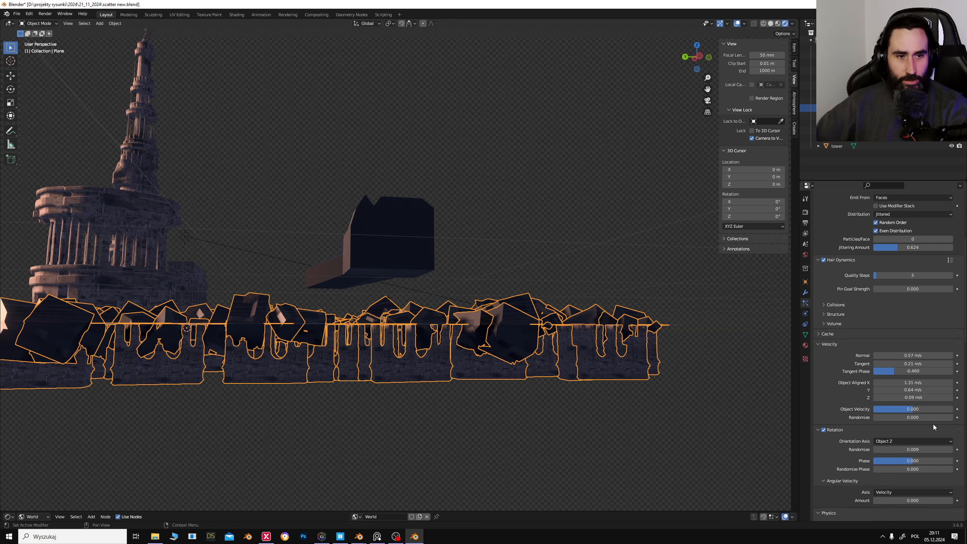
key("Return")
Step: Set the aqueduct particles' object-aligned X, Y and Z velocities to 0 m/s
left_click(915, 384)
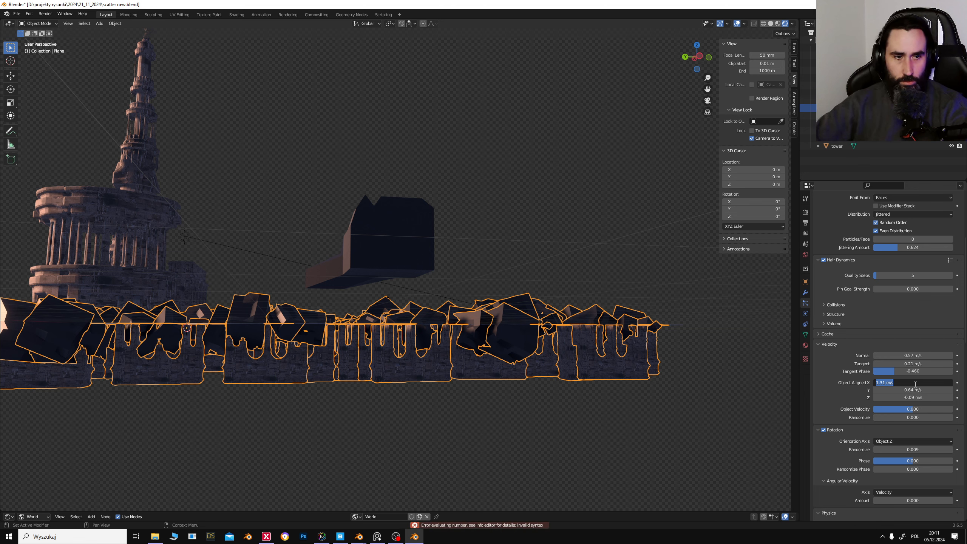
type("0")
key("Return")
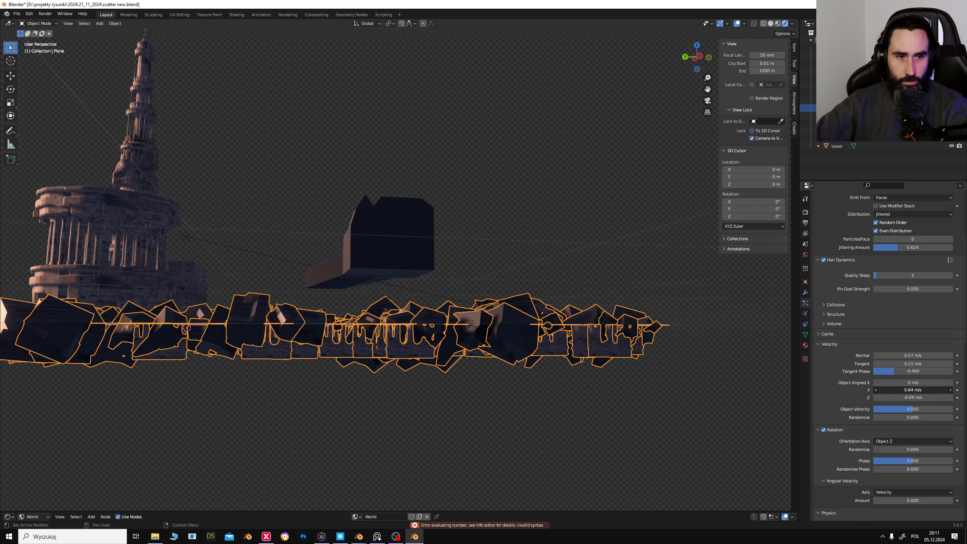
left_click(921, 393)
type("0")
key("Return")
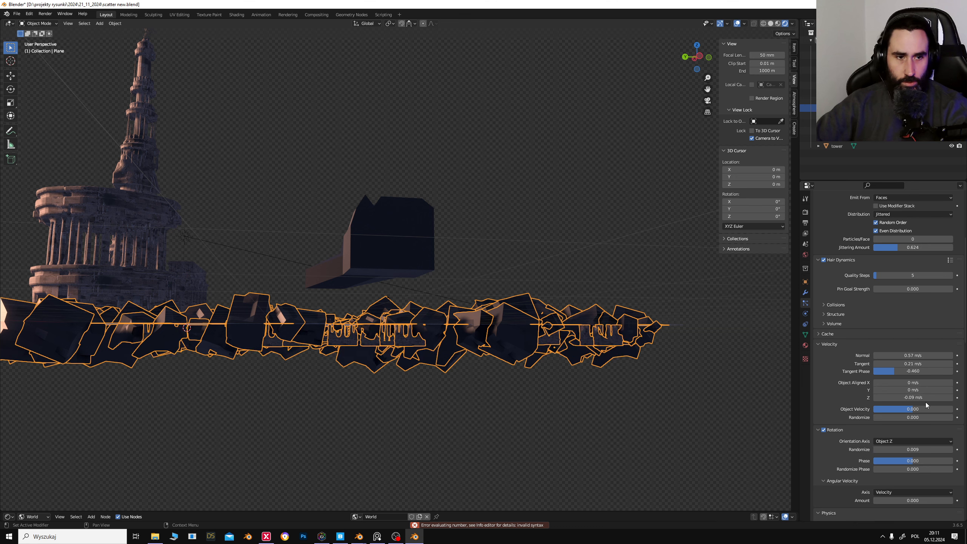
left_click(919, 397)
type("0")
key("Return")
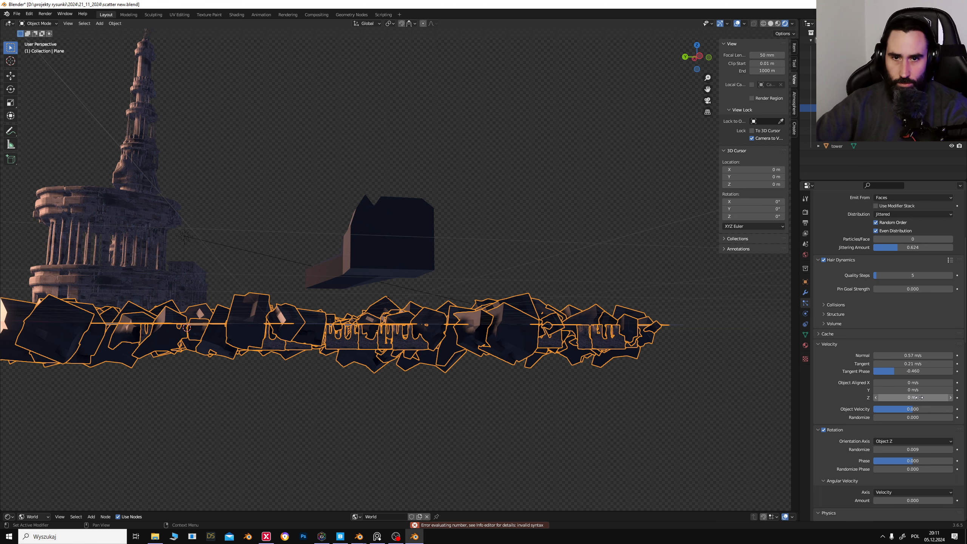
Step: Try Global X, Global Y and Global Z as the particles' angular velocity axis, and settle on None
scroll(917, 449, "down", 6)
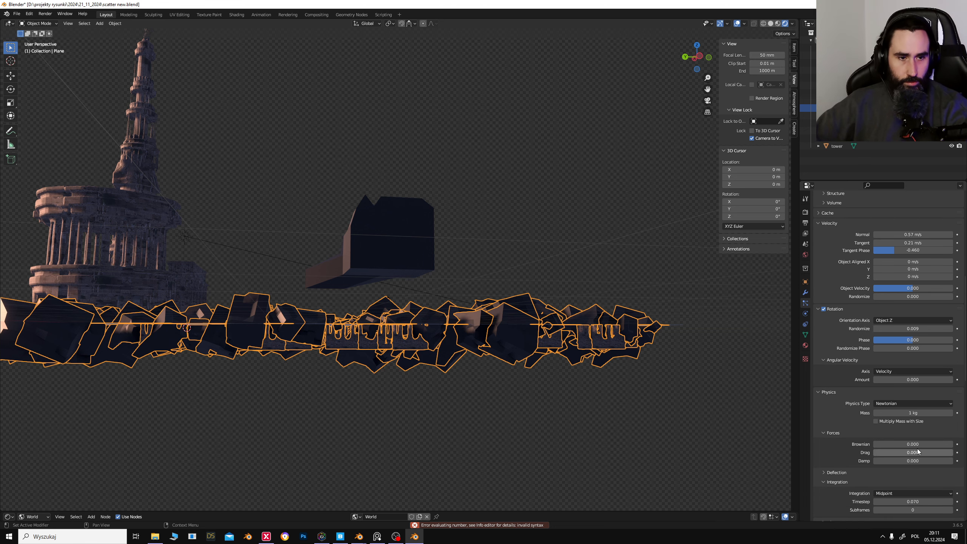
left_click(903, 371)
left_click(906, 413)
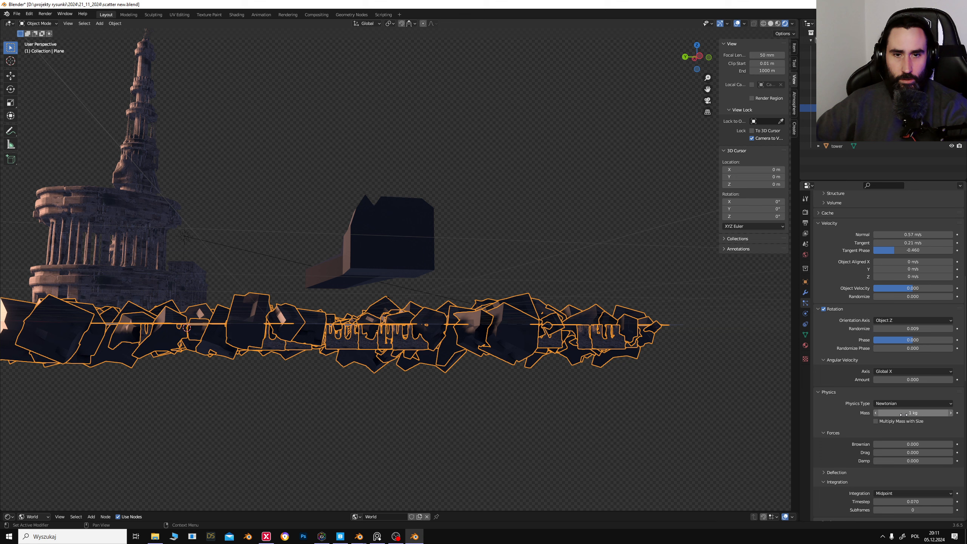
left_click(906, 371)
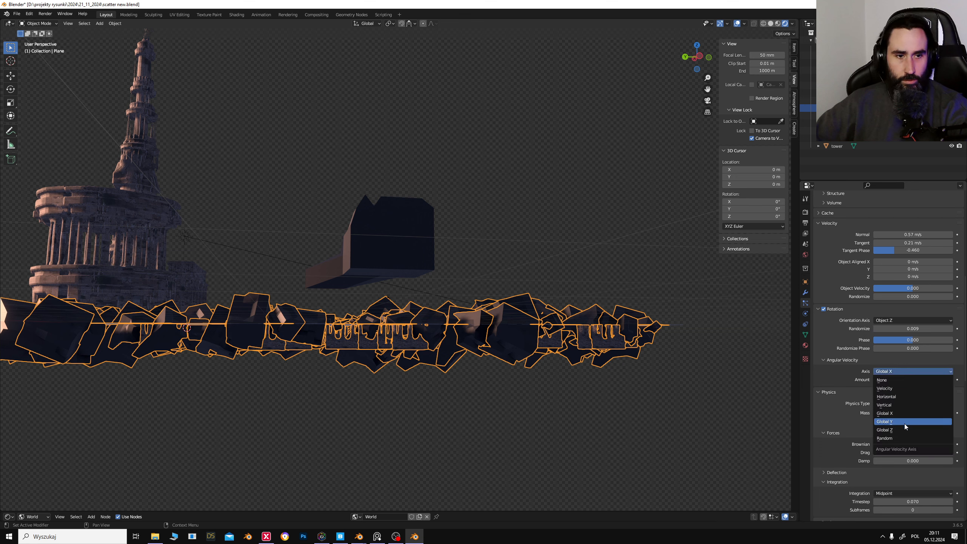
left_click(904, 422)
left_click(905, 371)
left_click(906, 429)
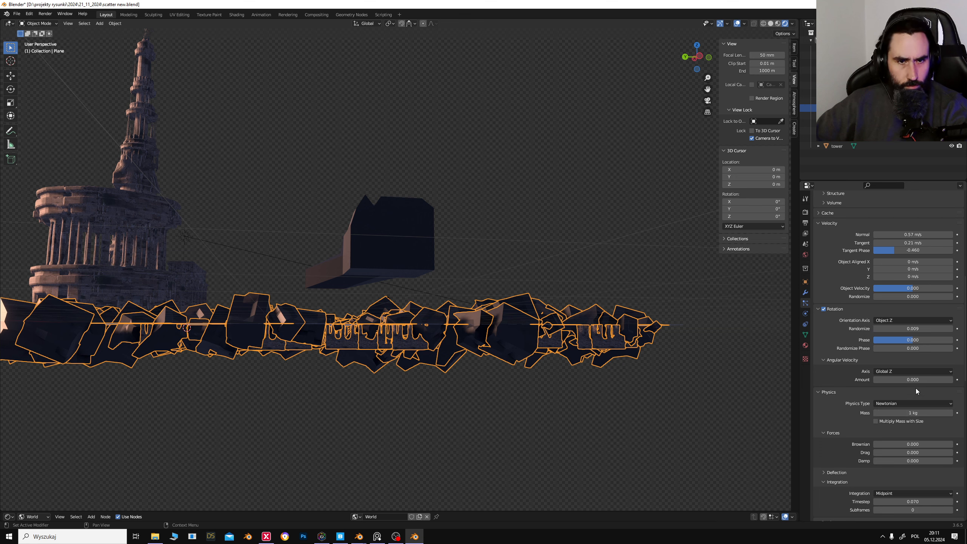
left_click(911, 371)
left_click(902, 380)
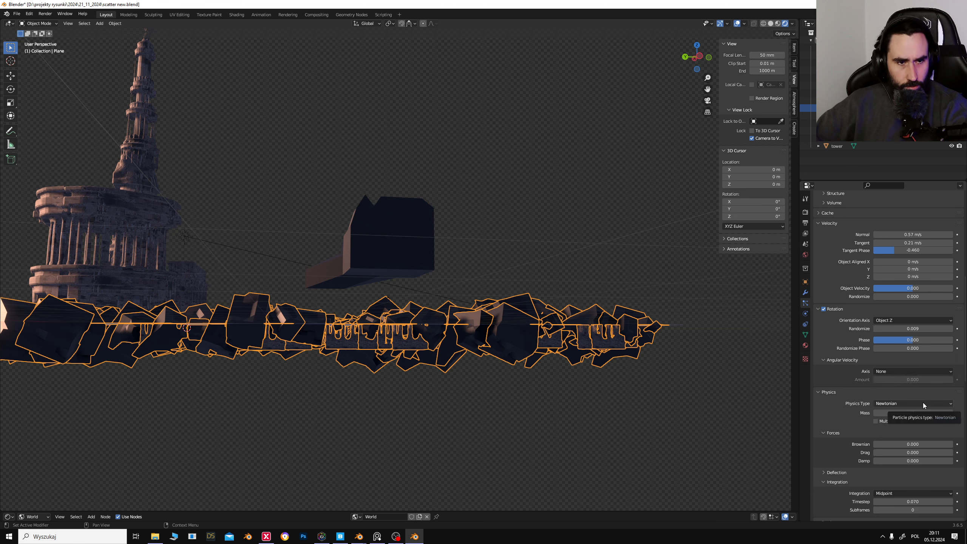
Step: Set the particle rotation's orientation axis to Global Z and inspect the aqueducts from a low angle
scroll(924, 403, "down", 6)
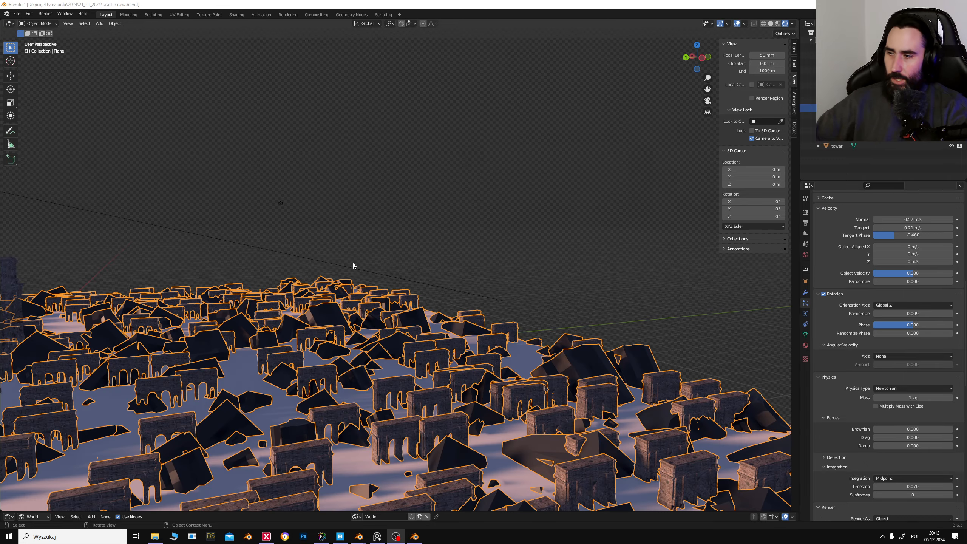
middle_click_drag(395, 279, 367, 278)
scroll(377, 275, "up", 2)
scroll(354, 280, "up", 2)
scroll(295, 280, "up", 3)
middle_click_drag(293, 281, 322, 320)
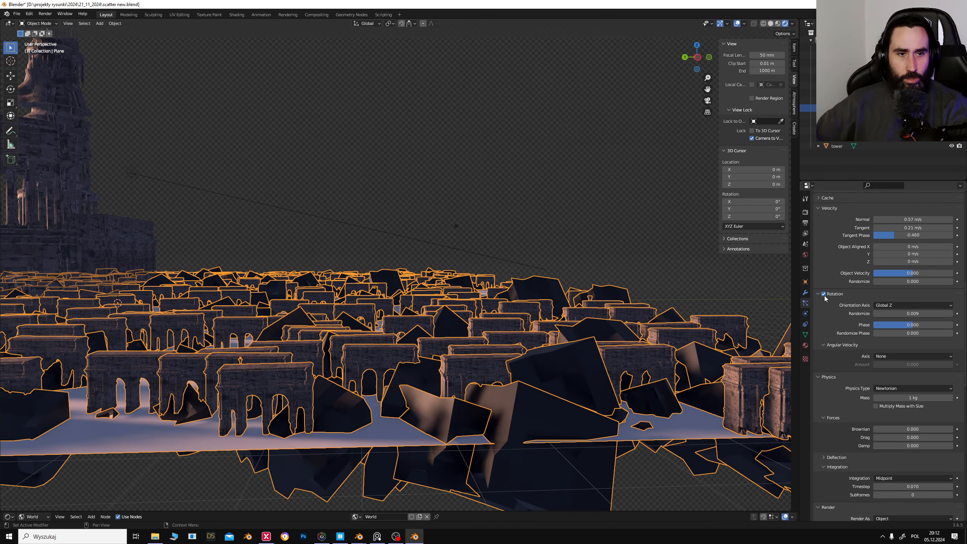
Step: Try None as the aqueduct particles' orientation axis and return it to Global Z
left_click(899, 305)
left_click(899, 314)
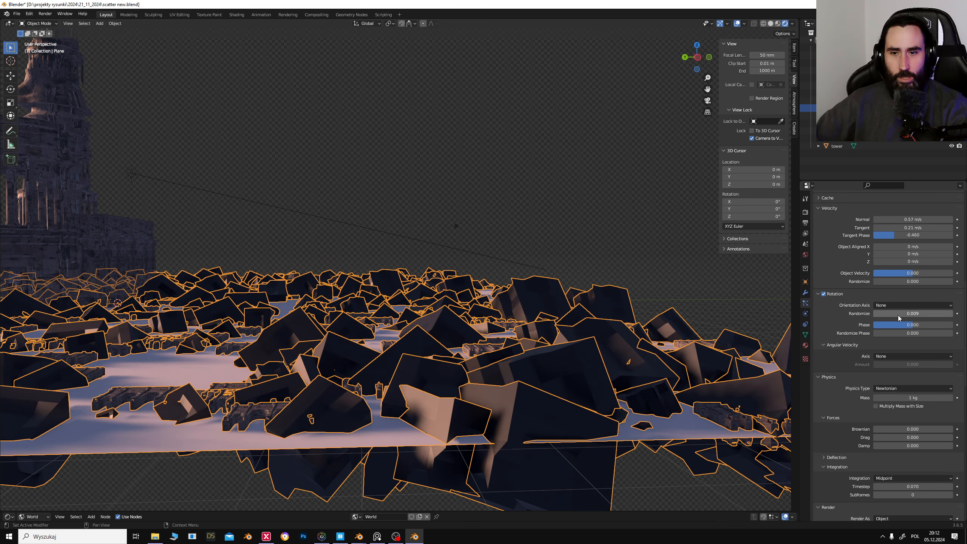
left_click(895, 305)
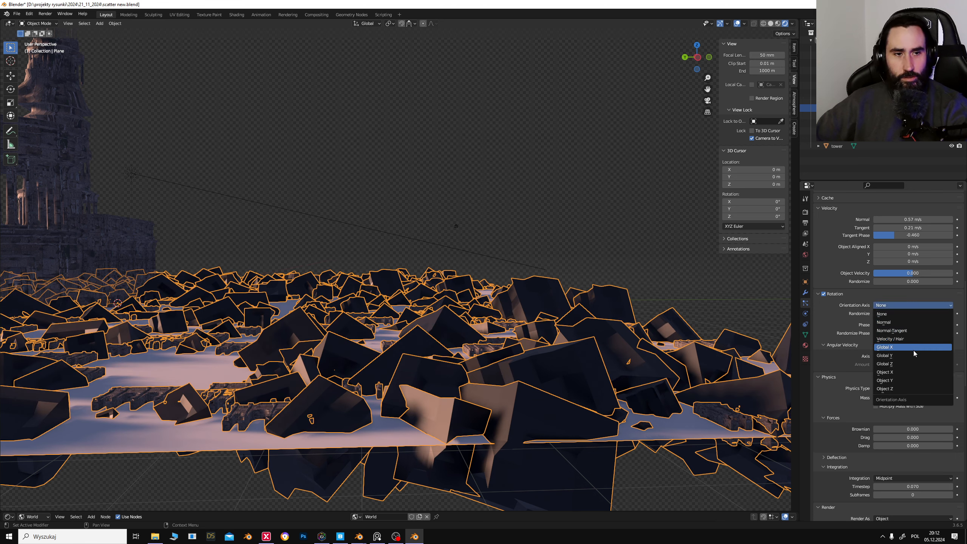
left_click(914, 364)
mouse_move(443, 320)
middle_mouse_down()
mouse_move(413, 331)
mouse_move(450, 324)
middle_mouse_up()
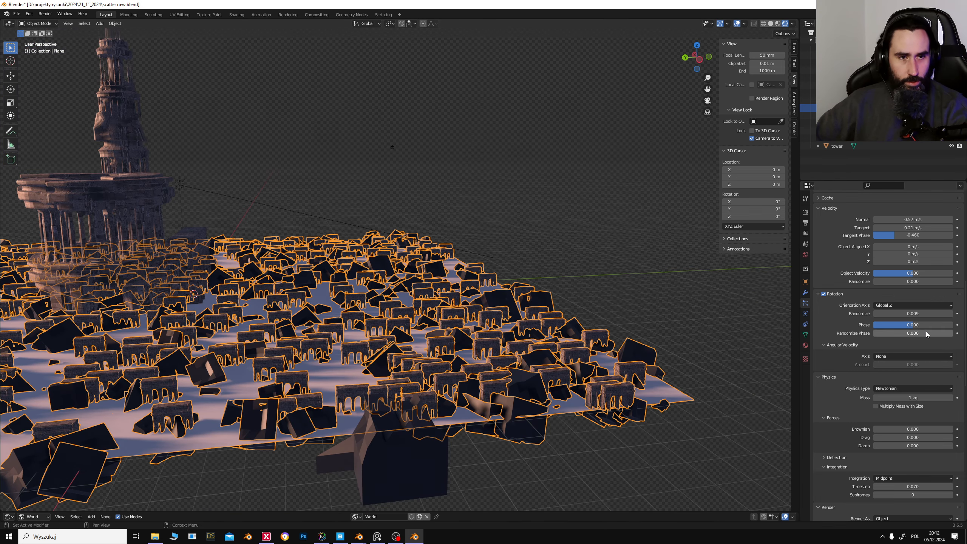
Step: Try a Randomize Phase of 0.836 on the aqueduct particles, and reduce it to 0.019
left_click_drag(925, 337, 959, 337)
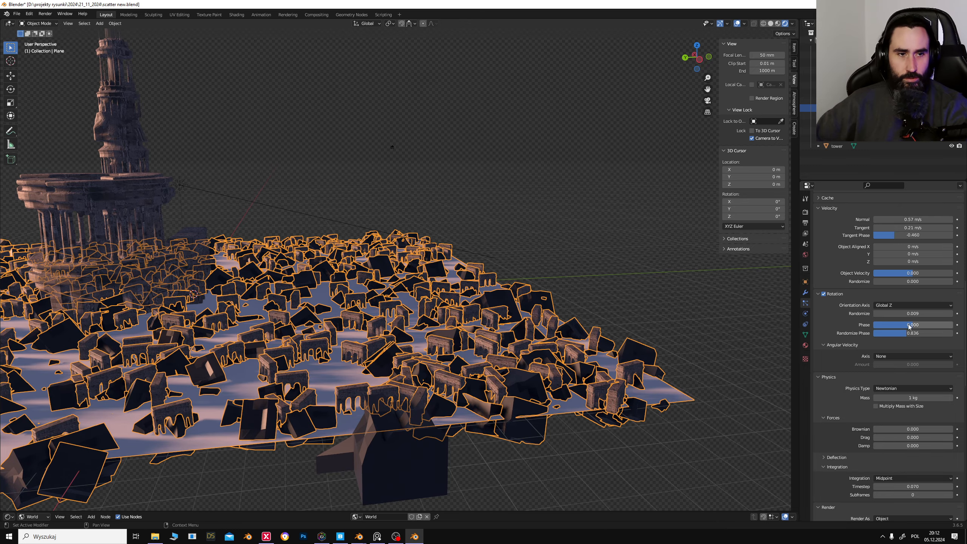
middle_click_drag(425, 343, 682, 352)
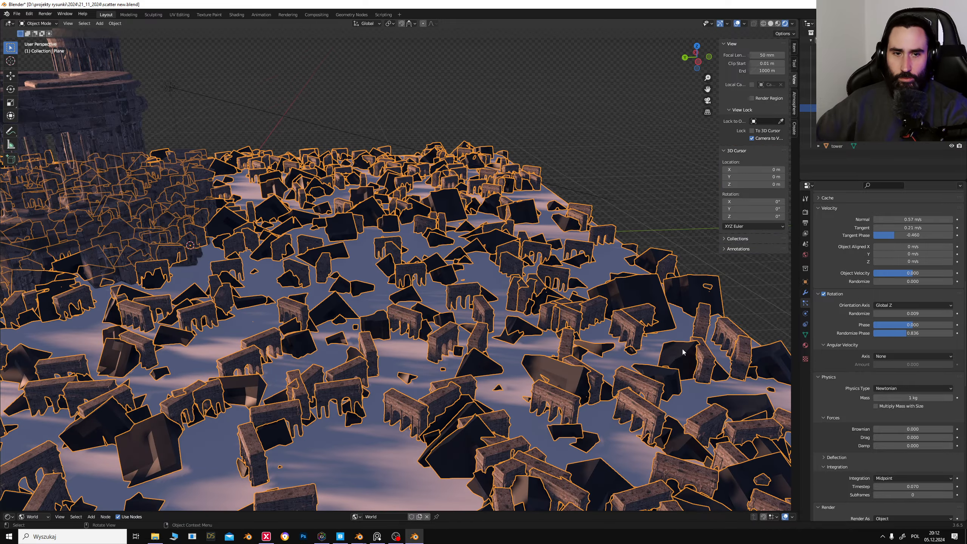
left_click_drag(926, 334, 898, 334)
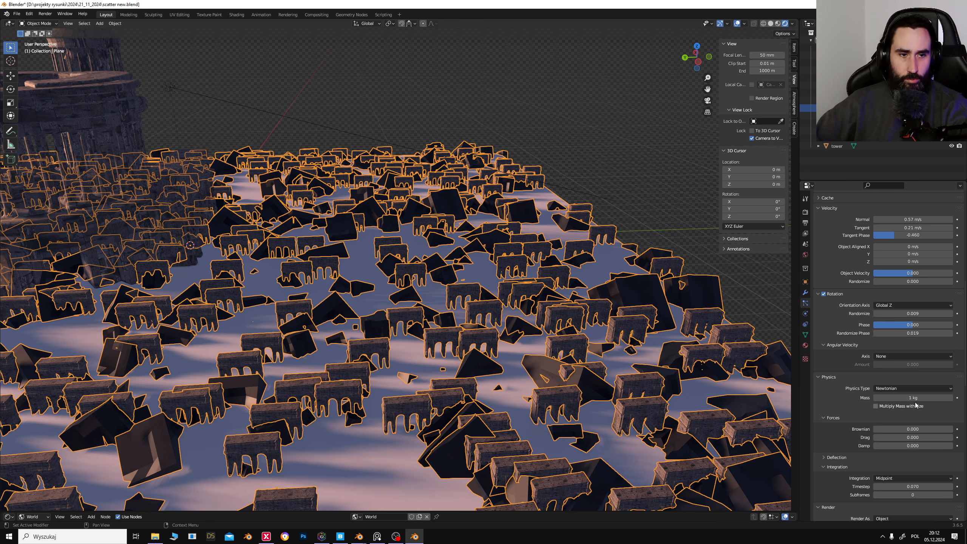
Step: Increase the aqueduct particles' hair length to 3.91 m and check their size on the plane
scroll(914, 423, "up", 4)
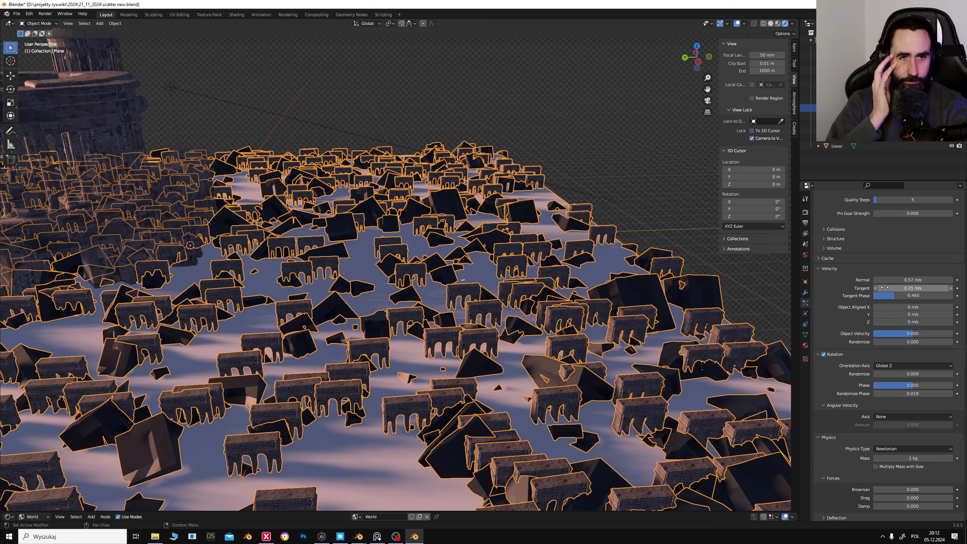
scroll(906, 301, "up", 11)
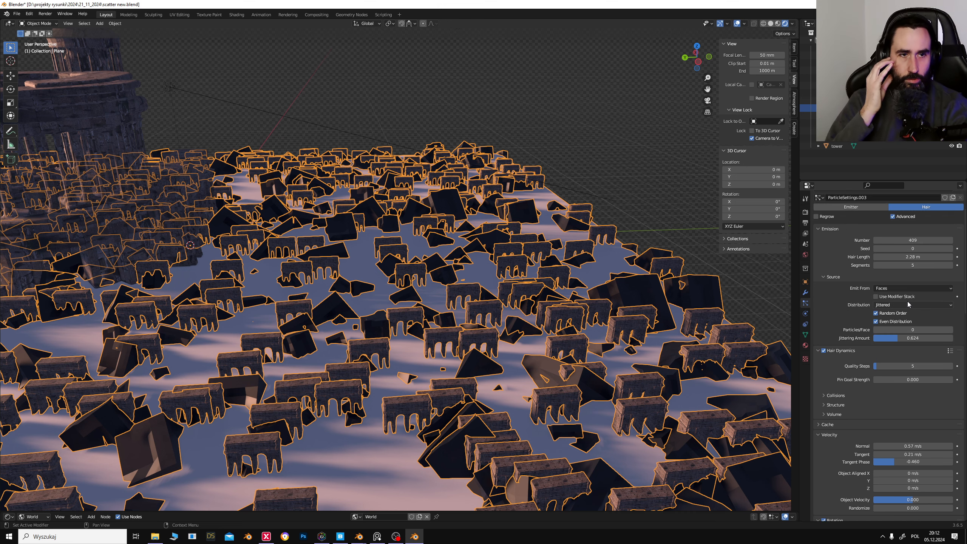
left_click_drag(913, 257, 952, 256)
middle_click_drag(352, 354, 419, 362)
scroll(914, 301, "up", 3)
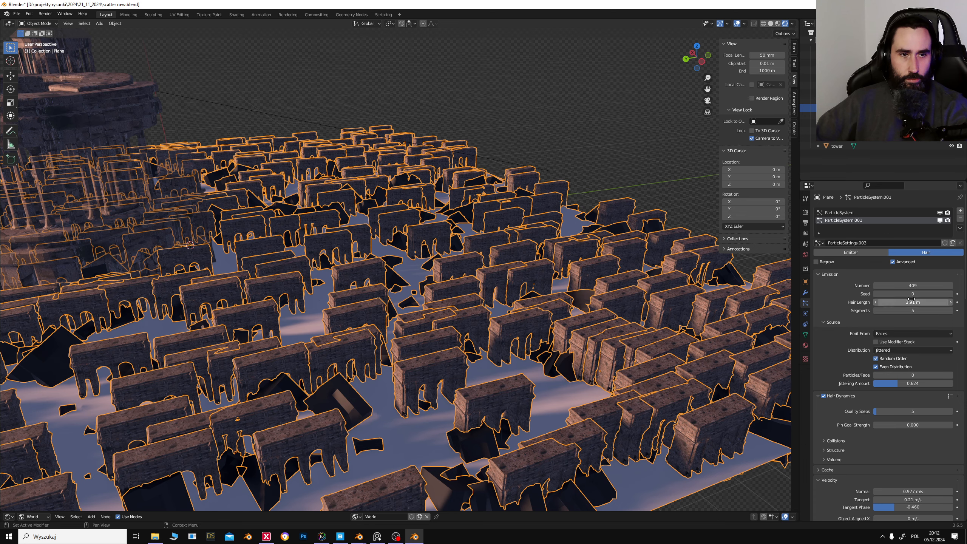
Step: Reduce the number of scattered aqueducts to 60
left_click(904, 285)
type("60")
key("Return")
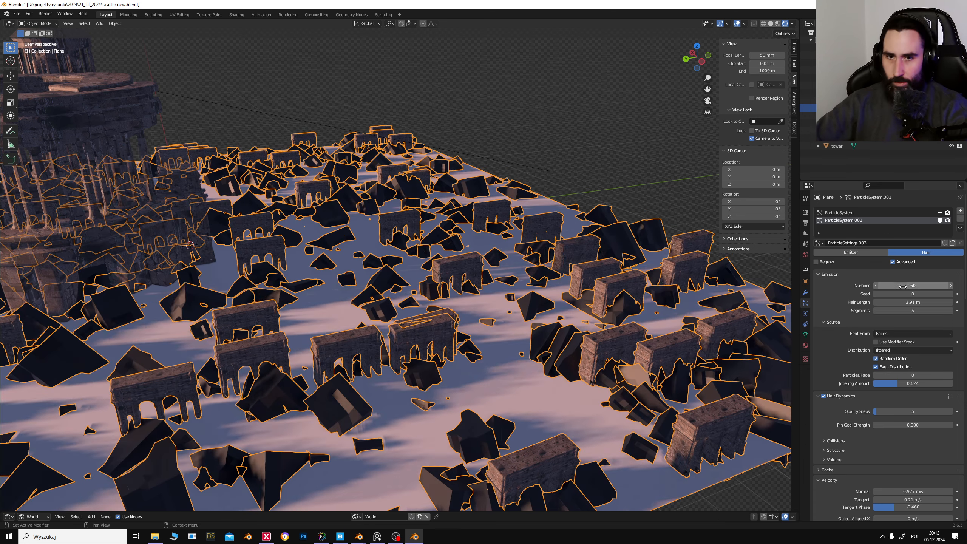
Step: Examine the scattered aqueducts and rocks around the towers from several angles, selecting the plane, the outlying cube and the round tower
middle_click_drag(426, 394, 528, 405)
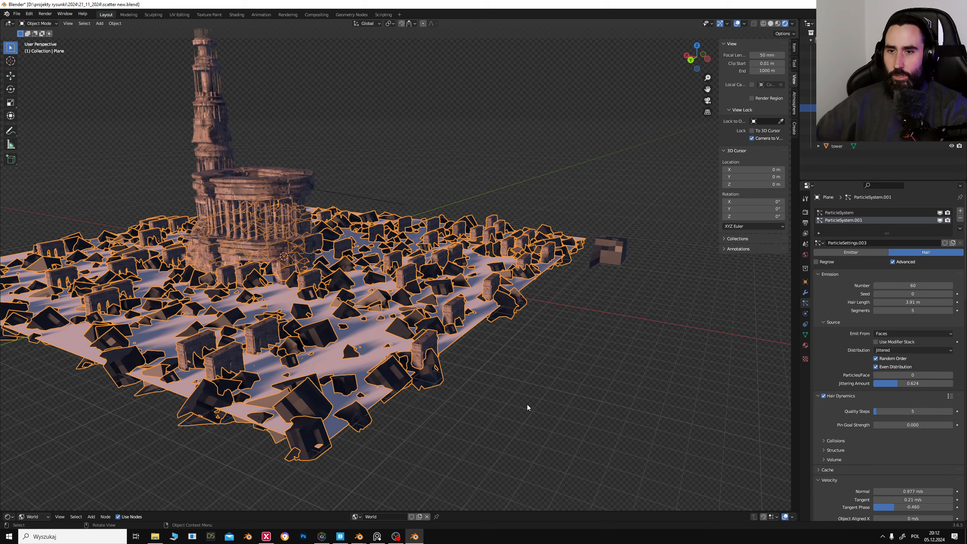
left_click(532, 394)
middle_click_drag(358, 351, 412, 349)
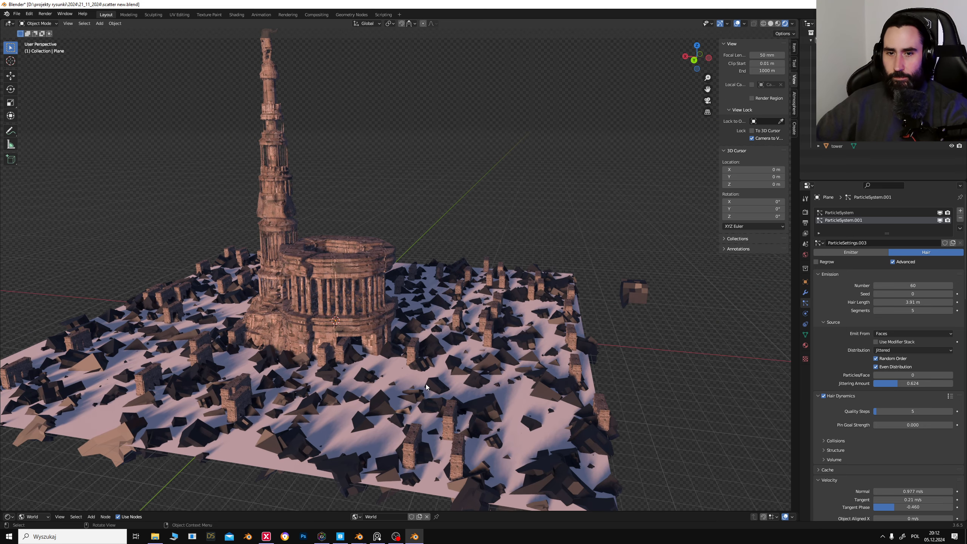
left_click(412, 350)
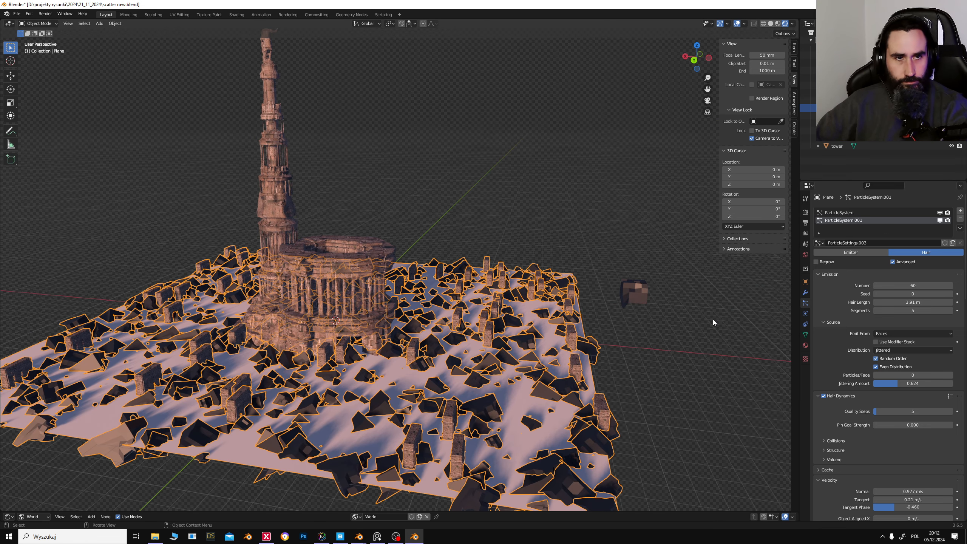
left_click(624, 291)
middle_click_drag(656, 298, 594, 305)
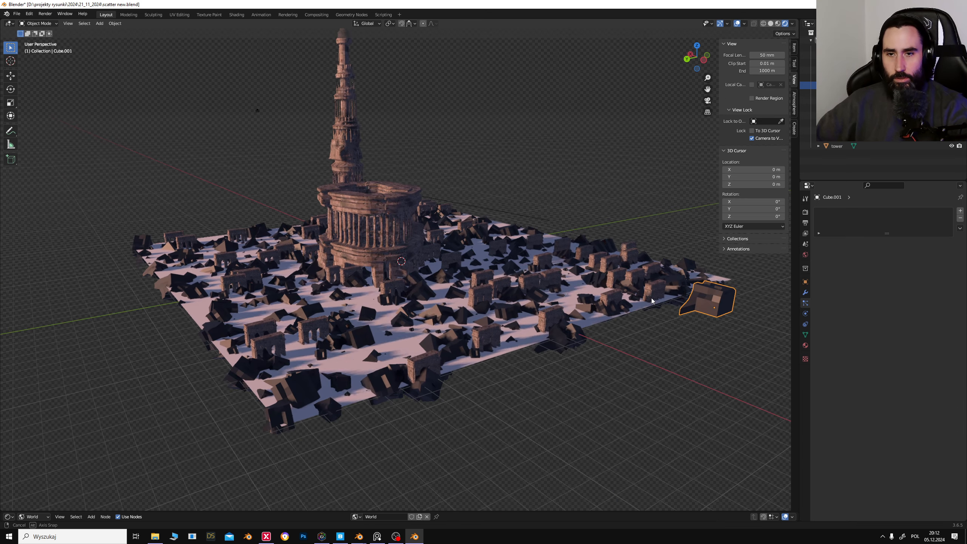
middle_click_drag(449, 339, 300, 363, "shift")
left_click(301, 360)
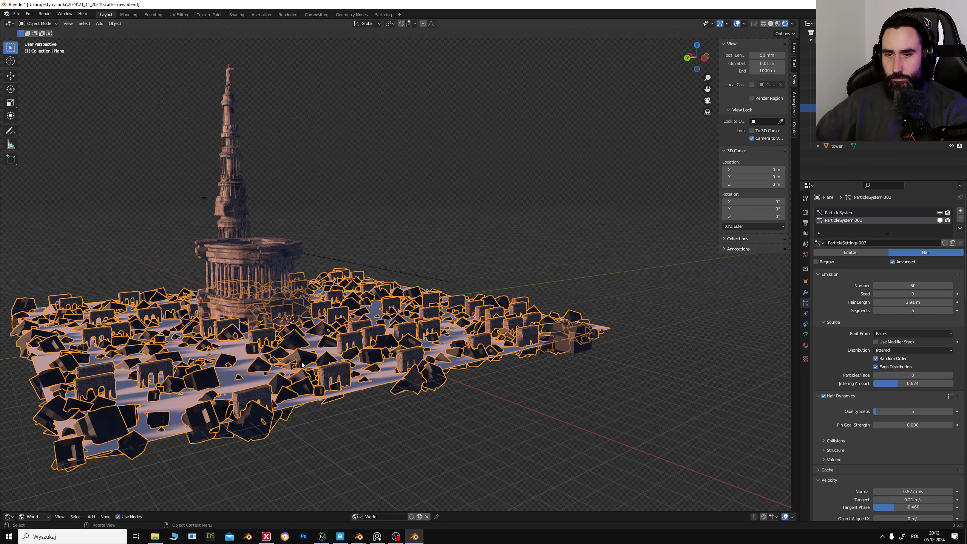
right_click(242, 366)
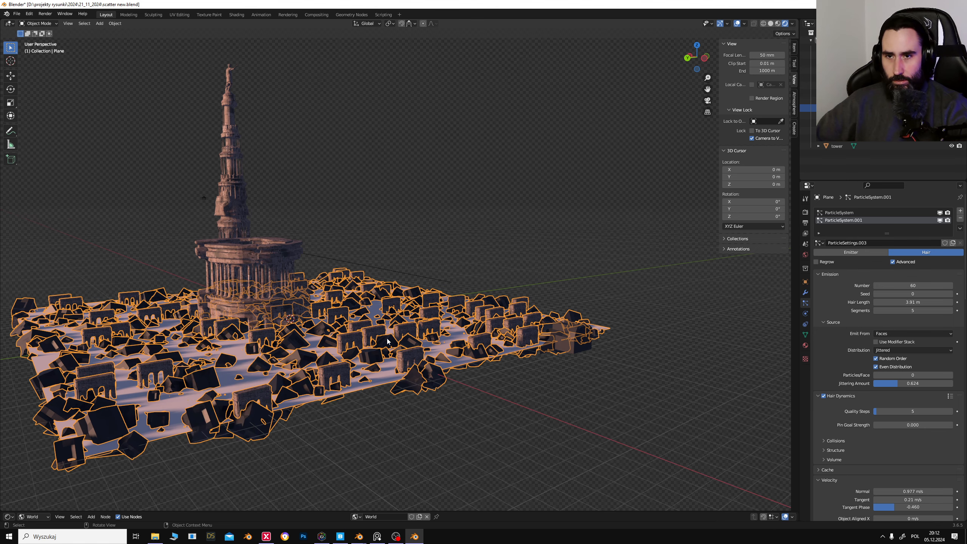
scroll(362, 345, "up", 6)
left_click(589, 256)
middle_click_drag(589, 255, 523, 320)
left_click(432, 400)
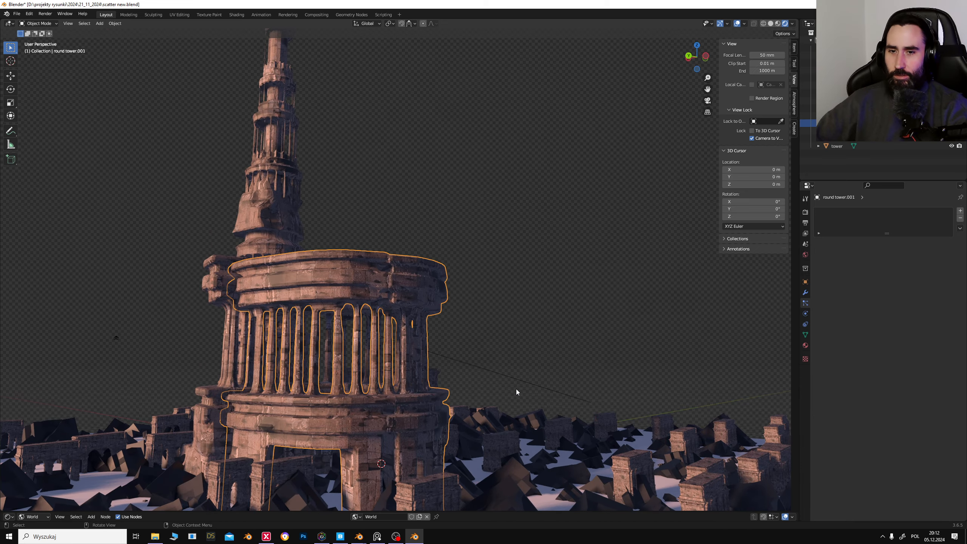
middle_click_drag(516, 389, 528, 369)
left_click(626, 390)
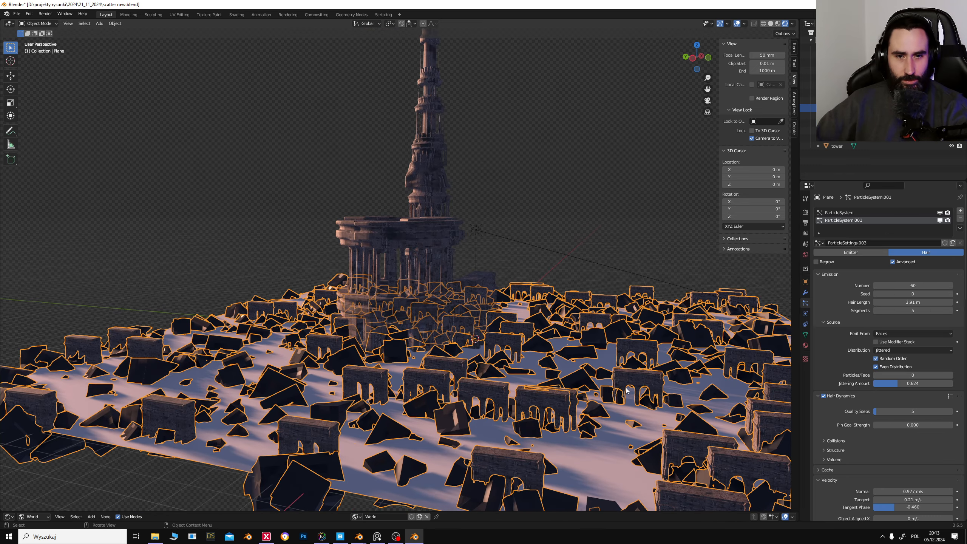
middle_click_drag(639, 367, 412, 358)
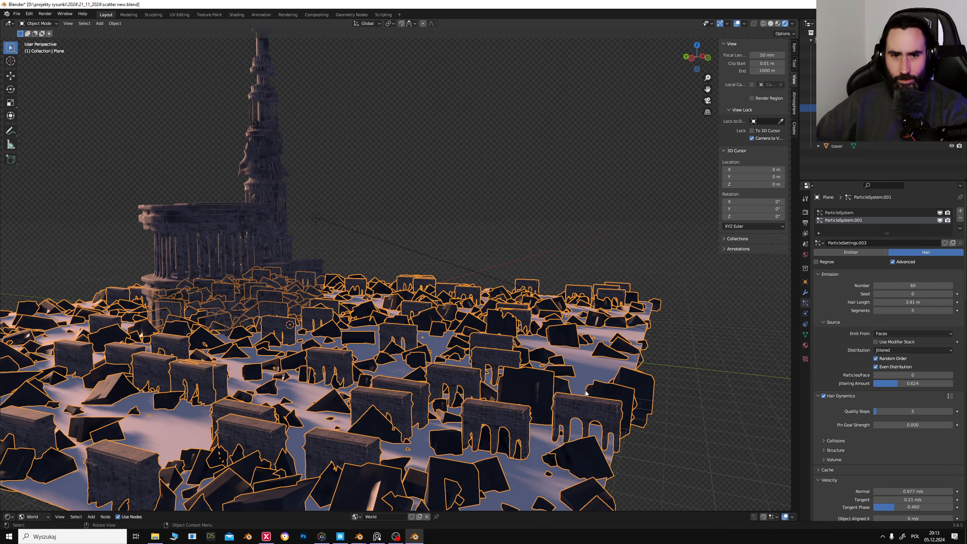
Step: Rotate the light about 94° clockwise around the global Z axis so it shines across the towers from another side
left_click(670, 397)
left_click(659, 391)
middle_click_drag(708, 380, 501, 289)
left_click(358, 231)
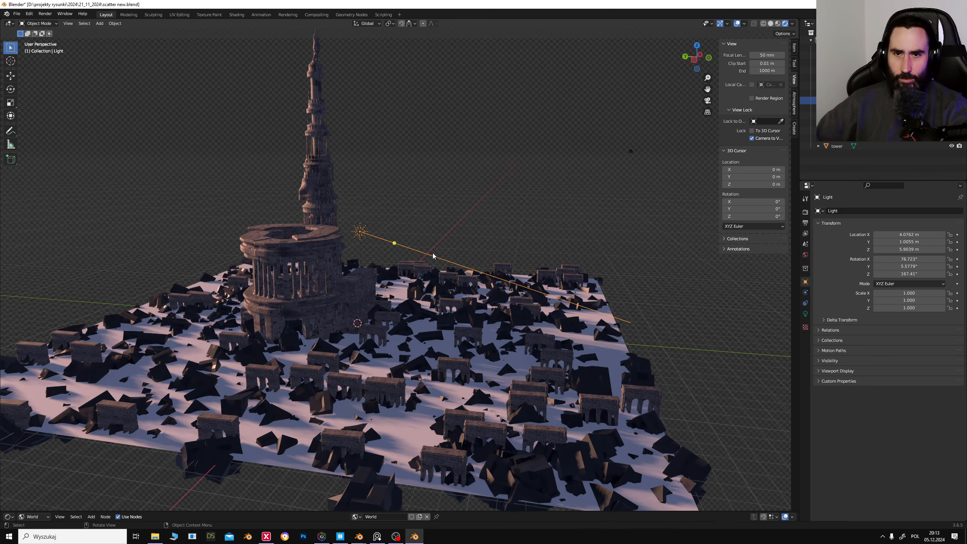
key("r")
key("z")
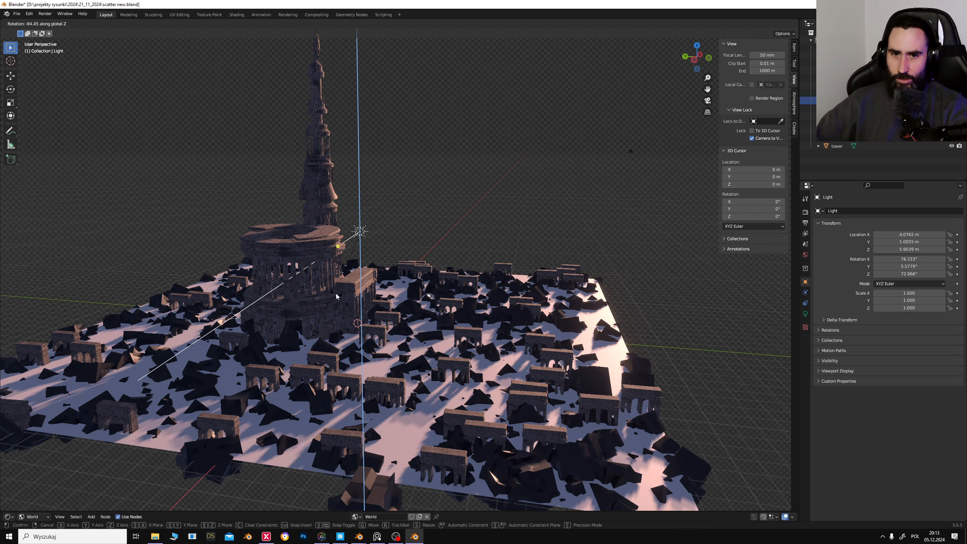
left_click(337, 290)
middle_click_drag(594, 286, 571, 289, "shift")
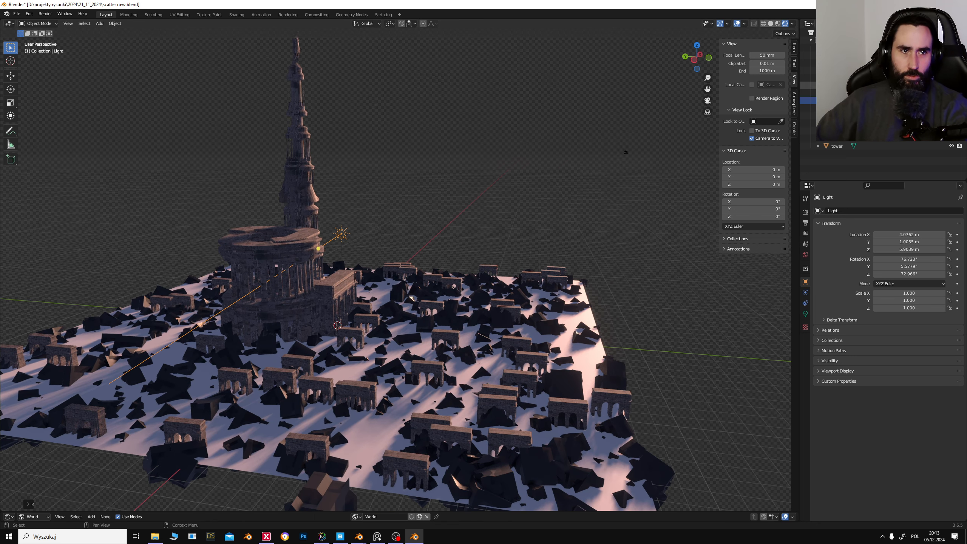
Step: Unhide the fog cube enclosing the scene and examine the scattered ruins and towers through its haze
left_click(951, 85)
left_click(487, 211)
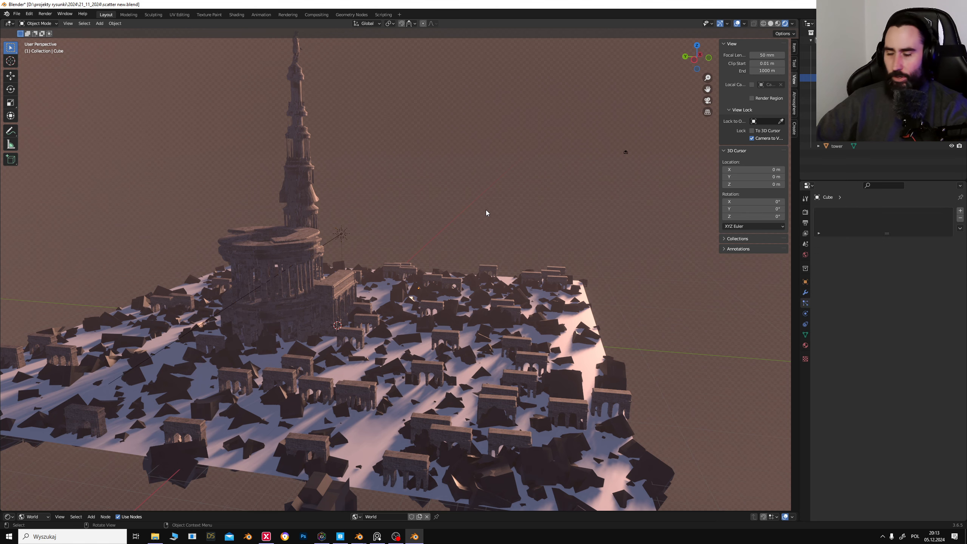
scroll(478, 216, "down", 2)
middle_click_drag(479, 217, 509, 266)
scroll(442, 284, "up", 4)
left_click(455, 366)
middle_click_drag(454, 366, 546, 351)
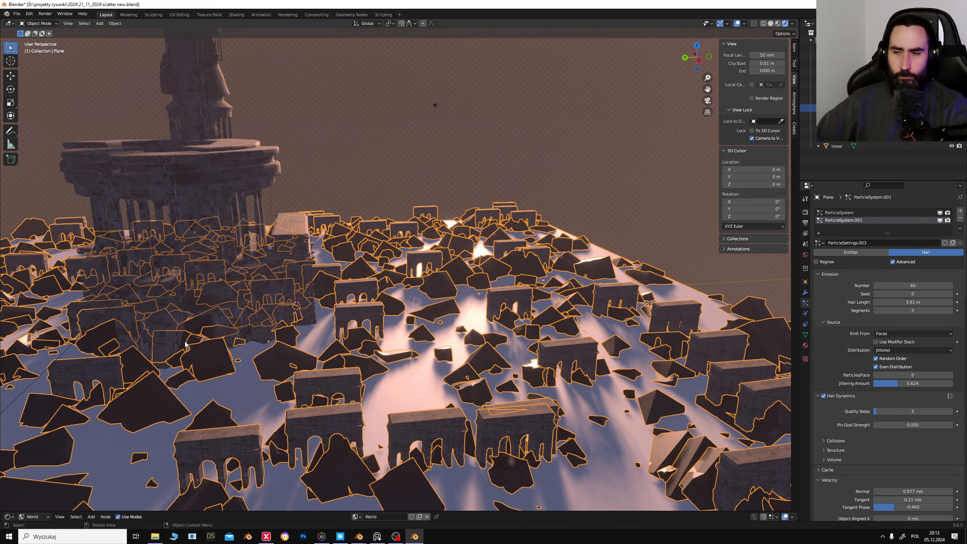
middle_click_drag(416, 319, 518, 312)
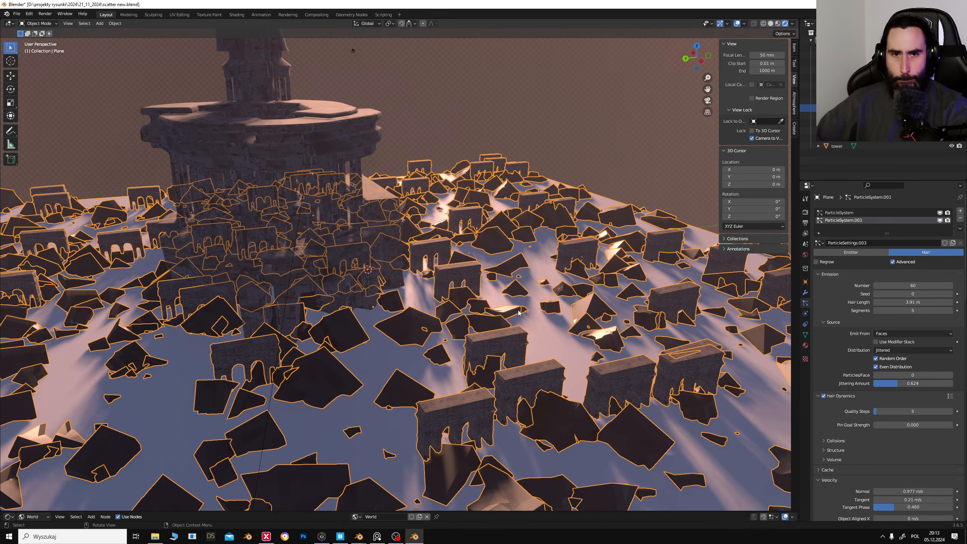
scroll(487, 312, "down", 2)
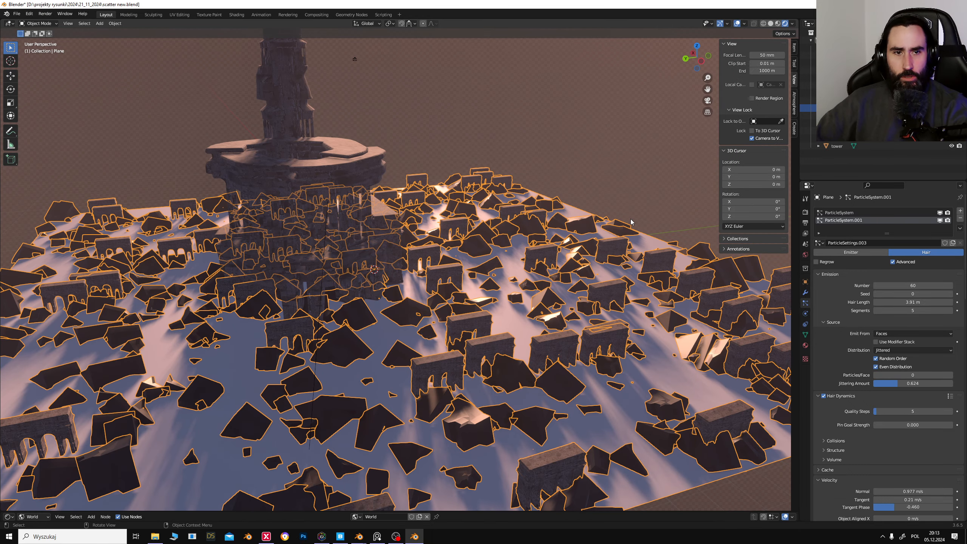
Step: Move the distant large rock horizontally, keeping its height, to a spot nearer the edge of the rock-scattered plane
left_click(771, 24)
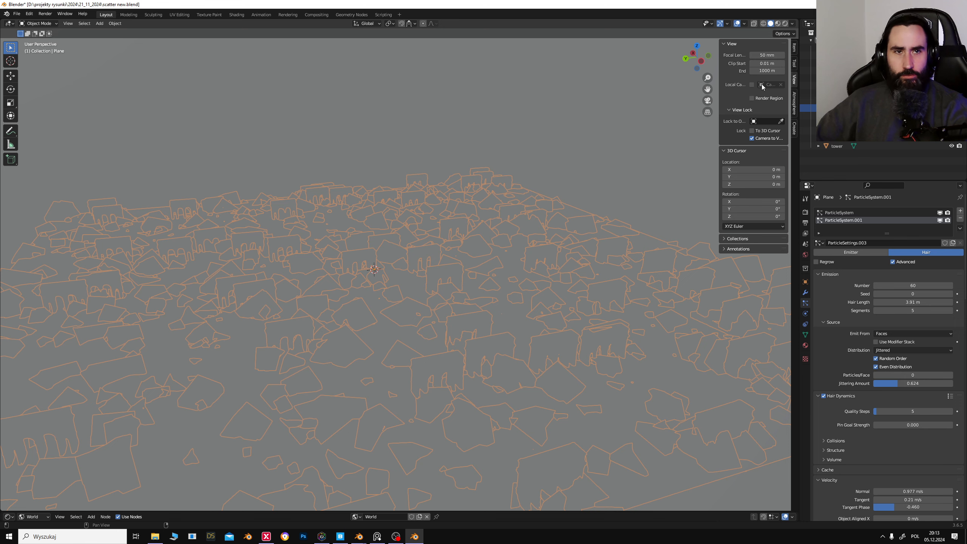
left_click(952, 108)
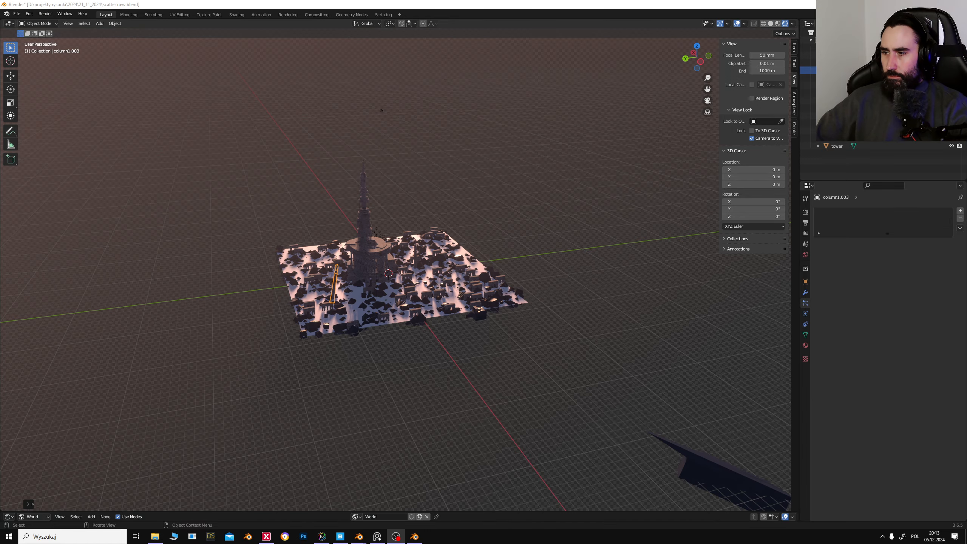
scroll(433, 282, "up", 5)
middle_click_drag(433, 282, 560, 345)
left_click(733, 311)
key("g")
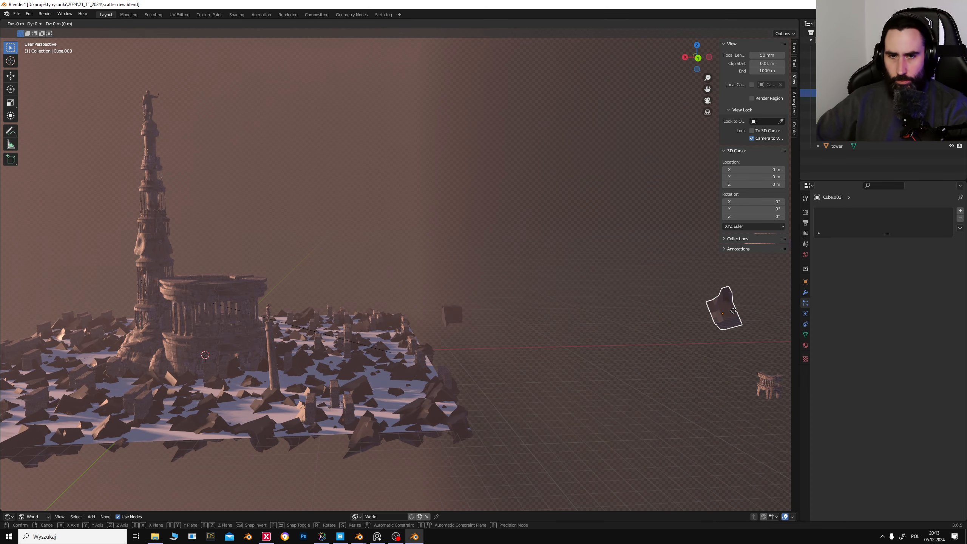
key("shift+z")
left_click(512, 341)
Step: Paste a copy of the small dark block, move it horizontally onto the plane and scale it up
left_click(772, 385)
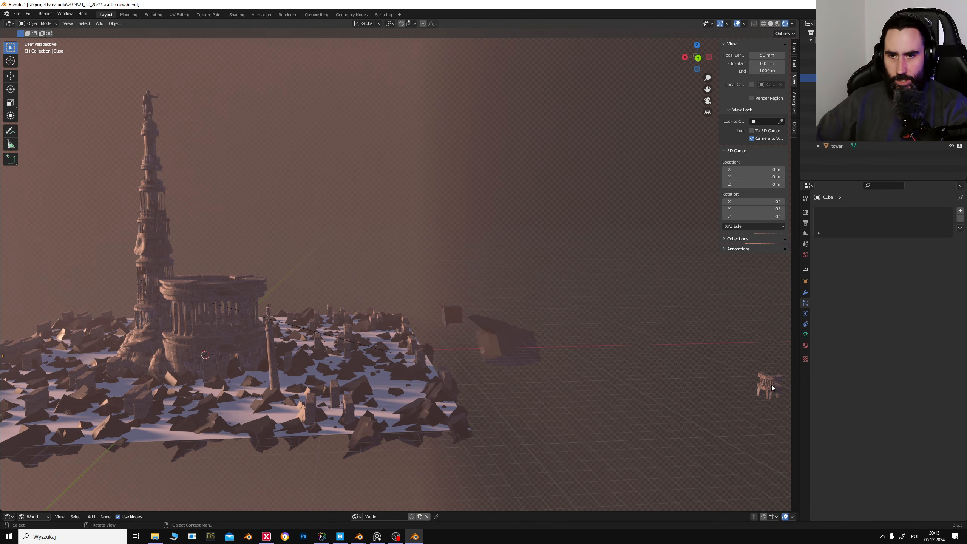
left_click(492, 345)
left_click(452, 310)
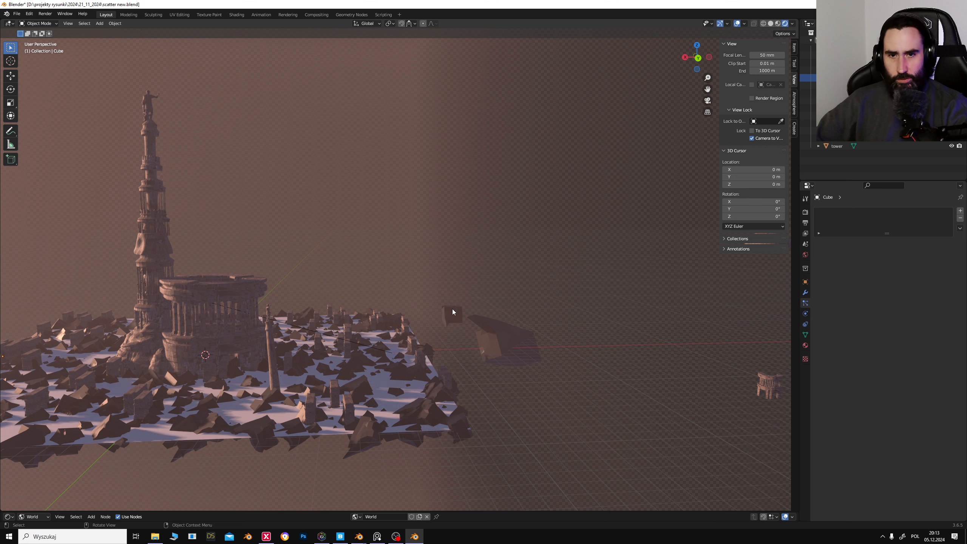
key("ctrl+v")
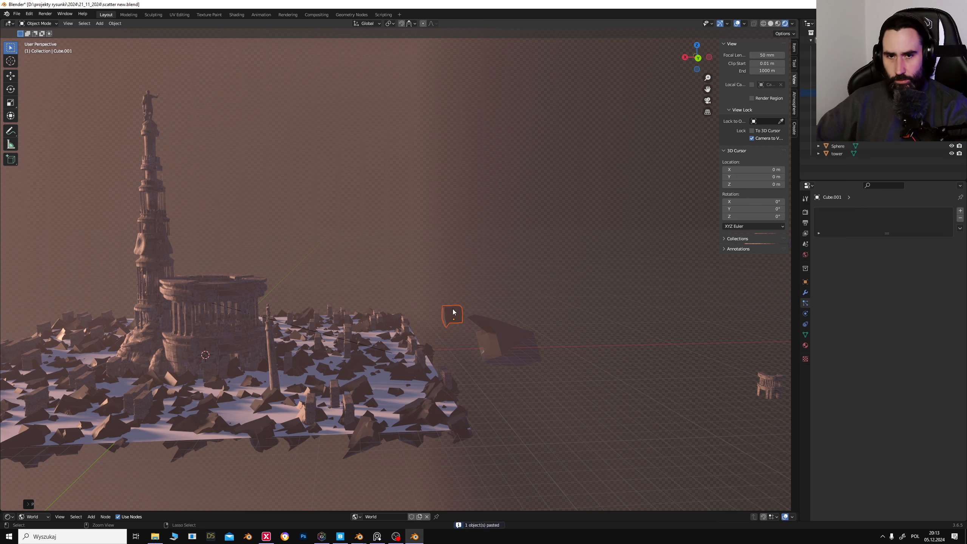
key("g")
key("shift+z")
left_click(328, 363)
key("s")
left_click(346, 355)
Step: Rotate the enlarged block around the vertical axis and move it horizontally to the foot of the round ruin
key("r")
key("z")
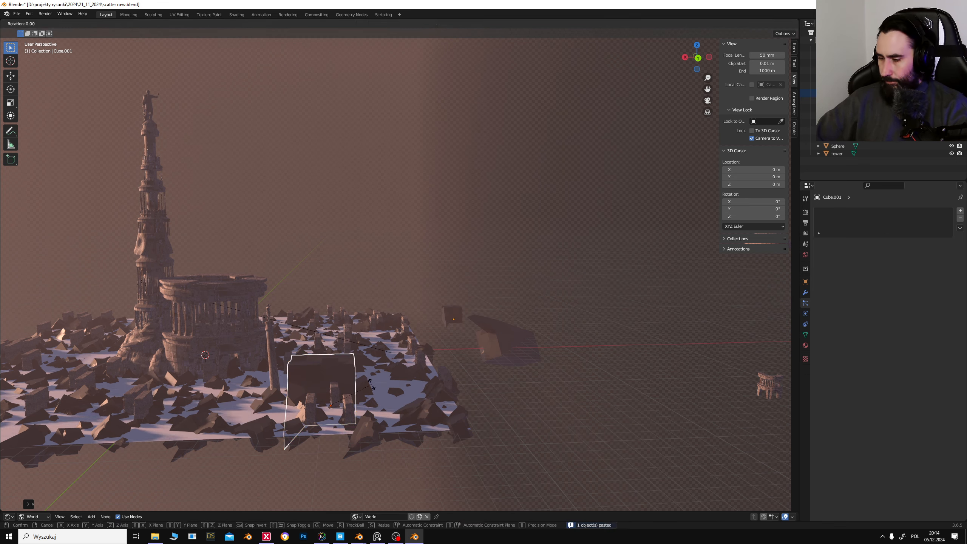
left_click(368, 344)
key("g")
key("shift+z")
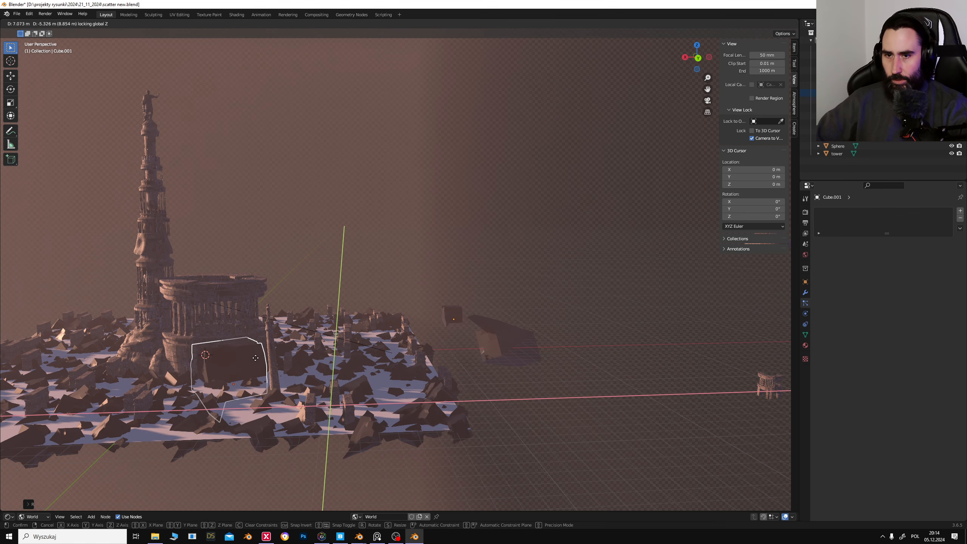
left_click(292, 360)
Step: Duplicate the block, place the copy horizontally beside the tall tower's base and rotate it around the Z axis
key("shift+d")
key("shift+z")
left_click(203, 356)
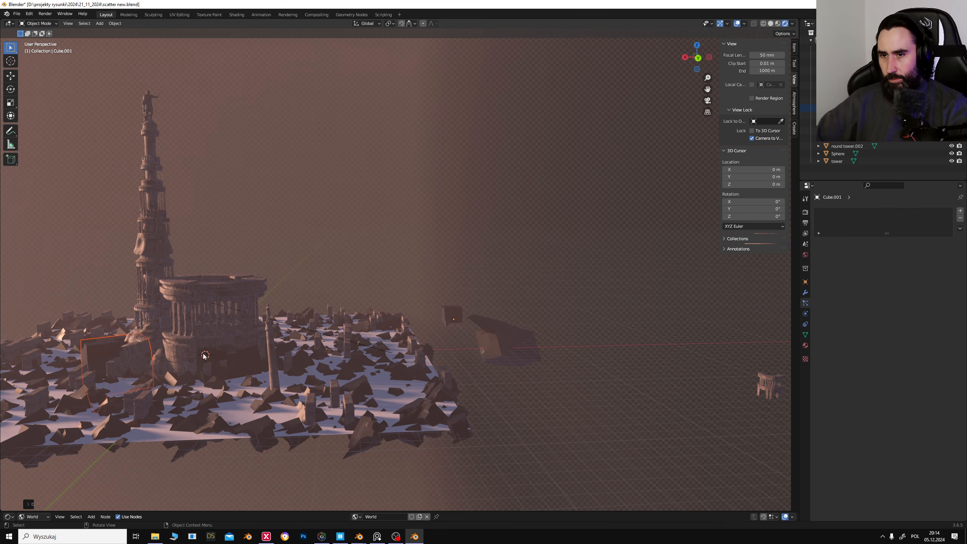
mouse_move(203, 357)
middle_mouse_down()
mouse_move(148, 351)
mouse_move(192, 356)
middle_mouse_up()
key("g")
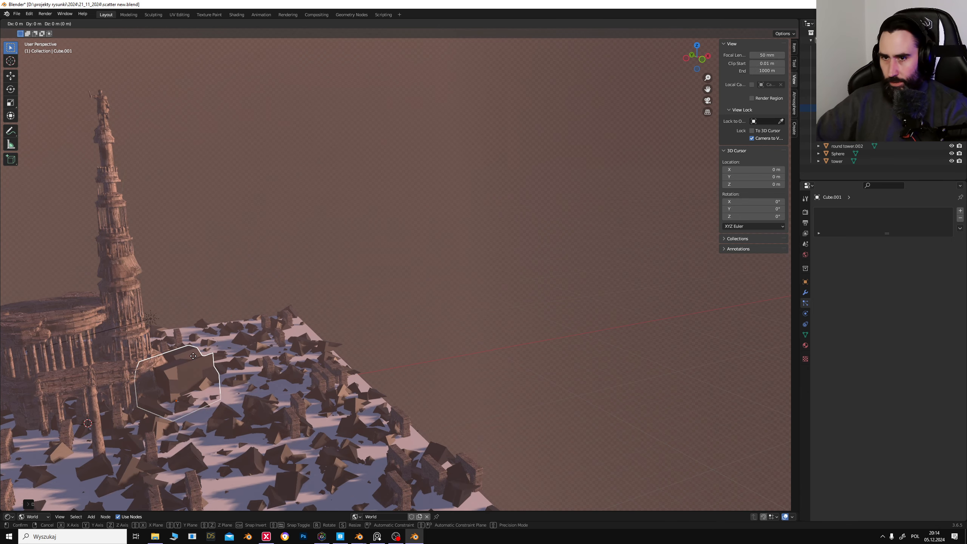
key("shift+z")
left_click(210, 370)
key("r")
key("z")
left_click(200, 405)
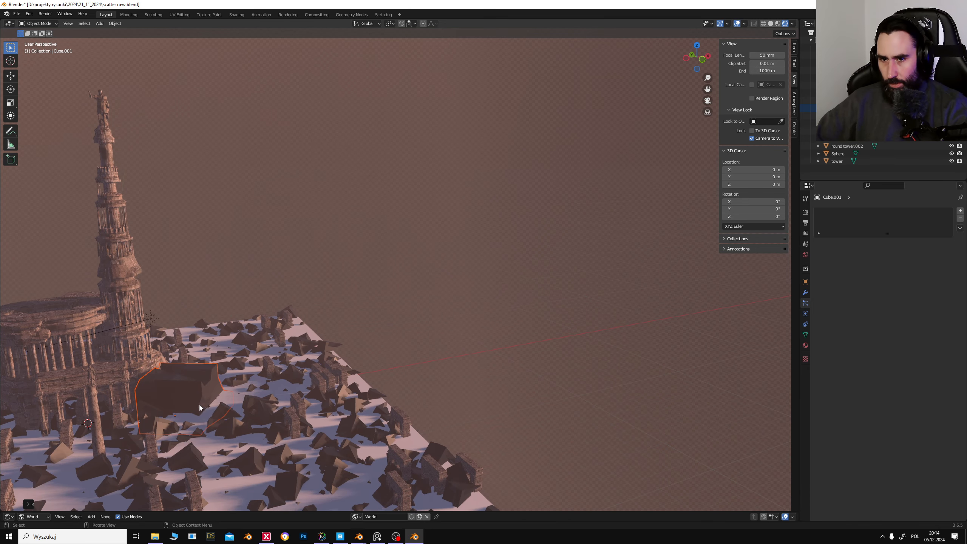
Step: Stretch the duplicated block along the X axis and tilt it into a long slope running down from the tower's base
key("s")
key("y")
key("x")
left_click(257, 409)
middle_click_drag(258, 409, 253, 379)
key("r")
left_click(261, 398)
left_click(262, 397)
middle_click_drag(279, 339, 432, 344)
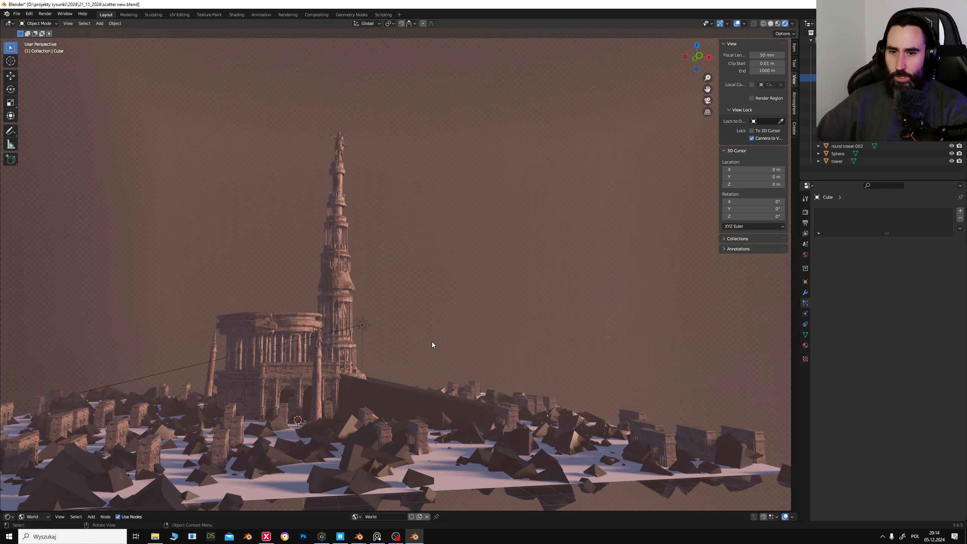
Step: Switch the shader editor to Object and assign the existing material mt 2.002 to the ground plane
left_click(441, 476)
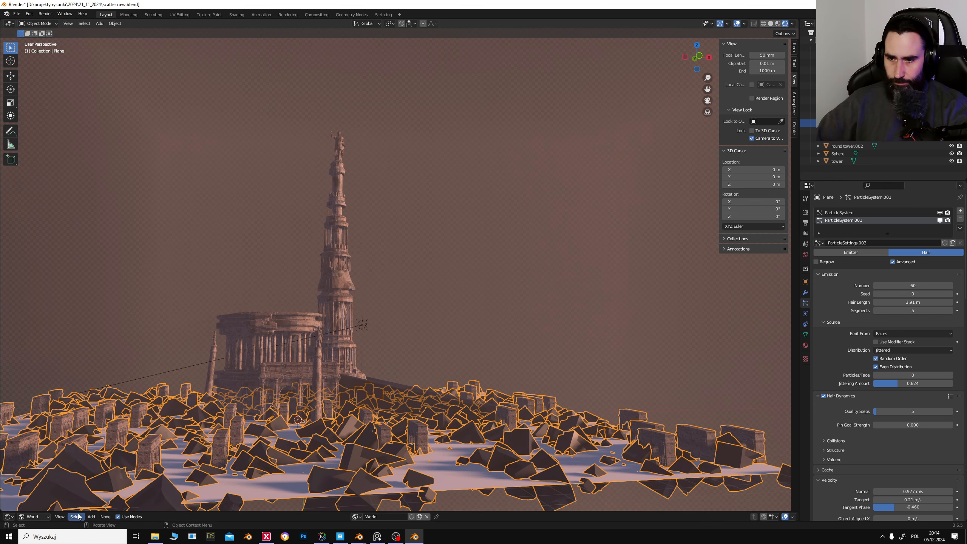
left_click(39, 517)
left_click(46, 507)
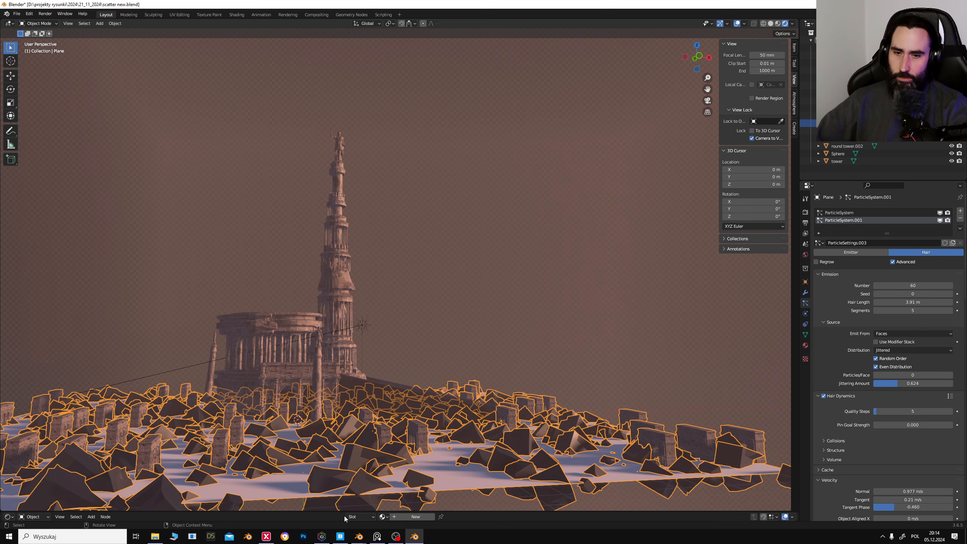
left_click_drag(343, 513, 392, 401)
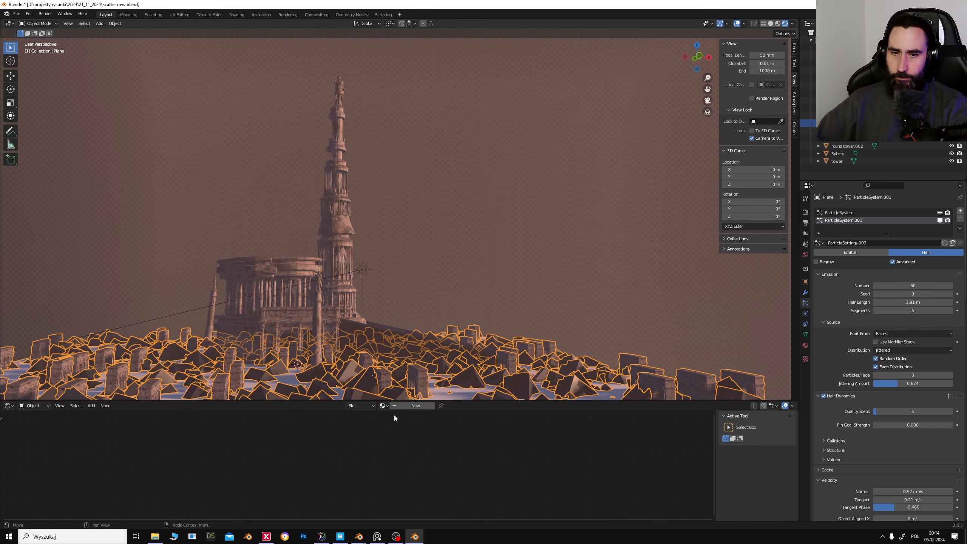
left_click(388, 406)
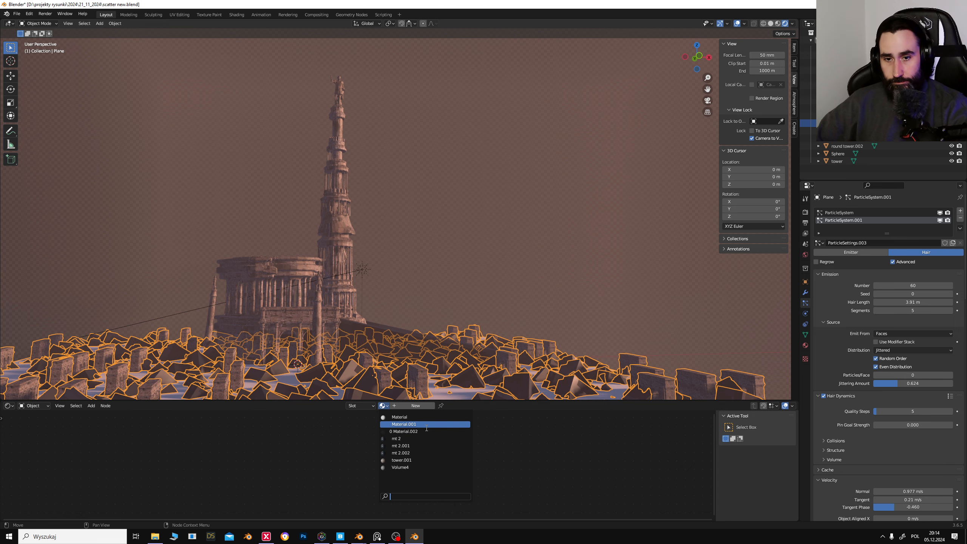
left_click(433, 453)
left_click(603, 319)
middle_click_drag(603, 318, 577, 331)
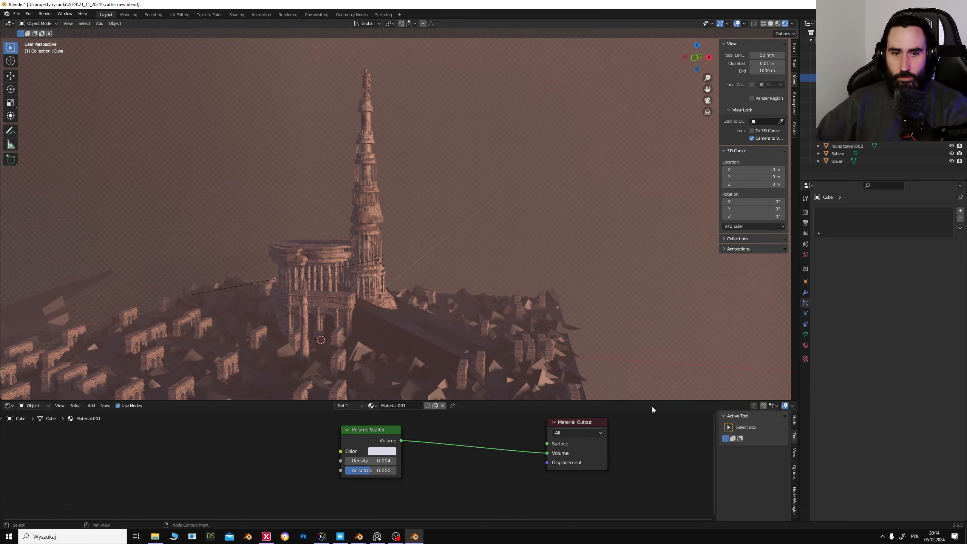
left_click_drag(649, 400, 667, 492)
Step: Examine the darker ground, scattered aqueducts and towers in the fog from several close and low angles
left_click(501, 408)
middle_click_drag(455, 361, 512, 361, "shift")
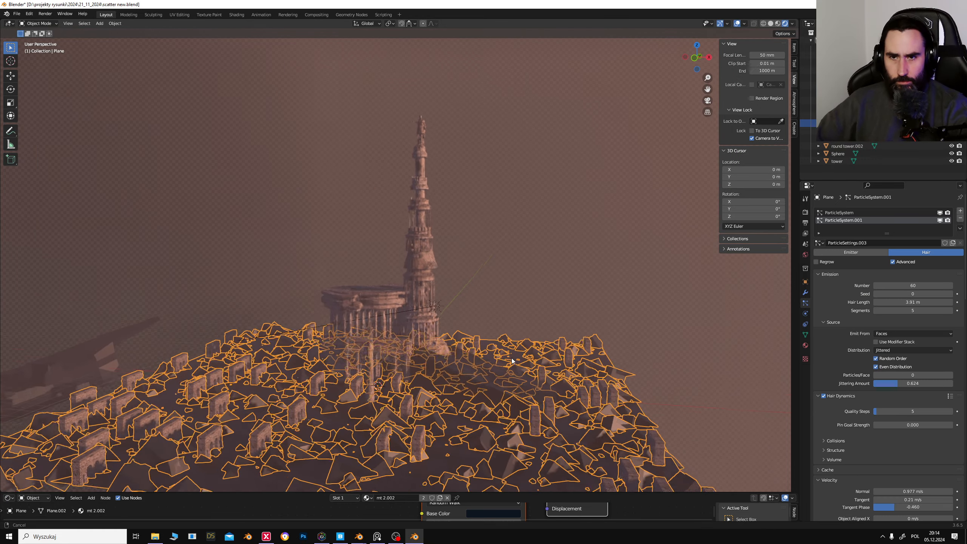
scroll(511, 356, "up", 8)
left_click(588, 229)
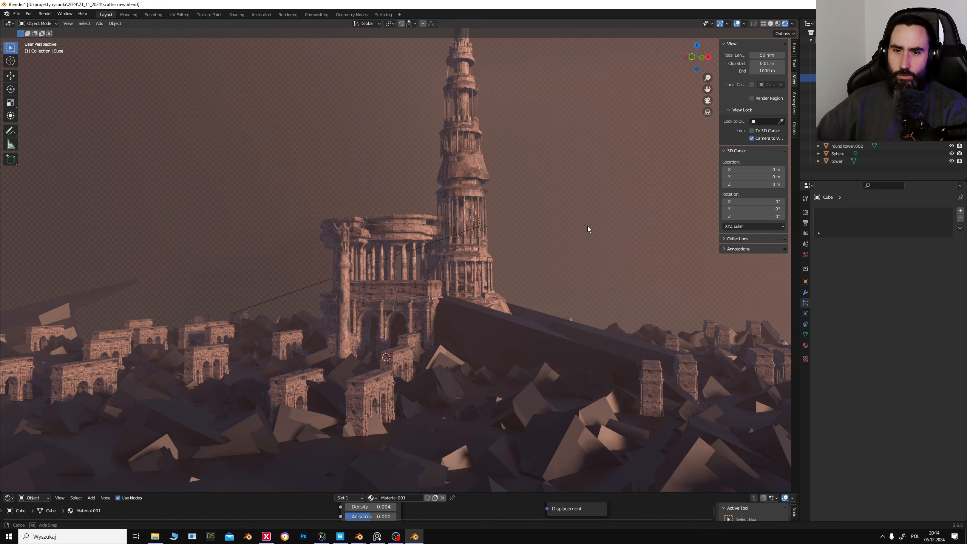
middle_click_drag(588, 229, 539, 315)
left_click(216, 345)
left_click(550, 256)
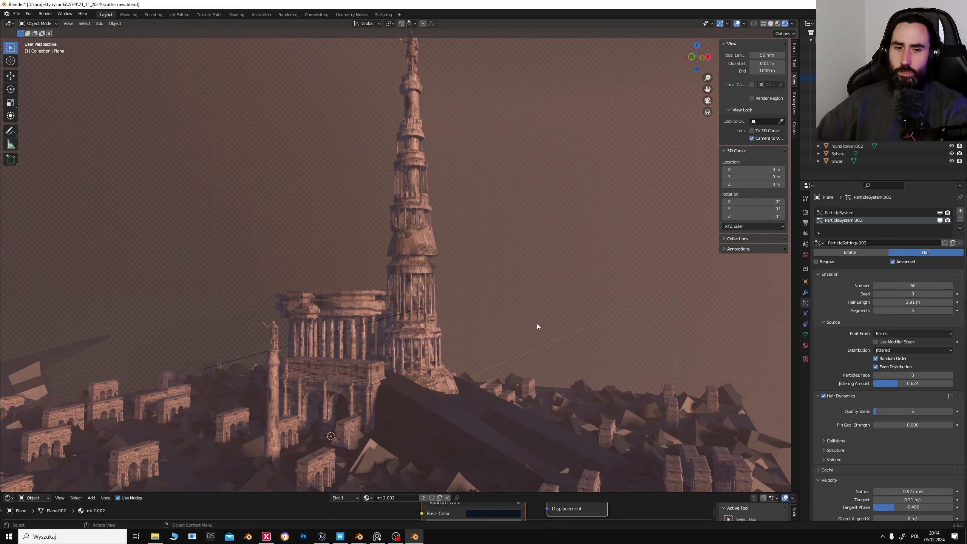
left_click(504, 402)
middle_click_drag(504, 402, 564, 335)
left_click(362, 375)
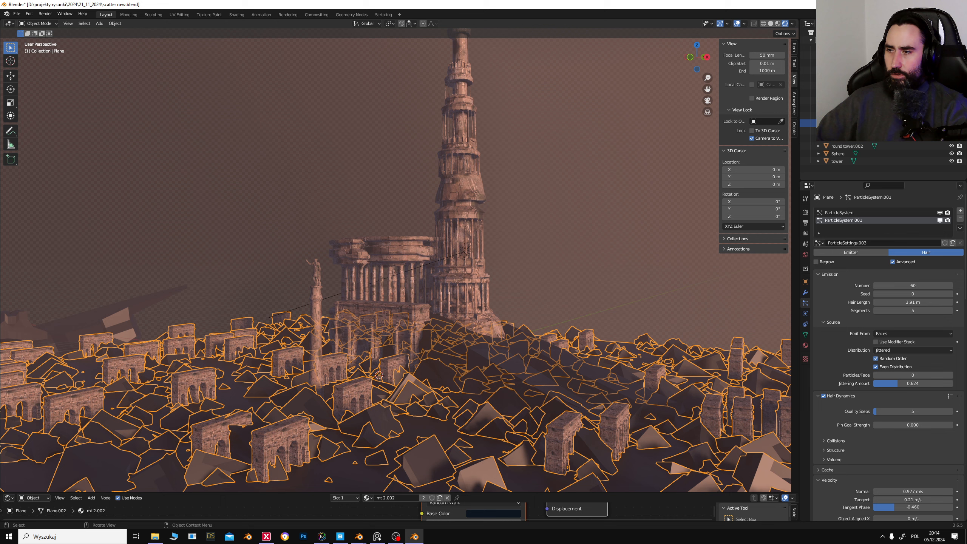
left_click(486, 214)
middle_click_drag(532, 214, 600, 274)
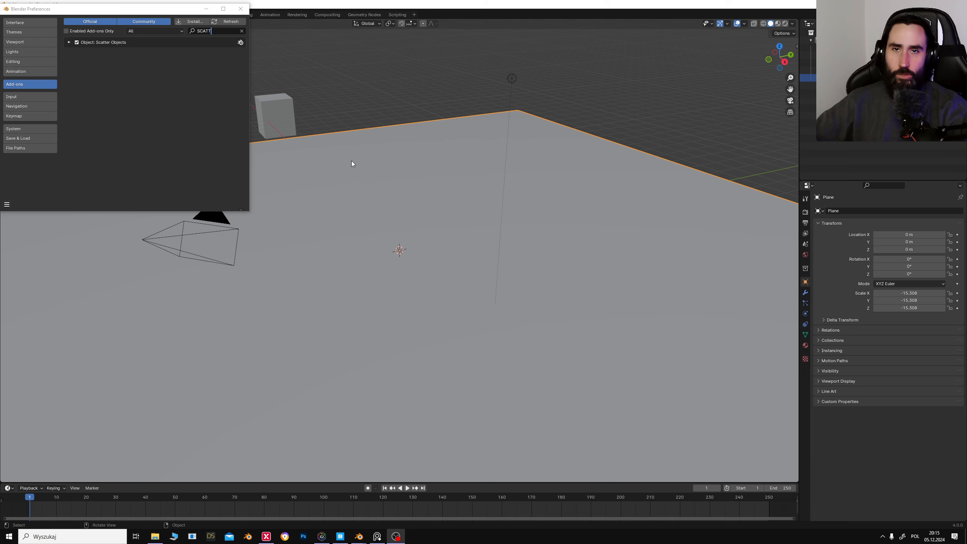
Step: In the unsaved Blender 4.0 scene, close the preferences window showing the Scatter Objects add-on
left_click_drag(226, 31, 193, 31)
left_click_drag(133, 9, 246, 57)
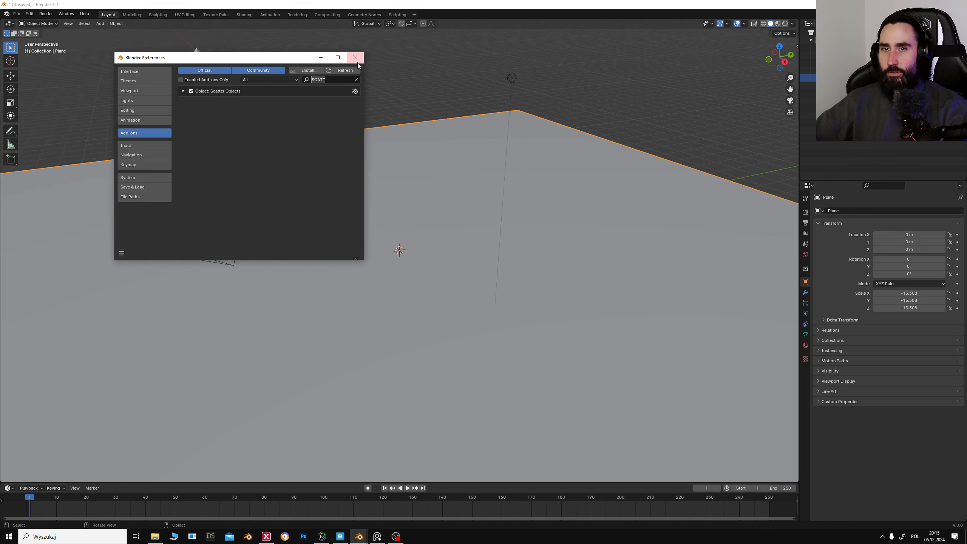
left_click(354, 57)
left_click(16, 14)
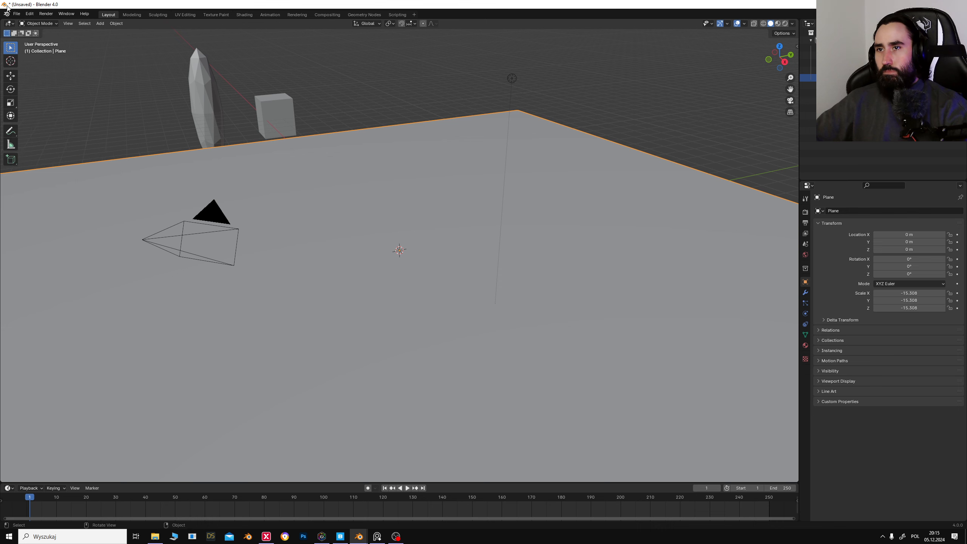
left_click(17, 14)
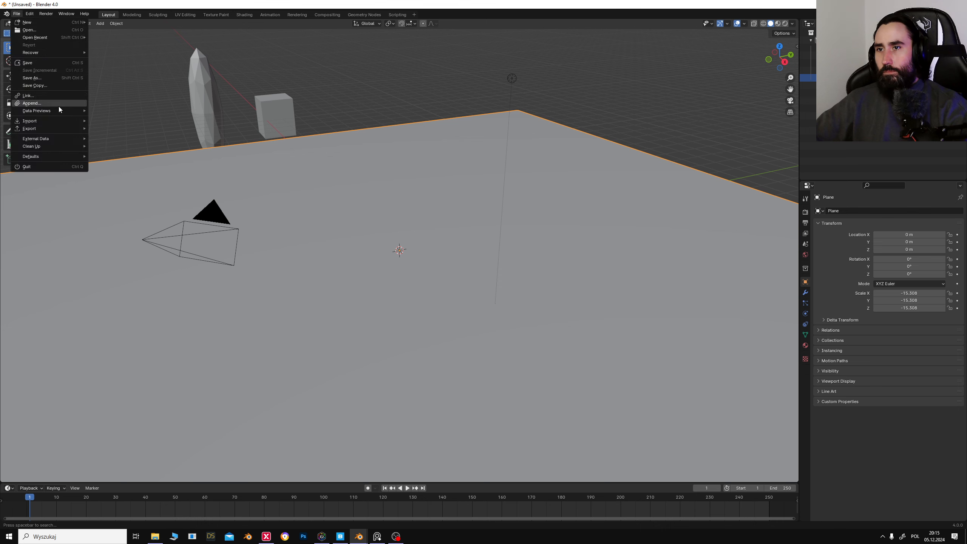
mouse_move(67, 143)
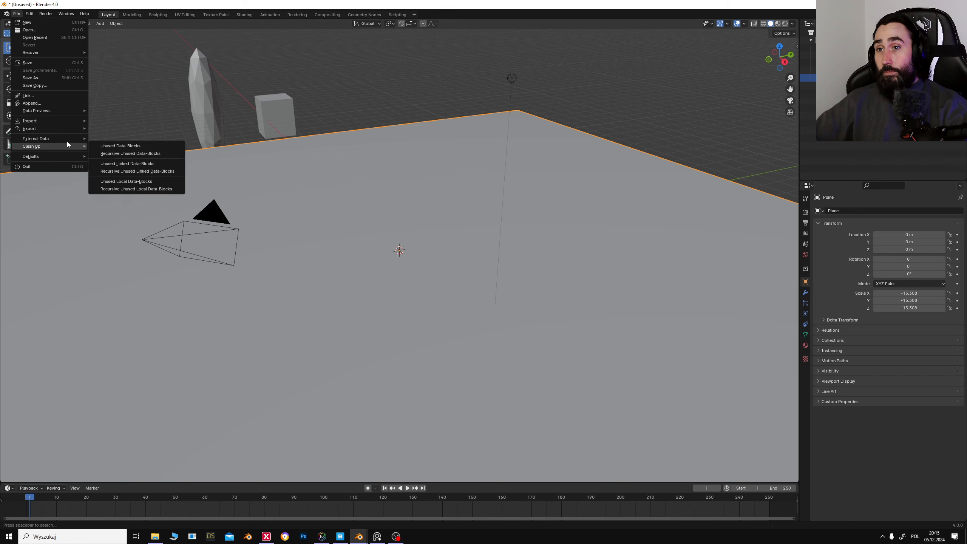
mouse_move(68, 121)
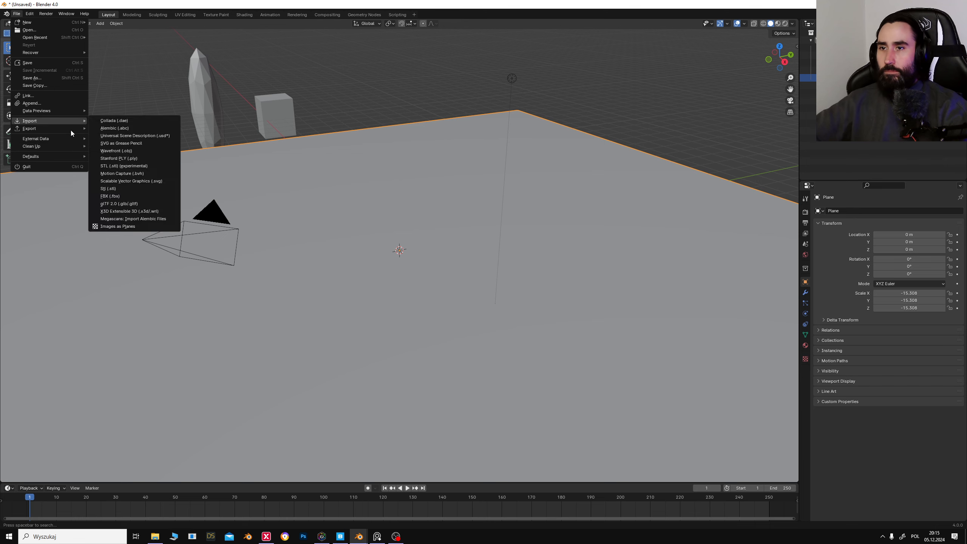
left_click(17, 15)
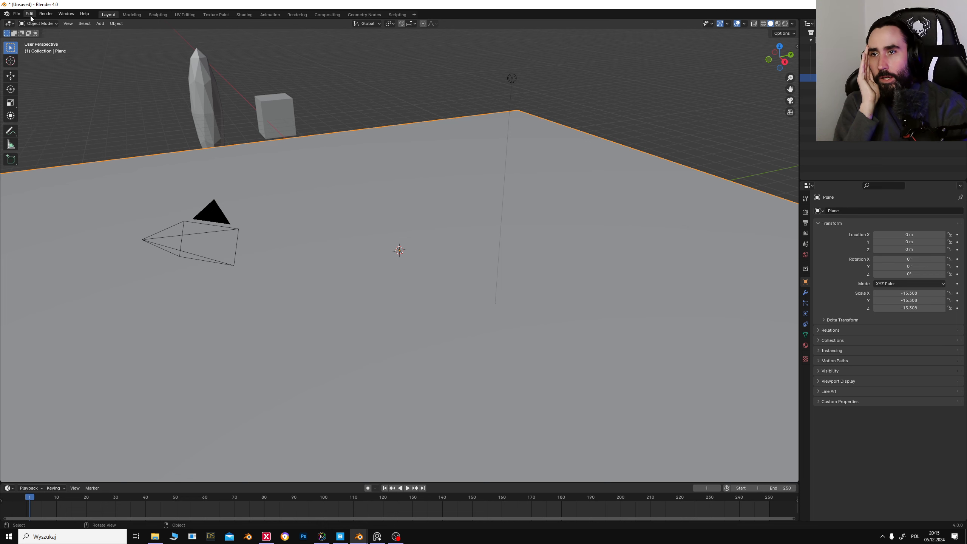
Step: Search the add-on preferences for "scatt" and close the preferences window
left_click(30, 16)
left_click(48, 111)
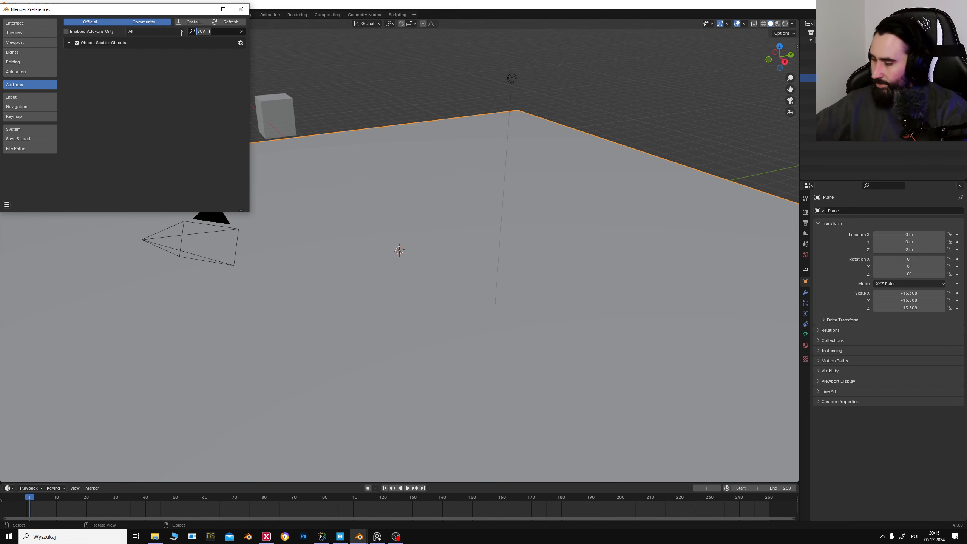
type("scatt")
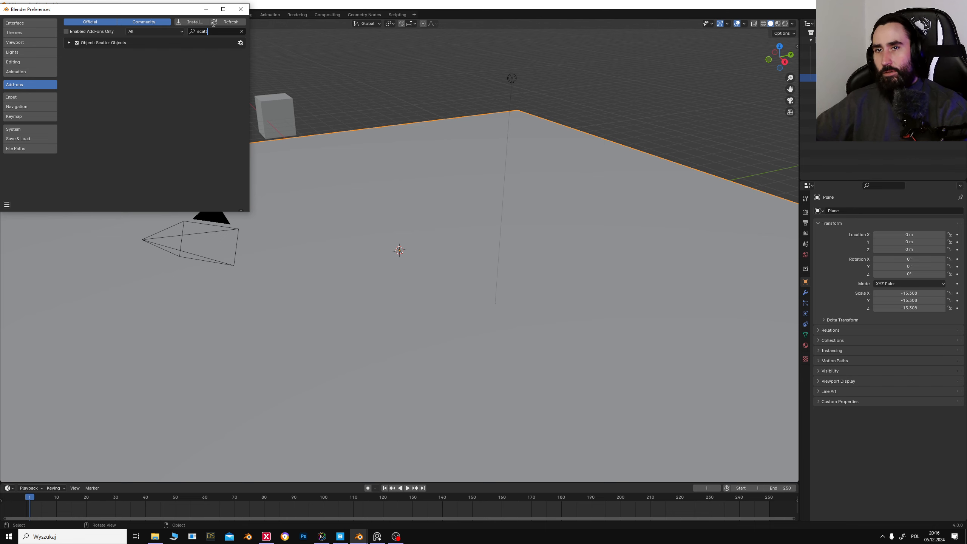
left_click(243, 10)
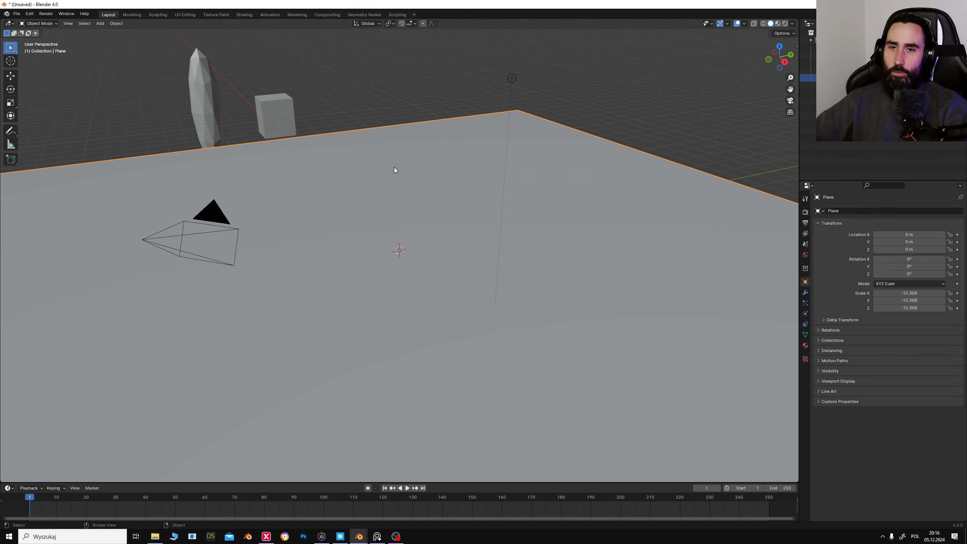
Step: Scale the cube standing behind the plane down uniformly by a factor of about 0.87
middle_click_drag(394, 170, 344, 160)
left_click(436, 161)
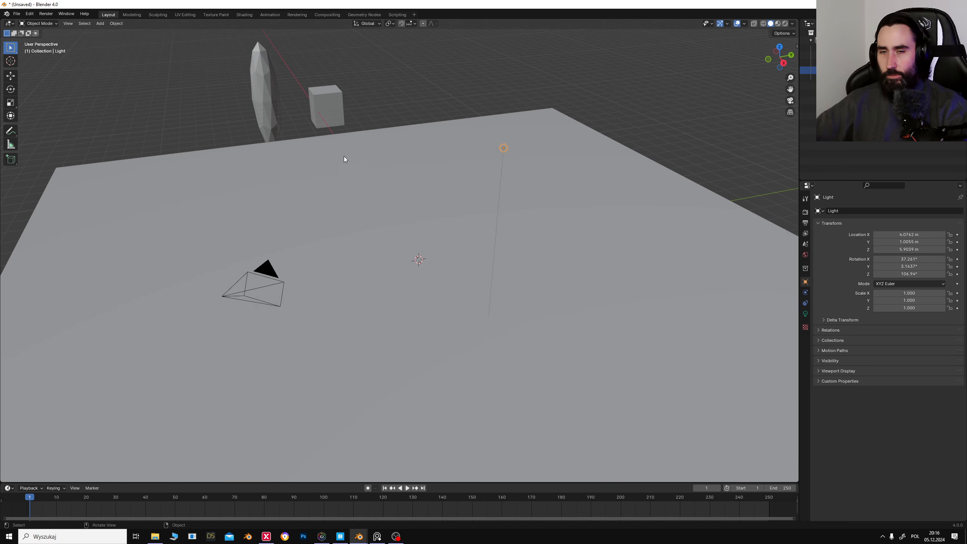
left_click(327, 109)
left_click(269, 94)
left_click(333, 102)
key("s")
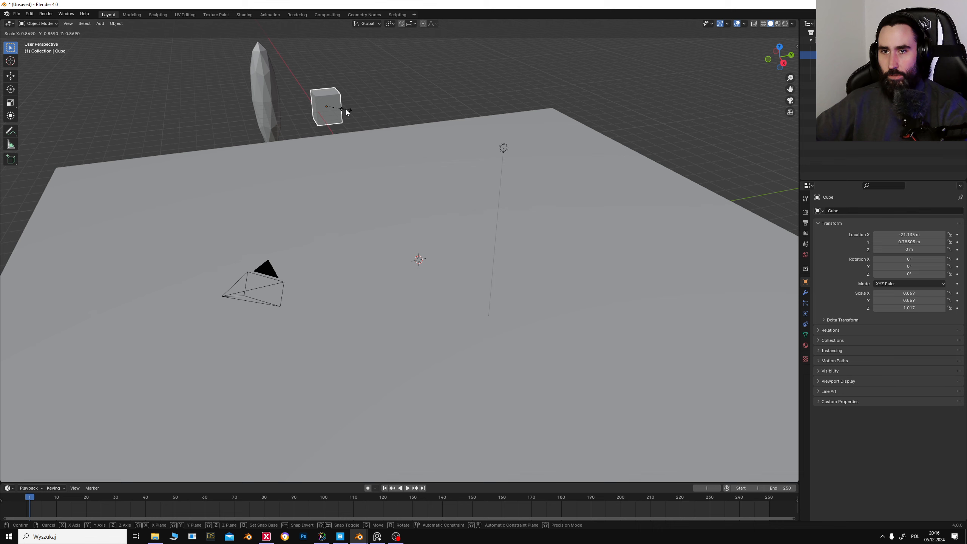
left_click(346, 109)
Step: Move the cube horizontally, without changing its height, to about X -24.3 m and Y 1.1 m
key("g")
key("shift+z")
left_click(338, 99)
left_click(324, 92)
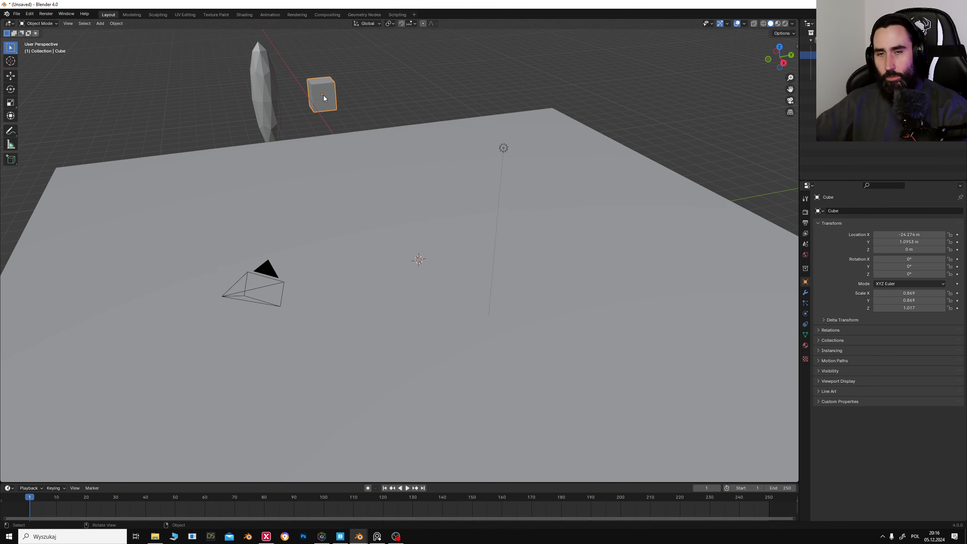
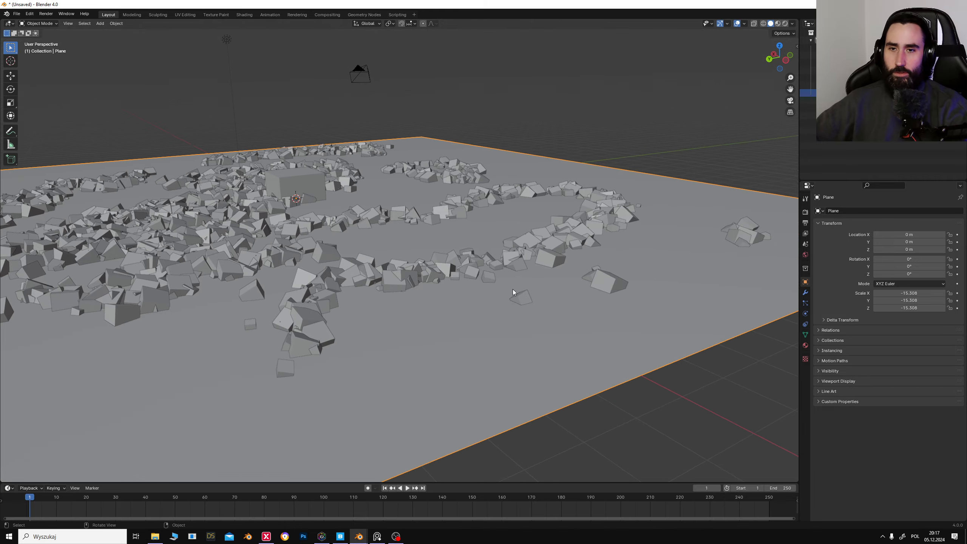
Step: Switch the viewport to rendered shading with the scattered cubes on the plane in view
left_click(390, 250)
middle_click_drag(290, 266, 354, 272)
left_click(689, 100)
middle_click_drag(550, 217, 553, 254, "shift")
middle_click_drag(552, 254, 557, 254)
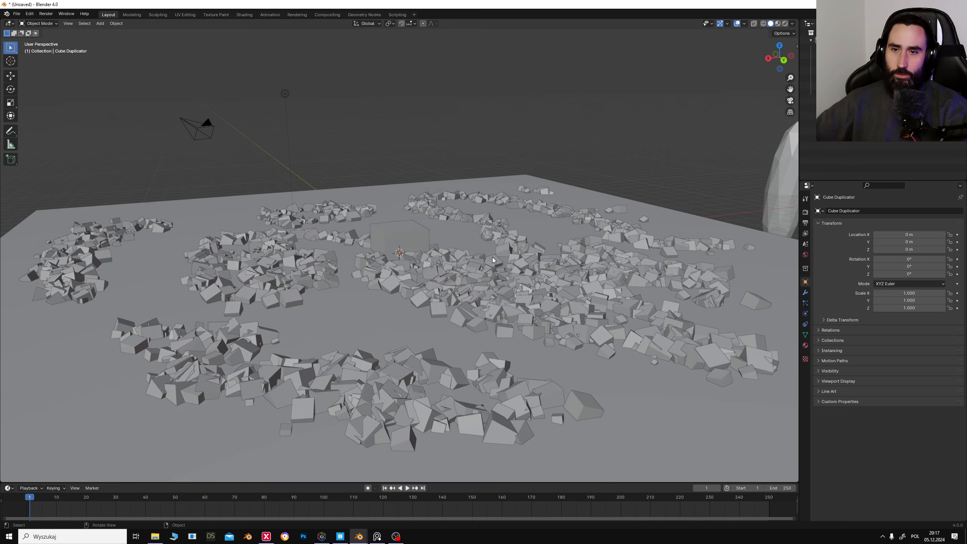
scroll(557, 254, "up", 1)
left_click(785, 23)
mouse_move(535, 222)
middle_mouse_down()
mouse_move(527, 244)
mouse_move(535, 240)
mouse_move(511, 253)
mouse_move(568, 242)
mouse_move(547, 254)
mouse_move(575, 262)
mouse_move(572, 236)
mouse_move(523, 235)
mouse_move(586, 214)
middle_mouse_up()
Step: Raise the cube copy at the plane's centre along Z to about 0.07 m
left_click(571, 225)
key("g")
key("z")
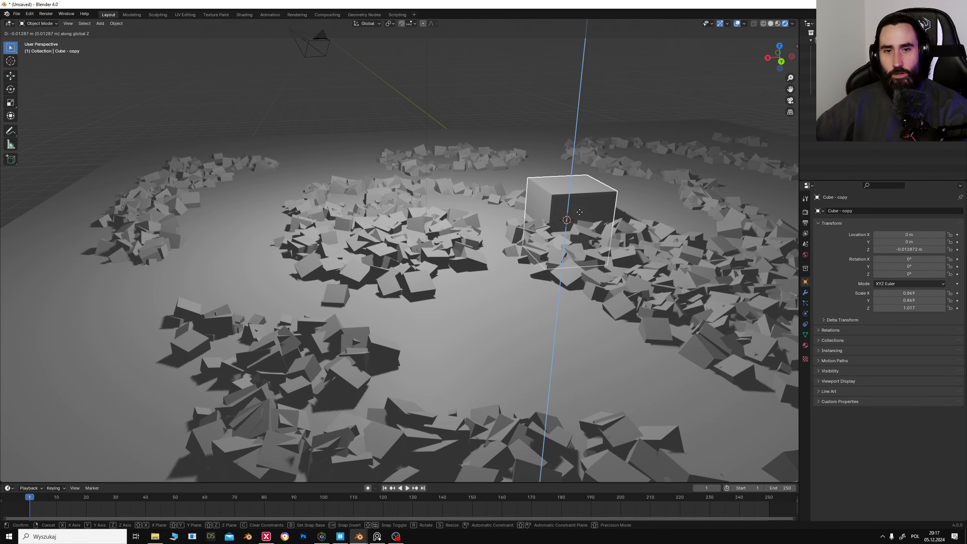
left_click(582, 186)
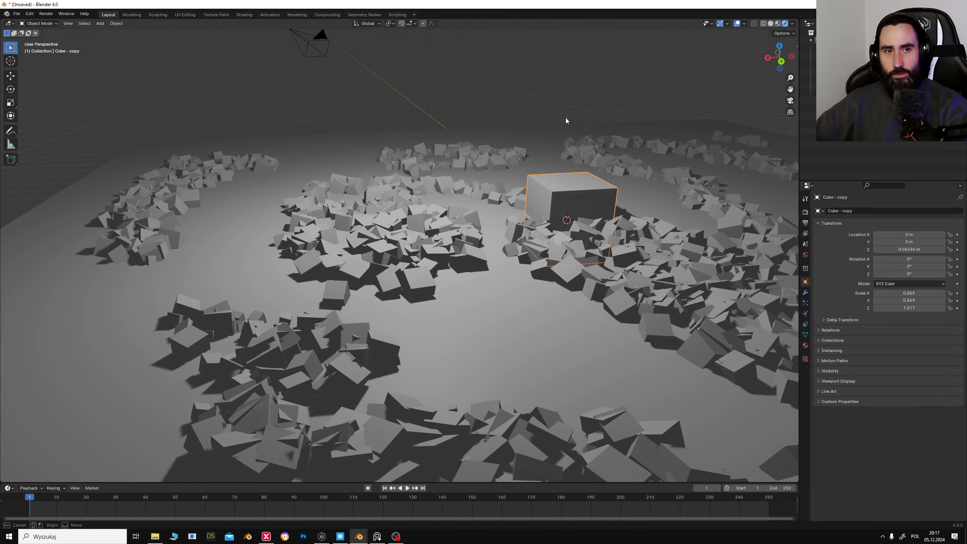
Step: Scale the central cube copy down uniformly to about 0.21 on X and Y, shrinking all scattered cubes
key("alt+a")
middle_click_drag(610, 201, 527, 237)
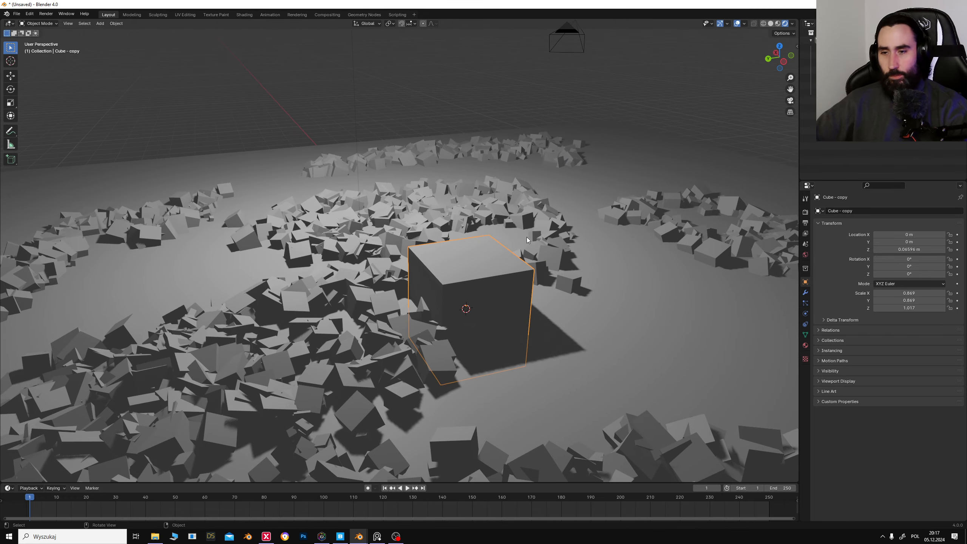
key("s")
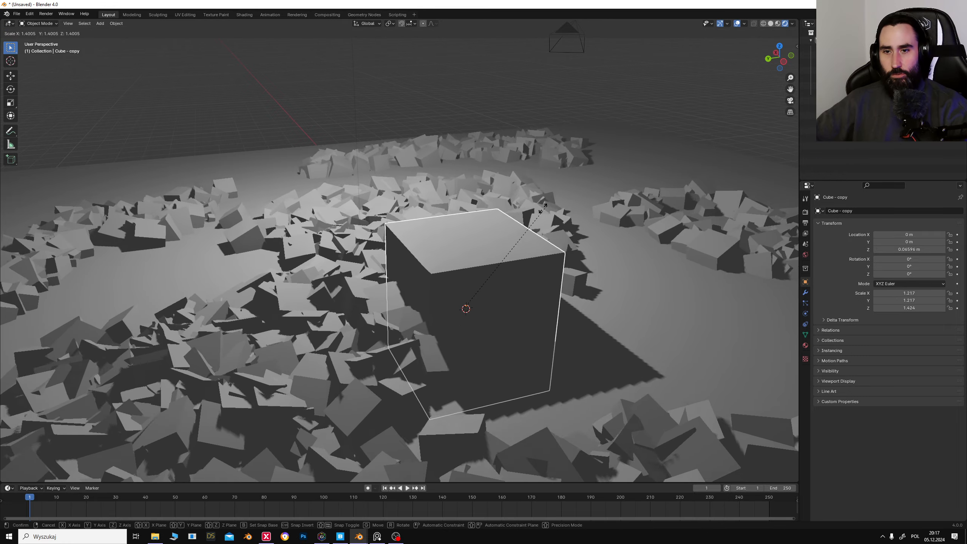
left_click(451, 291)
Step: Stretch the cube copy along Z into a tall column with a Z scale of about 1.09
key("s")
key("z")
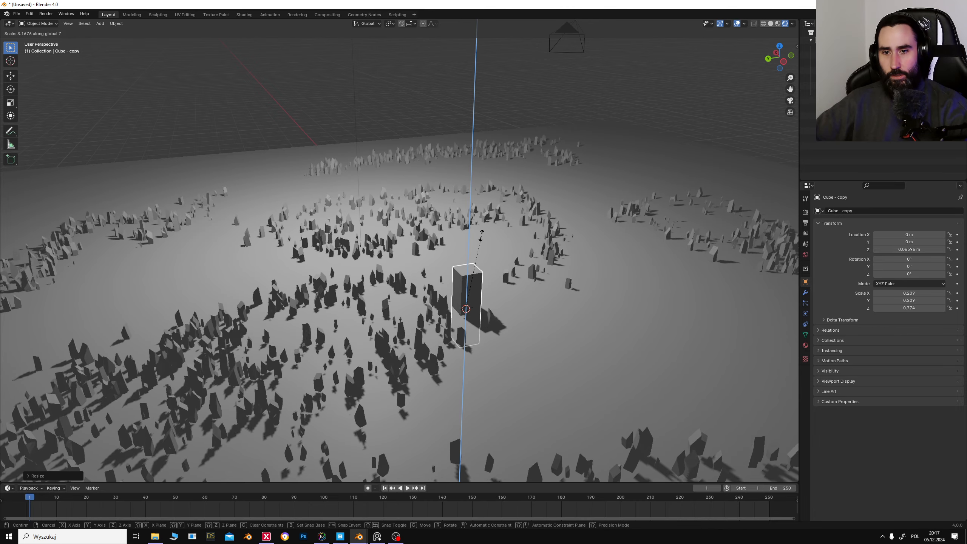
left_click(470, 276)
key("s")
key("z")
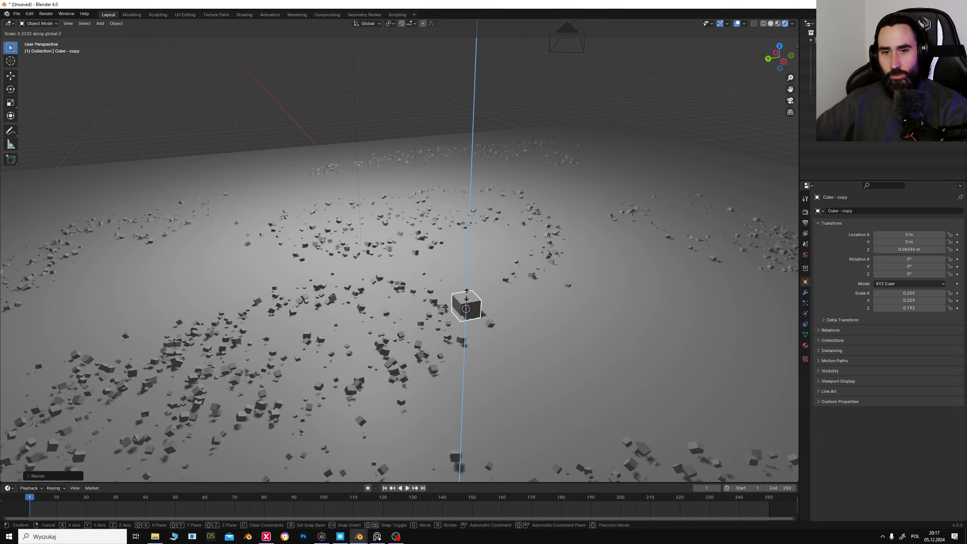
left_click(481, 183)
middle_click_drag(481, 183, 545, 256)
key("s")
key("z")
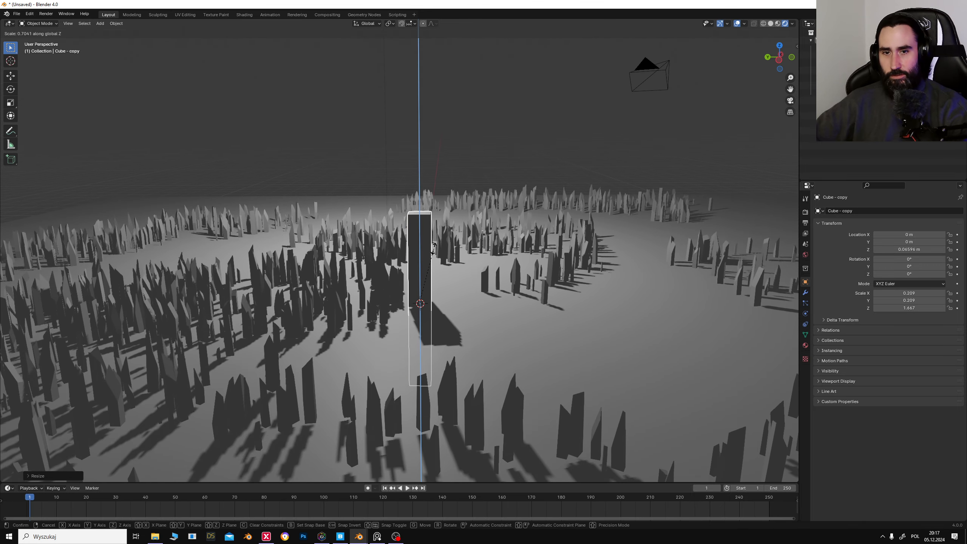
left_click(437, 270)
Step: Lift the column along Z to about 2.22 m and lower it again to about 0.17 m
key("g")
key("z")
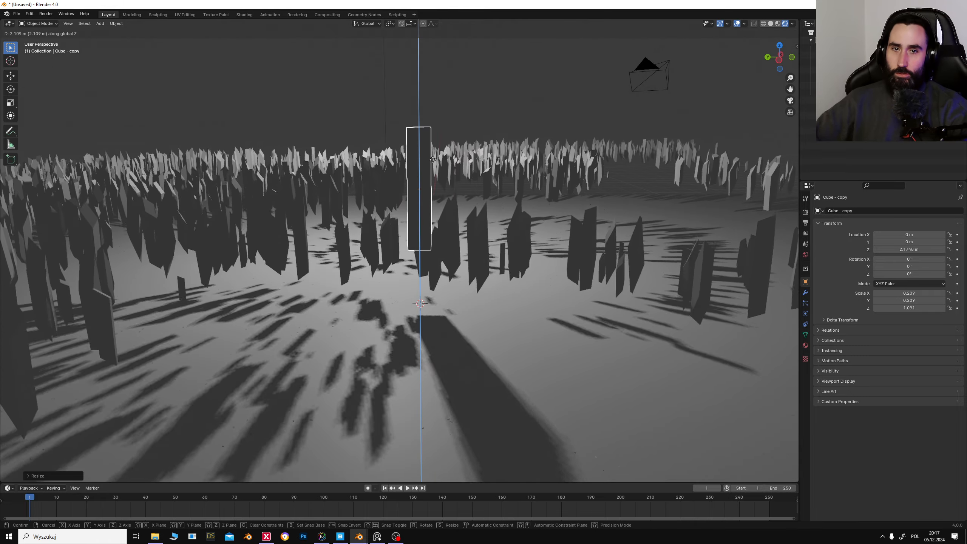
left_click(468, 186)
middle_click_drag(469, 186, 521, 246)
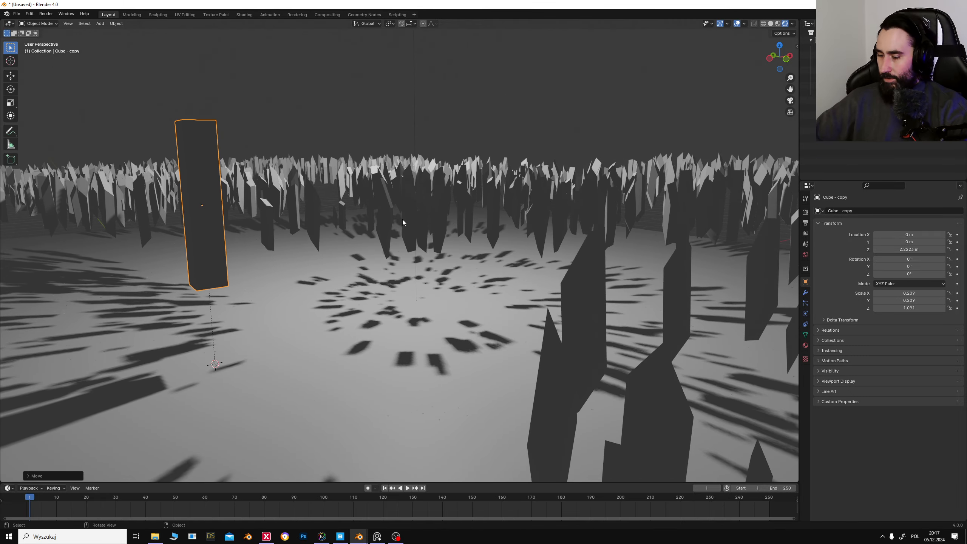
key("g")
key("z")
left_click(431, 256)
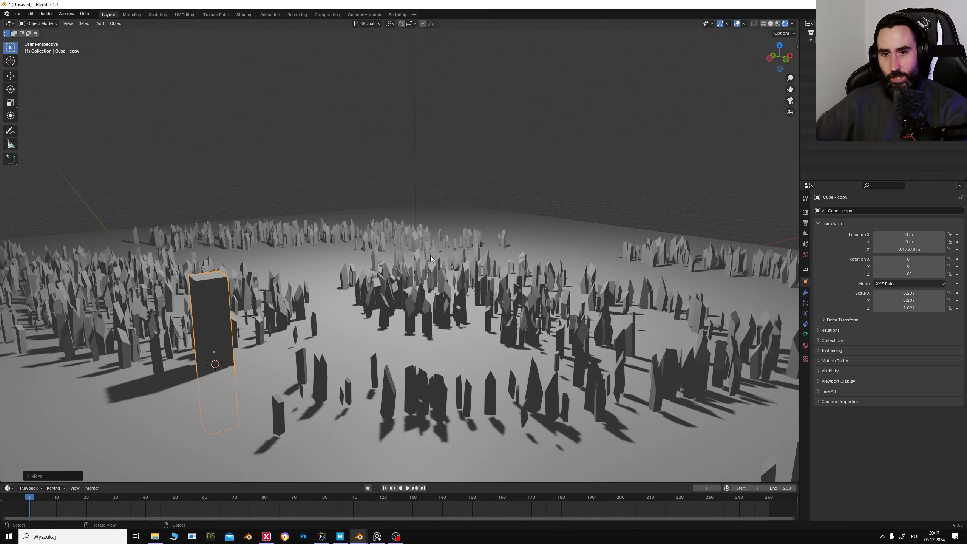
Step: View the scattered columns from several angles and return the viewport to solid shading
left_click(467, 209)
middle_click_drag(467, 209, 384, 216)
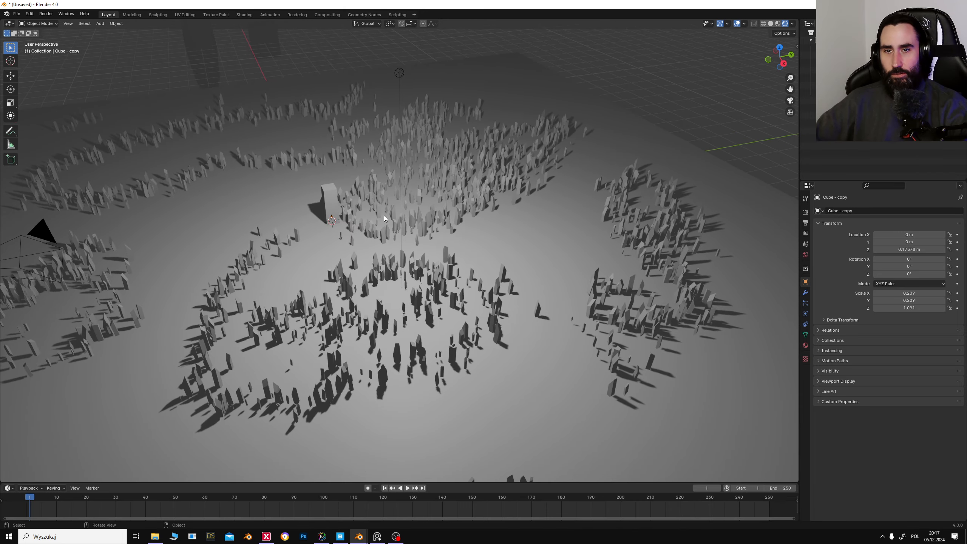
middle_click_drag(572, 213, 381, 233)
left_click(374, 229)
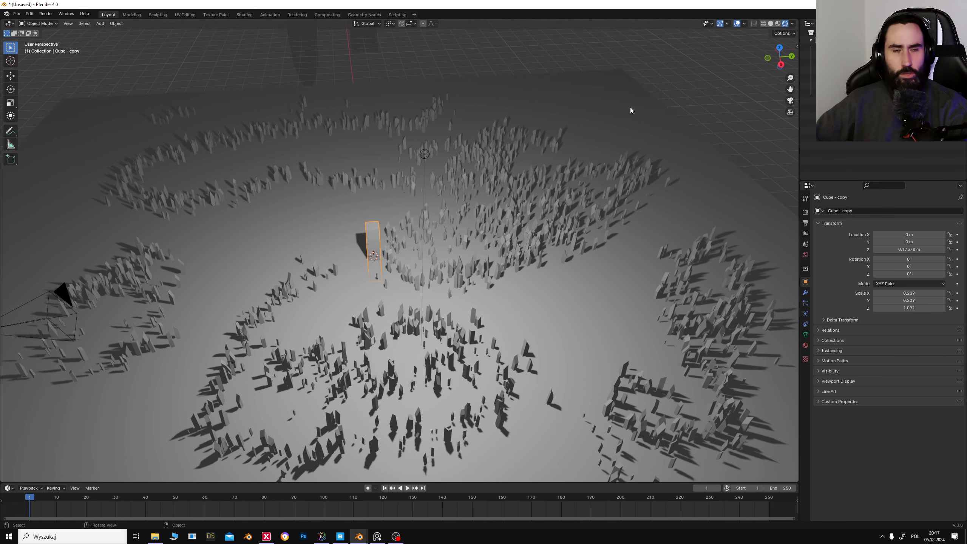
middle_click_drag(534, 178, 603, 131)
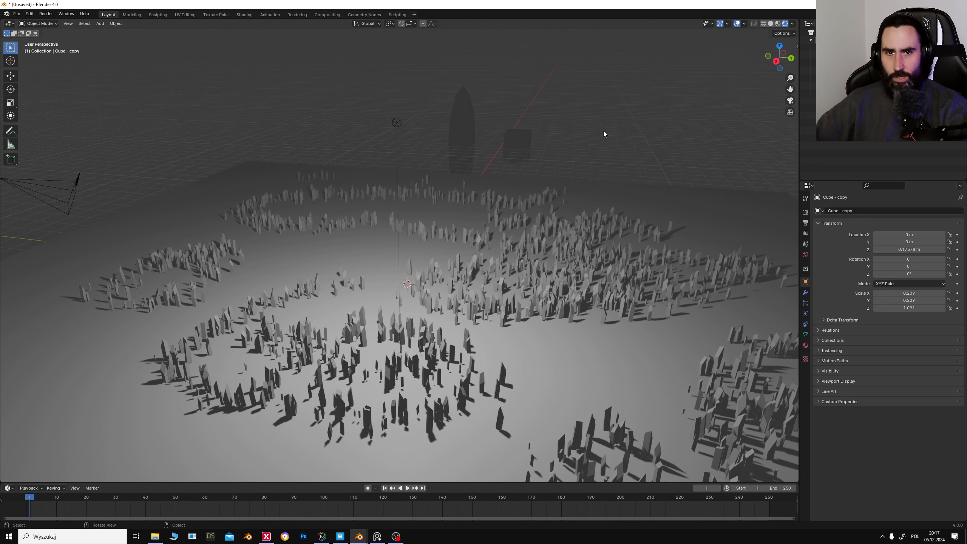
left_click(457, 144)
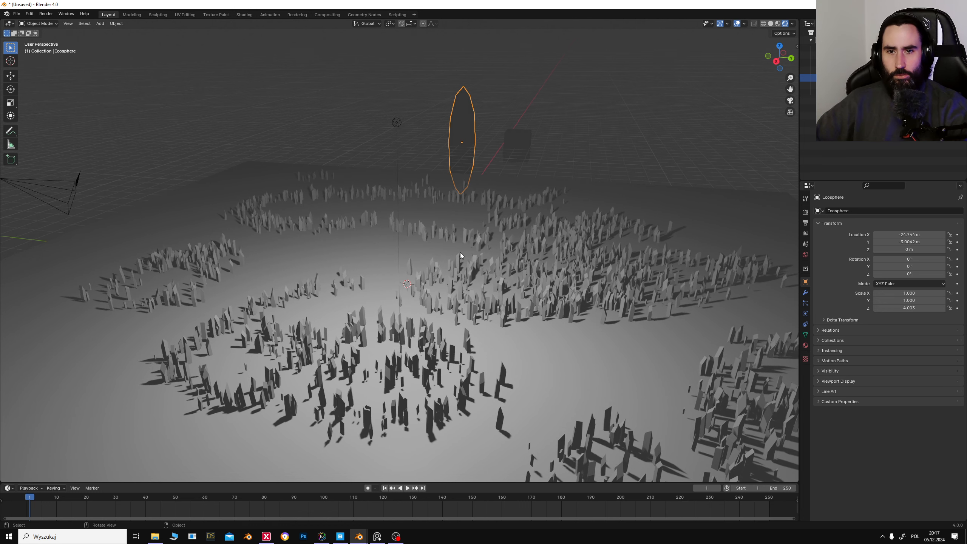
left_click(311, 256)
left_click(771, 24)
Step: Run Scatter Objects with the tall icosphere and the plane, painting copies in a stroke across the plane's middle
left_click(460, 146)
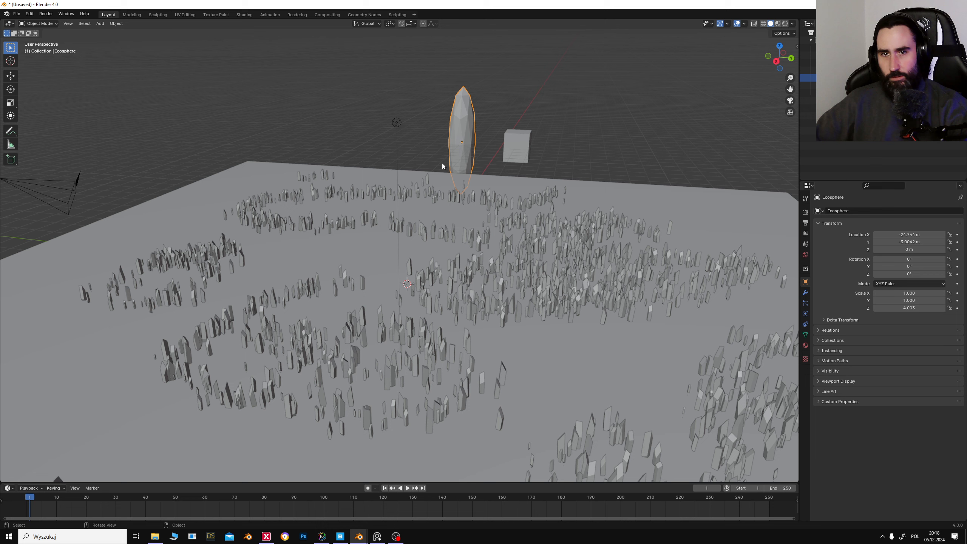
left_click(324, 253, "shift")
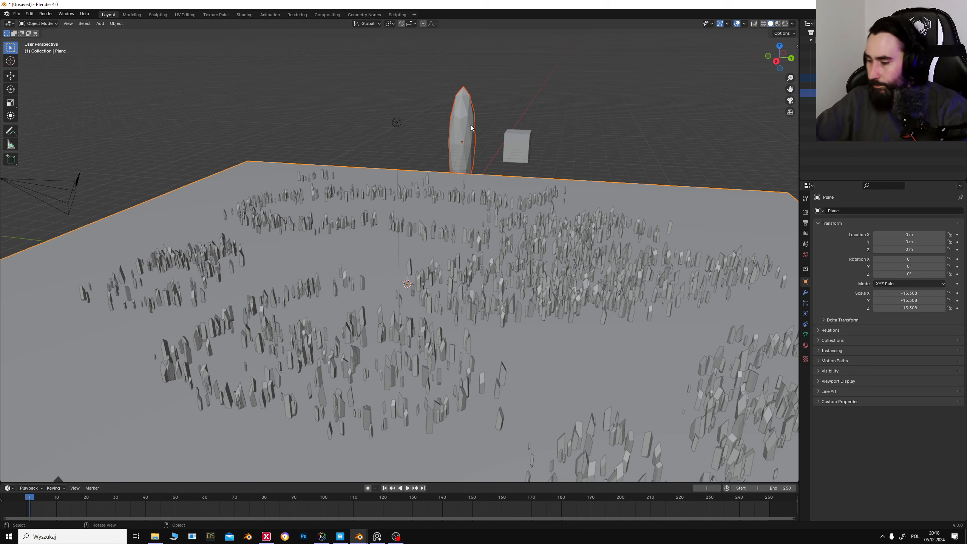
key("F3")
left_click(504, 139)
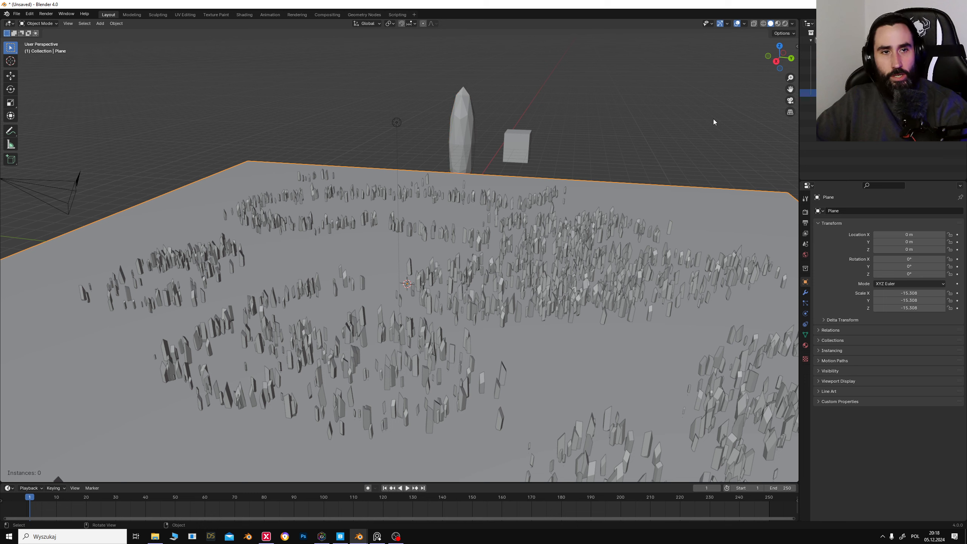
mouse_move(357, 260)
left_mouse_down()
mouse_move(372, 247)
mouse_move(444, 305)
left_mouse_up()
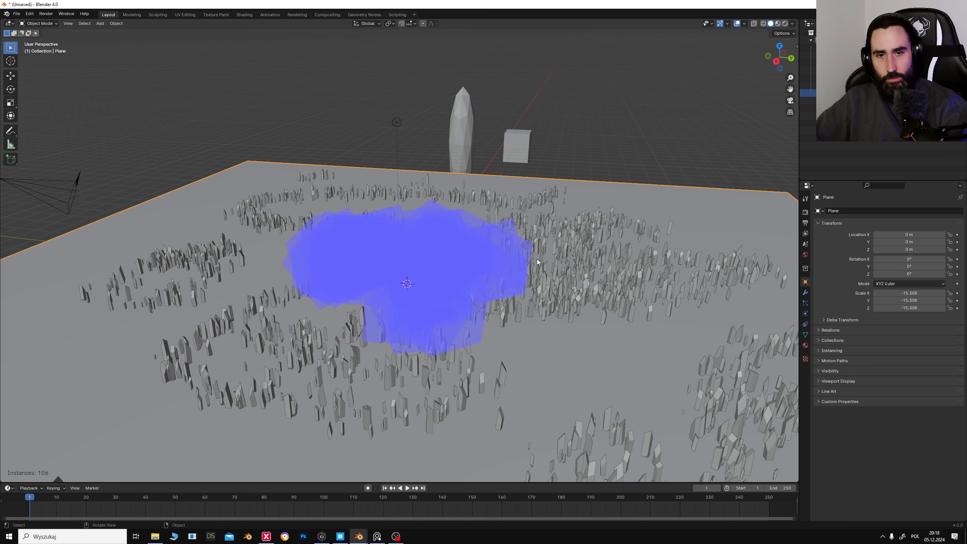
left_click(686, 235)
key("Return")
Step: Switch the viewport to rendered shading and frame the large icosphere copy among the scattered columns
middle_click_drag(665, 261, 484, 245)
left_click(676, 164)
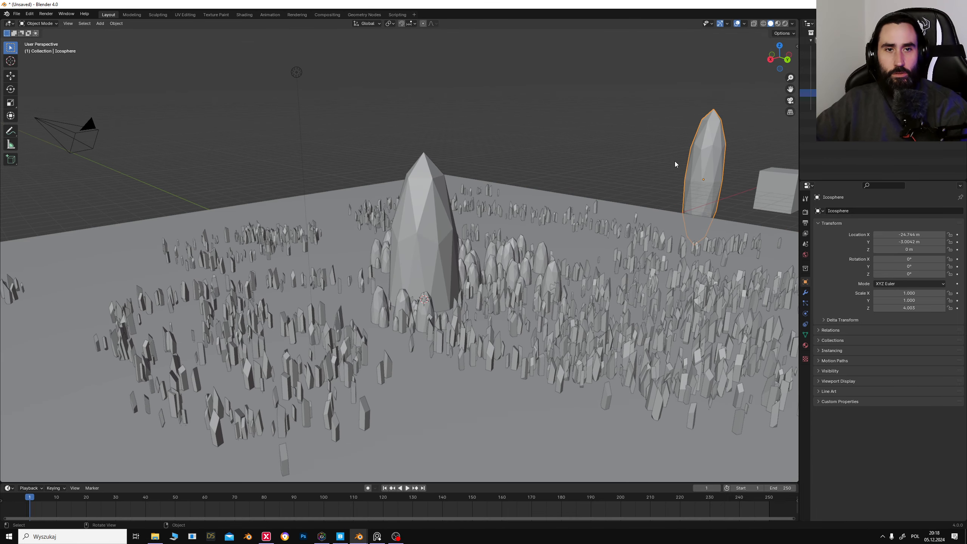
left_click(785, 23)
mouse_move(540, 191)
middle_mouse_down()
mouse_move(458, 209)
mouse_move(530, 209)
mouse_move(415, 262)
middle_mouse_up()
middle_click_drag(497, 272, 513, 253)
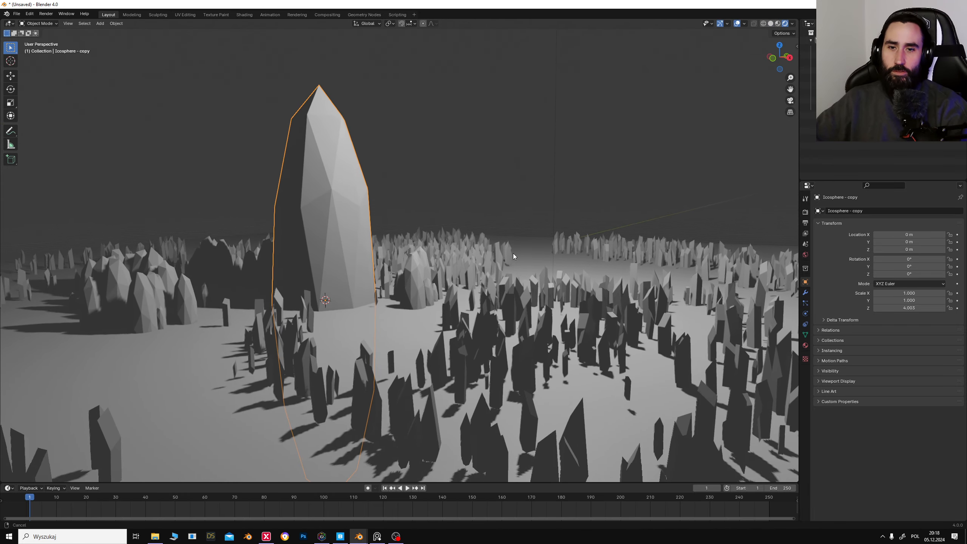
Step: Raise the central icosphere copy along Z to about 0.28 m
key("g")
key("z")
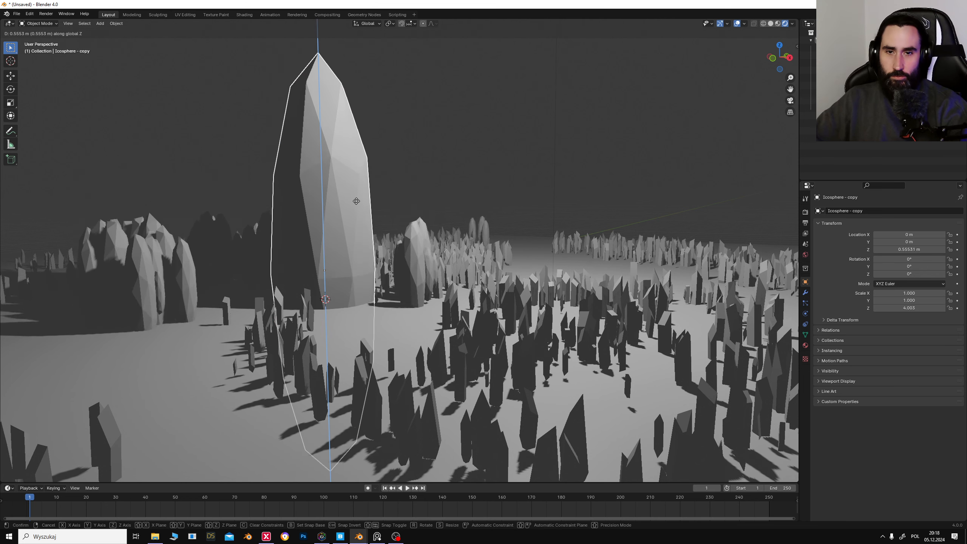
left_click(358, 200)
left_click(500, 223)
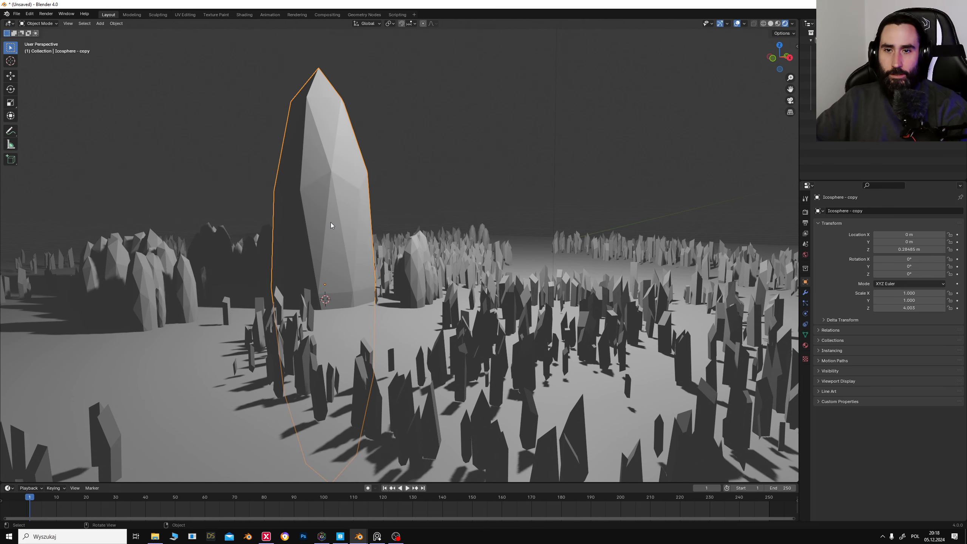
Step: Create a linked duplicate of the icosphere copy and raise it along Z to about 3.99 m
key("alt+d")
key("z")
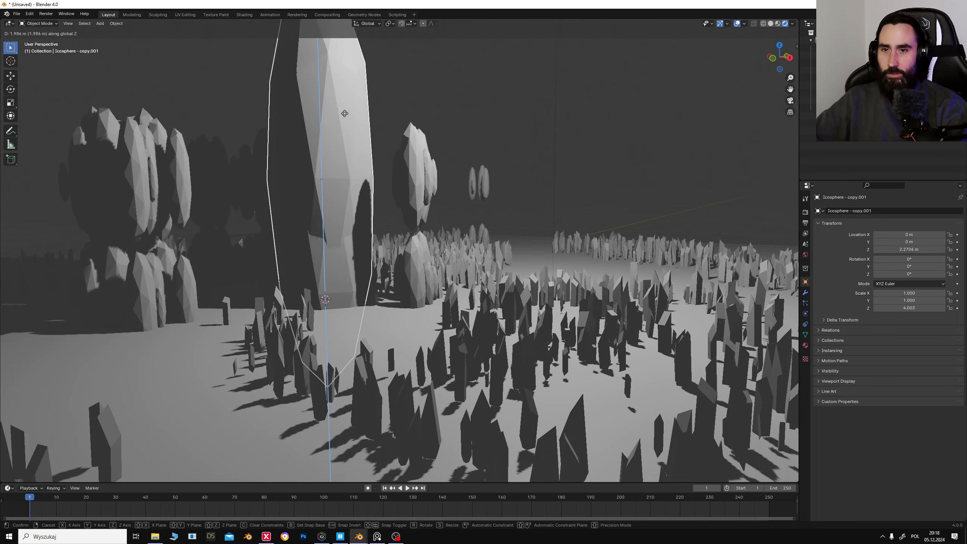
middle_click_drag(464, 187, 481, 202)
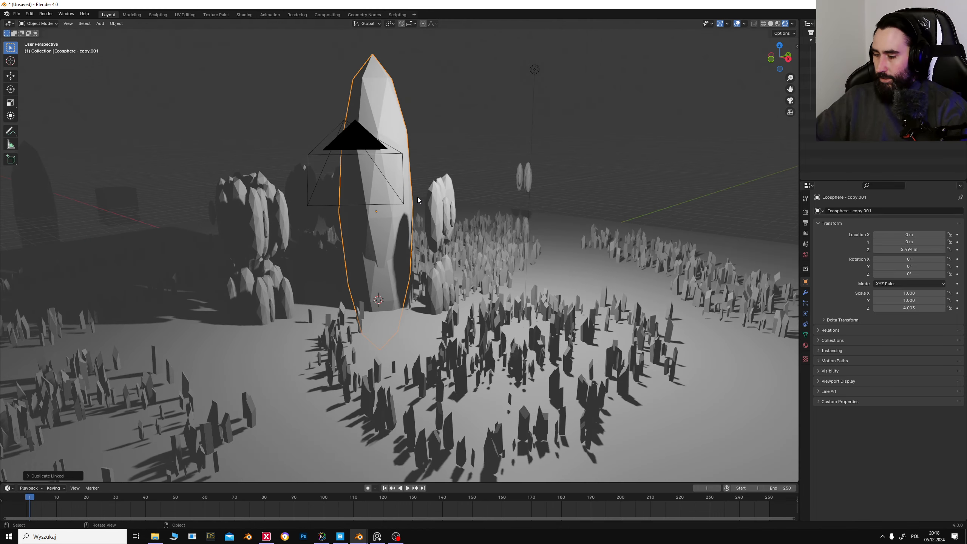
key("g")
key("z")
left_click(427, 148)
Step: Rotate the duplicated icosphere 90° about X to lie flat and turn it about Z to about 101°
type("rx")
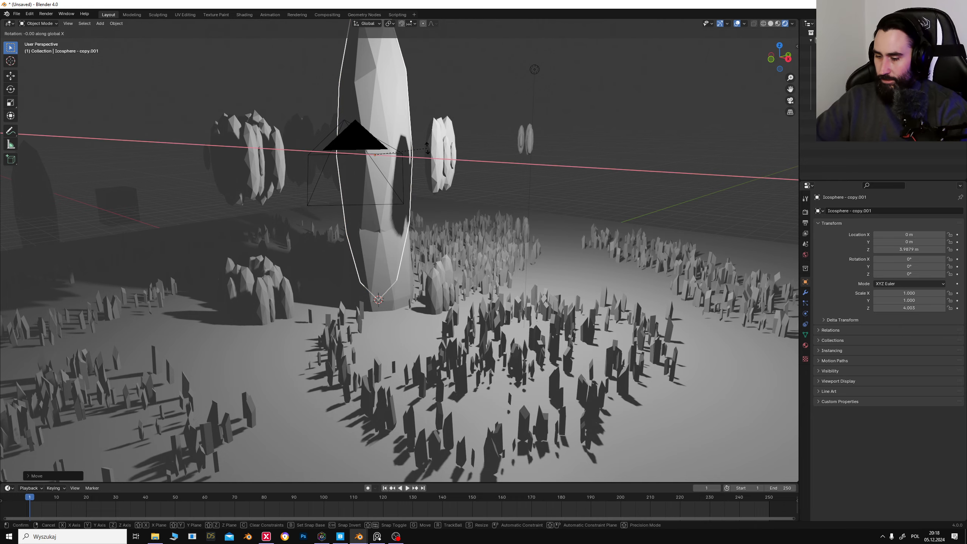
type("90")
key("Return")
middle_click_drag(426, 148, 448, 188)
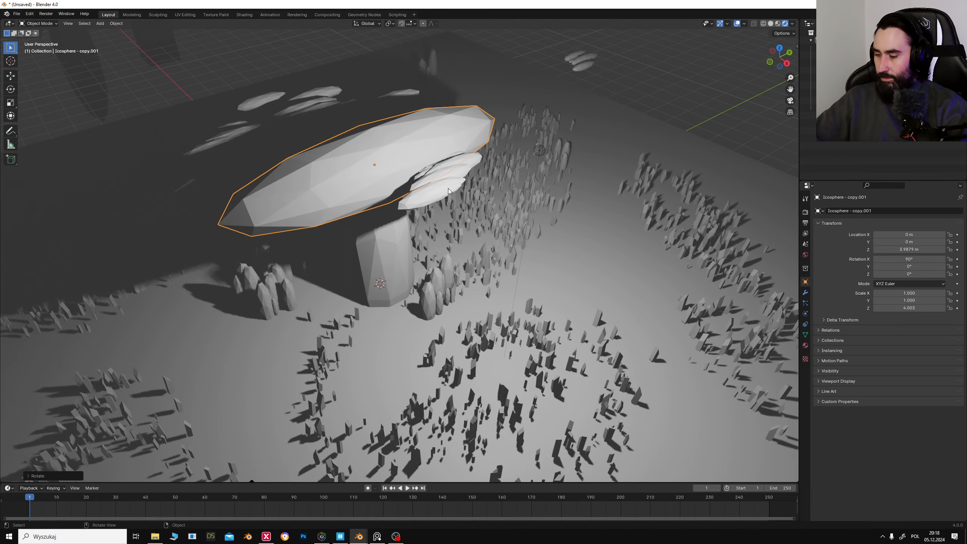
key("r")
key("z")
left_click(405, 148)
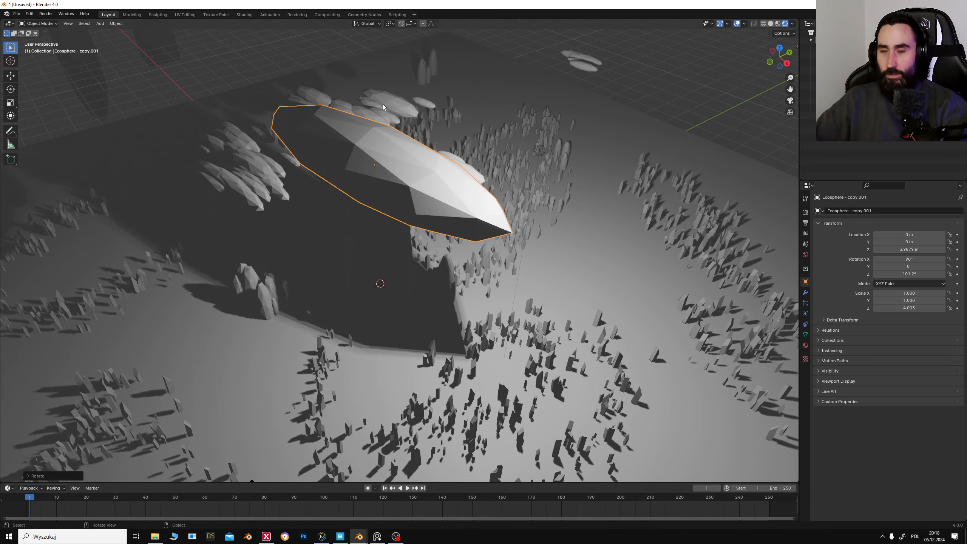
Step: Move the flat icosphere copy horizontally, keeping its height, to about X 5.36 m and Y 1.35 m
key("g")
key("shift+z")
left_click(566, 272)
middle_click_drag(567, 273, 573, 242)
middle_click_drag(589, 202, 112, 455)
Step: Change the timeline area to an enlarged Shader Editor showing the World nodes, with all scene objects deselected
left_click(9, 488)
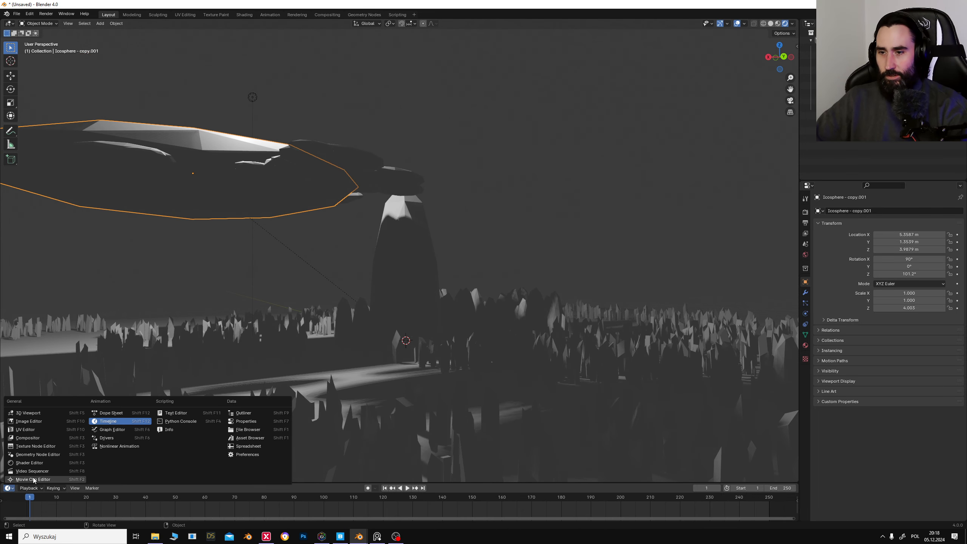
left_click(42, 465)
left_click_drag(201, 481, 204, 440)
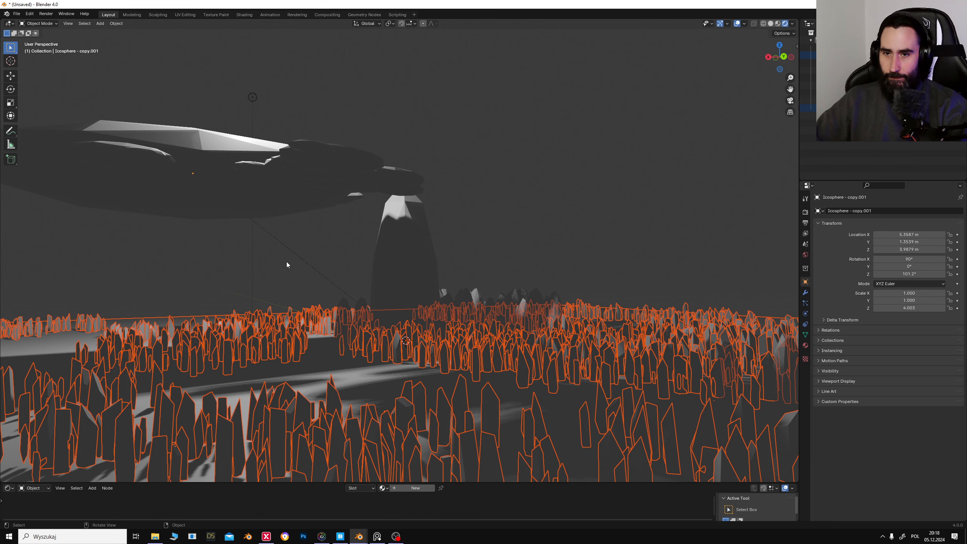
key("alt+a")
left_click_drag(245, 483, 38, 313)
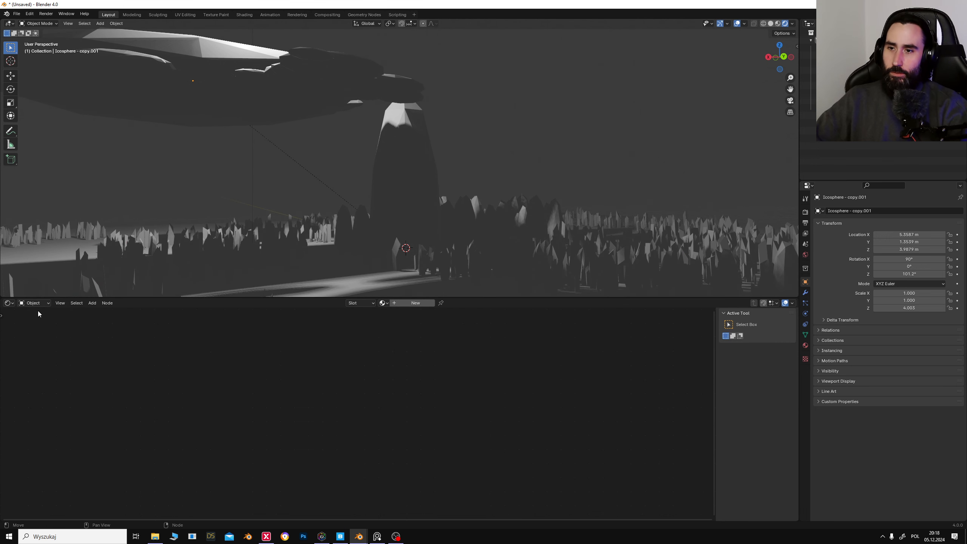
left_click(35, 330)
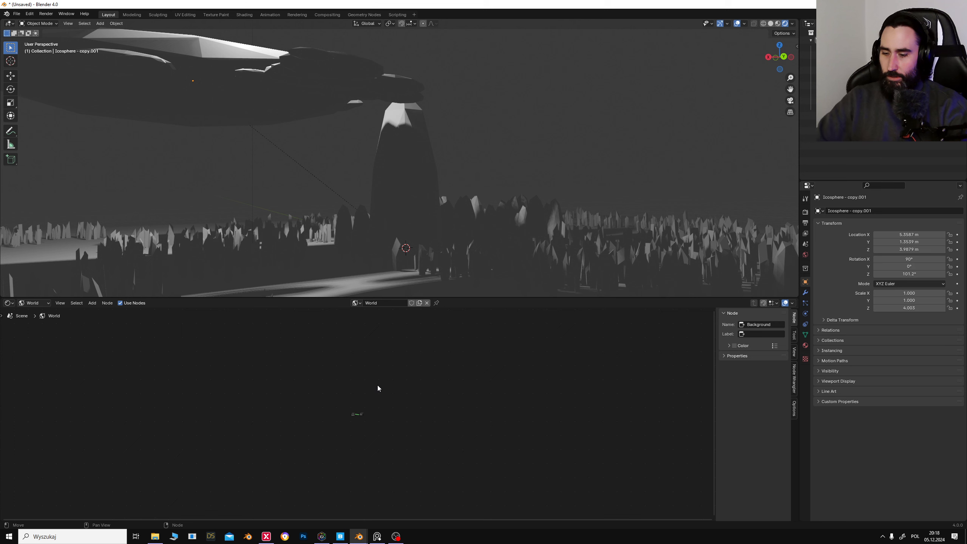
Step: Set the world Background node's color to a dark desaturated blue
key("Home")
left_click(255, 423)
left_click_drag(329, 224, 321, 205)
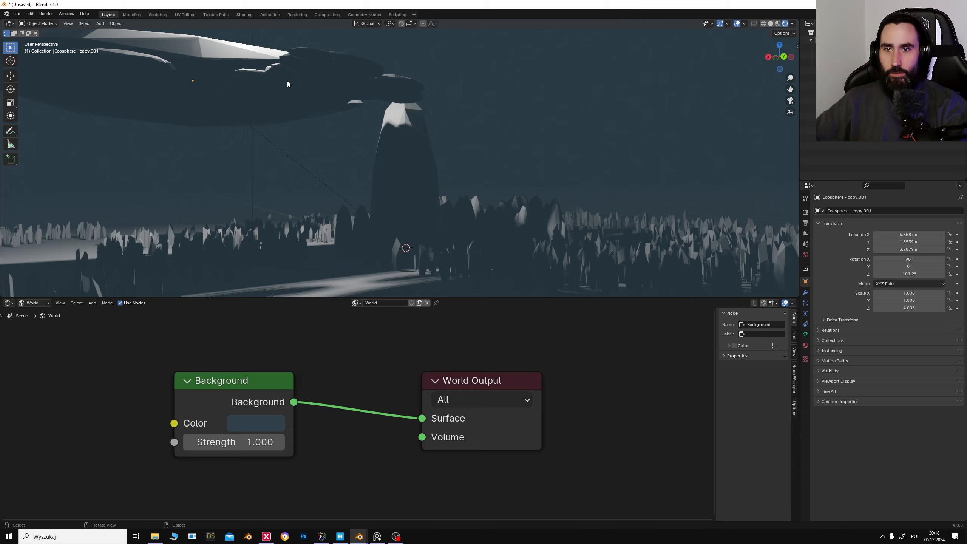
Step: Change the scene's light to a Sun and set its strength to 2
left_click(318, 95)
middle_click_drag(480, 100, 434, 109)
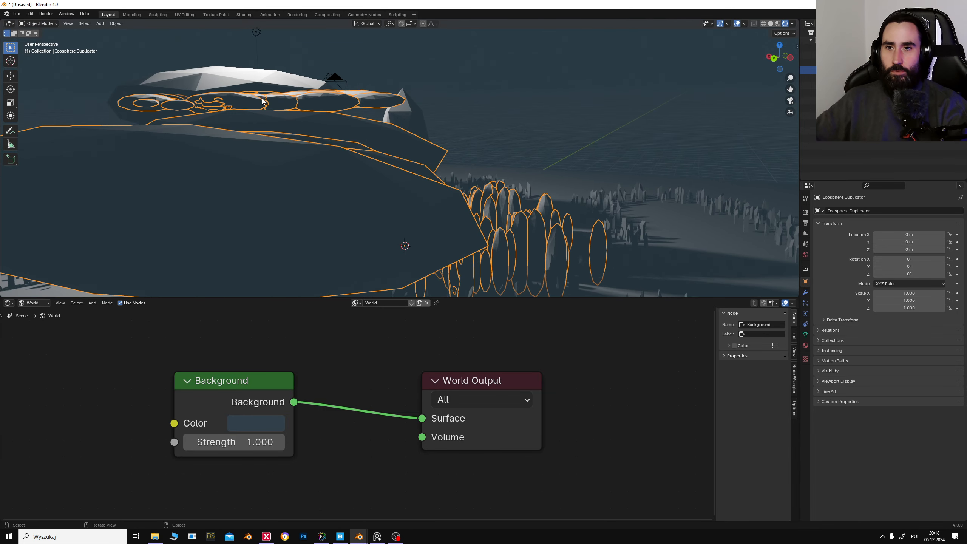
middle_click_drag(262, 101, 381, 156)
left_click(384, 164)
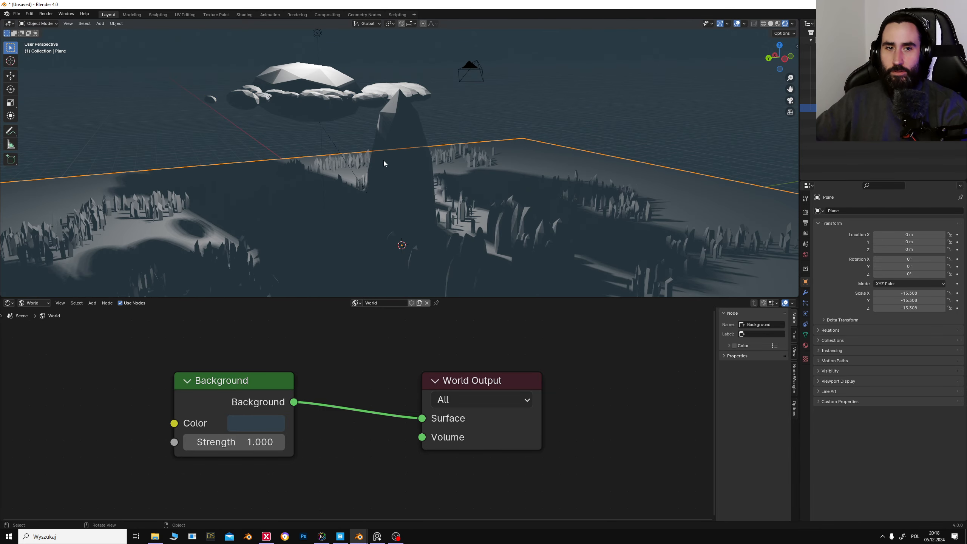
left_click(331, 148)
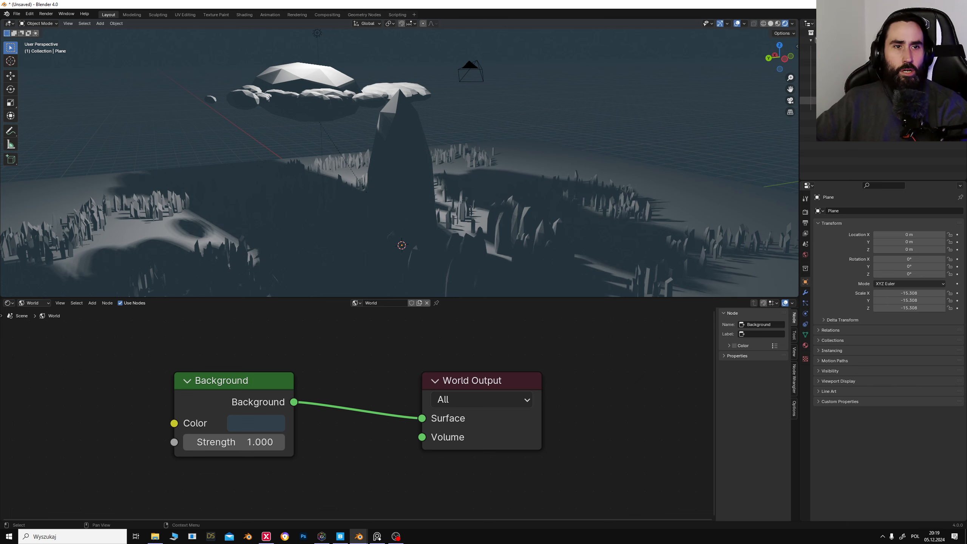
left_click(844, 100)
left_click(909, 245)
left_click(877, 245)
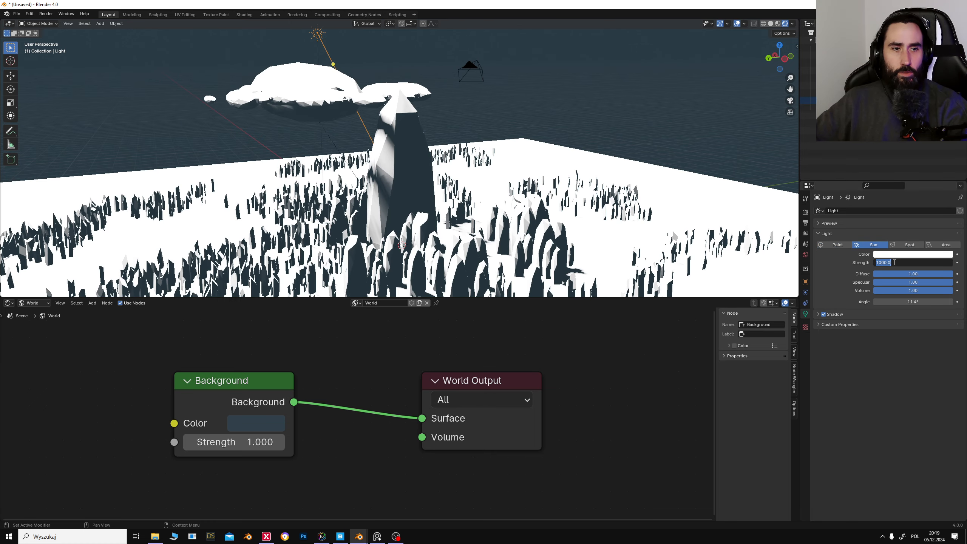
left_click(892, 260)
type("2")
key("Return")
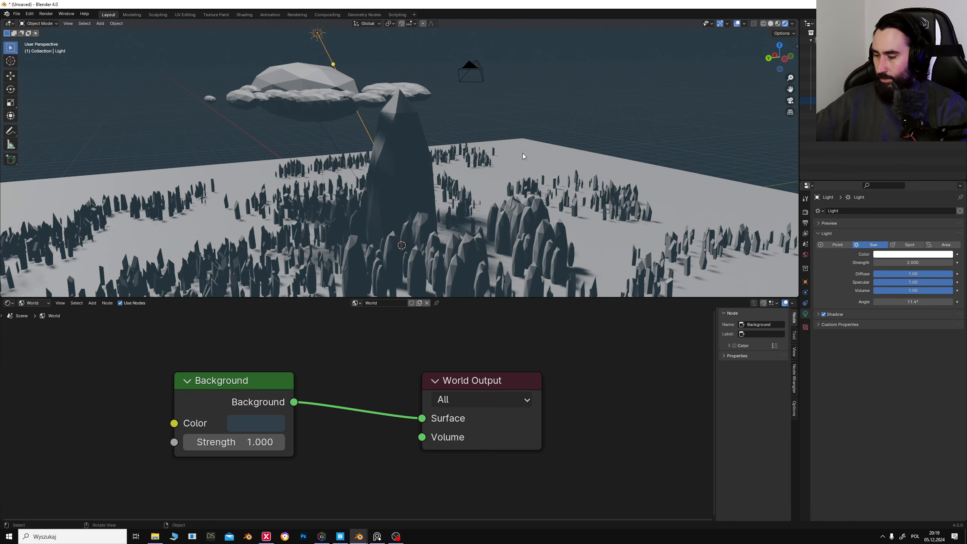
Step: Rotate the sun light about Z, followed by a free rotation, so it shines at a low angle across the tower and columns
key("r")
key("z")
left_click(392, 139)
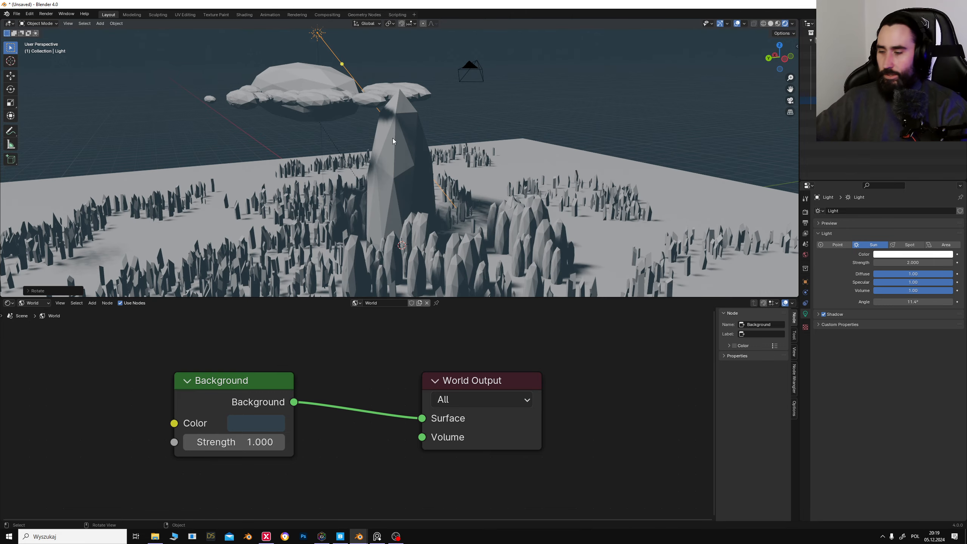
key("r")
left_click(465, 72)
middle_click_drag(428, 139, 509, 128)
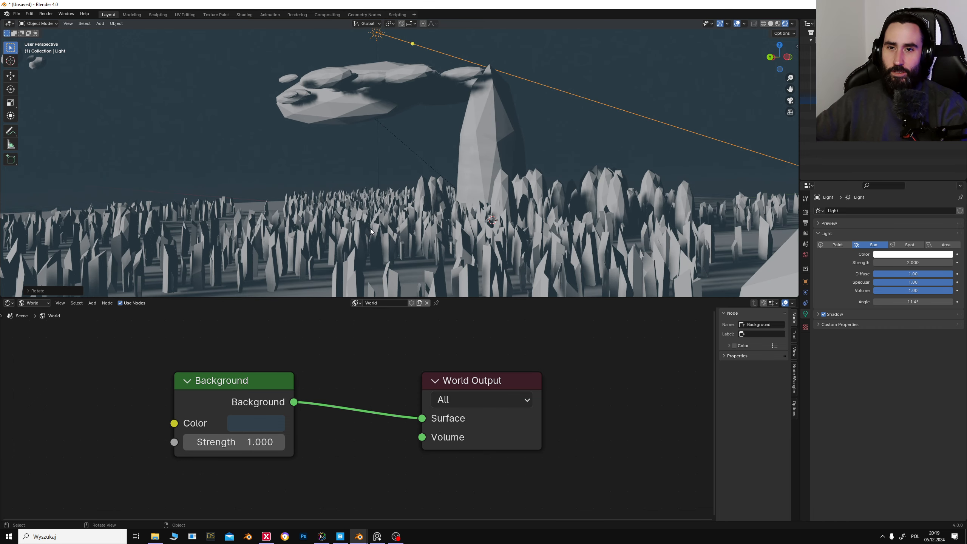
Step: Select the scattered cube columns on the ground plane
left_click(411, 250)
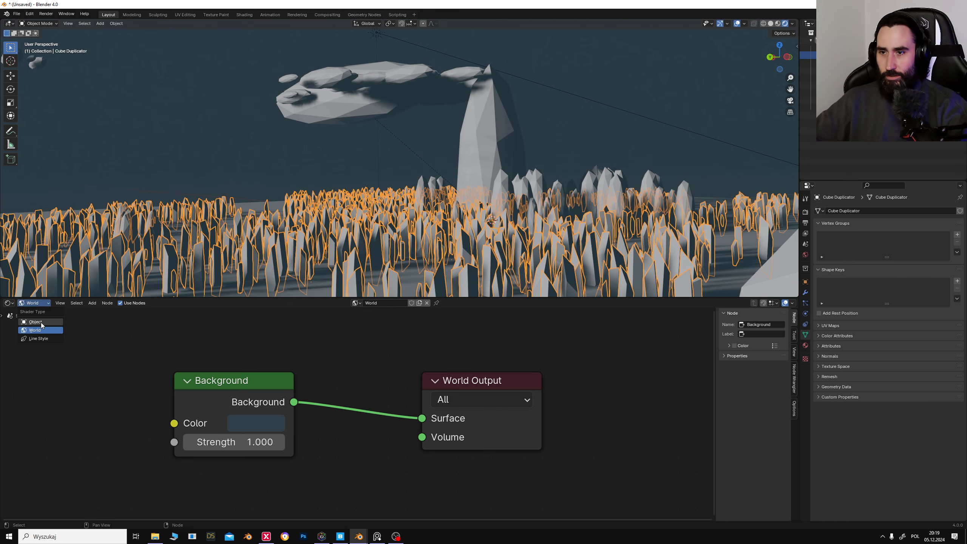
Step: Create a new object material for the Cube Duplicator and set its base color to a dark green
left_click(42, 324)
left_click(417, 306)
left_click(326, 415)
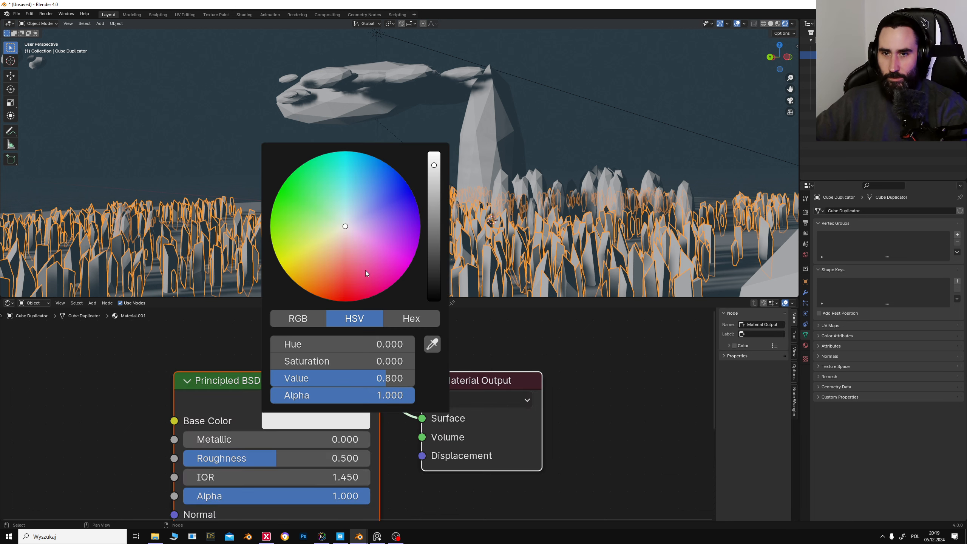
mouse_move(366, 270)
left_mouse_down()
mouse_move(331, 210)
mouse_move(310, 207)
left_mouse_up()
left_click(434, 242)
left_click(590, 136)
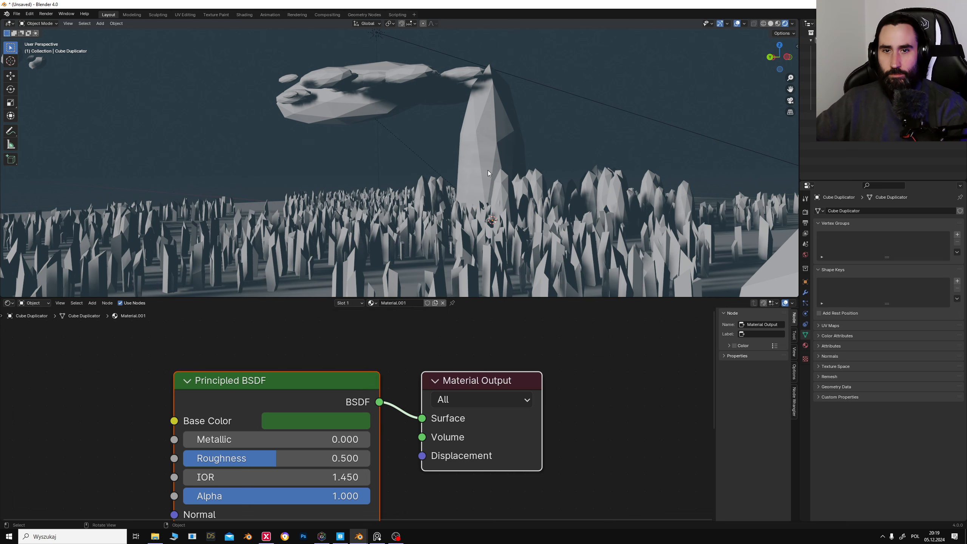
Step: Assign the existing Material.001 to the tall icosphere rising out of the crystal field
left_click(485, 168)
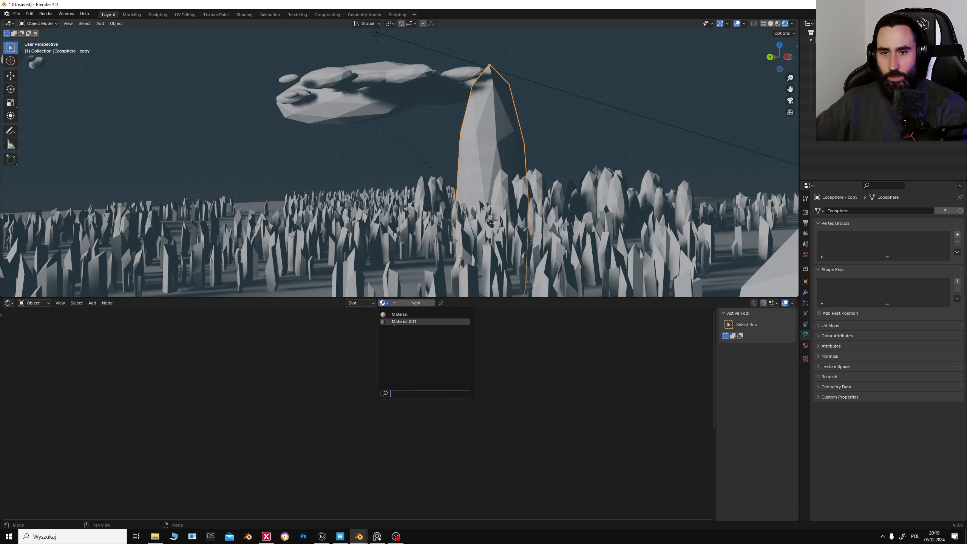
left_click(394, 322)
left_click(368, 223)
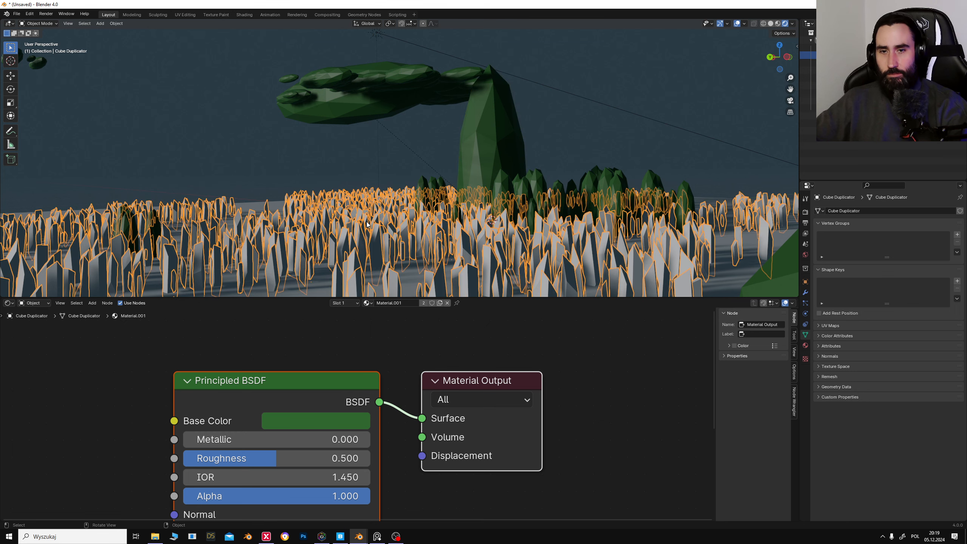
Step: Create a new material for the ground plane and darken its base color to a value of about 0.099
left_click(290, 233)
left_click(305, 290)
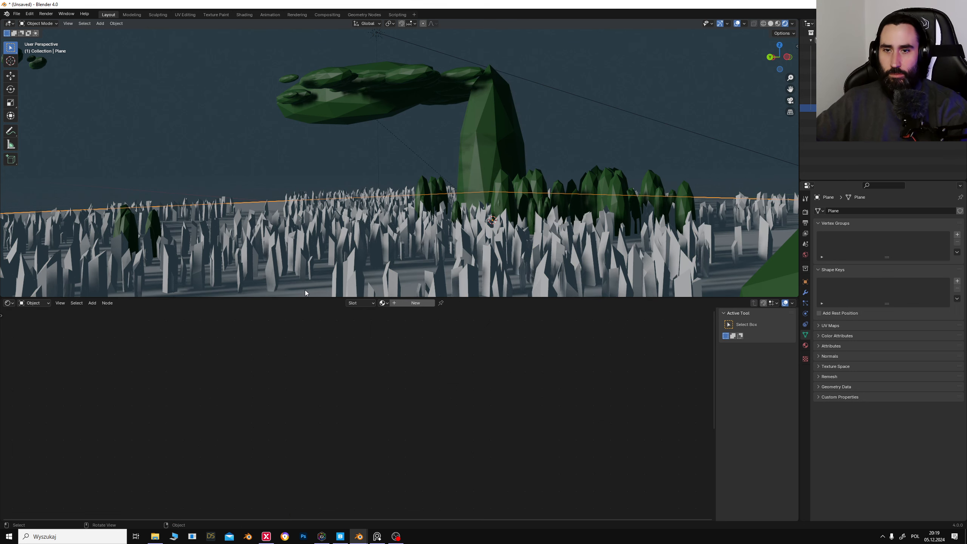
left_click(392, 303)
left_click(335, 422)
left_click(438, 251)
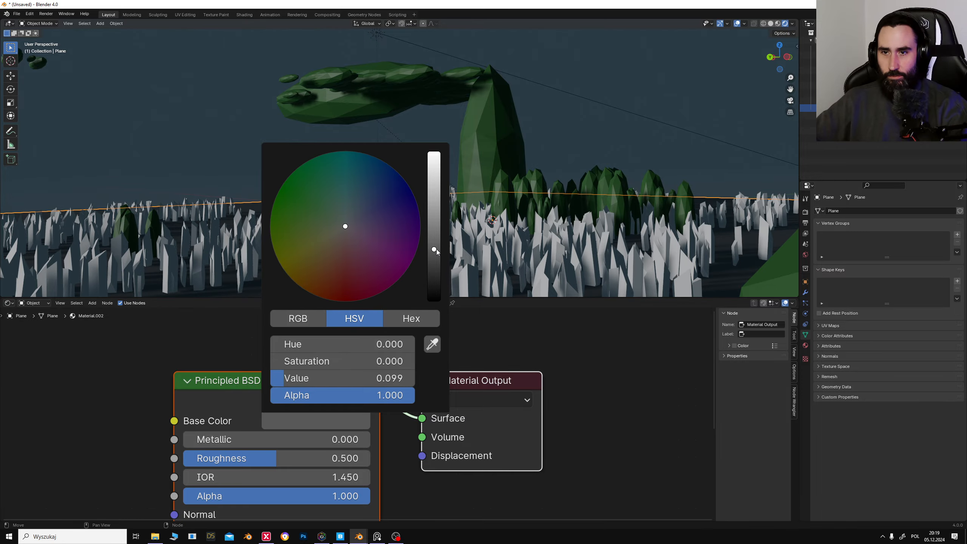
Step: Raise the tall icosphere slightly along the Z axis to reposition its scattered copies
middle_click_drag(245, 147, 514, 169)
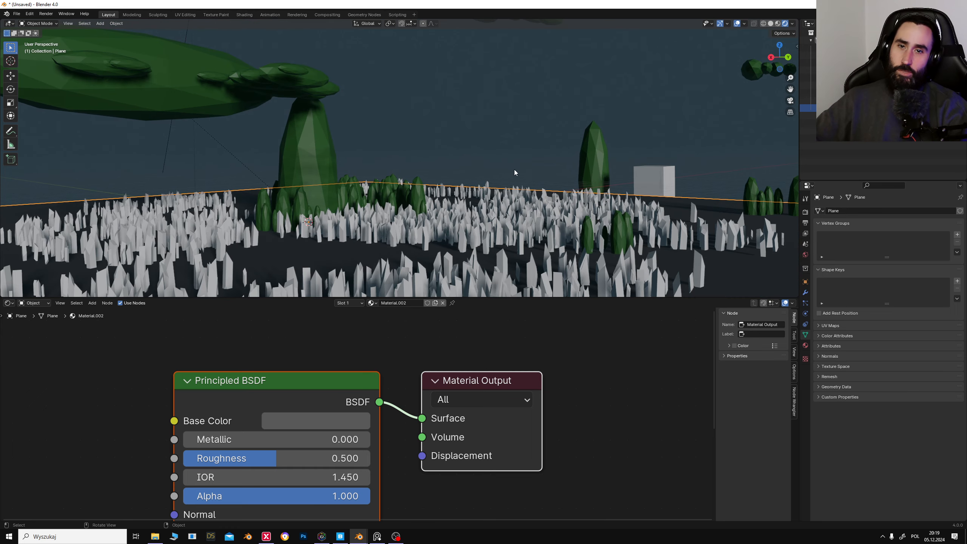
left_click(279, 174)
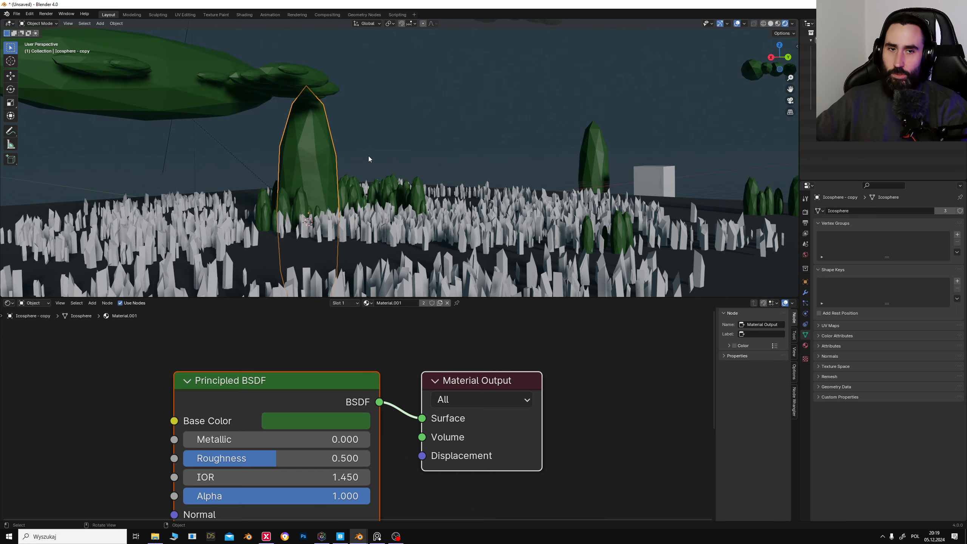
key("g")
key("z")
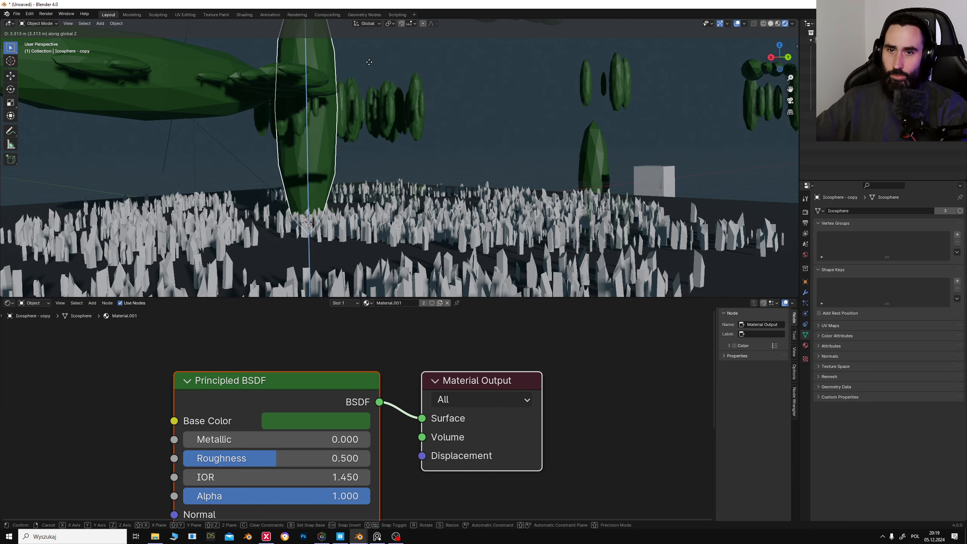
left_click(396, 158)
left_click(440, 118)
left_click(310, 123)
Step: Examine the scattered green icospheres and the cube duplicates across the ground plane from several angles
left_click(232, 99)
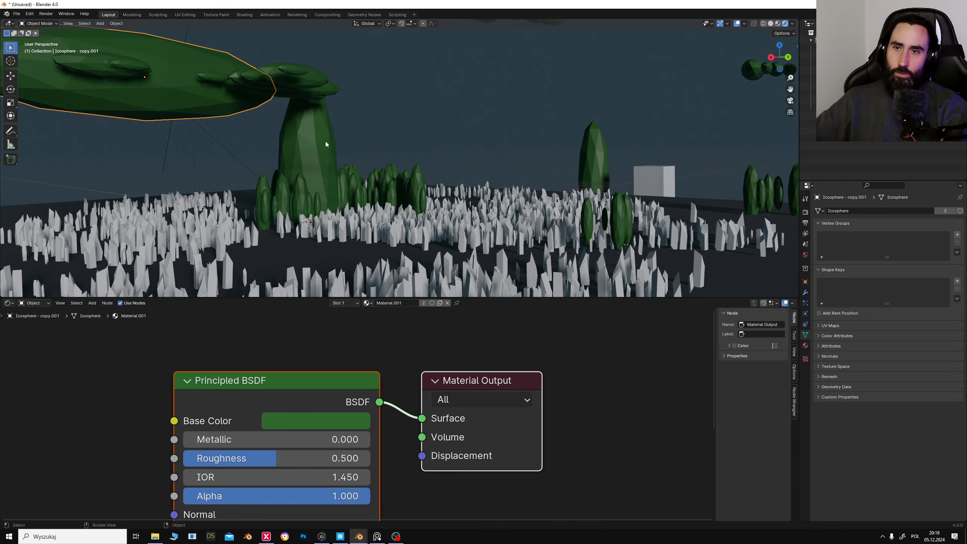
middle_click_drag(340, 162, 323, 169)
left_click_drag(375, 162, 398, 170)
middle_click_drag(506, 182, 442, 207)
scroll(442, 207, "down", 3)
middle_click_drag(361, 198, 624, 147)
left_click(414, 196)
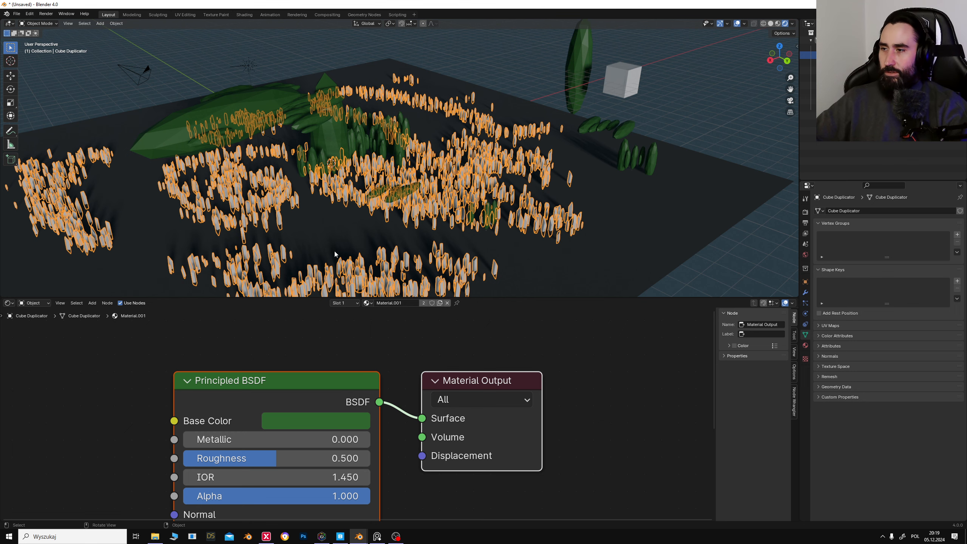
middle_click_drag(420, 243, 453, 286)
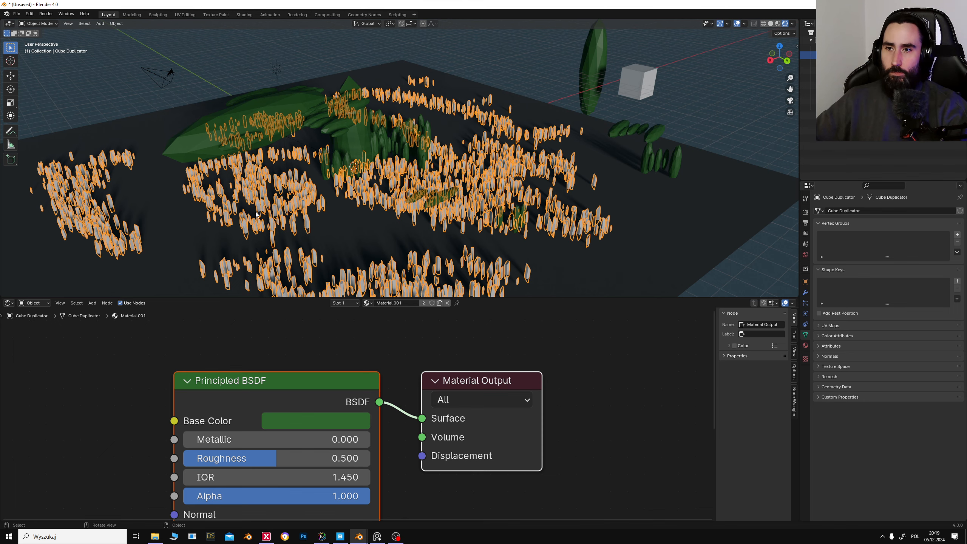
middle_click_drag(578, 248, 448, 222)
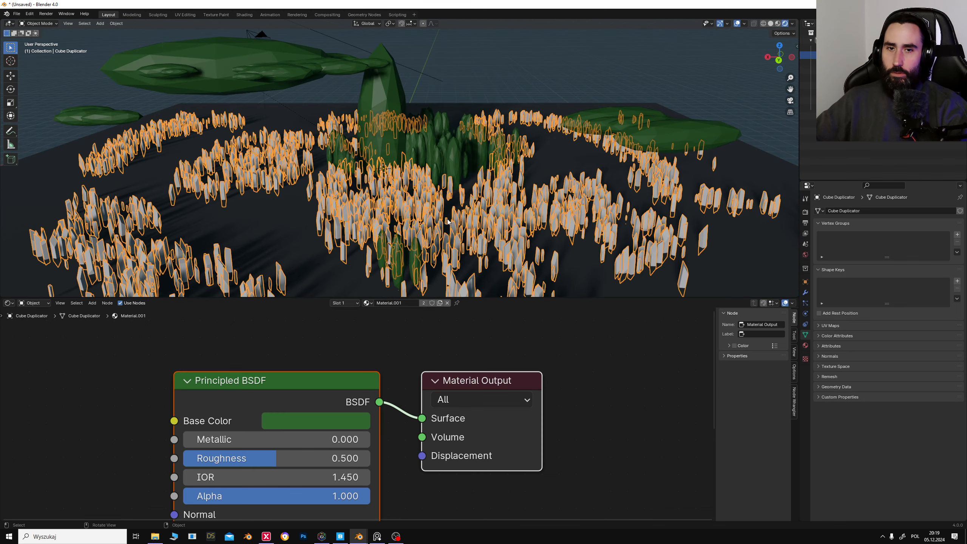
Step: Rotate the tall icosphere freely in the view to tilt its scattered copies with it
left_click(388, 105)
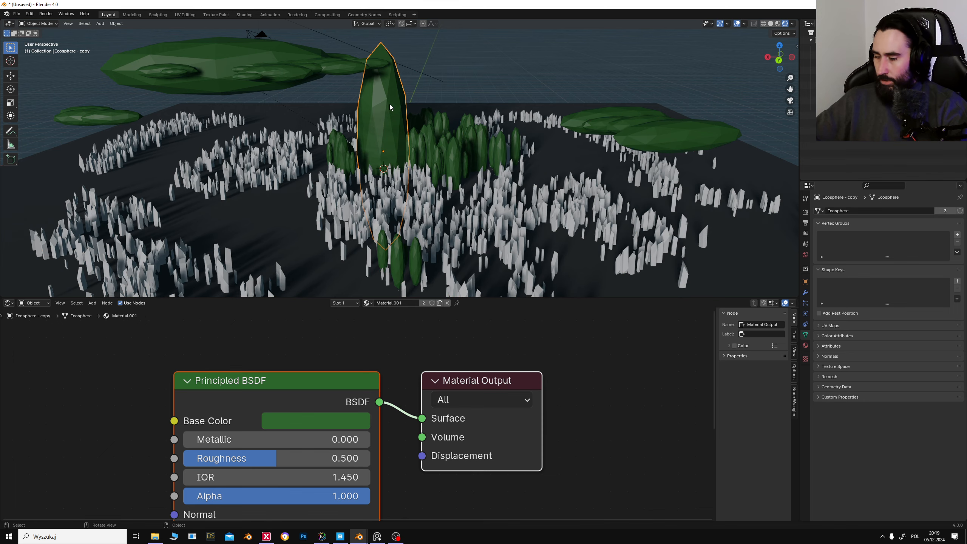
key("r")
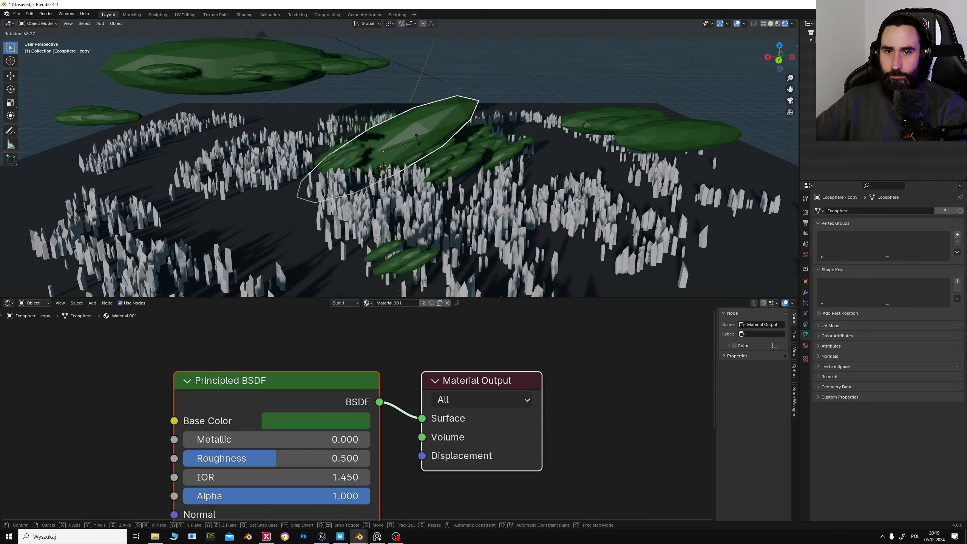
left_click(426, 142)
Step: Move the icosphere horizontally away from the central cluster, keeping its height, and scale it down to a small size
key("g")
key("shift+z")
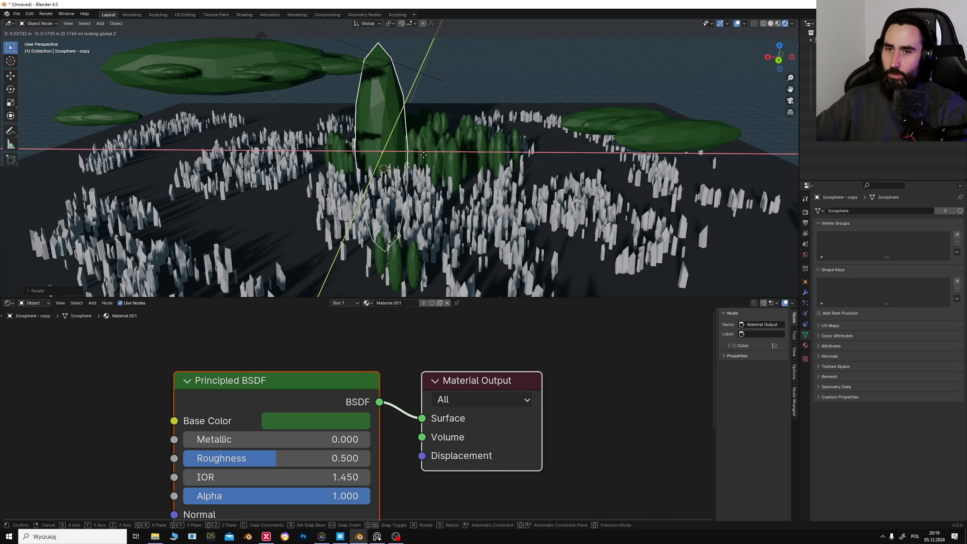
left_click(330, 193)
key("s")
left_click(193, 212)
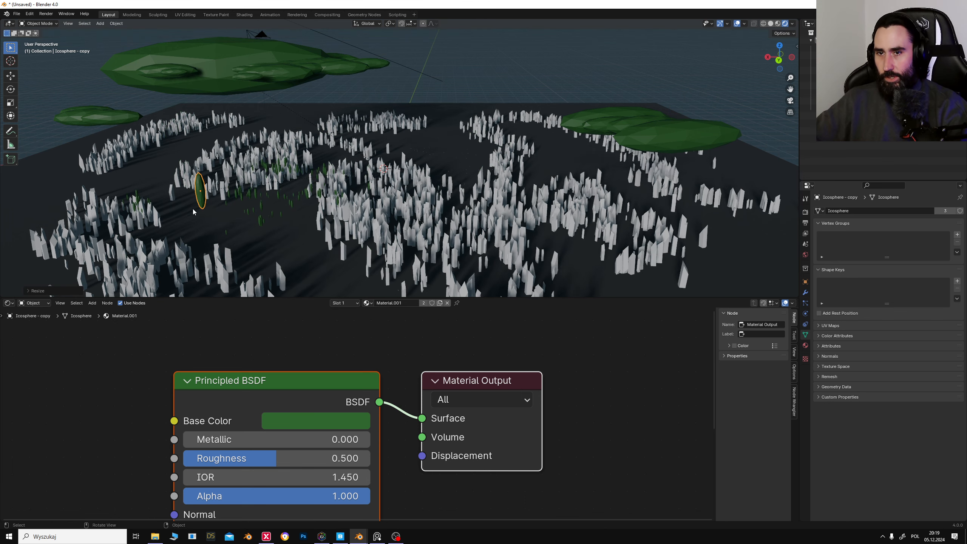
Step: Rotate the small icosphere around the Z axis and tilt it freely in the view
key("r")
key("z")
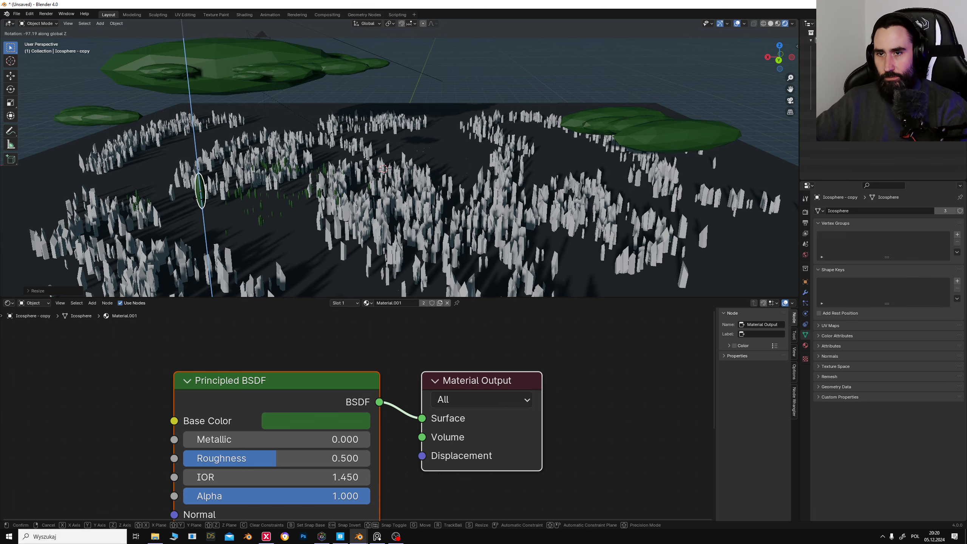
left_click(275, 246)
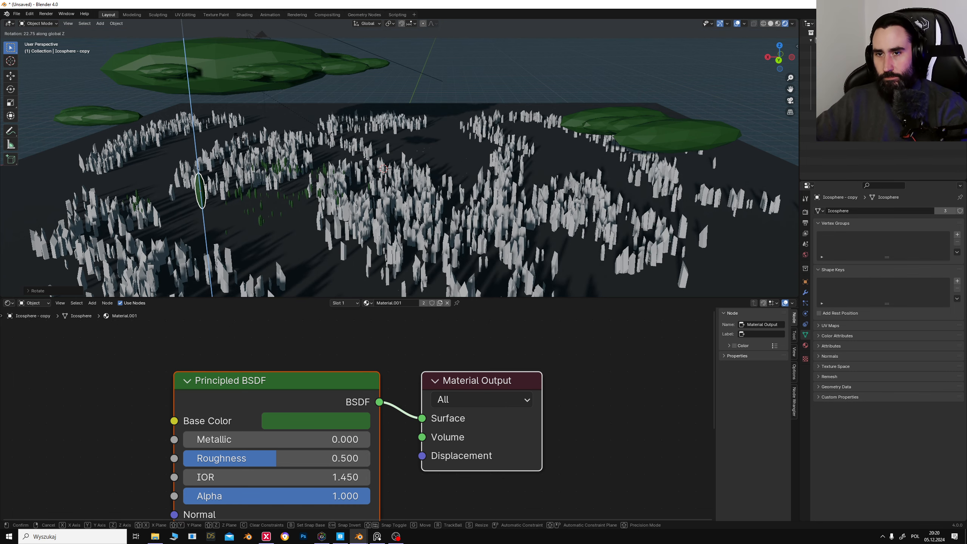
key("z")
key("z")
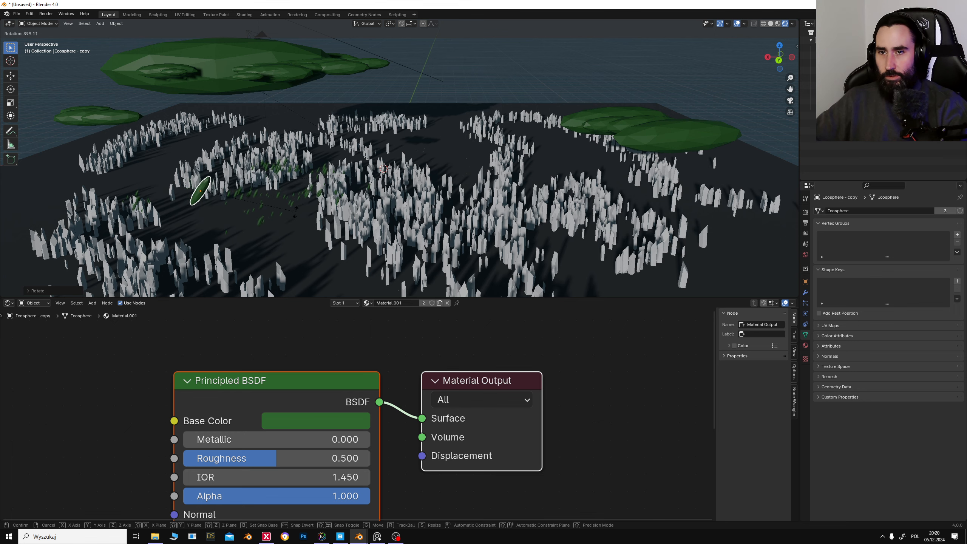
left_click(283, 169)
Step: Scale the icosphere back up and rotate it again, tilting it and turning it around the Z axis
key("s")
left_click(426, 173)
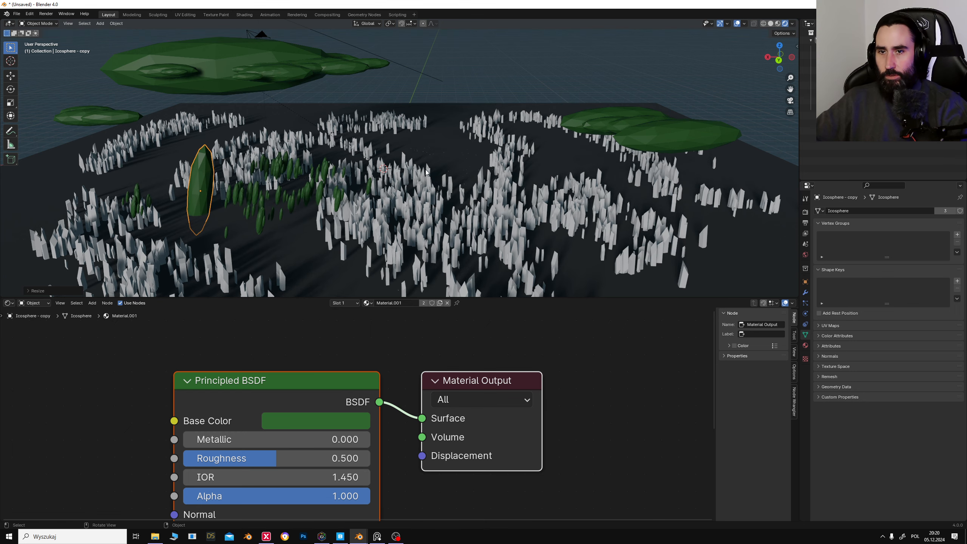
key("r")
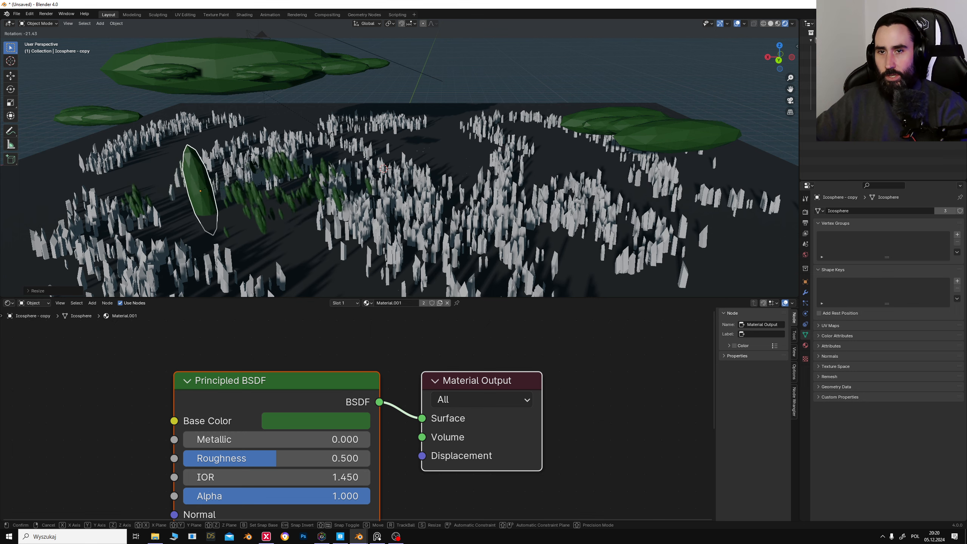
key("z")
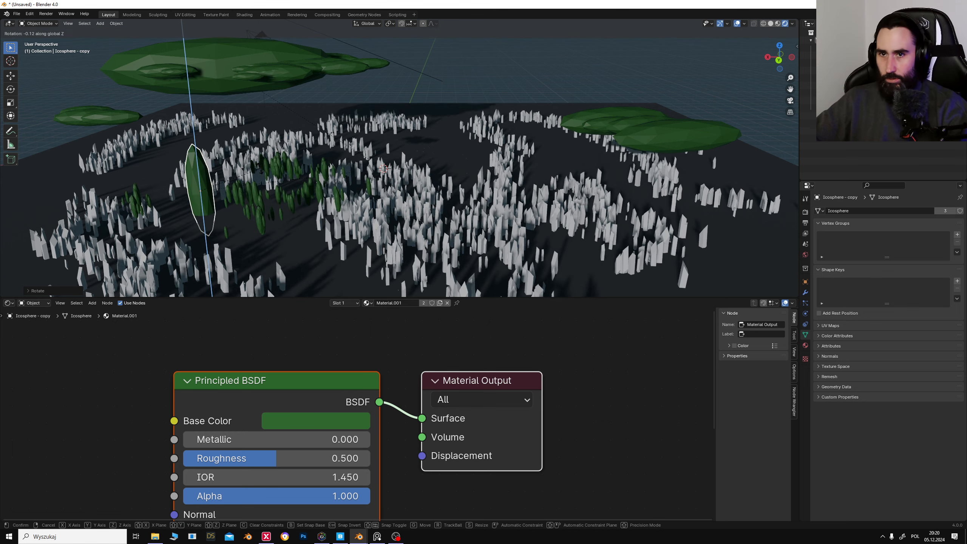
left_click(229, 212)
Step: Move the icosphere along the Z axis to adjust the height of its scattered copies on the ground
middle_click_drag(229, 212, 416, 149)
scroll(252, 221, "up", 4)
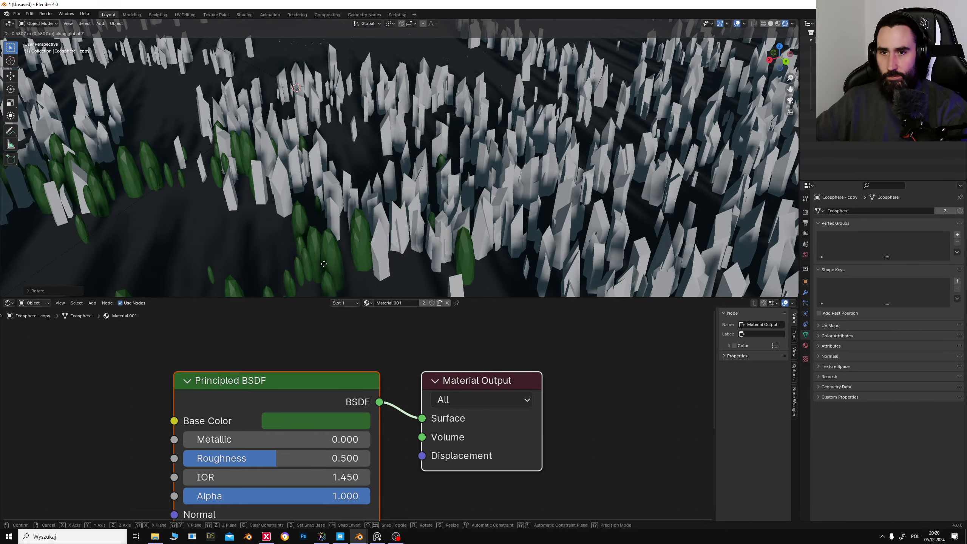
left_click(450, 195)
middle_click_drag(449, 195, 403, 186)
scroll(456, 175, "down", 2)
Step: Select the Cube Duplicator and replace its material with the dark grey Material.002
left_click(550, 136)
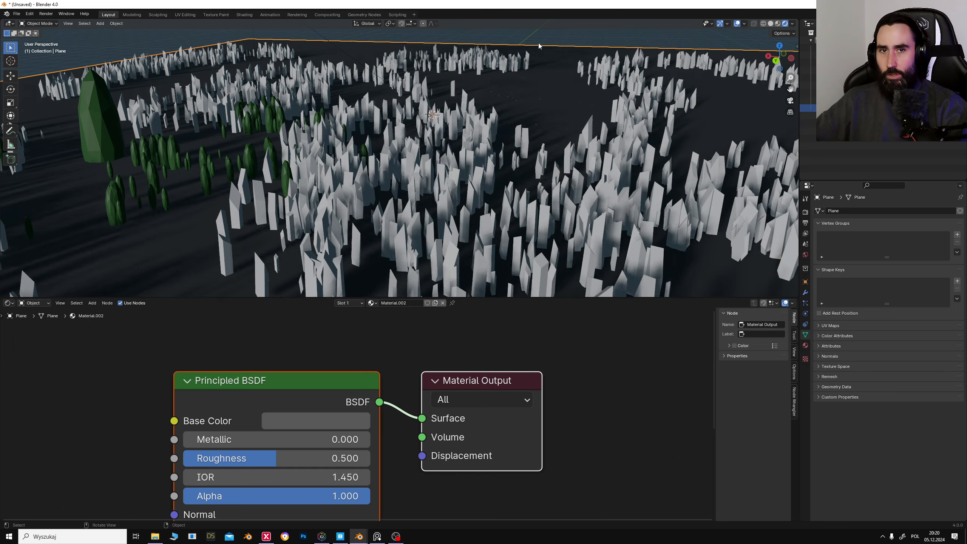
middle_click_drag(551, 135, 551, 173, "shift")
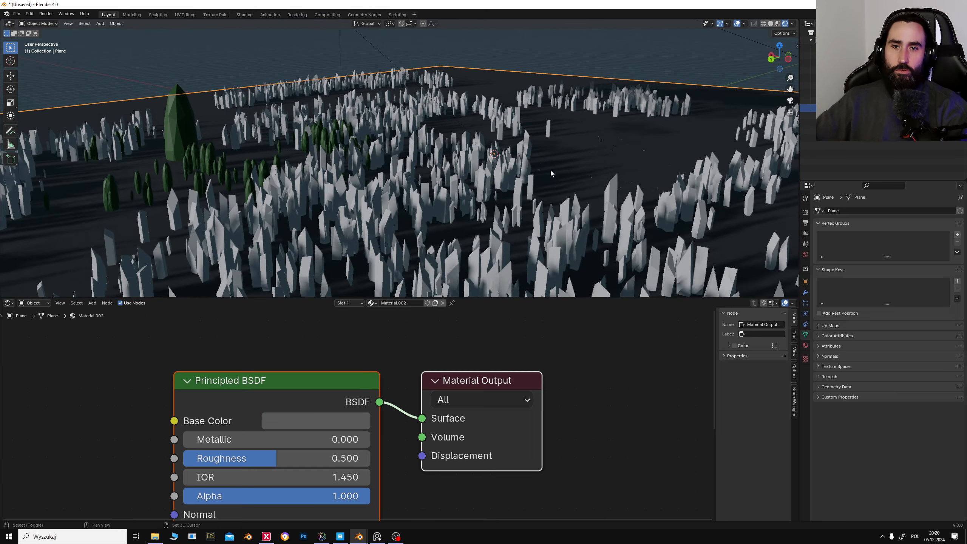
left_click(456, 198)
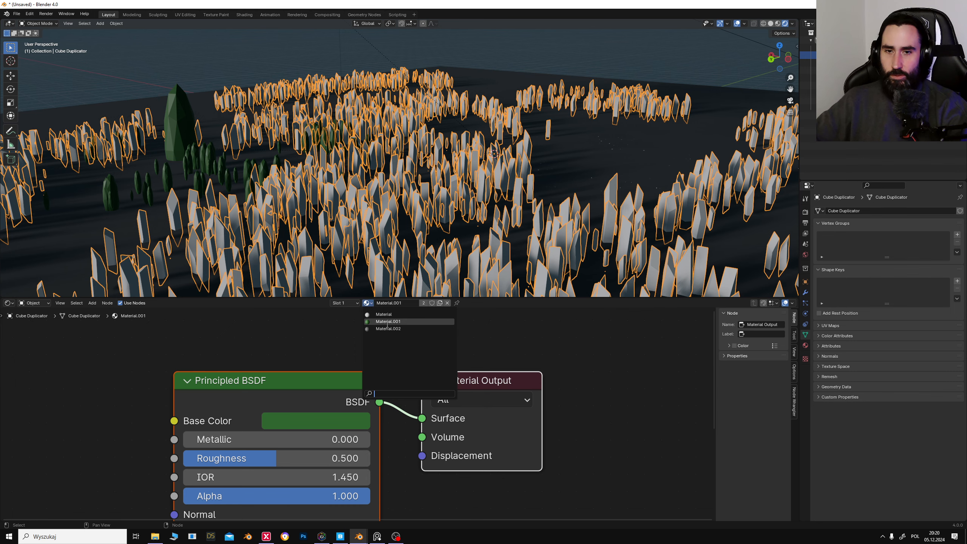
left_click(388, 328)
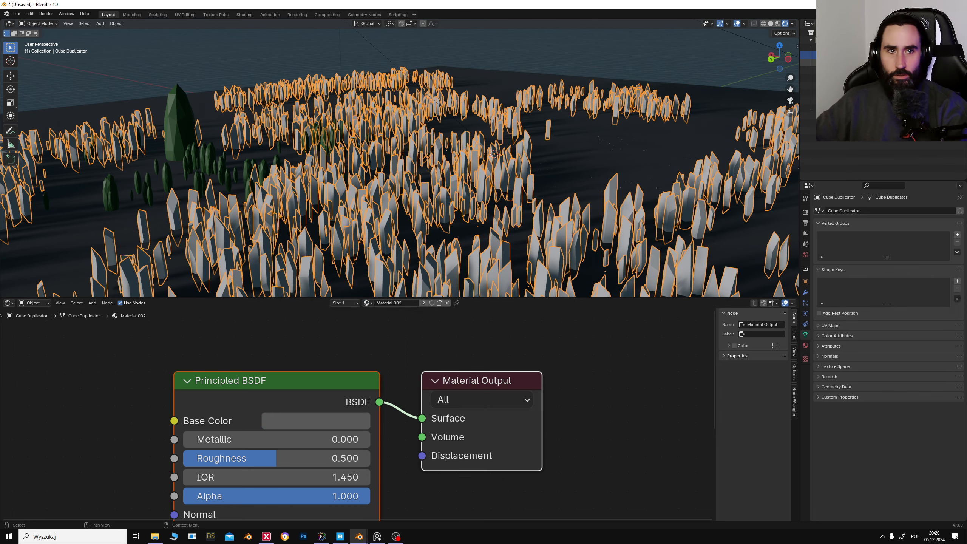
Step: Enlarge the 3D viewport by shrinking the shader editor, and deselect the duplicated cubes
scroll(537, 126, "down", 3)
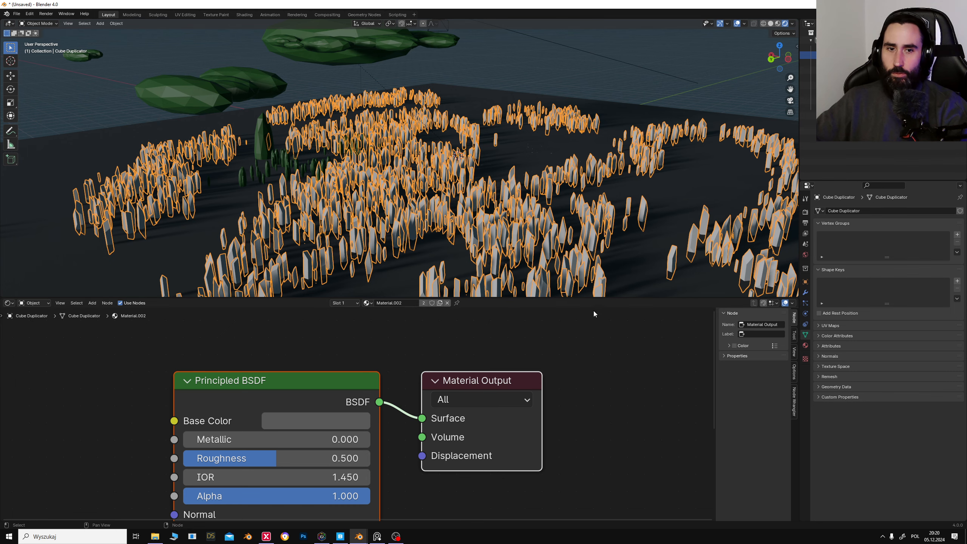
left_click_drag(606, 298, 606, 376)
left_click(579, 124)
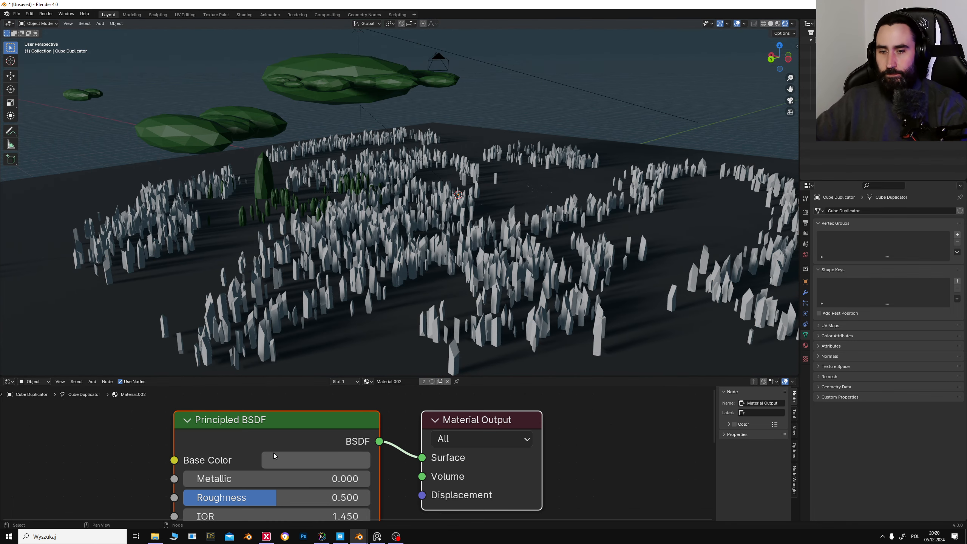
mouse_move(360, 539)
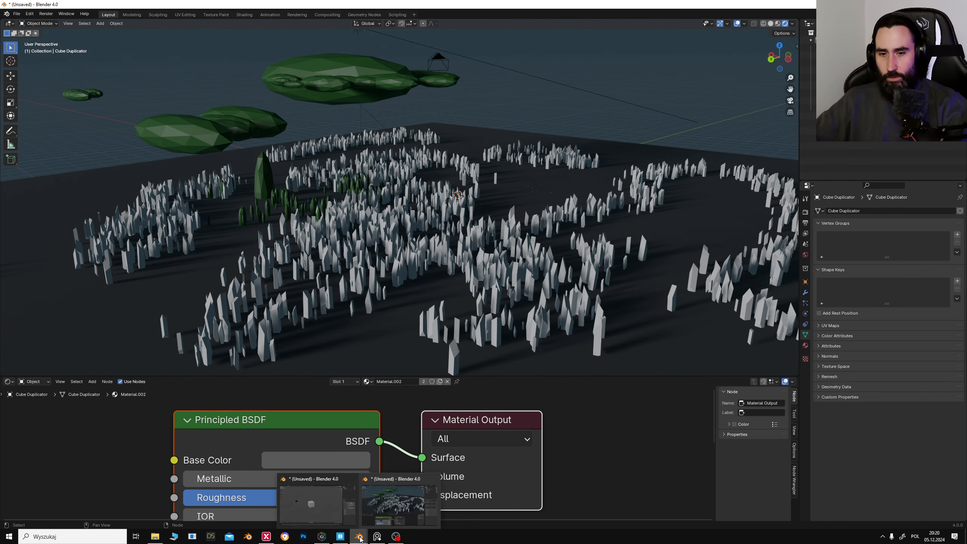
left_click(350, 519)
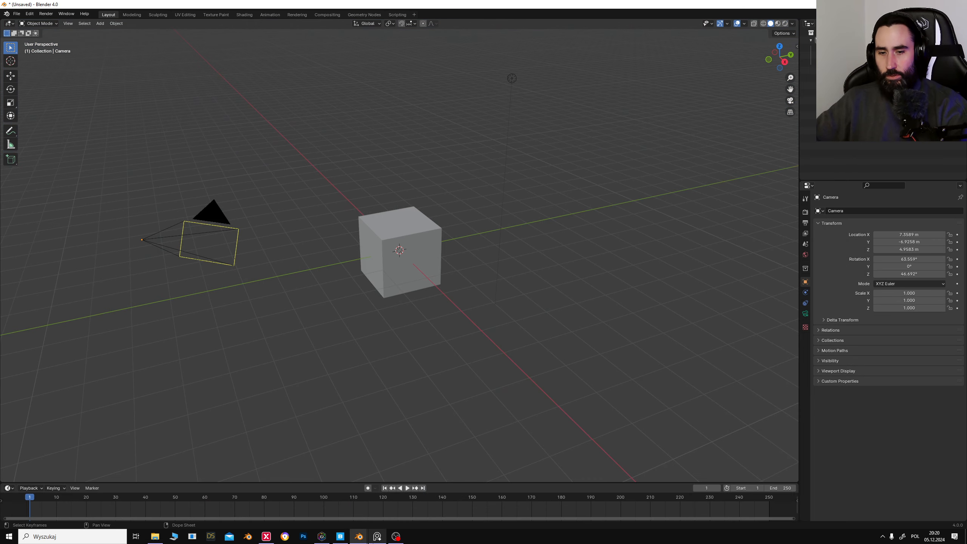
key("alt+Tab")
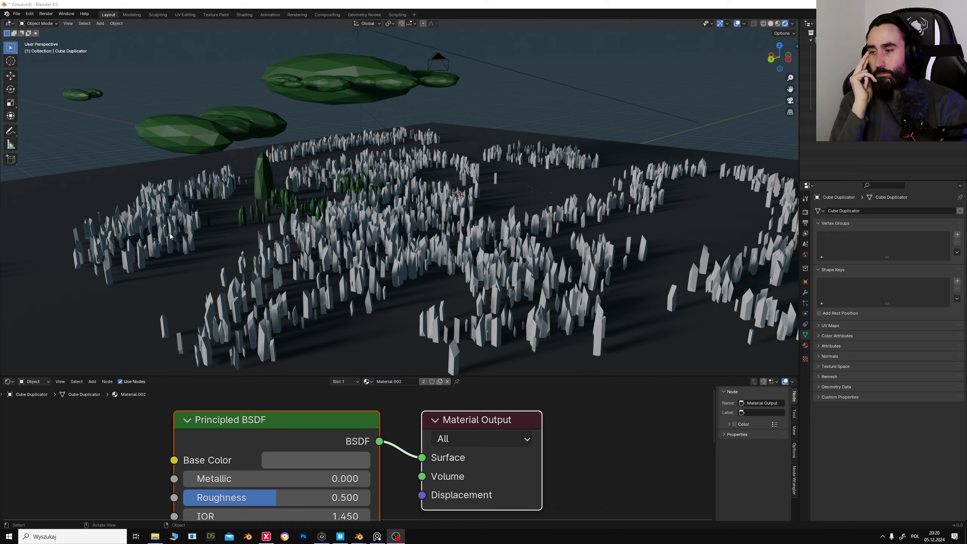
Step: Select the large flattened icosphere floating above the crystal field
middle_click_drag(477, 205, 423, 224)
left_click(422, 186)
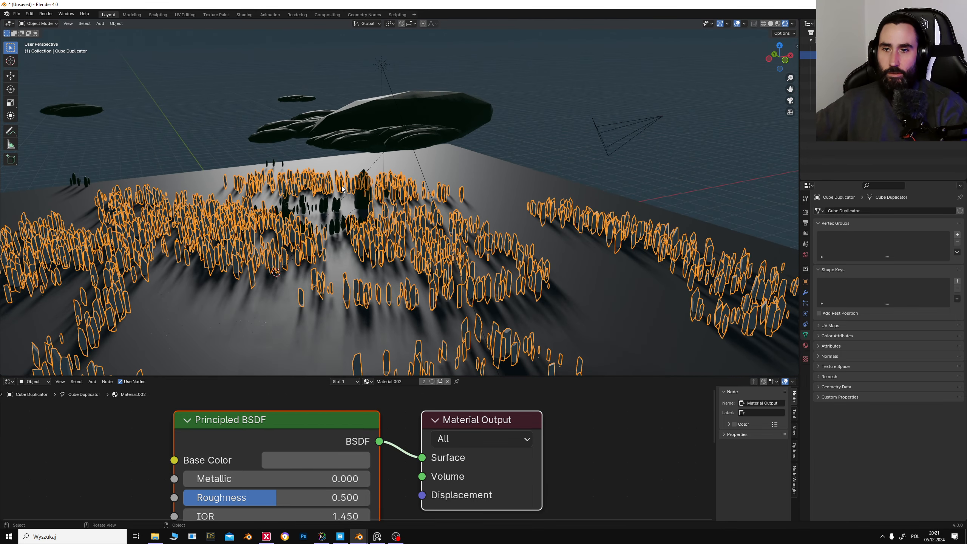
left_click(352, 147)
middle_click_drag(391, 173, 449, 152)
left_click(473, 137)
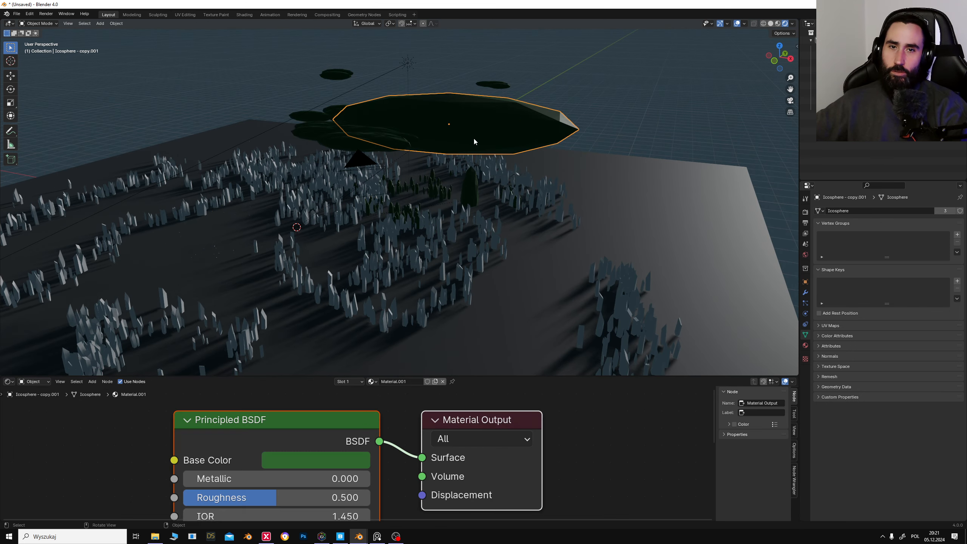
Step: Delete the large flattened icosphere floating above the crystal field
key("Delete")
left_click(469, 229)
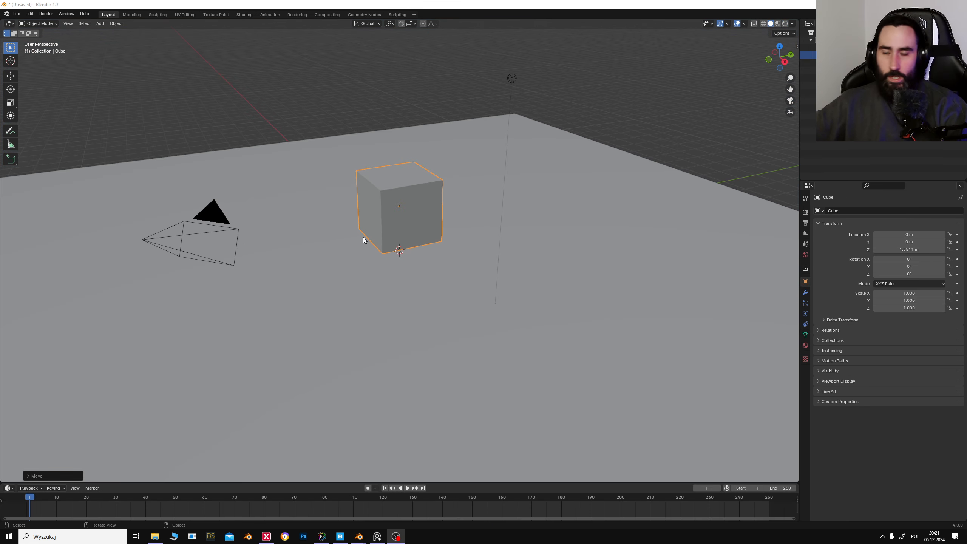
Step: Try stretching the cube along the Z axis to a Z scale of about 4.86
middle_click_drag(362, 238, 412, 206)
key("s")
key("z")
left_click(427, 196)
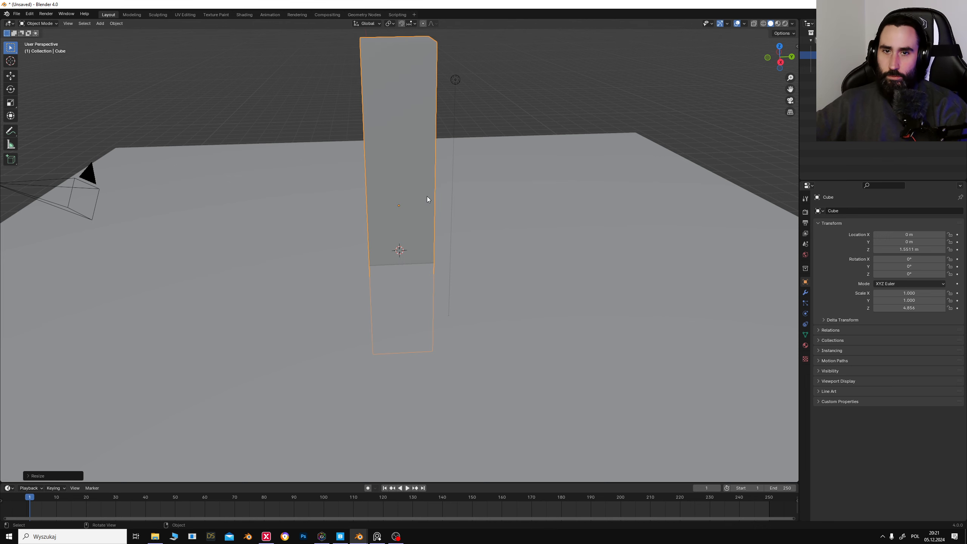
Step: Undo the cube's vertical stretch and its upward move, and return the viewport to solid shading
key("shift+z")
key("ctrl+z")
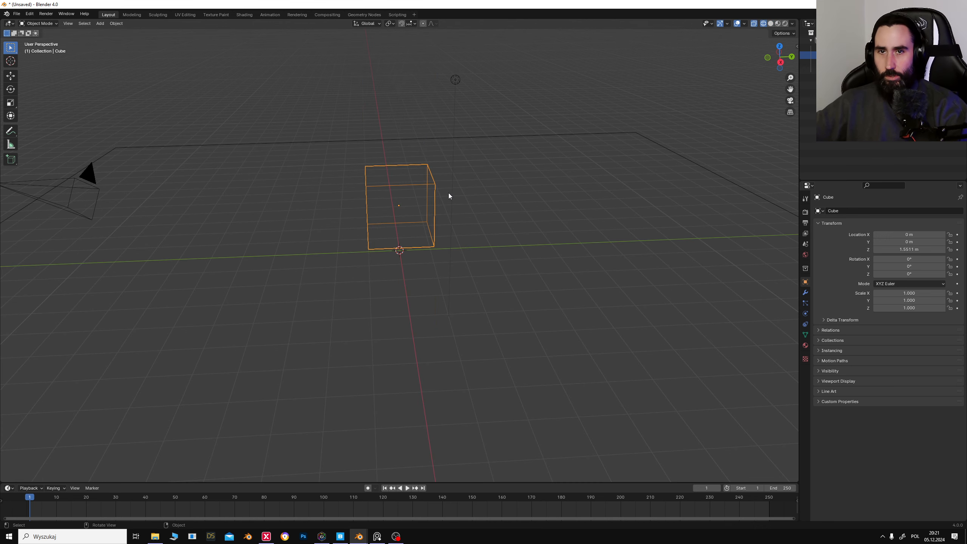
key("ctrl+z")
key("ctrl+z")
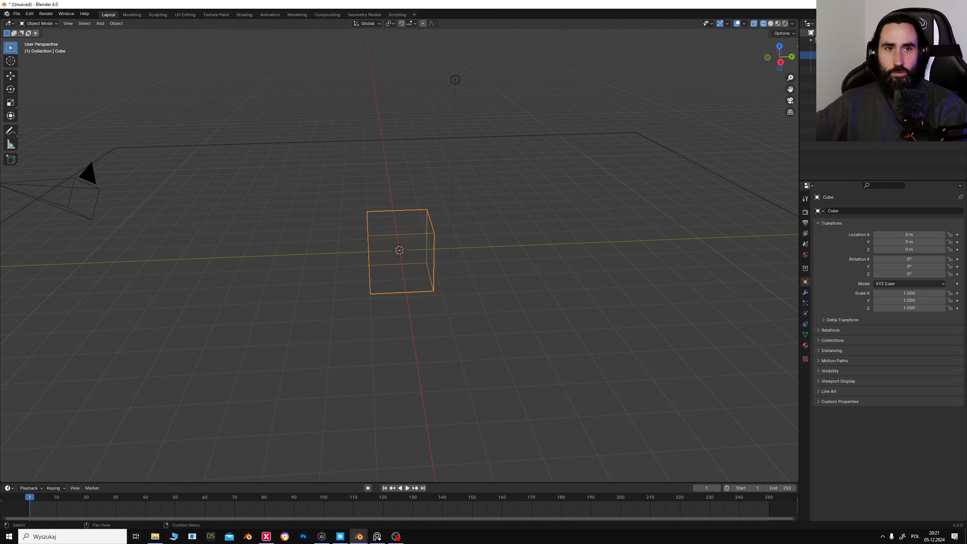
left_click(770, 23)
Step: Raise the cube to about 2.42 m on Z and stretch it vertically to a Z scale of about 11.6
key("g")
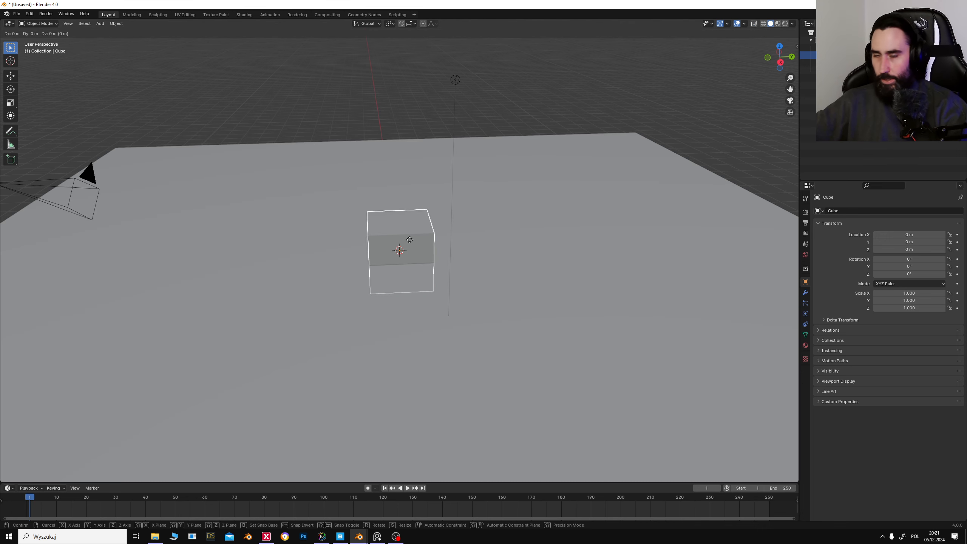
key("z")
left_click(396, 177)
key("s")
key("z")
left_click(538, 191)
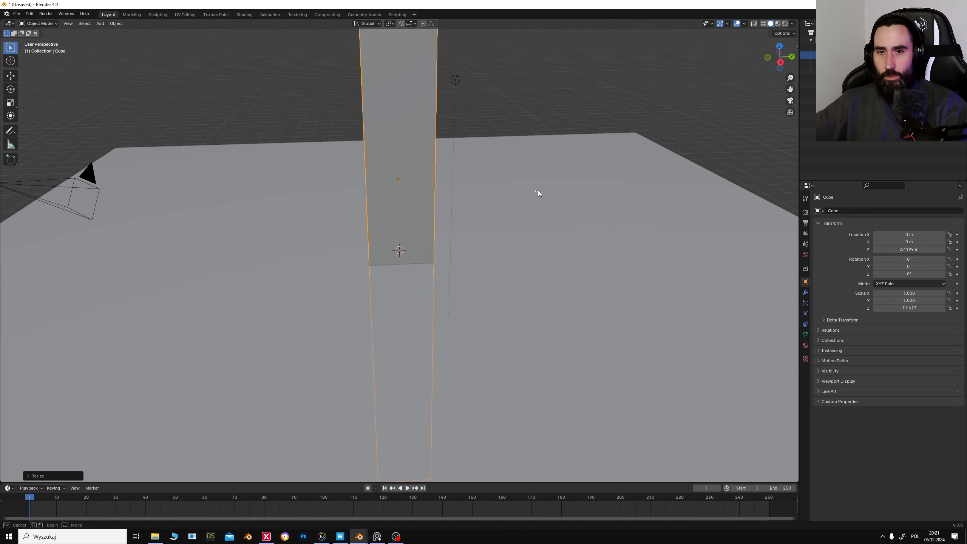
Step: Subdivide the ground plane and the tall cube together several times in Edit Mode
right_click(251, 211)
left_click(38, 23)
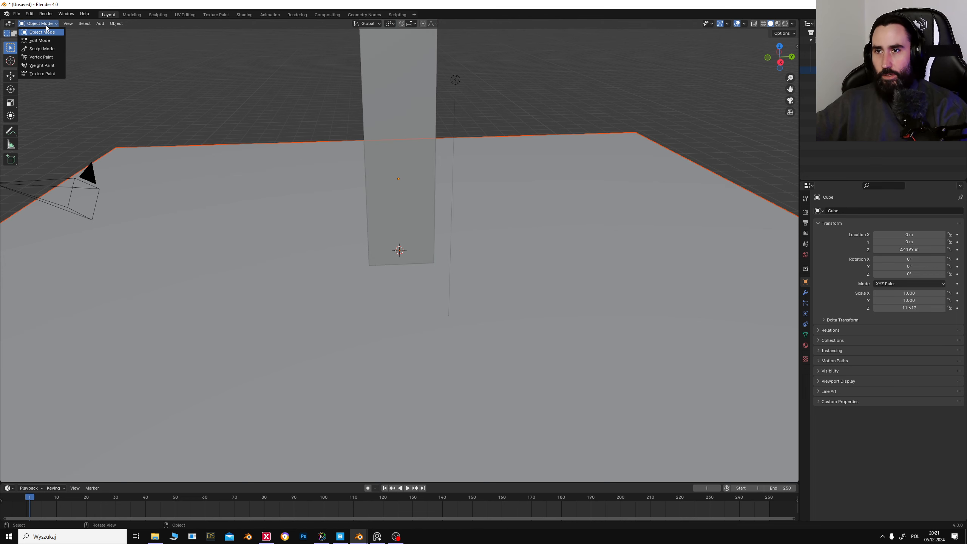
left_click(36, 39)
right_click(272, 230)
left_click(272, 229)
right_click(269, 227)
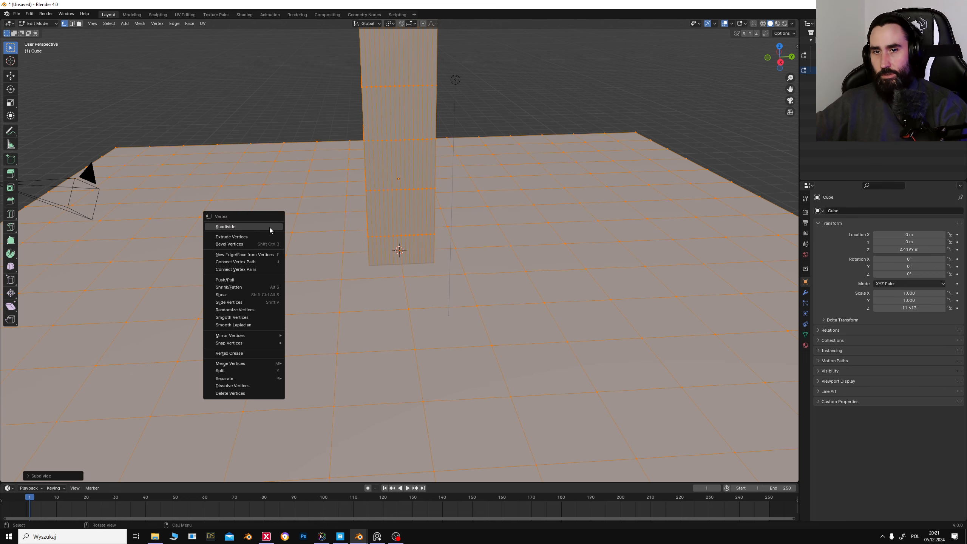
left_click(269, 227)
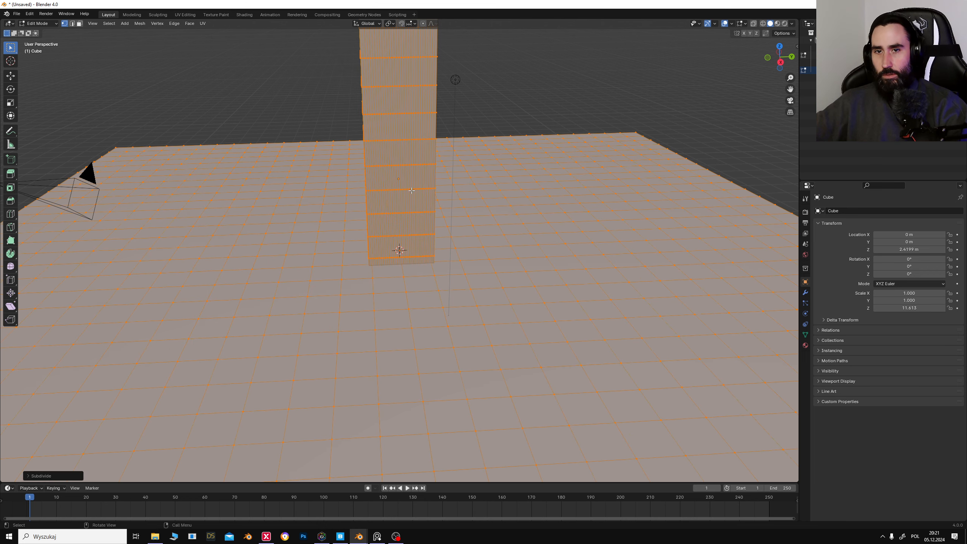
Step: Return to Object Mode and delete the tall cube
left_click(42, 24)
left_click(38, 32)
left_click(428, 107)
key("Delete")
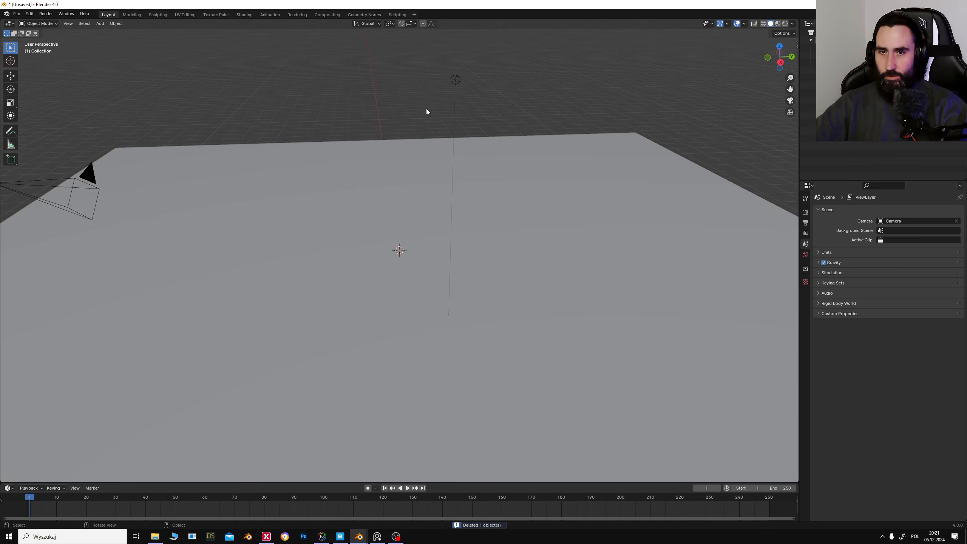
Step: Add a new cube at the plane's center and scale it down to about 0.446
left_click(391, 166)
key("shift+a")
mouse_move(392, 166)
left_click(429, 175)
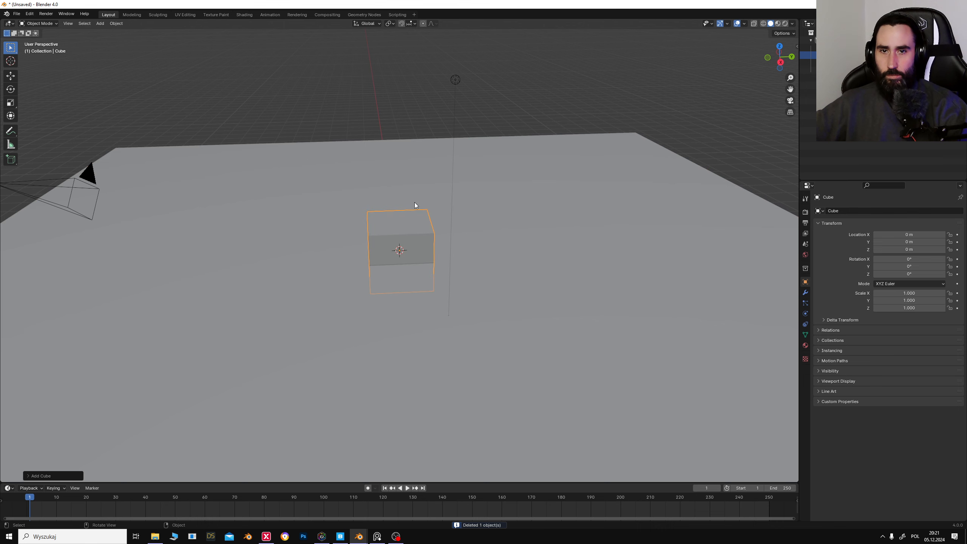
key("s")
left_click(413, 239)
Step: Raise the small cube to about 1.85 m on Z and stretch it vertically into an upright block
key("g")
key("z")
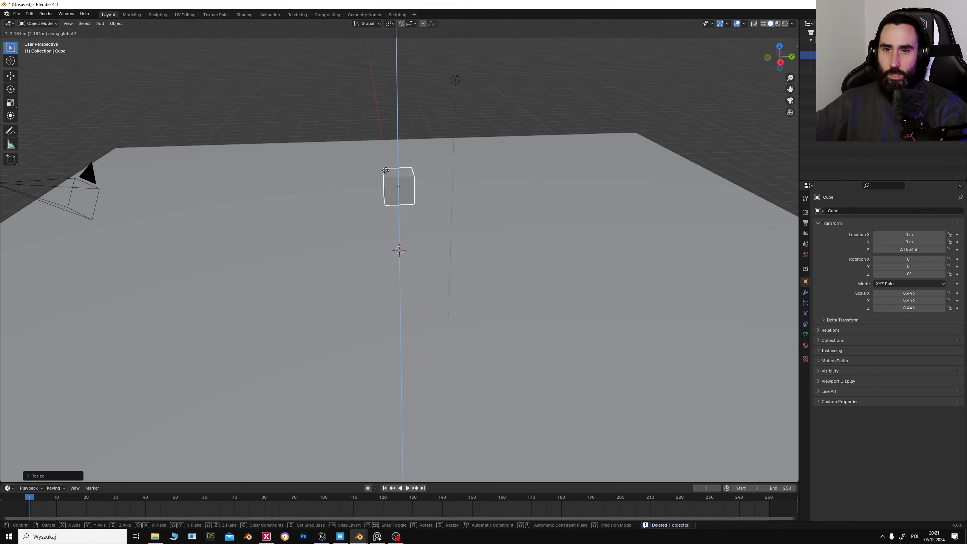
left_click(410, 222)
key("s")
key("z")
left_click(414, 175)
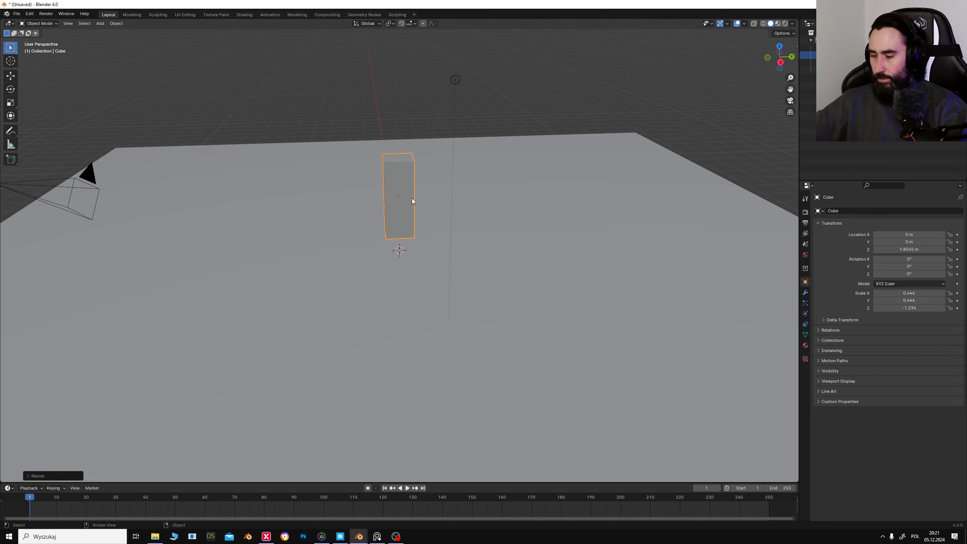
Step: Move the block horizontally to about X -4.73 m, Y -1.36 m and lower it toward the plane
key("g")
key("shift+z")
left_click(363, 168)
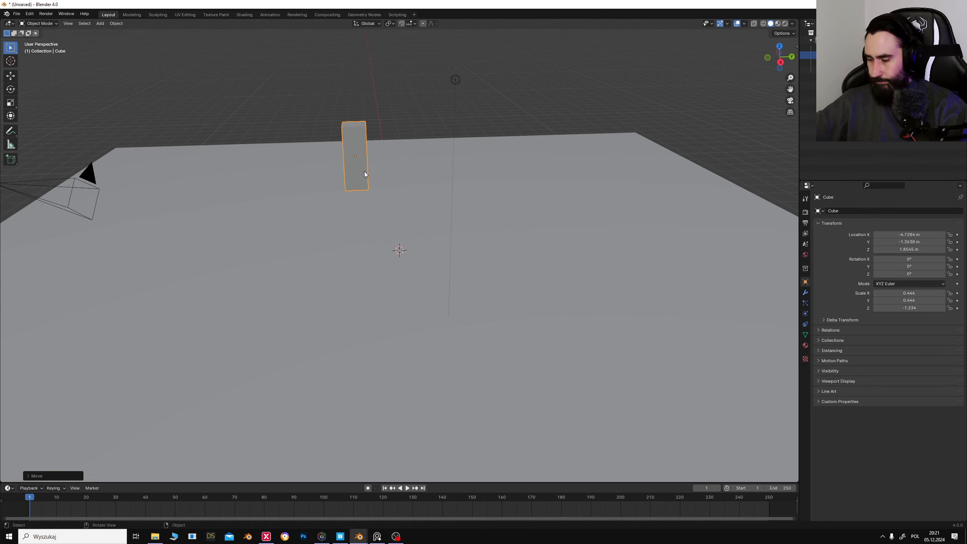
key("g")
key("z")
left_click(380, 202)
Step: Add a particle system to the ground plane, set it to Hair, and enable Advanced
left_click(427, 187)
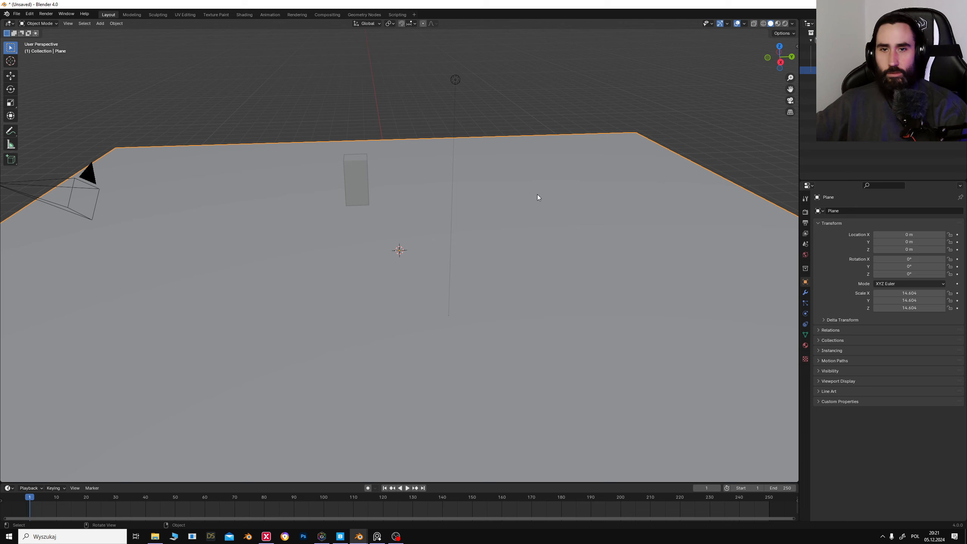
left_click(806, 304)
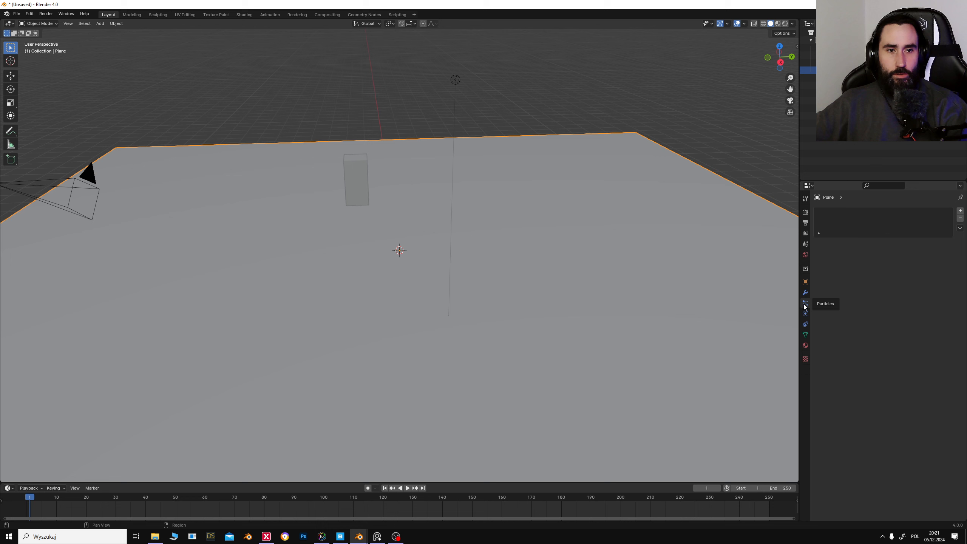
left_click(960, 211)
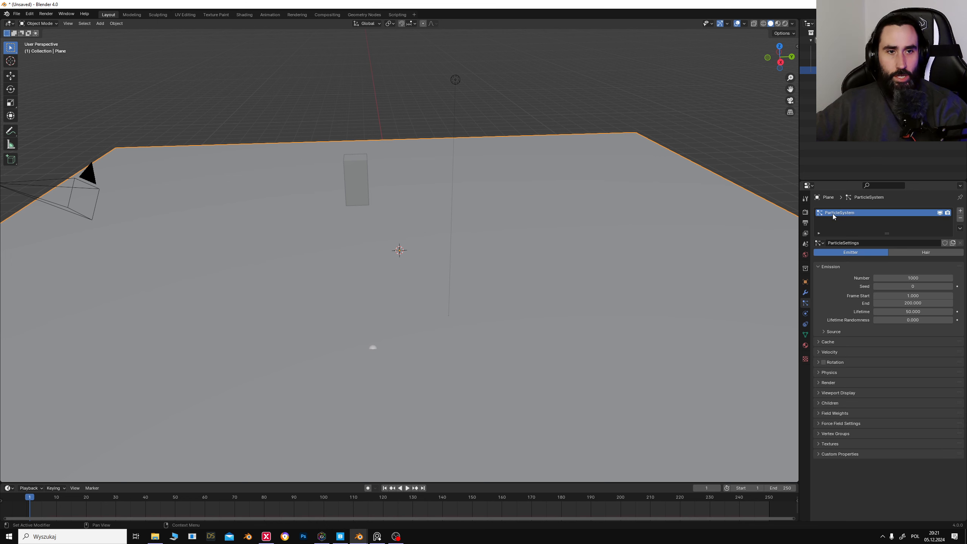
left_click(923, 254)
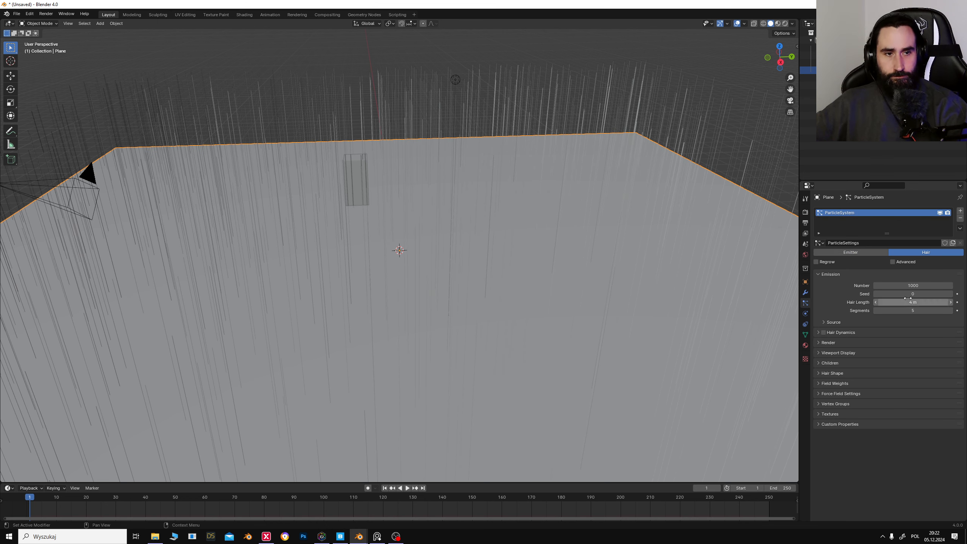
left_click(893, 262)
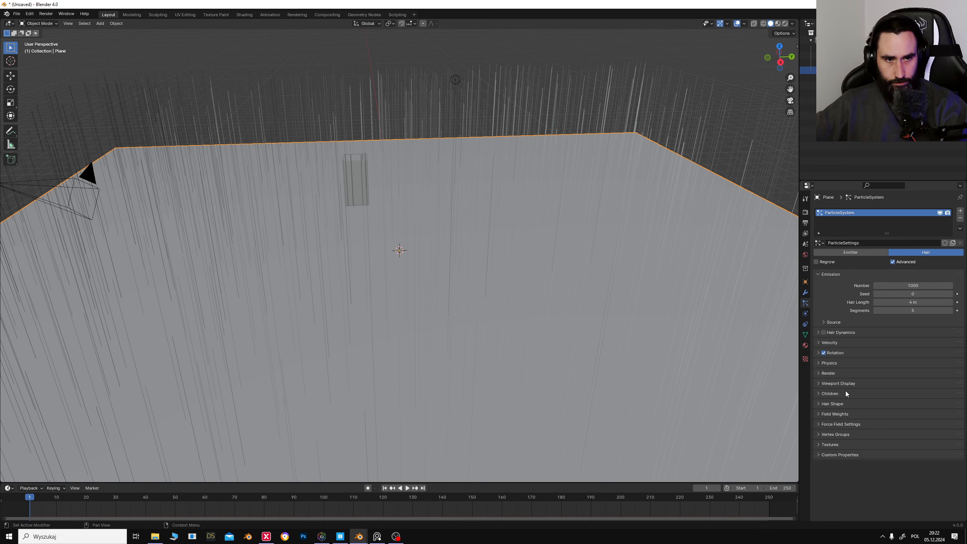
Step: Render the plane's particles as Object, using the upright cube block as the instance object
left_click(827, 372)
left_click(897, 385)
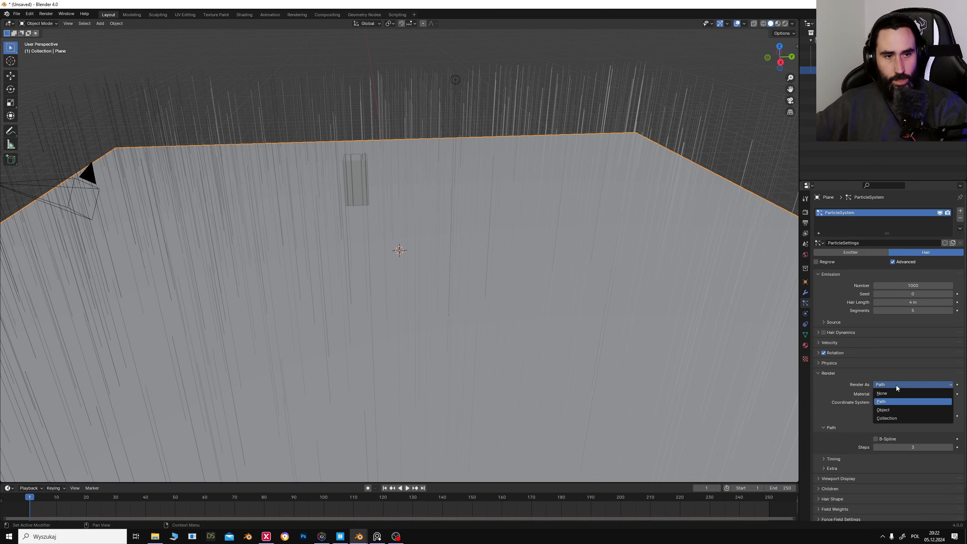
left_click(890, 409)
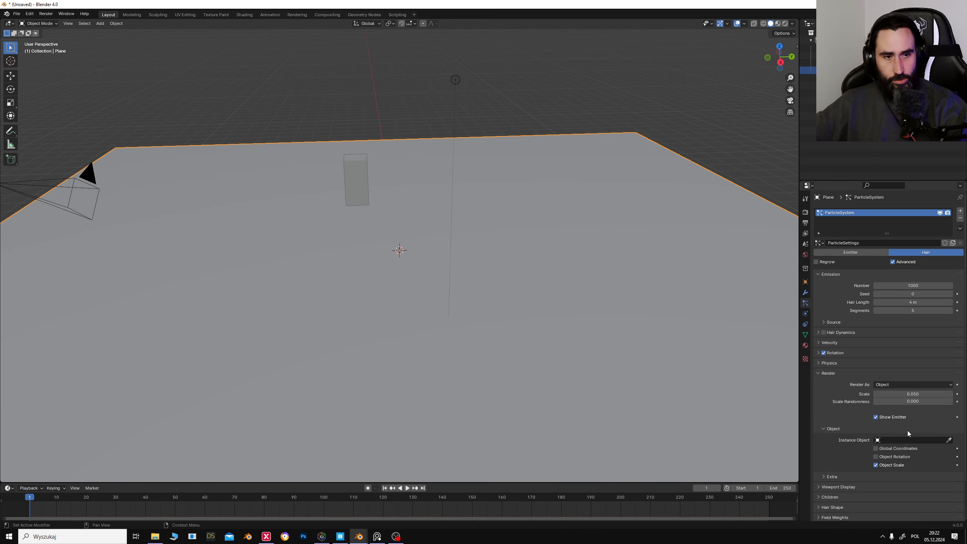
left_click(949, 440)
left_click(354, 177)
Step: Set the particle system's hair length to 5.51 m
middle_click_drag(362, 206, 558, 262)
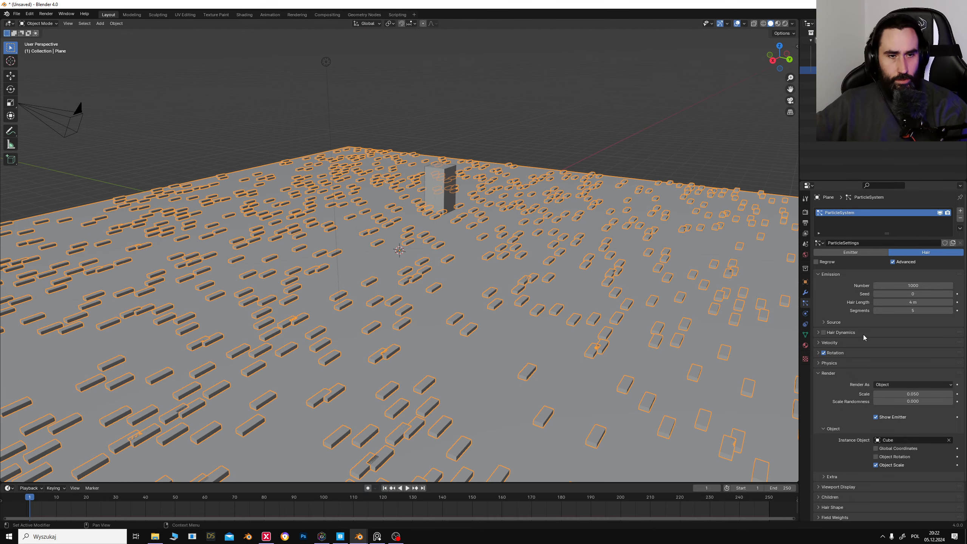
middle_click_drag(699, 340, 677, 343)
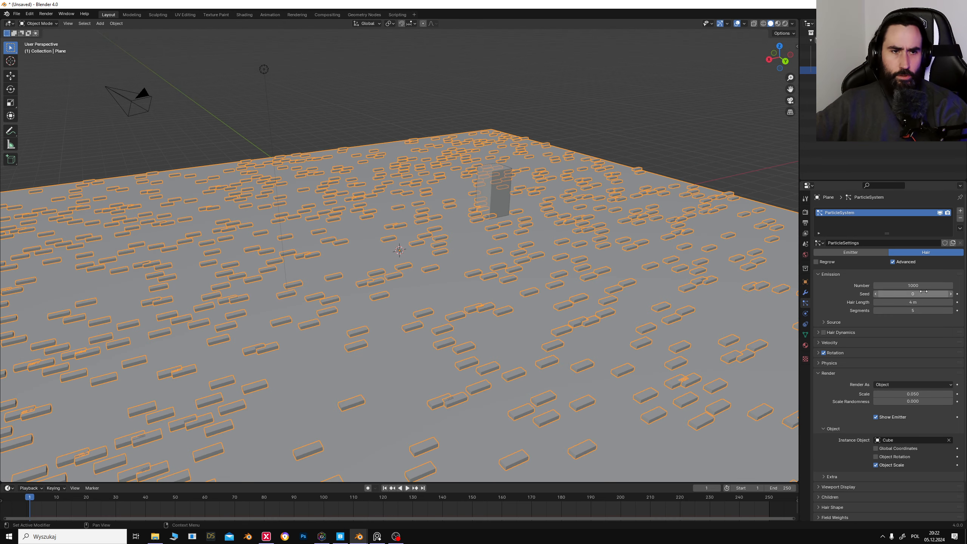
scroll(875, 339, "down", 2)
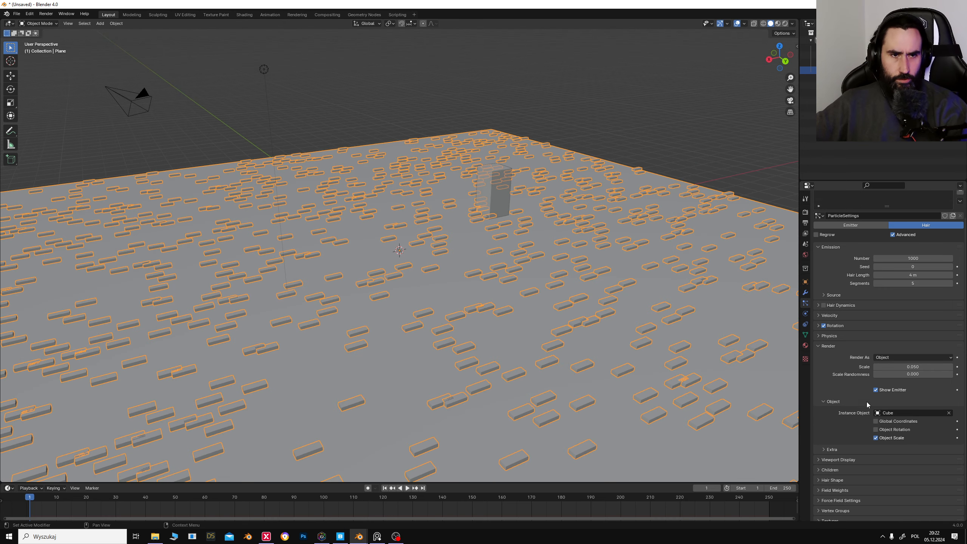
left_click(837, 336)
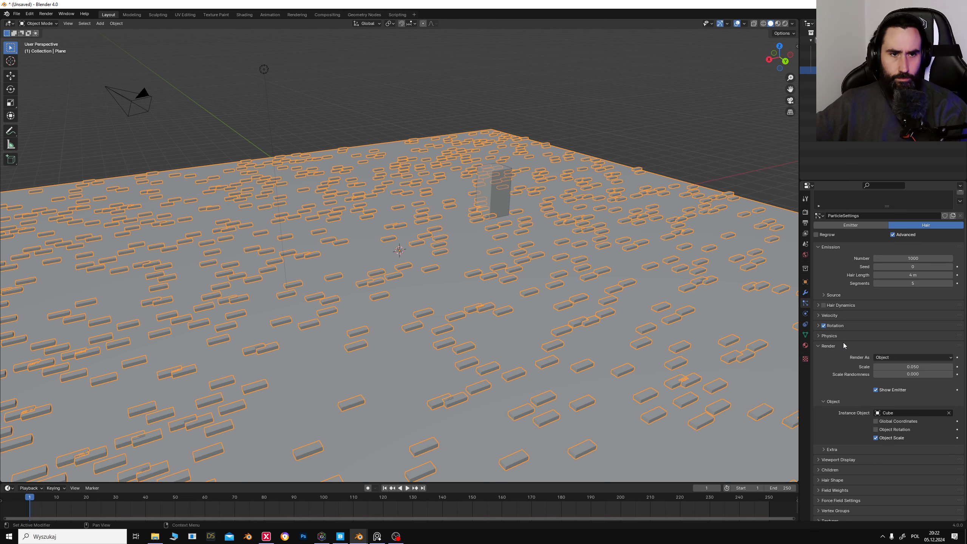
left_click(840, 346)
left_click(841, 375)
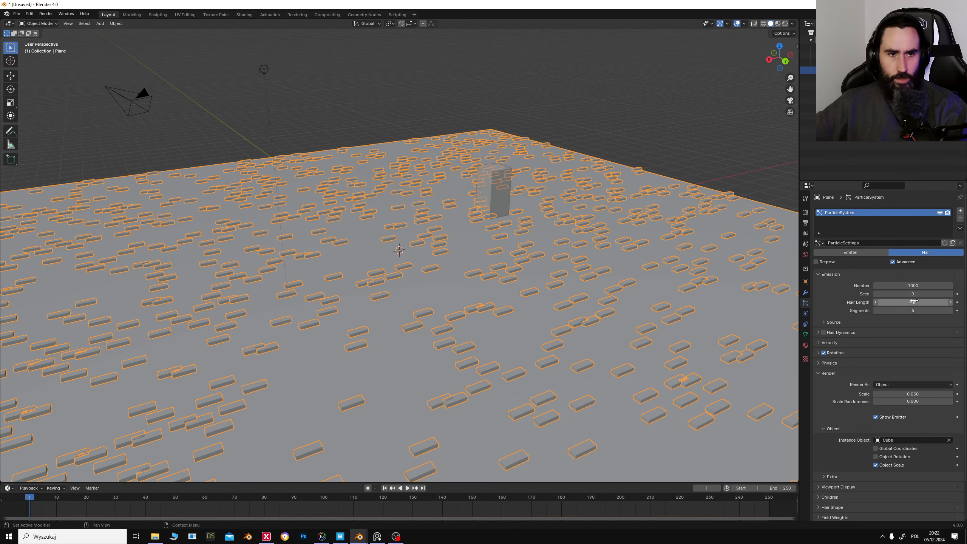
left_click_drag(914, 302, 944, 302)
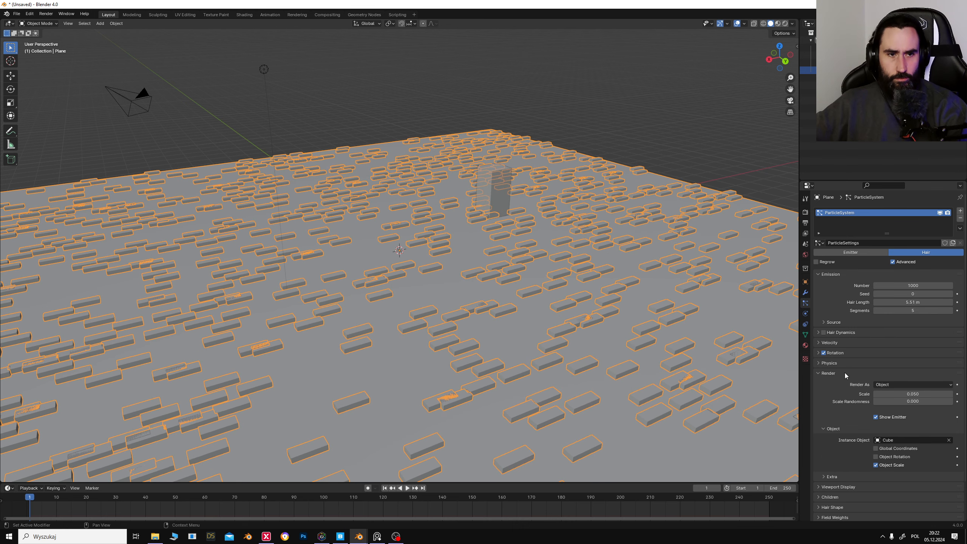
Step: Set the particle velocity to Normal 1.38 m/s, Object Velocity -0.235 and Randomize 1.040
left_click(853, 343)
left_click_drag(914, 415, 891, 407)
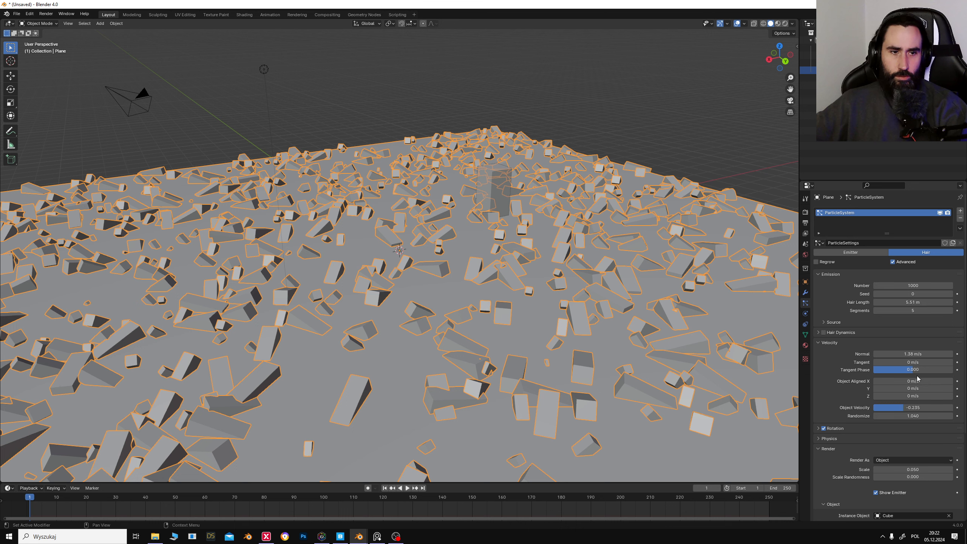
left_click(899, 381)
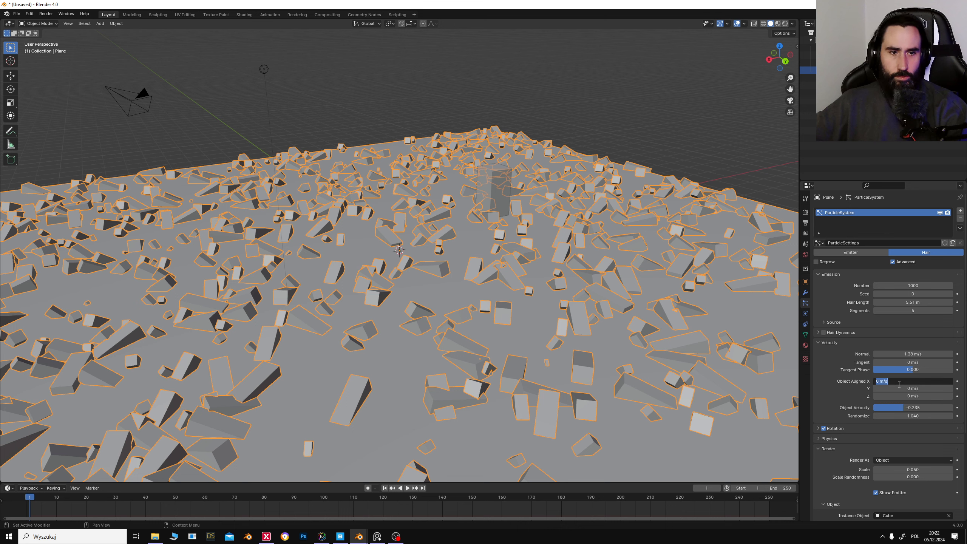
key("Escape")
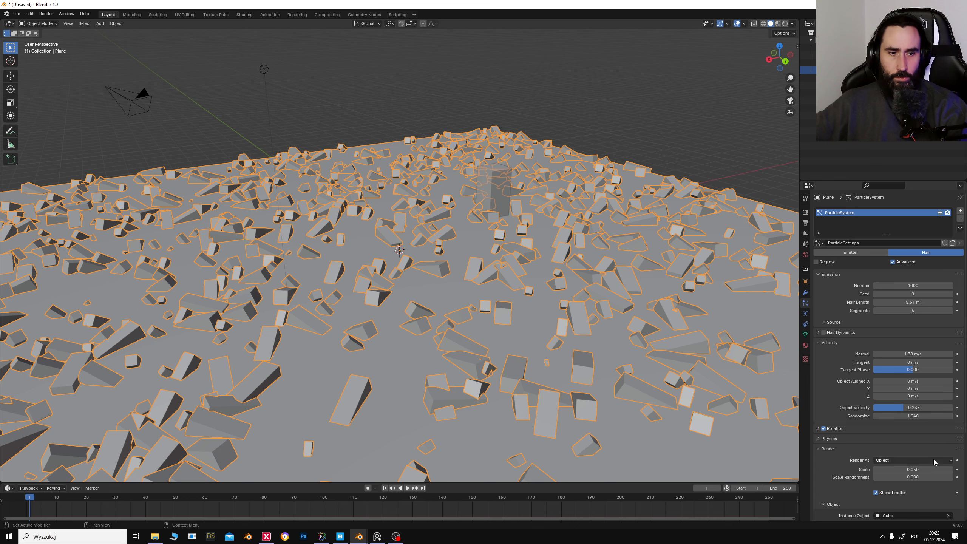
Step: Look through the remaining particle settings, including viewport display, hair dynamics, collisions and rotation
scroll(903, 451, "down", 7)
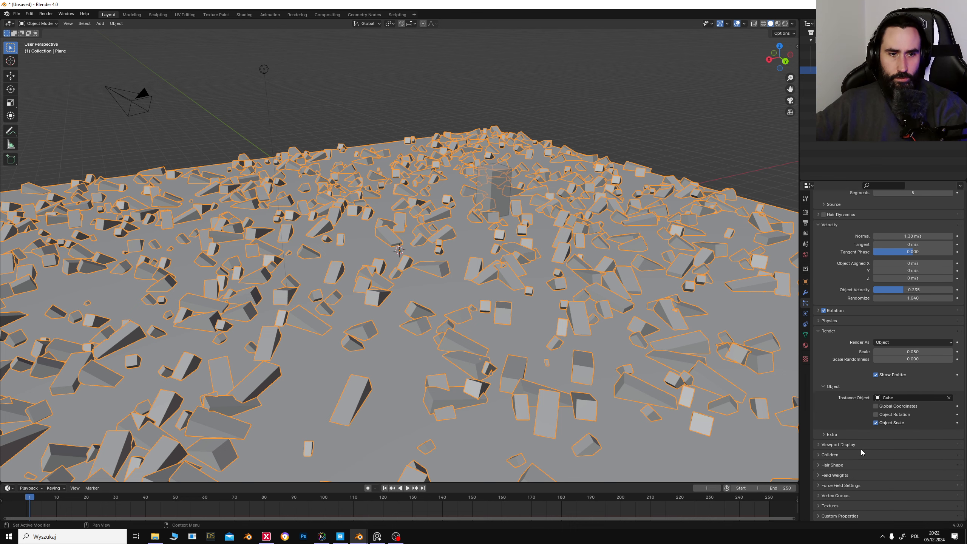
left_click(862, 446)
scroll(864, 453, "down", 3)
left_click(875, 464)
left_click(875, 488)
scroll(875, 472, "down", 5)
left_click(872, 474)
scroll(872, 472, "down", 10)
left_click(868, 495)
scroll(868, 491, "down", 5)
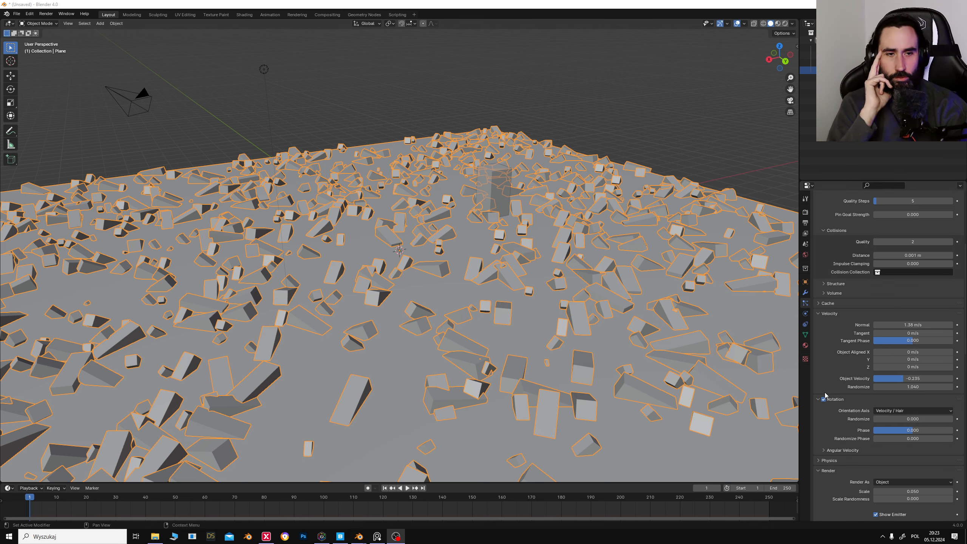
Step: Set the rotation's orientation axis to Global X, and the velocity to Tangent 0.76 m/s, Tangent Phase -0.131 and Randomize 1.530
left_click(913, 411)
left_click(887, 453)
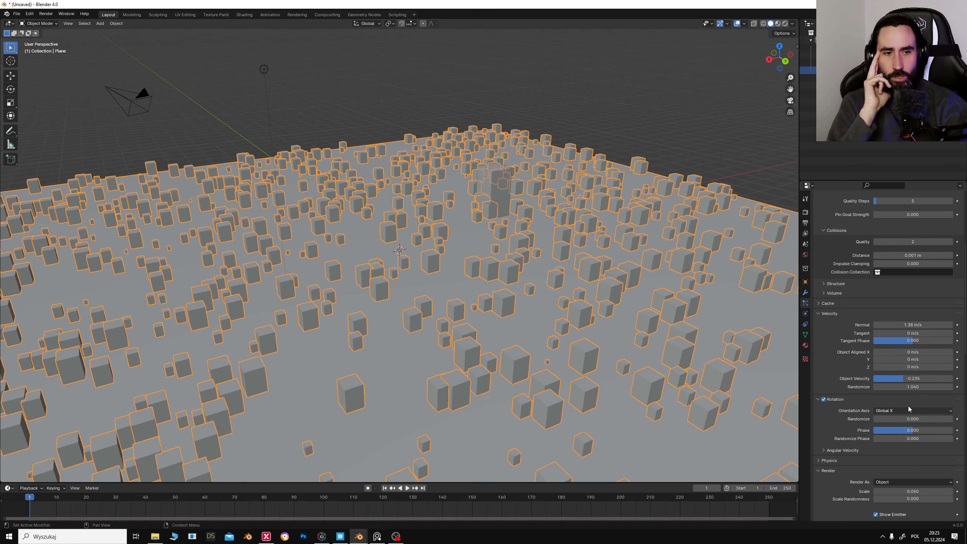
mouse_move(910, 387)
left_mouse_down()
mouse_move(929, 387)
mouse_move(900, 387)
left_mouse_up()
mouse_move(910, 341)
left_mouse_down()
mouse_move(939, 342)
mouse_move(906, 341)
mouse_move(921, 334)
mouse_move(908, 334)
left_mouse_up()
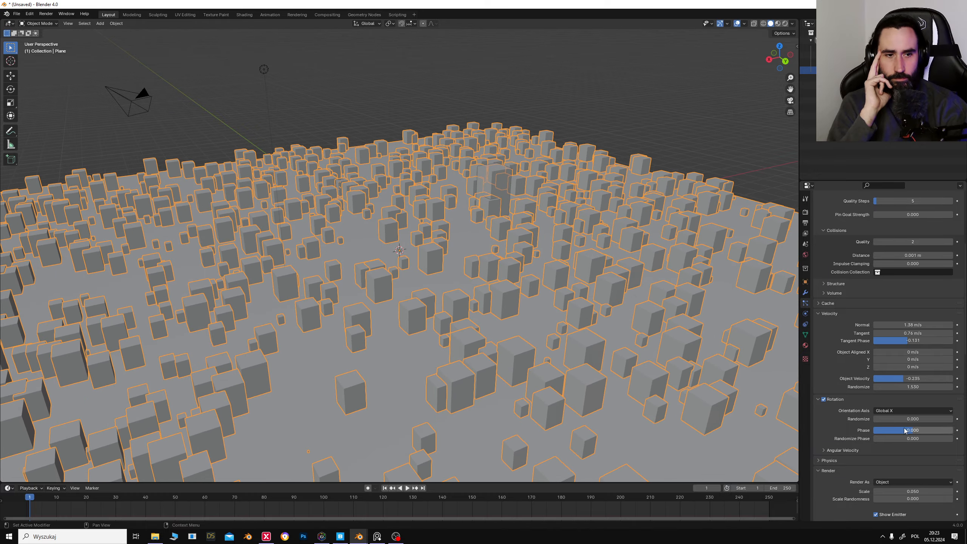
Step: Set the particles' rotation Phase to -0.047 and Randomize Phase to about 0.319
mouse_move(913, 430)
left_mouse_down()
mouse_move(899, 430)
mouse_move(911, 430)
left_mouse_up()
mouse_move(911, 439)
left_mouse_down()
mouse_move(932, 438)
mouse_move(924, 439)
left_mouse_up()
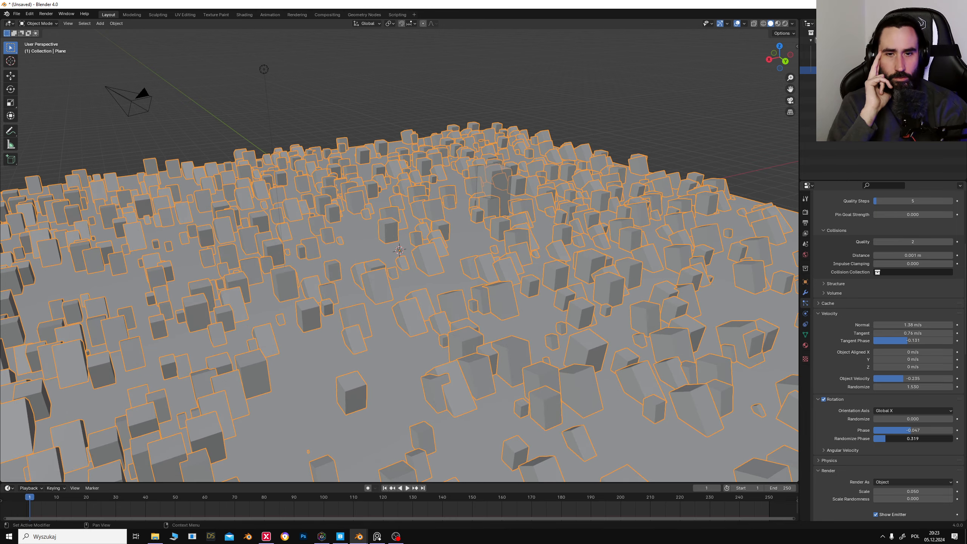
Step: Deselect the ground plane and switch the viewport to rendered shading to view the scattered cubes under the scene light
middle_click_drag(698, 223, 643, 211)
left_click_drag(641, 210, 645, 210)
left_click(648, 143)
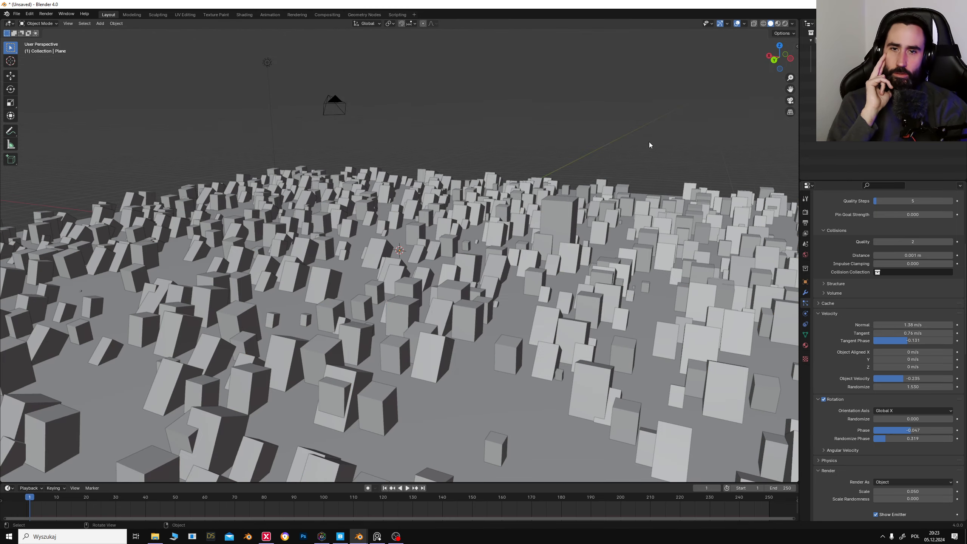
middle_click_drag(636, 256, 595, 240)
left_click(786, 24)
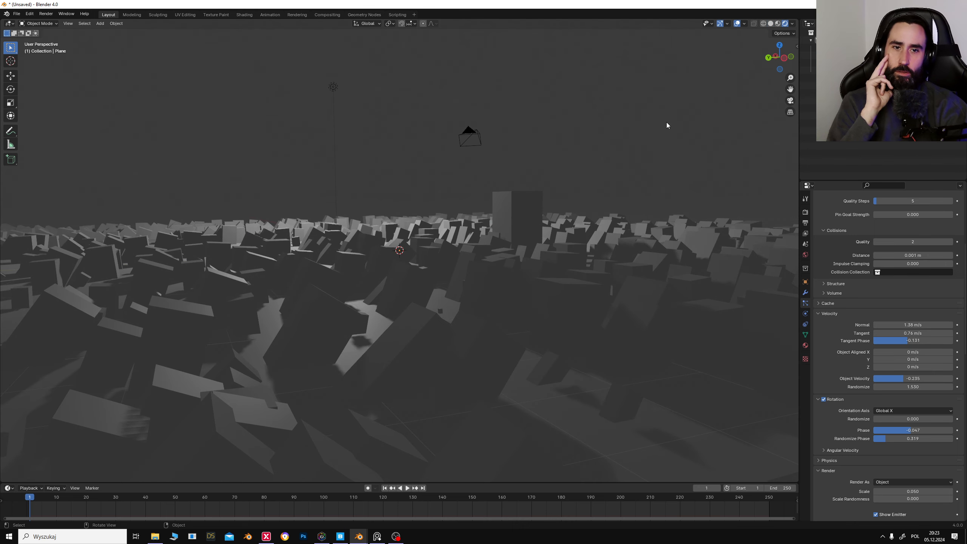
middle_click_drag(518, 205, 546, 207)
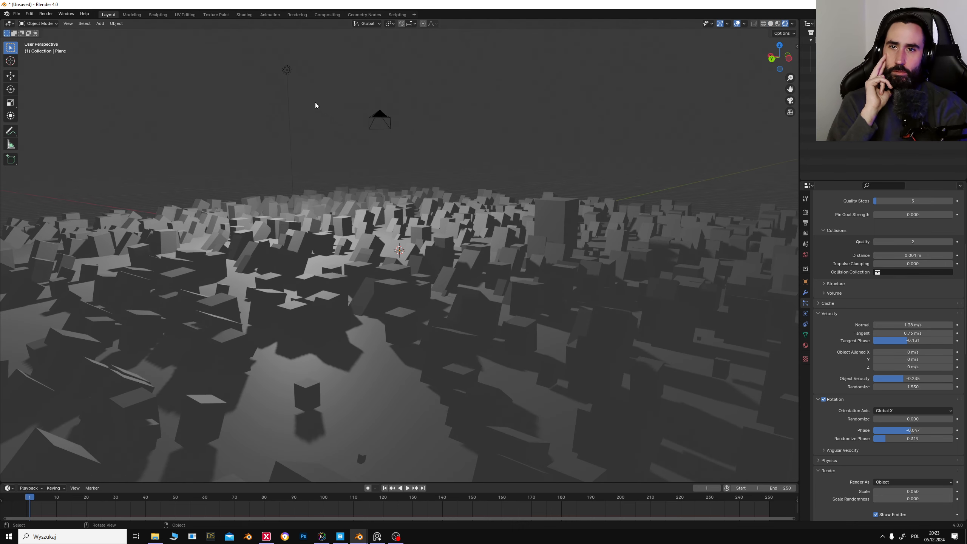
Step: Move the light along the global Z axis, and select the ground plane again
left_click(287, 70)
key("g")
key("z")
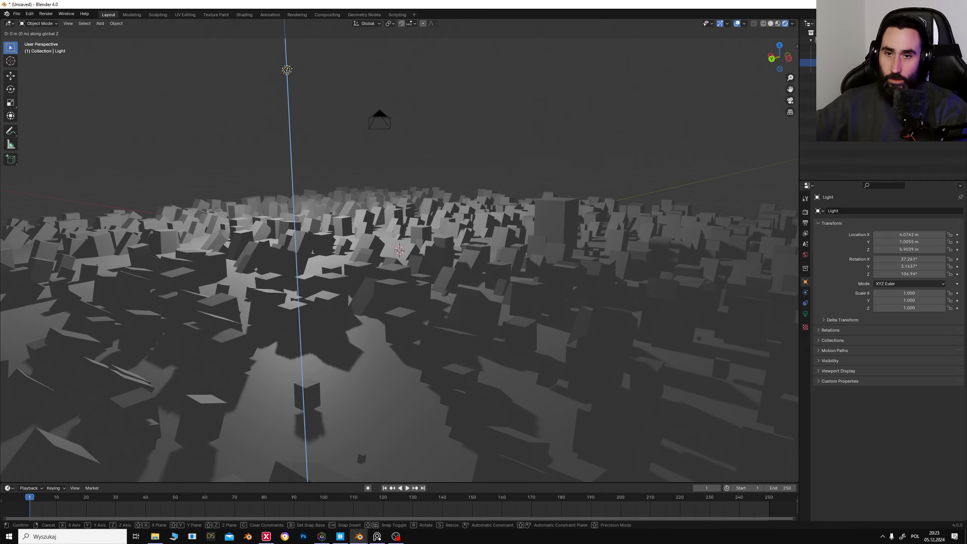
left_click(312, 127)
middle_click_drag(466, 162, 544, 219)
left_click(503, 256)
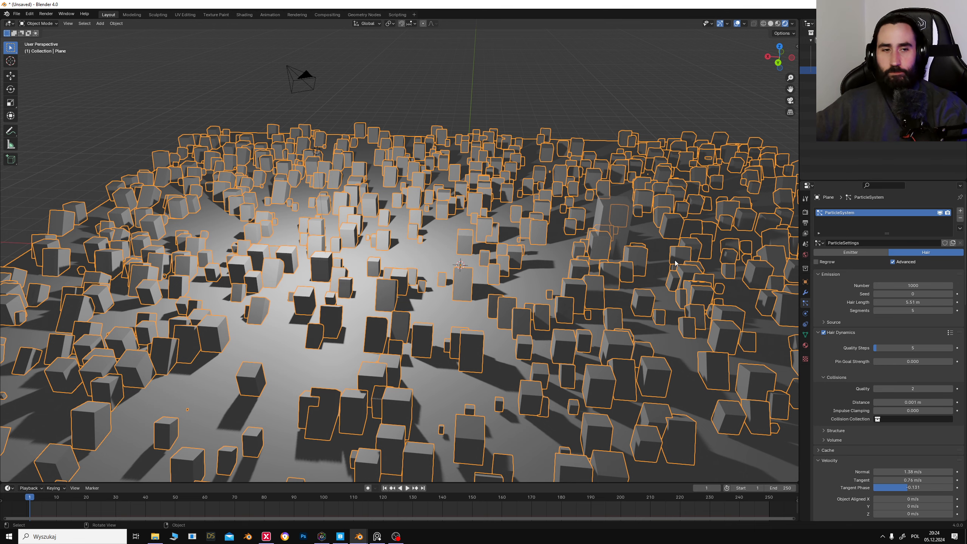
middle_click_drag(515, 268, 513, 269)
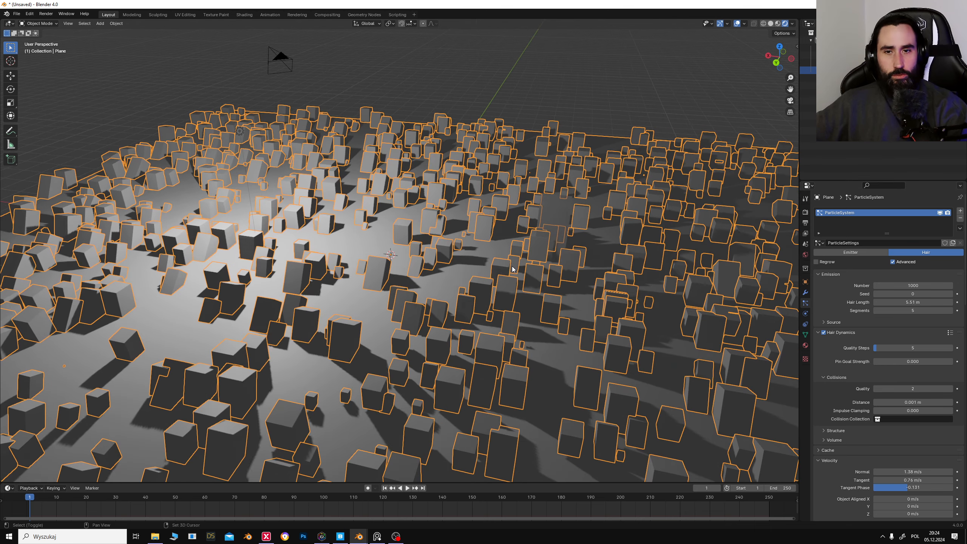
left_click(590, 130)
left_click(485, 239)
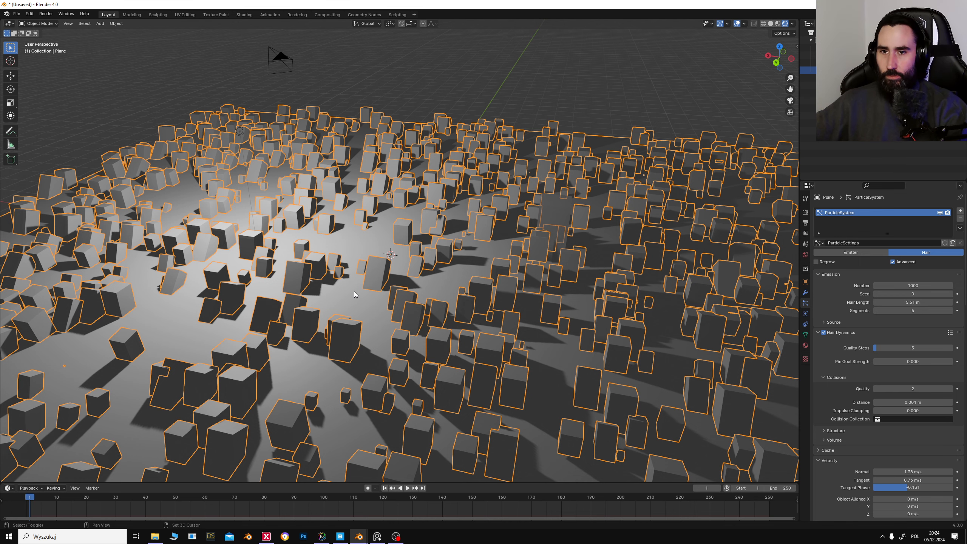
Step: Add a new cube and scale it along Z into a tall tower
key("shift+a")
mouse_move(356, 290)
left_click(398, 299)
key("s")
key("z")
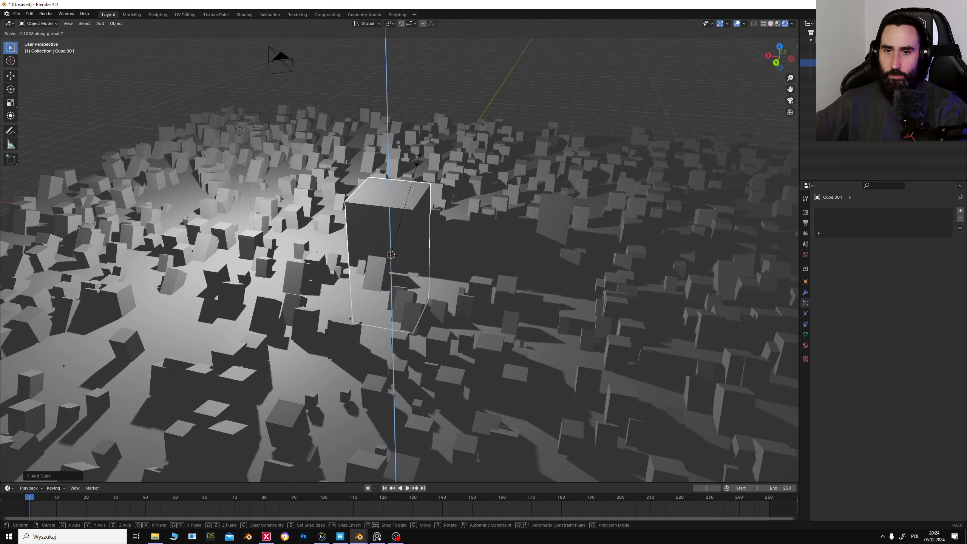
left_click(482, 491)
Step: Reposition the tower horizontally among the scattered cubes, keeping its Z position locked
key("g")
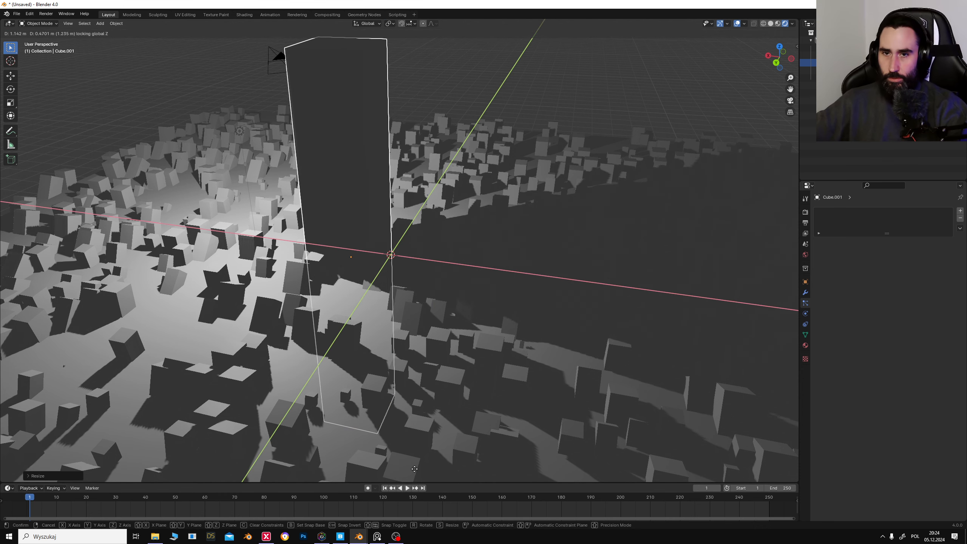
left_click(483, 332)
middle_click_drag(527, 259, 399, 221)
key("g")
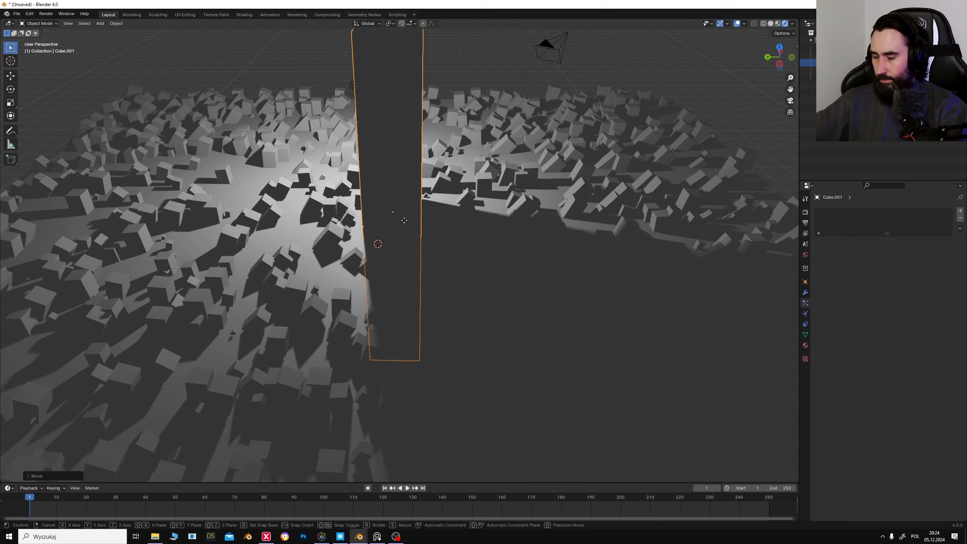
key("shift+z")
left_click(535, 226)
Step: Select the ground plane and switch it to Weight Paint mode
left_click(34, 24)
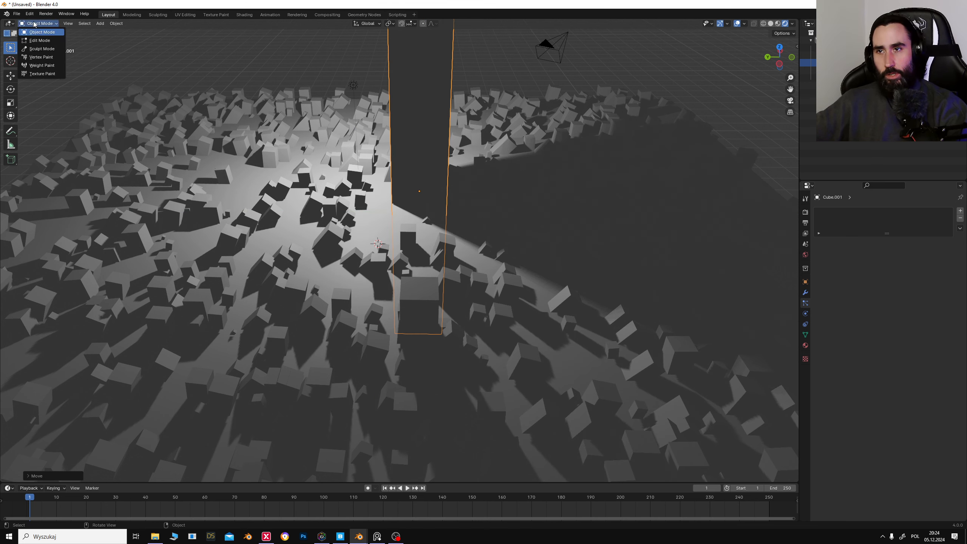
left_click(53, 41)
key("alt+a")
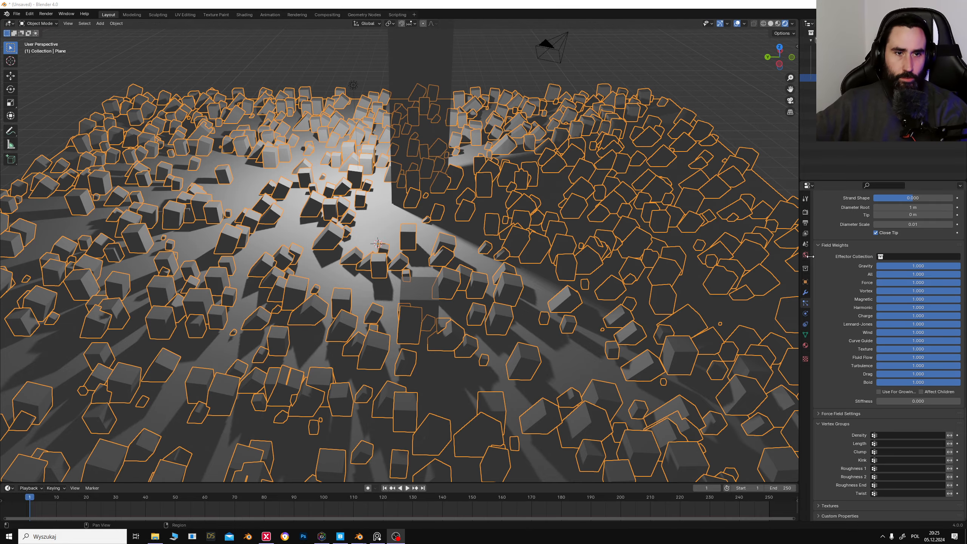
middle_click_drag(587, 229, 581, 242)
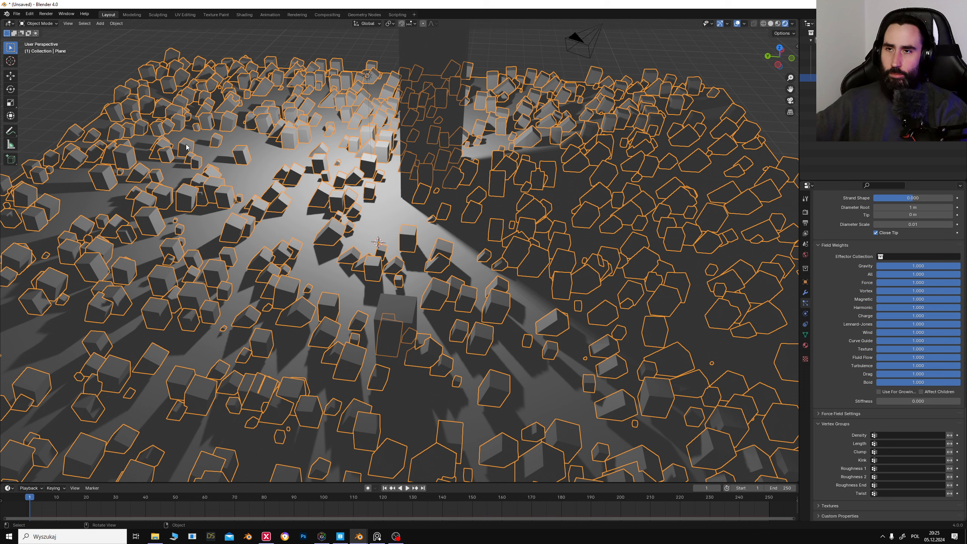
left_click(38, 24)
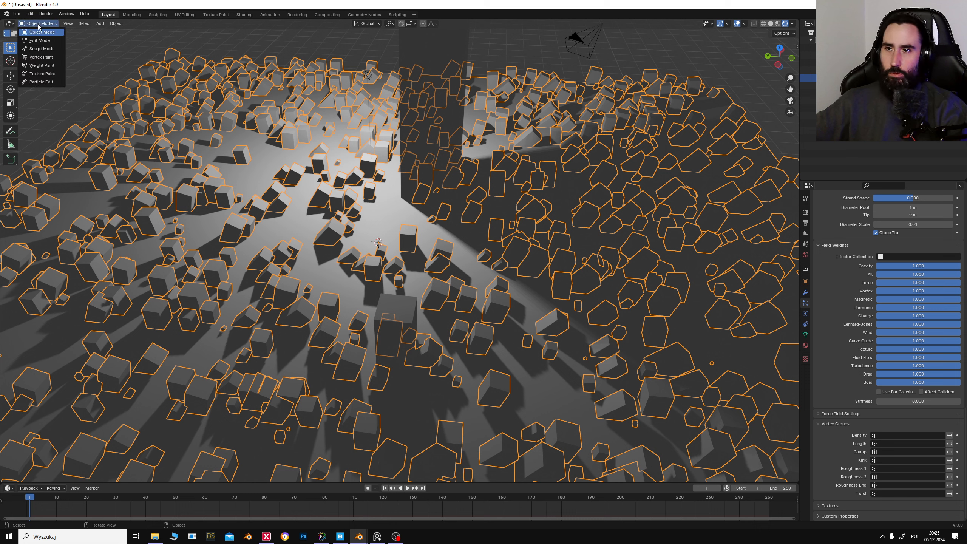
left_click(46, 65)
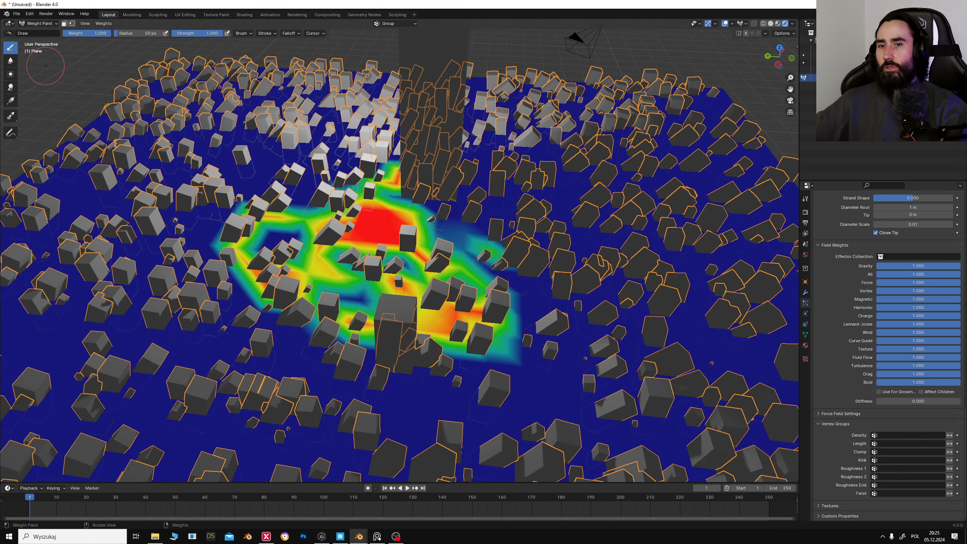
Step: Rework the painted weights near the plane's centre and paint additional patches beside them with the Draw brush at weight 1.000
mouse_move(333, 218)
left_mouse_down("ctrl")
mouse_move(392, 223)
mouse_move(361, 202)
mouse_move(316, 263)
mouse_move(500, 305)
mouse_move(247, 278)
mouse_move(304, 221)
mouse_move(376, 182)
mouse_move(383, 219)
mouse_move(289, 183)
mouse_move(312, 236)
mouse_move(229, 259)
mouse_move(205, 299)
mouse_move(217, 316)
mouse_move(270, 281)
left_mouse_up("ctrl")
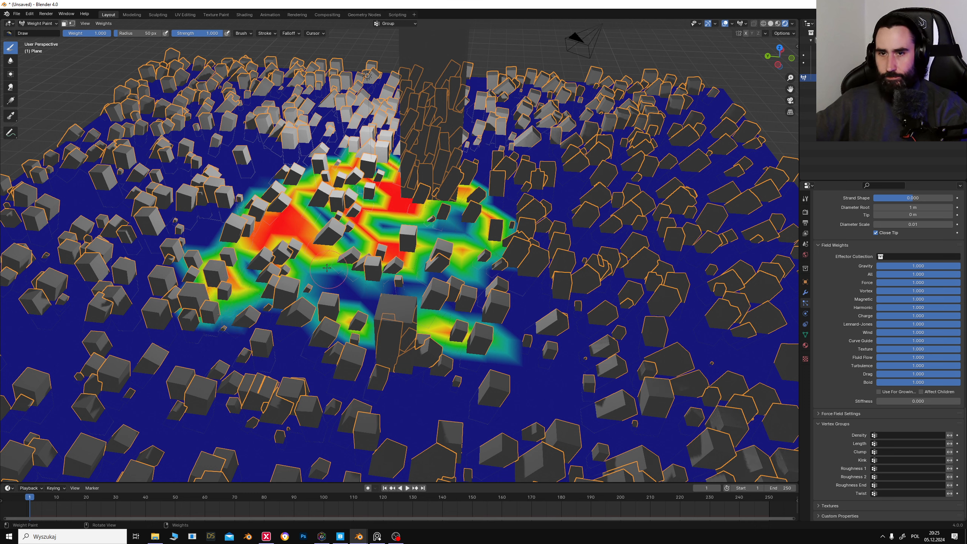
mouse_move(326, 268)
left_mouse_down()
mouse_move(257, 278)
mouse_move(270, 233)
mouse_move(213, 236)
mouse_move(343, 289)
mouse_move(304, 247)
mouse_move(318, 280)
mouse_move(339, 228)
mouse_move(419, 172)
mouse_move(456, 228)
mouse_move(468, 309)
left_mouse_up()
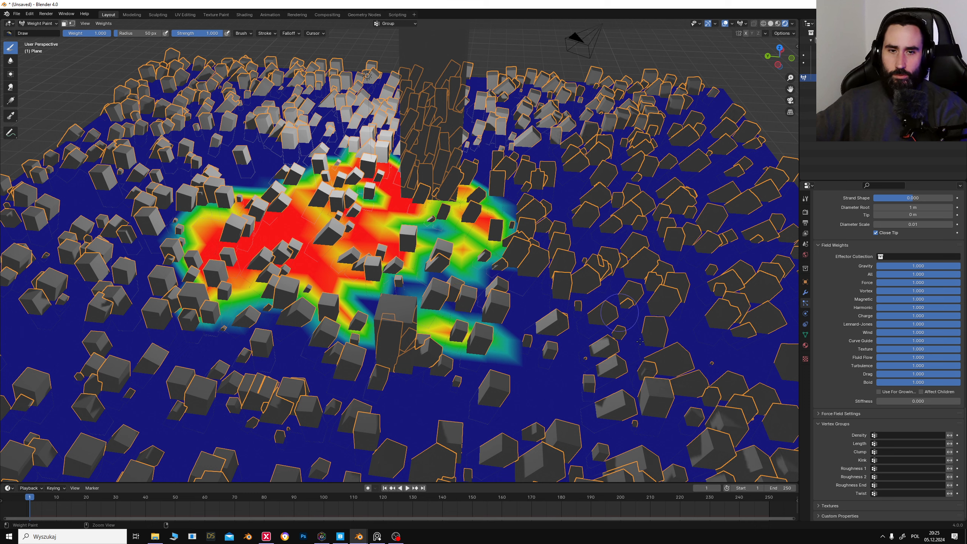
mouse_move(621, 343)
left_mouse_down()
mouse_move(634, 356)
mouse_move(669, 171)
mouse_move(697, 125)
mouse_move(654, 158)
left_mouse_up()
middle_click_drag(567, 213, 434, 214)
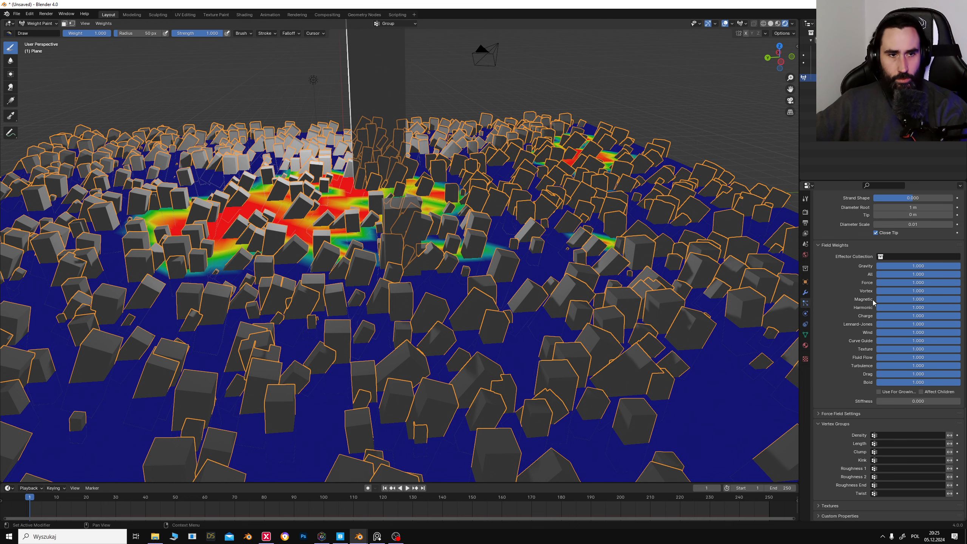
Step: Assign the vertex group named Group to both Density and Length in the particle system's vertex group settings
scroll(874, 302, "up", 7)
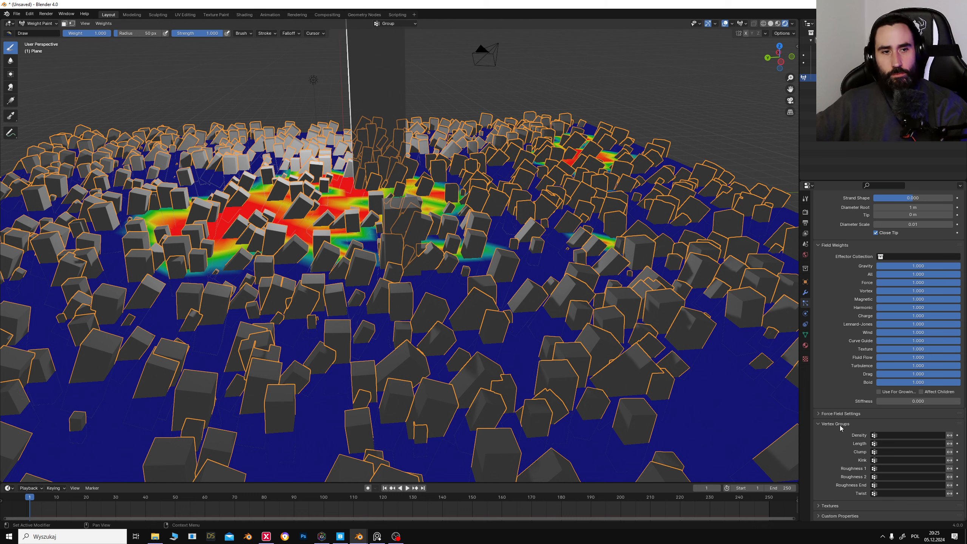
left_click(831, 424)
left_click(835, 317)
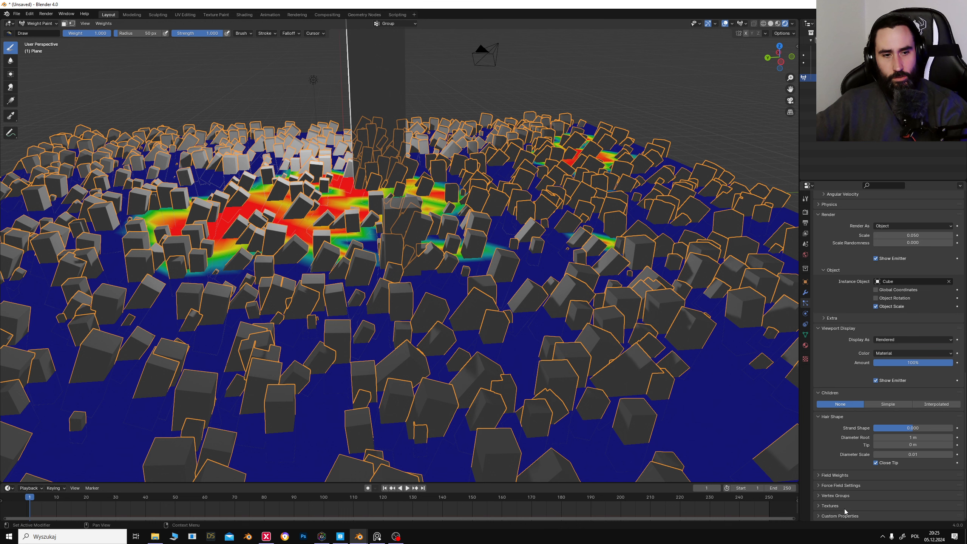
left_click(887, 500)
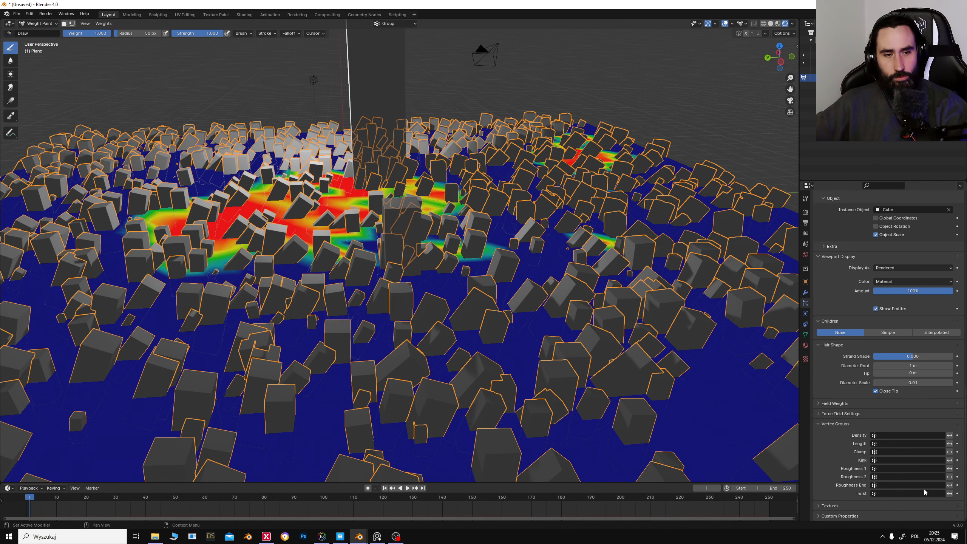
left_click(932, 436)
left_click(887, 452)
left_click(904, 444)
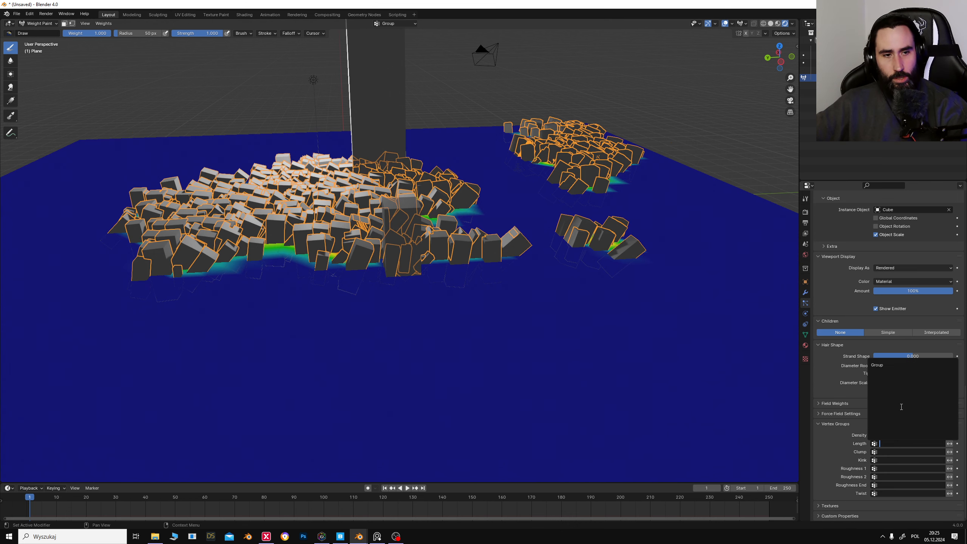
left_click(883, 365)
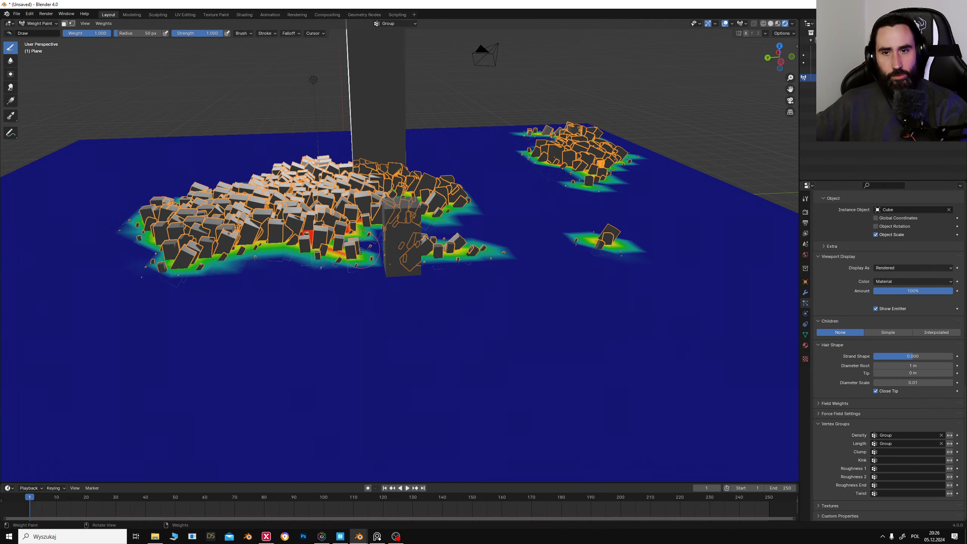
Step: Paint more weight patches around the tower and across the empty parts of the plane to spread cubes there
mouse_move(361, 251)
middle_mouse_down()
mouse_move(442, 287)
mouse_move(464, 235)
middle_mouse_up()
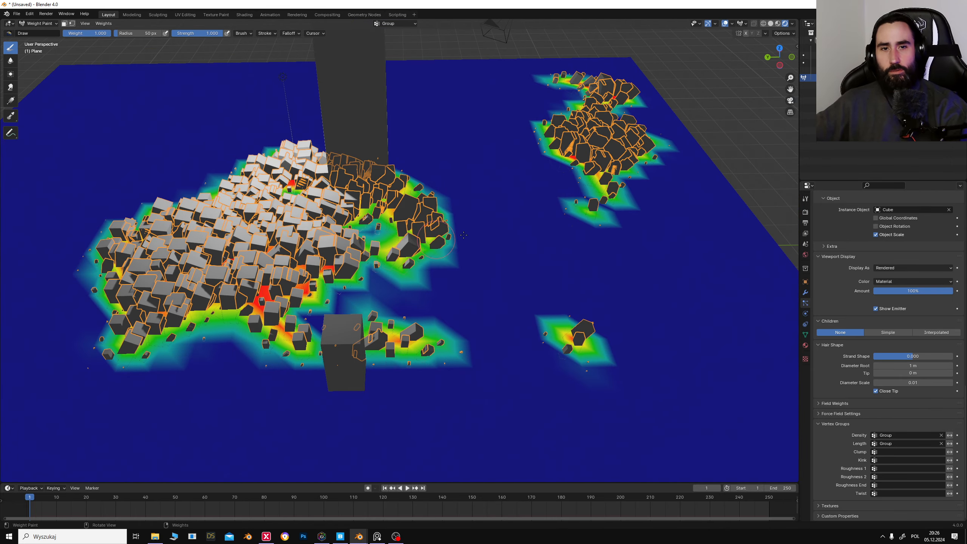
mouse_move(609, 211)
left_mouse_down()
mouse_move(571, 225)
mouse_move(530, 191)
mouse_move(537, 199)
mouse_move(495, 196)
left_mouse_up()
mouse_move(716, 280)
left_mouse_down()
mouse_move(663, 298)
mouse_move(693, 301)
left_mouse_up()
mouse_move(571, 284)
left_mouse_down()
mouse_move(506, 270)
mouse_move(484, 289)
mouse_move(541, 243)
left_mouse_up()
mouse_move(442, 173)
left_mouse_down()
mouse_move(447, 162)
mouse_move(396, 129)
mouse_move(282, 133)
mouse_move(193, 152)
left_mouse_up()
middle_click_drag(196, 170, 445, 192)
scroll(445, 192, "up", 2)
left_click(695, 357)
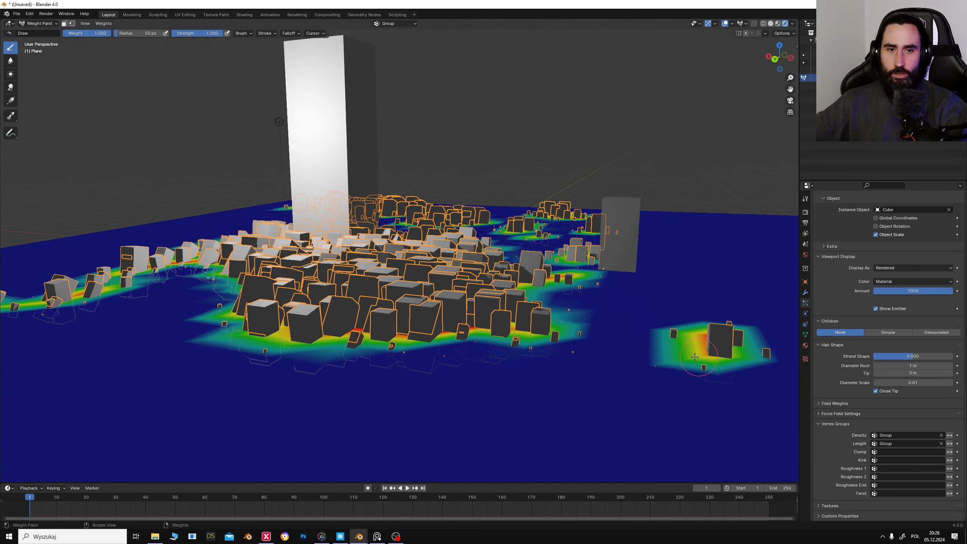
left_click_drag(702, 336, 647, 348)
left_click_drag(719, 238, 710, 252)
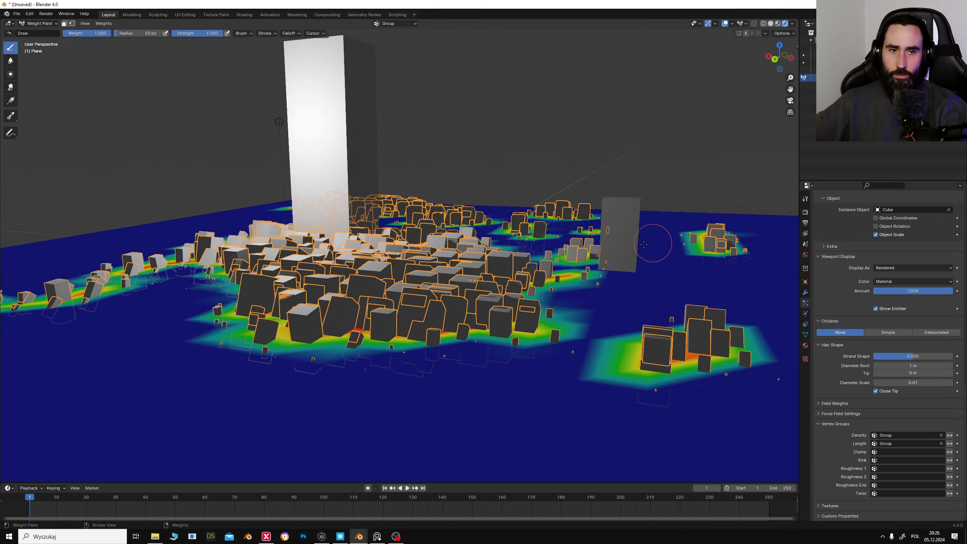
Step: Subtract weight in strokes through the large central patch to open gaps between its cubes
middle_click_drag(653, 243, 626, 261)
mouse_move(370, 293)
middle_mouse_down()
mouse_move(441, 265)
mouse_move(267, 293)
mouse_move(237, 272)
middle_mouse_up()
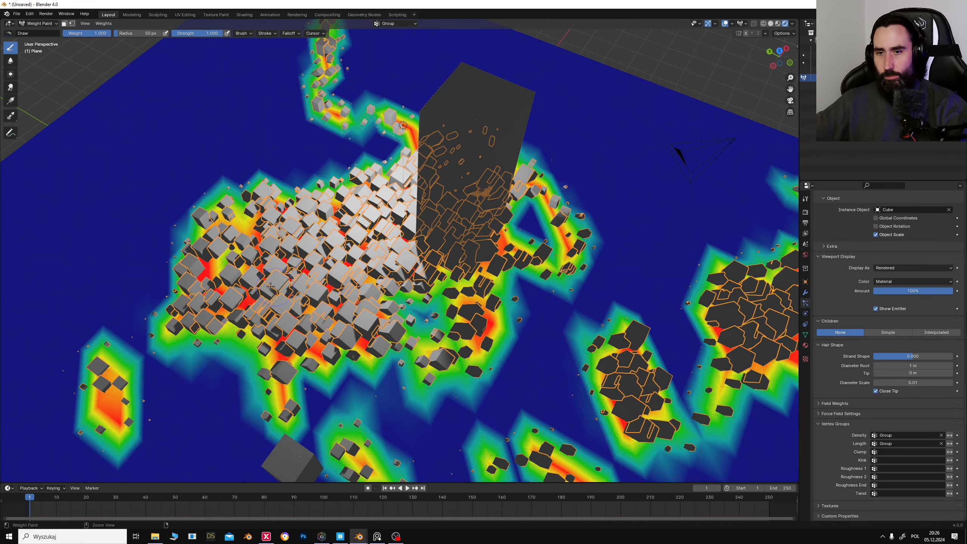
left_click_drag(246, 280, 316, 282, "ctrl")
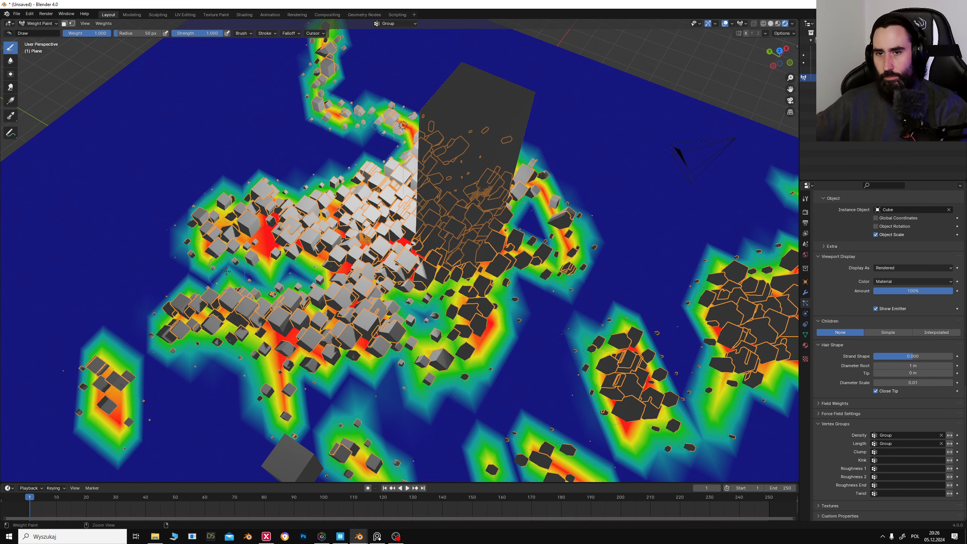
left_click_drag(233, 251, 287, 225, "ctrl")
left_click_drag(395, 339, 351, 318, "ctrl")
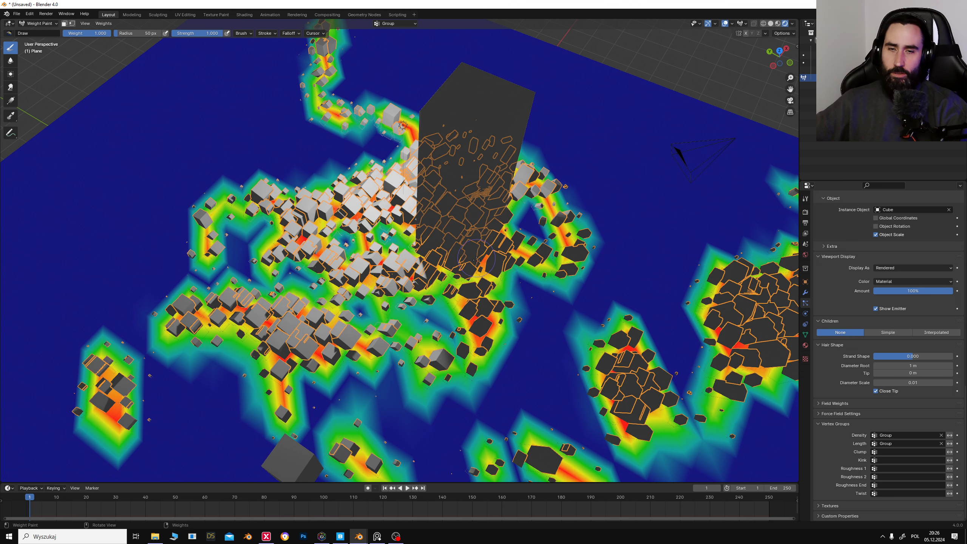
Step: Paint small additional weight patches on the plane near its far edge
middle_click_drag(370, 221, 393, 240)
left_click_drag(394, 241, 375, 243)
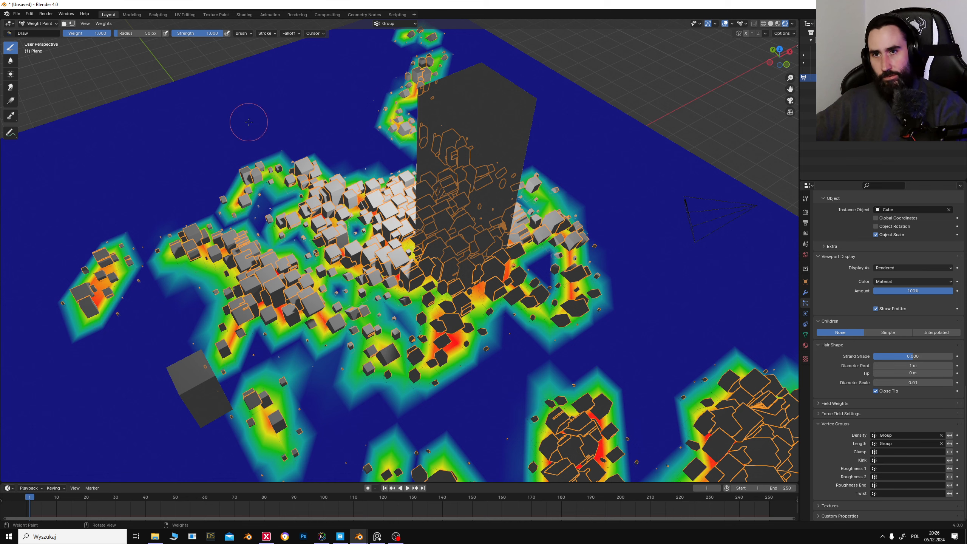
mouse_move(248, 122)
left_mouse_down()
mouse_move(219, 115)
mouse_move(228, 126)
left_mouse_up()
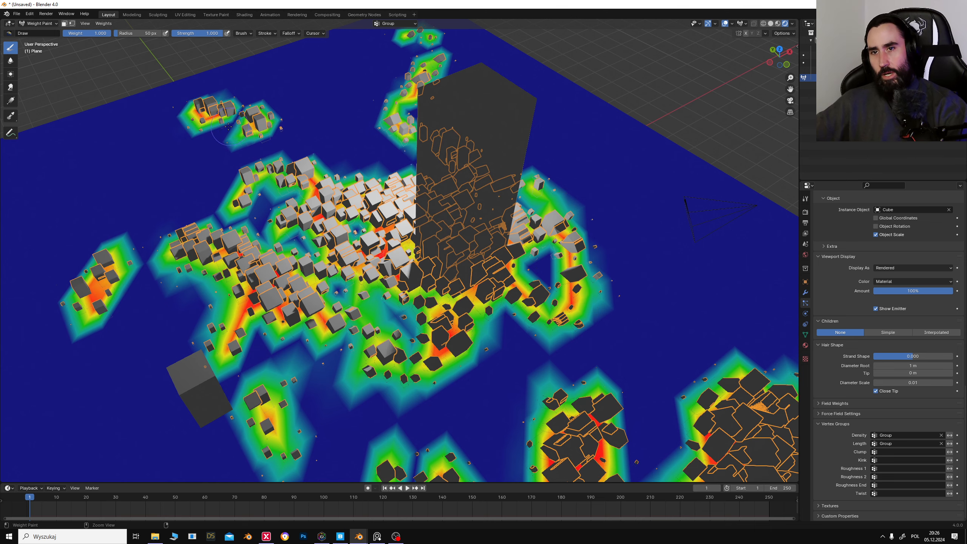
Step: Return the plane to Object Mode and deselect it
middle_click_drag(221, 127, 393, 166)
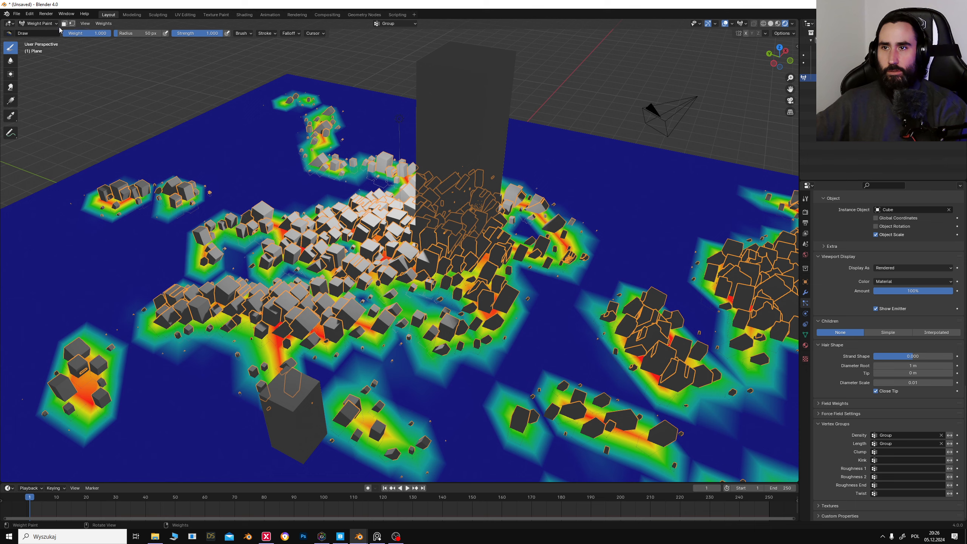
left_click(40, 24)
left_click(43, 34)
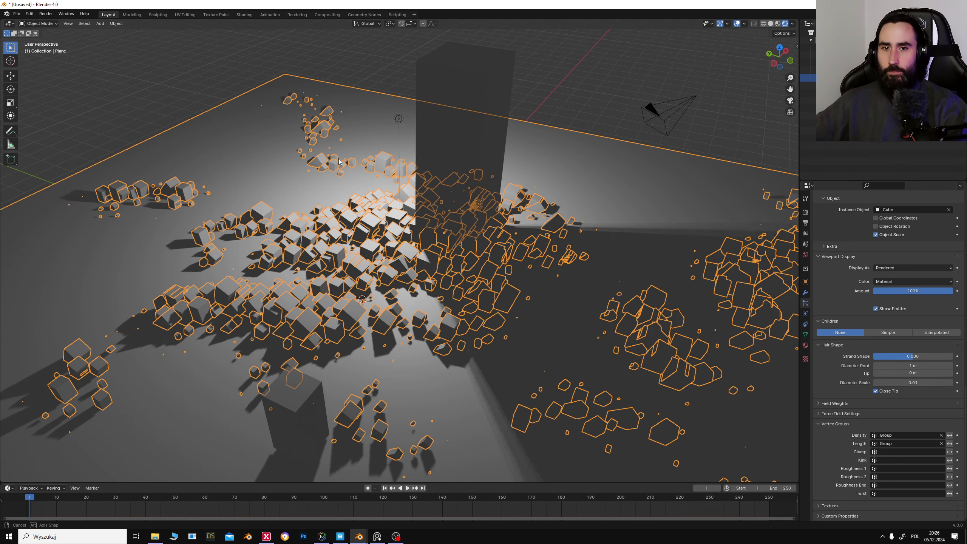
left_click(263, 84)
Step: Scale the tall tower down and move it horizontally to the far side of the central cube patch
middle_click_drag(367, 168, 397, 147)
left_click(397, 147)
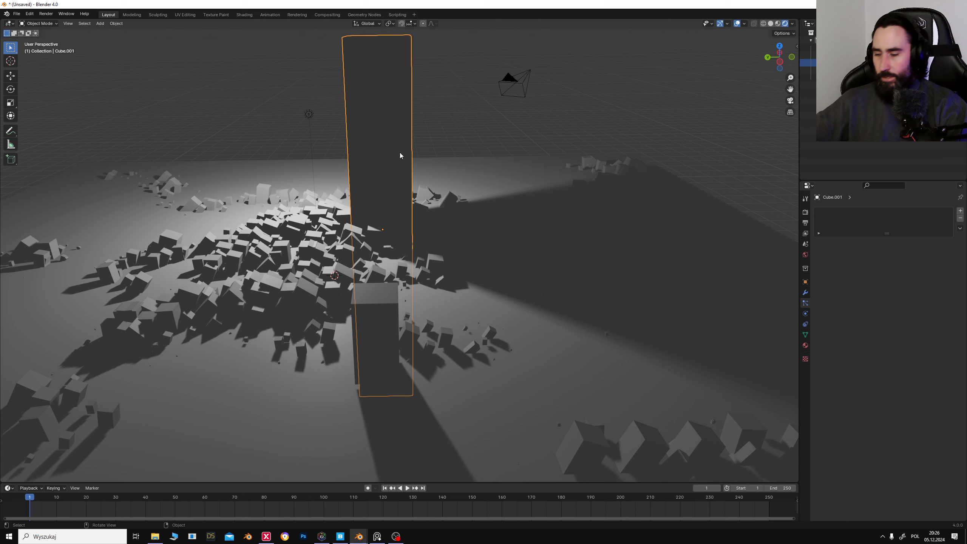
key("s")
left_click(389, 182)
key("g")
key("shift+z")
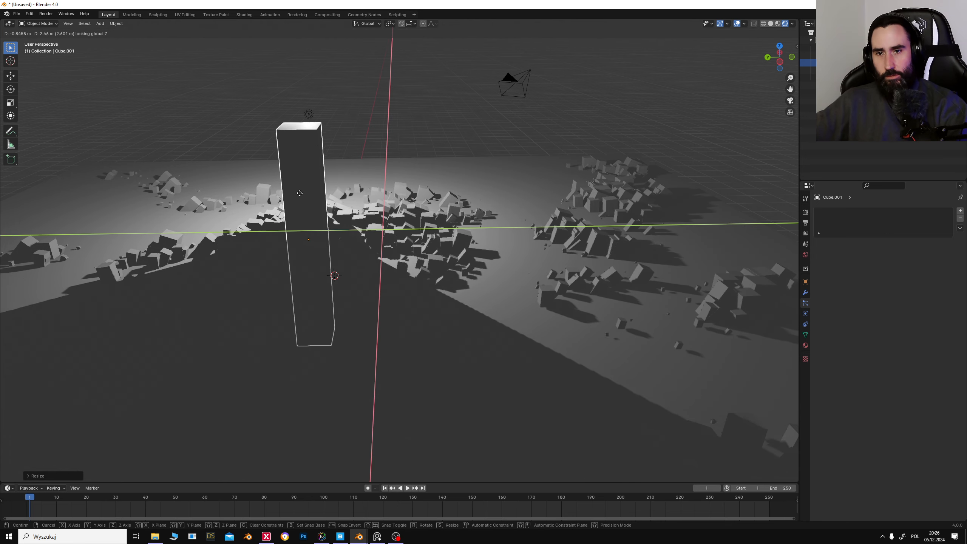
left_click(296, 185)
Step: Raise the light to about 6.35 m and shift it horizontally to light the front of the cube field
left_click(309, 114)
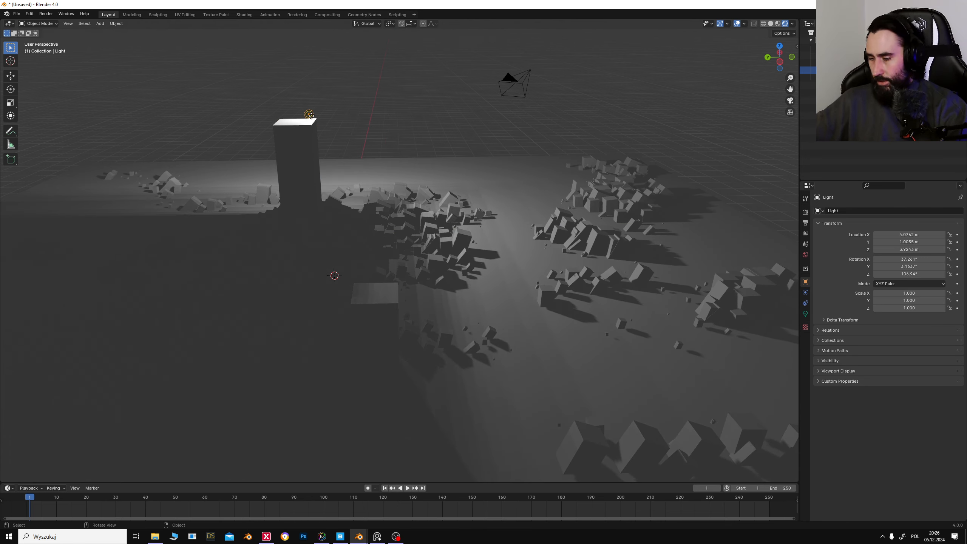
key("g")
key("z")
left_click(293, 43)
key("g")
key("shift+z")
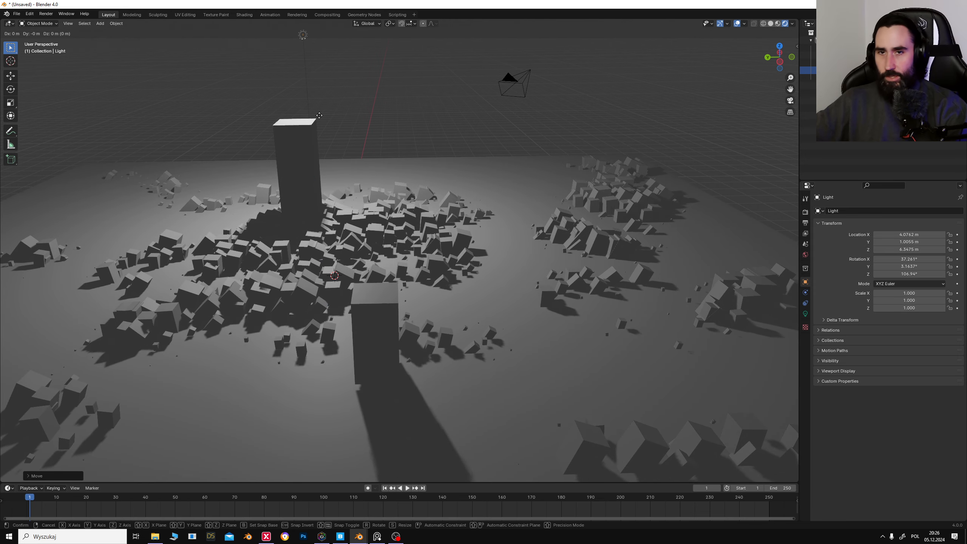
left_click(348, 115)
key("g")
key("shift+z")
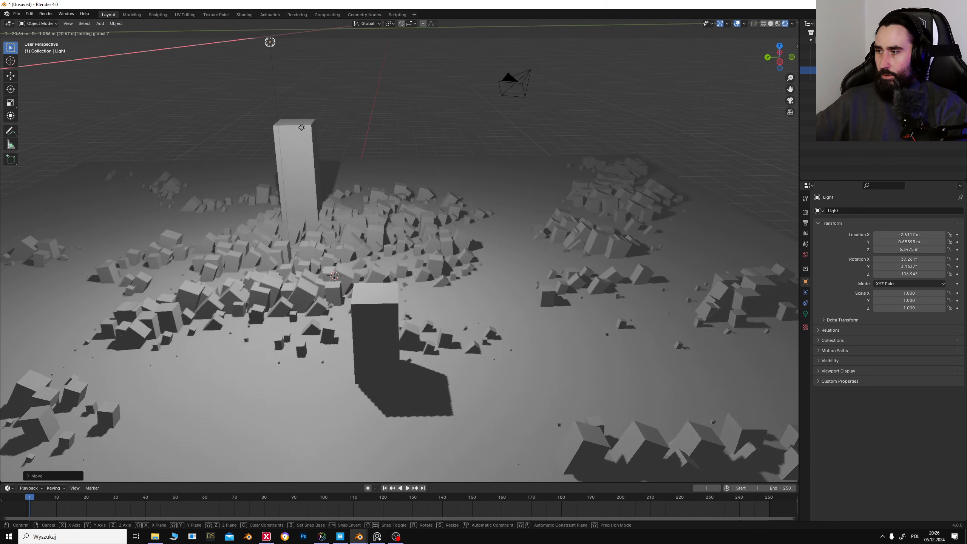
left_click(388, 161)
Step: Move the shorter foreground block horizontally into the distant cube cluster on the other side of the plane
middle_click_drag(409, 171, 378, 165)
left_click(340, 178)
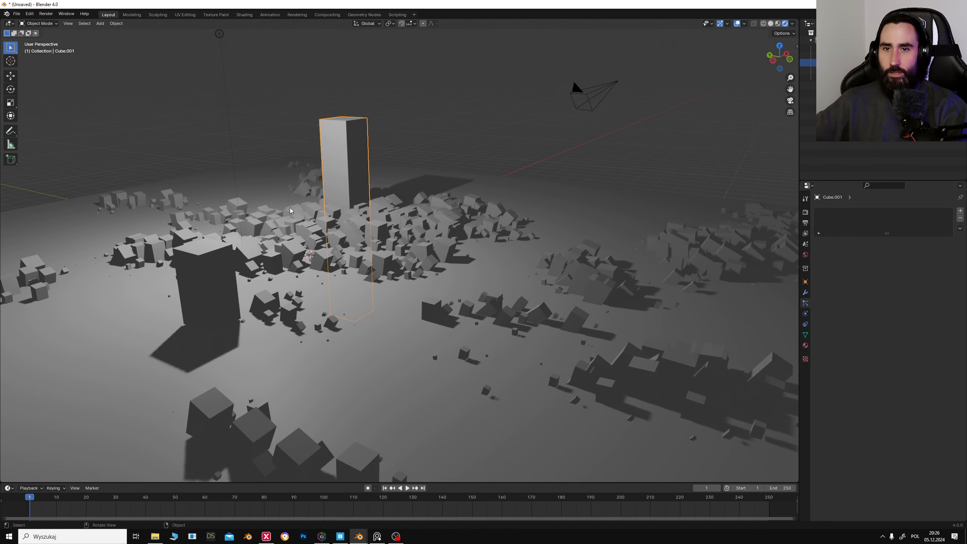
key("g")
key("shift+z")
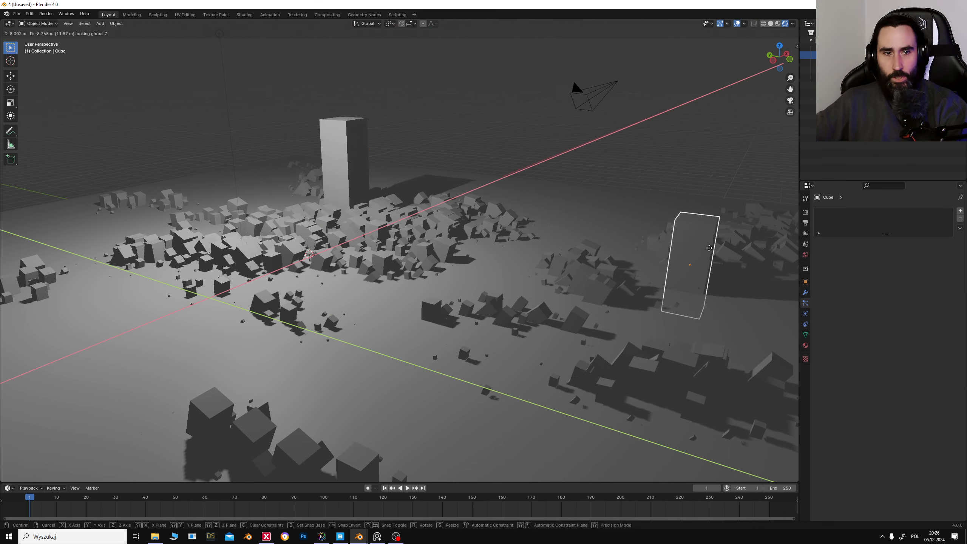
left_click(739, 228)
Step: Make a linked duplicate of that block, place it in the neighbouring cube cluster, shrink it and stretch it along Z
key("alt+d")
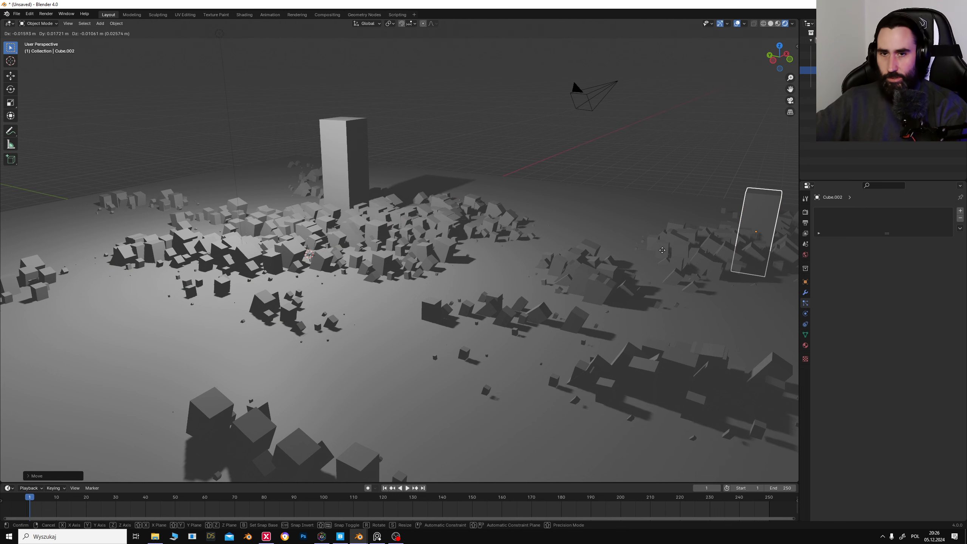
key("shift+z")
left_click(556, 271)
key("s")
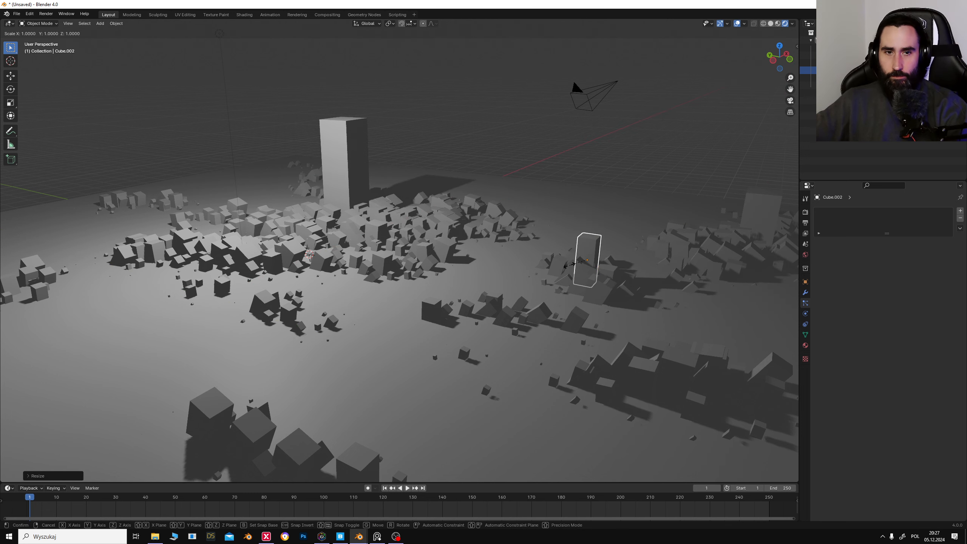
key("z")
left_click(633, 190)
Step: Reposition the tall tower horizontally within the central cube patch and rotate it about Z
middle_click_drag(632, 190, 590, 214)
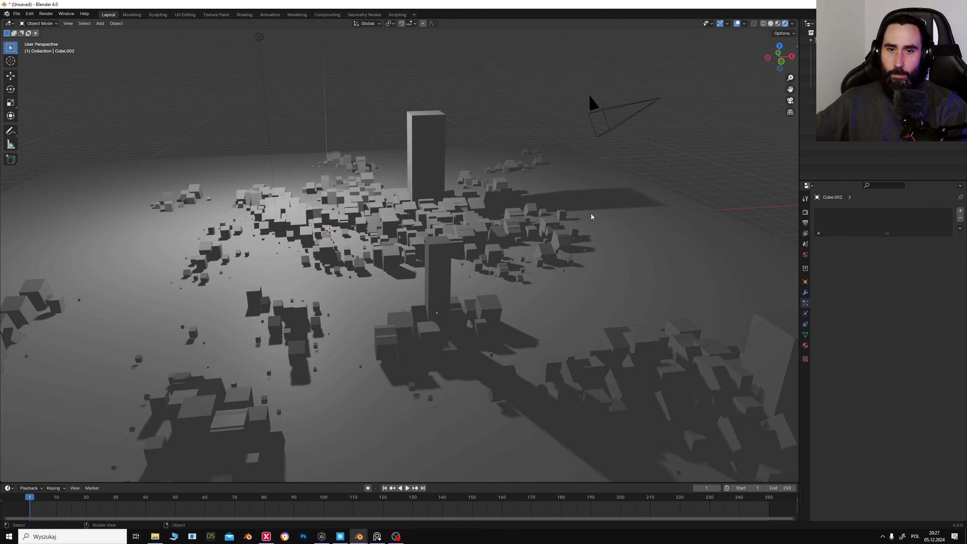
left_click(420, 163)
middle_click_drag(458, 168, 460, 178)
key("g")
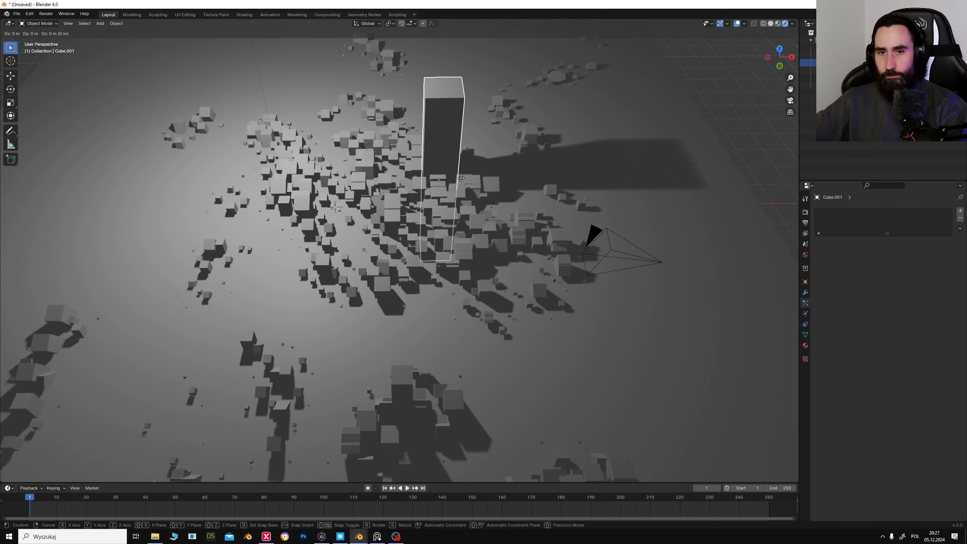
key("shift+z")
left_click(462, 205)
key("r")
key("z")
left_click(474, 155)
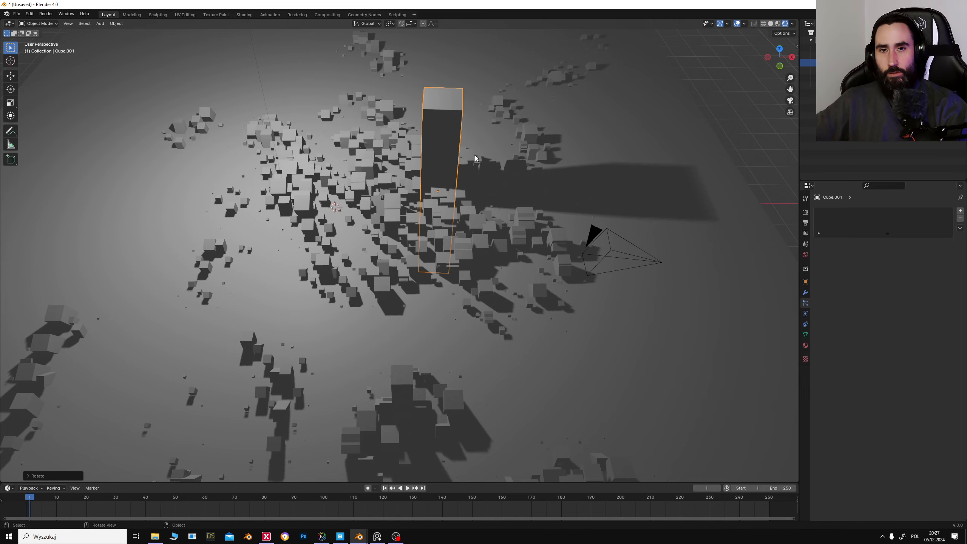
Step: Place a linked duplicate of the tall tower beside it in the central patch, scaled down to a smaller tower
middle_click_drag(474, 155, 520, 216)
key("alt+d")
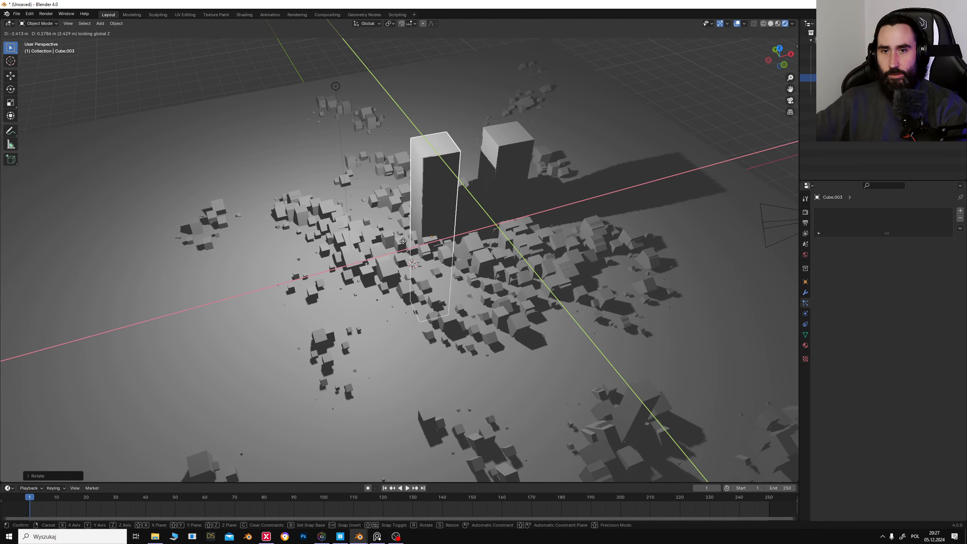
left_click(438, 226)
key("s")
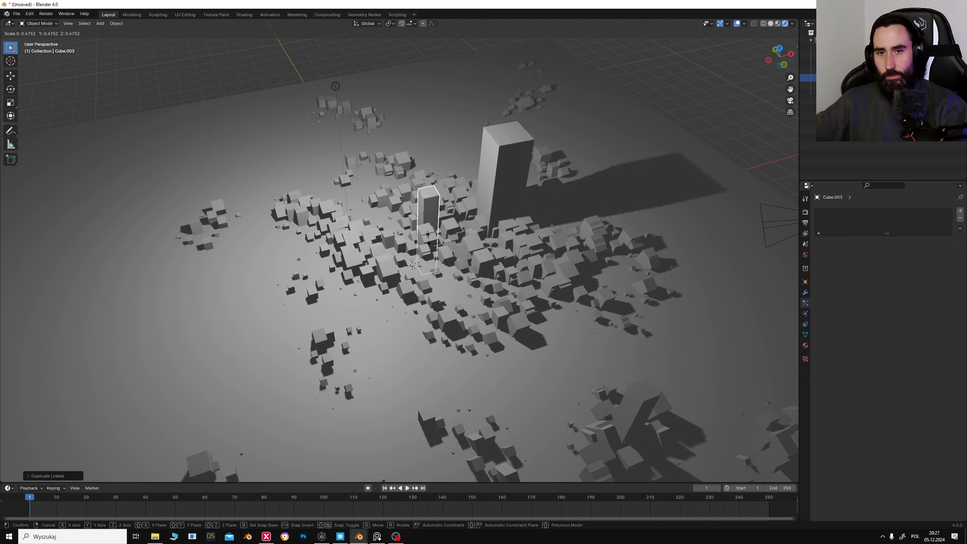
left_click(422, 234)
middle_click_drag(422, 234, 519, 243)
left_click(498, 209)
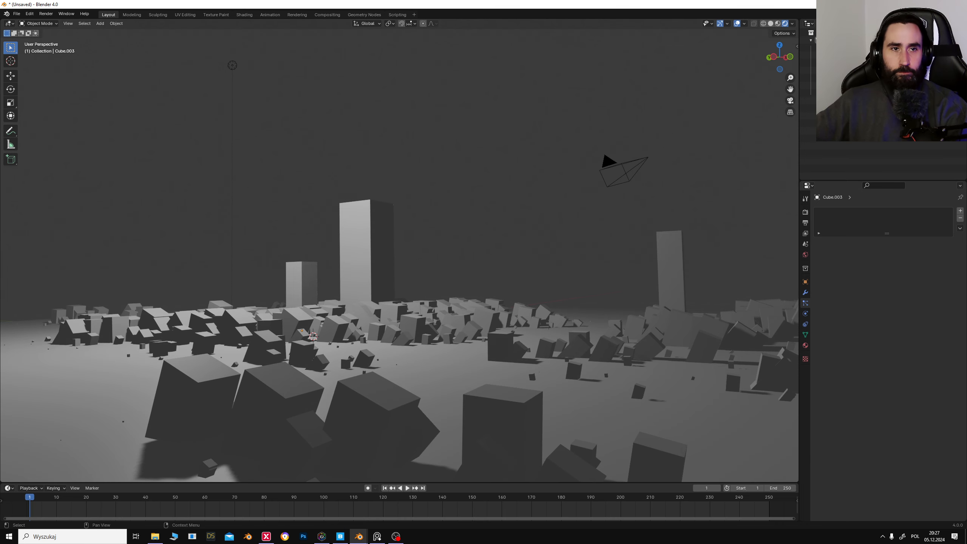
Step: Look through the scene camera and lock the camera to the view
left_click(617, 168)
key("KP_0")
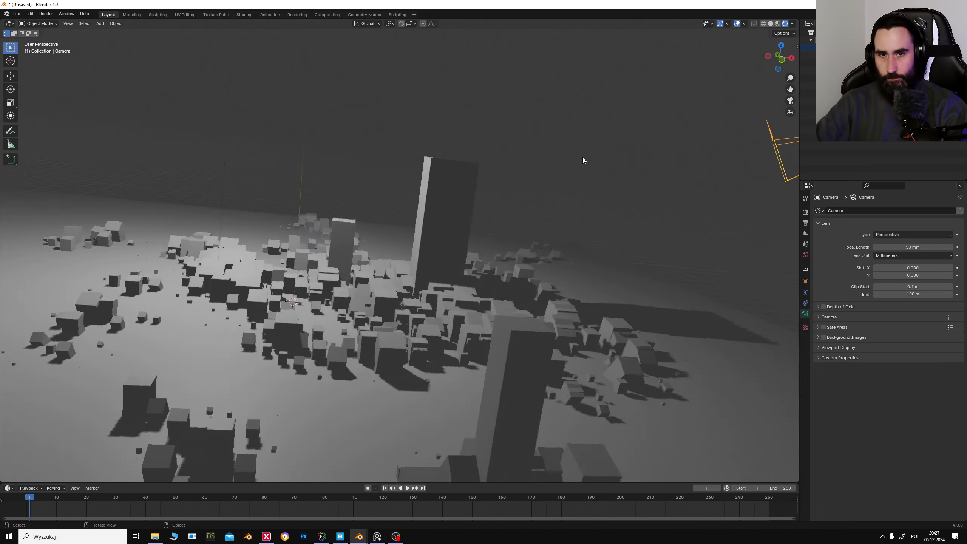
key("n")
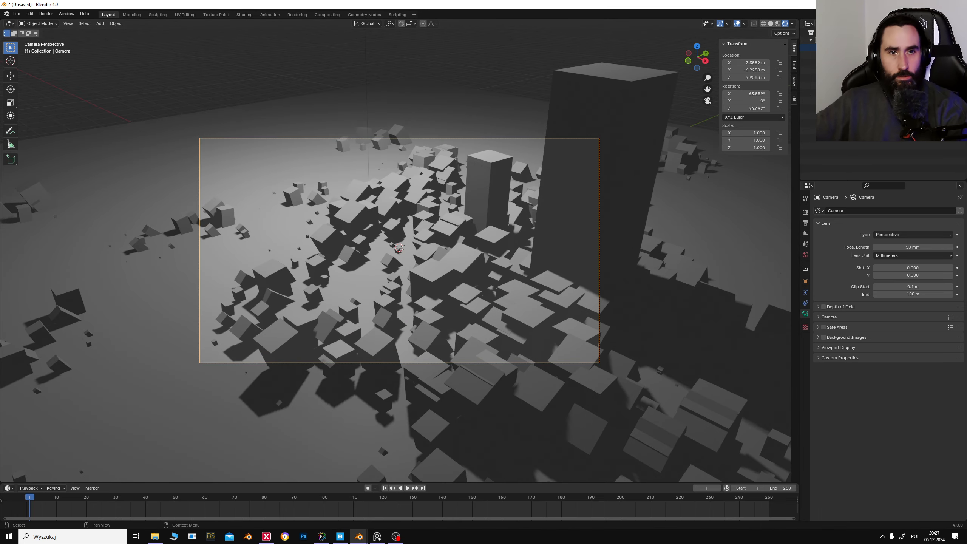
left_click(794, 82)
left_click(752, 139)
Step: Fly the camera down to a low viewpoint facing the cube field, with the small tower in frame
middle_click_drag(533, 247, 510, 274)
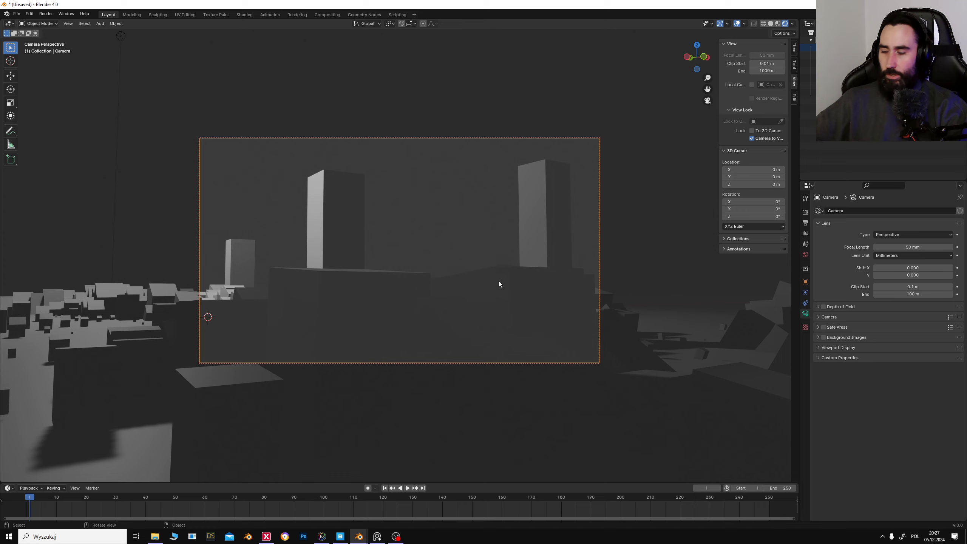
key("shift+grave")
key("w")
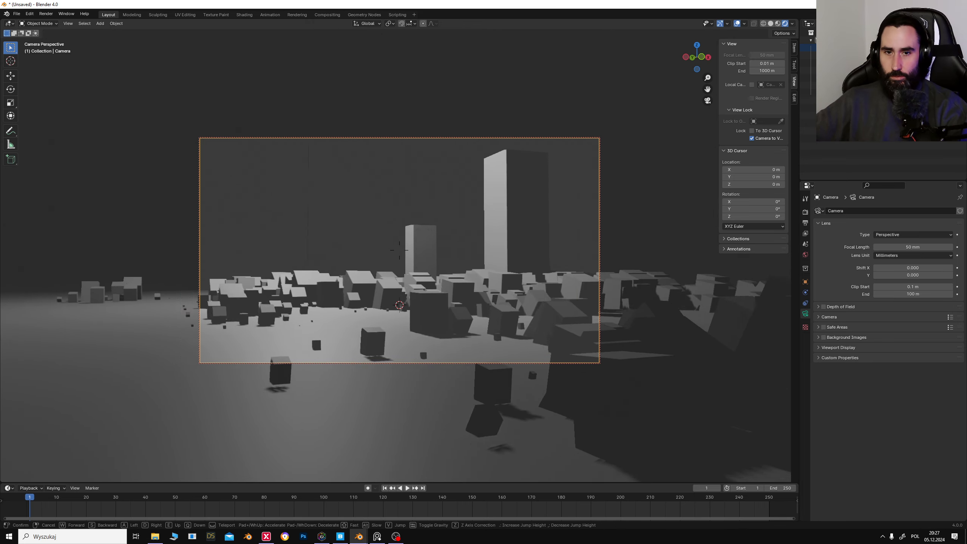
key("w")
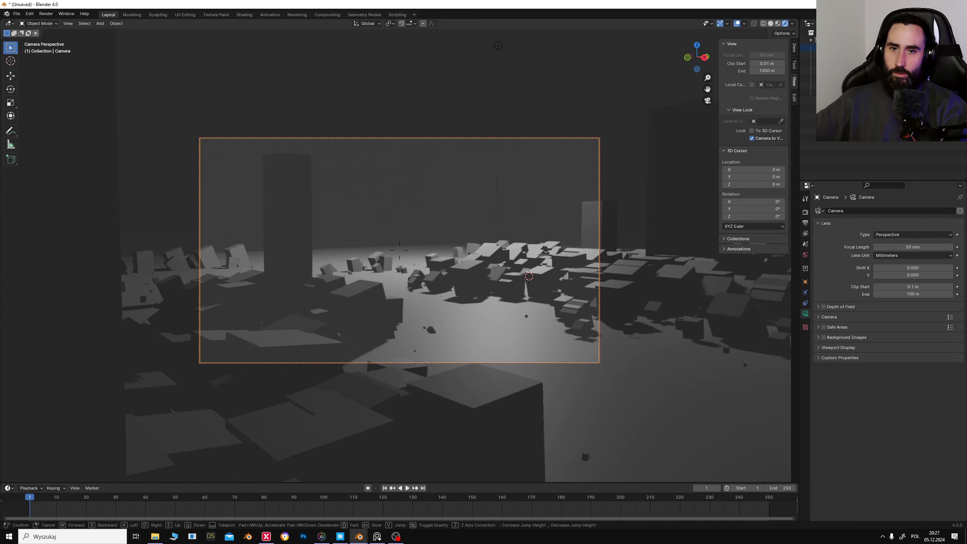
left_click(502, 283)
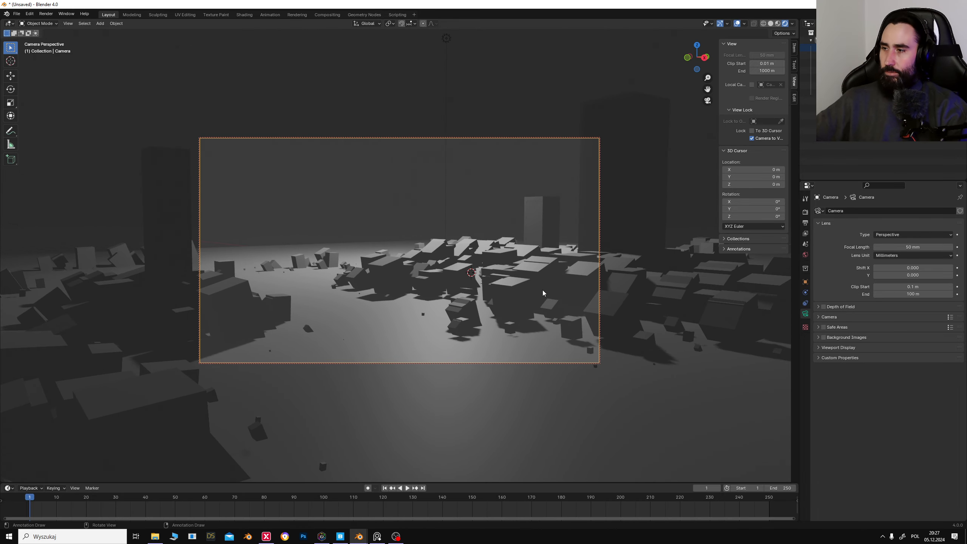
middle_click_drag(592, 294, 590, 288)
Step: Add a new cube to the scene and scale it down to a small block
left_click(366, 311)
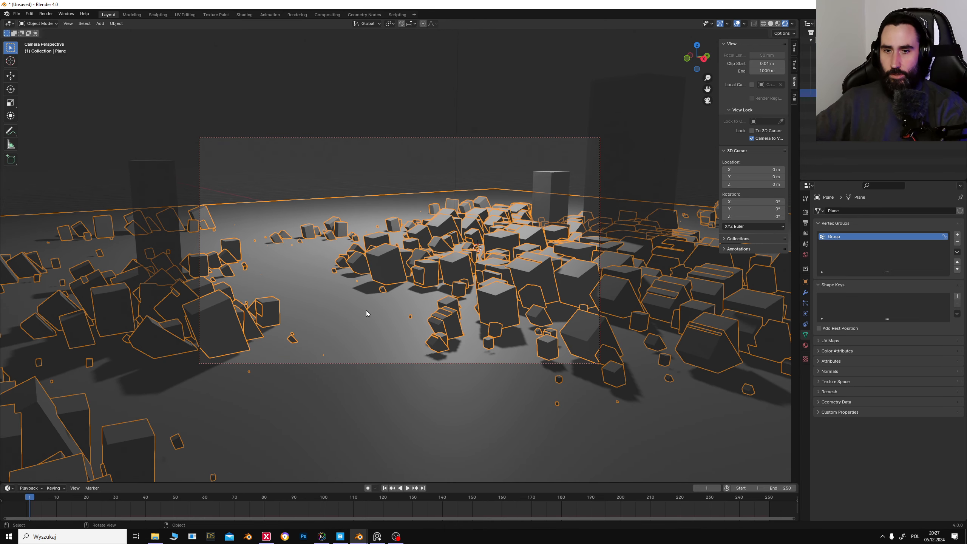
key("shift+a")
mouse_move(367, 307)
left_click(410, 313)
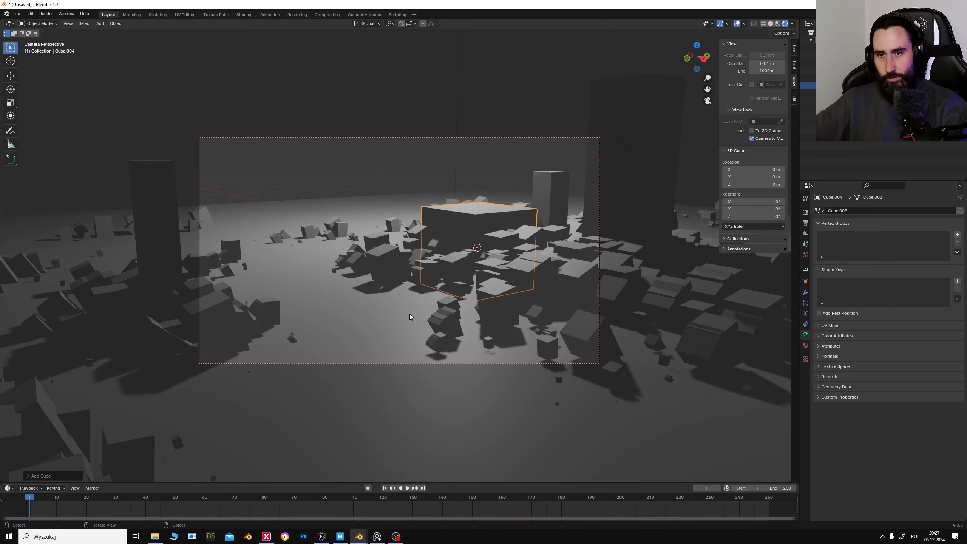
key("s")
left_click(475, 254)
Step: Move the small cube horizontally onto the open ground before the camera and enlarge it slightly
key("g")
key("y")
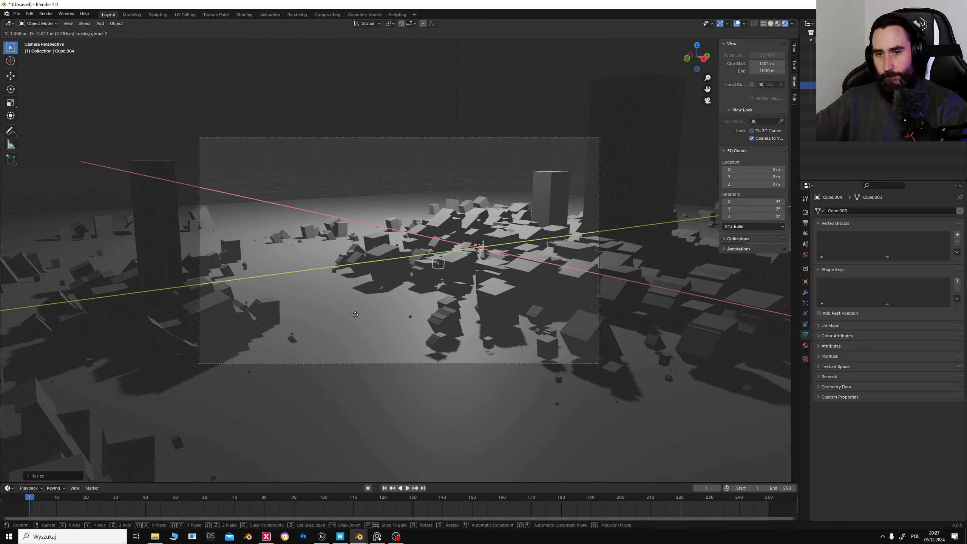
left_click(288, 344)
key("s")
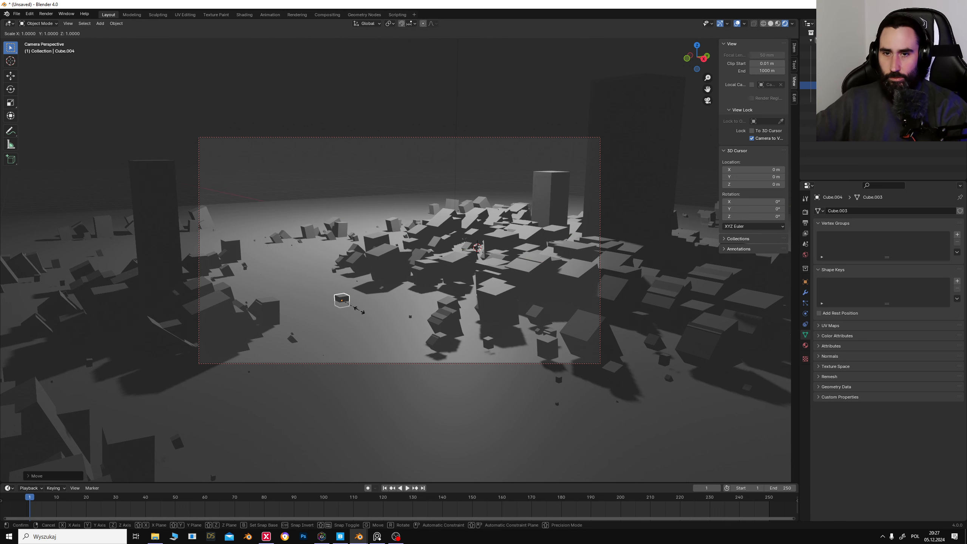
left_click(396, 325)
Step: Stretch the new cube along X into a long beam and scale the whole beam down
key("s")
key("x")
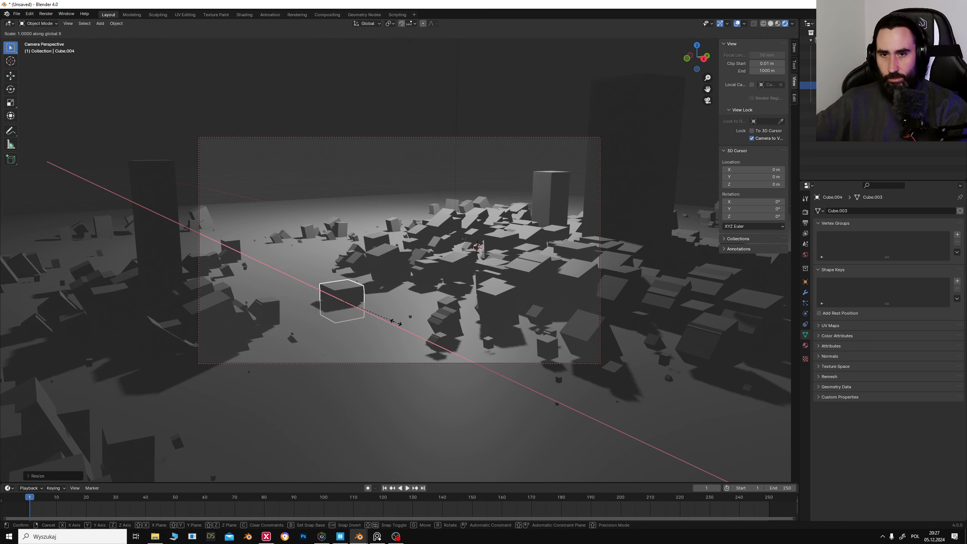
left_click(27, 436)
key("s")
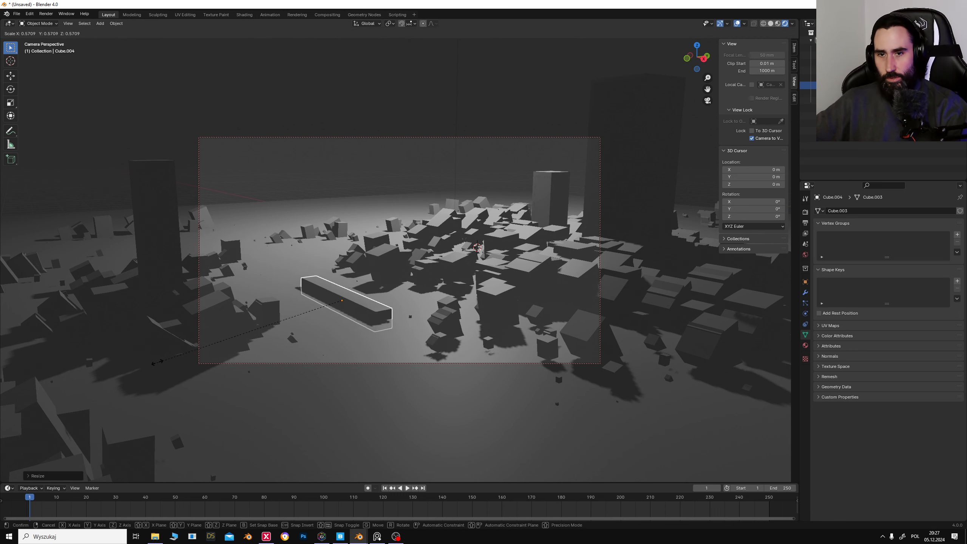
left_click(224, 345)
Step: Rotate the beam about Z to lie across the camera view, shift it toward the nearby cubes and fine-tune its rotation
key("r")
key("z")
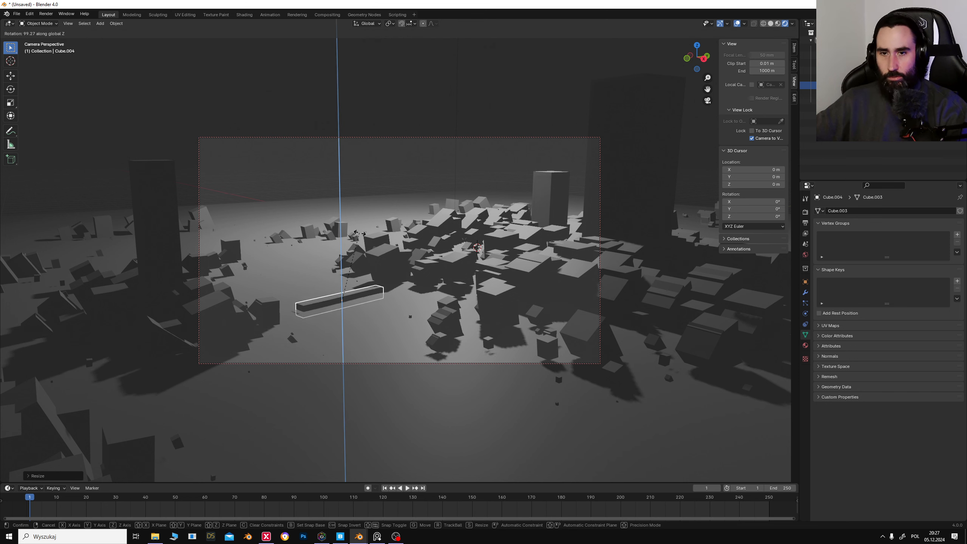
left_click(378, 249)
key("g")
key("y")
left_click(374, 326)
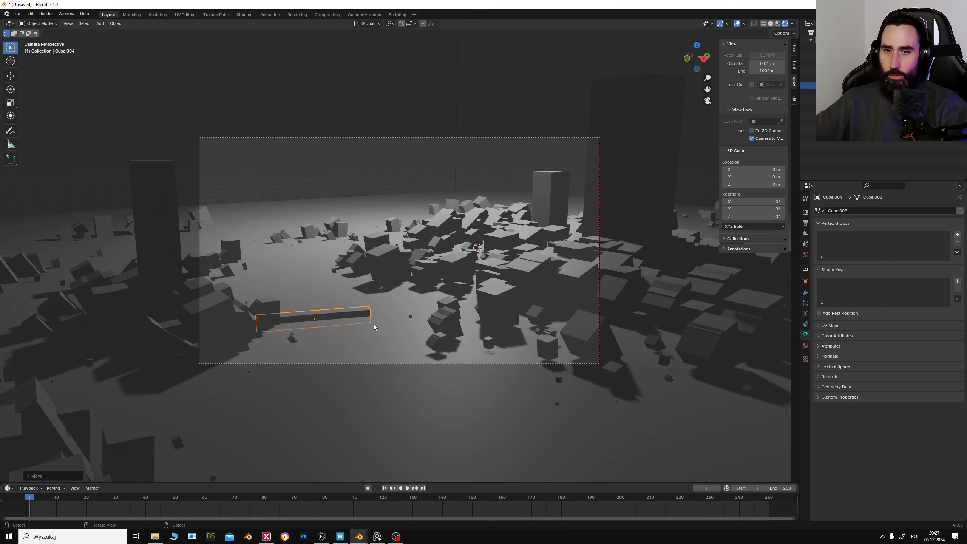
key("r")
key("z")
left_click(389, 312)
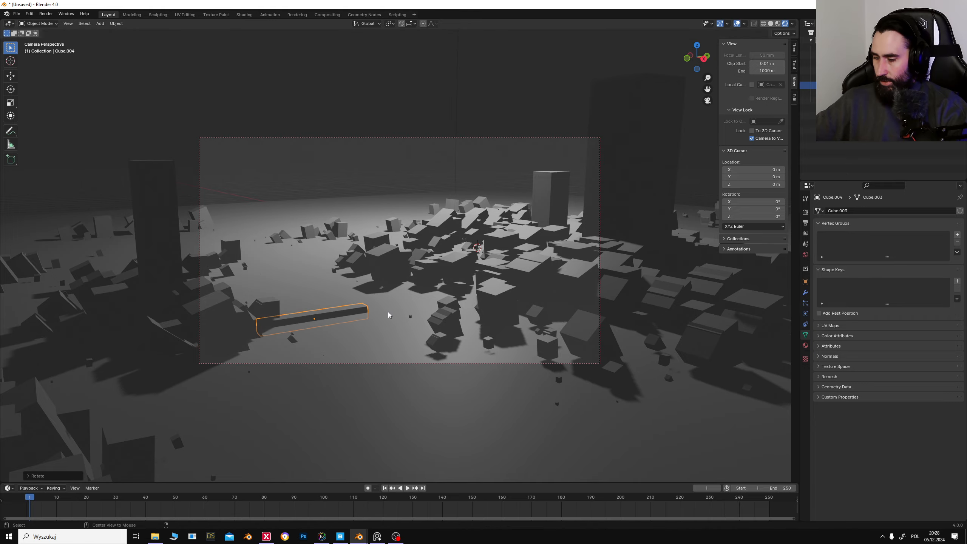
Step: Make a linked duplicate of the beam and place it along Y, leaving a gap between the two
key("alt+d")
key("y")
left_click(559, 292)
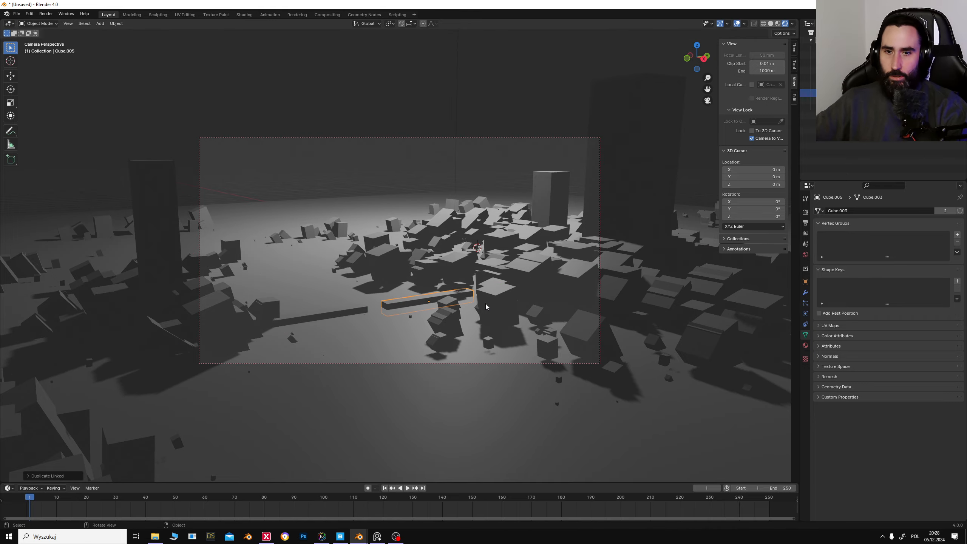
Step: Open the ground plane in Edit Mode and clear its vertex selection
left_click(509, 307)
mouse_move(523, 300)
middle_mouse_down()
mouse_move(495, 328)
mouse_move(530, 312)
middle_mouse_up()
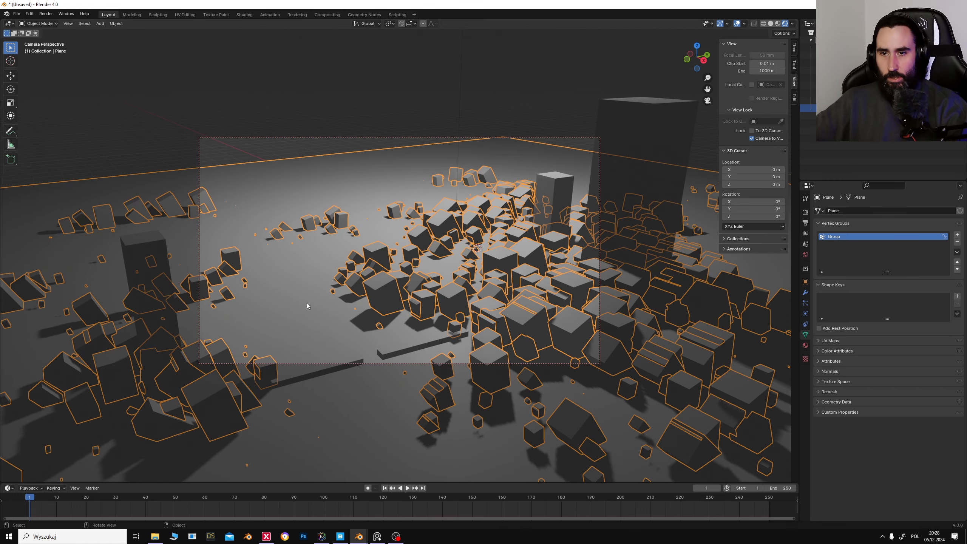
left_click(33, 25)
left_click(40, 39)
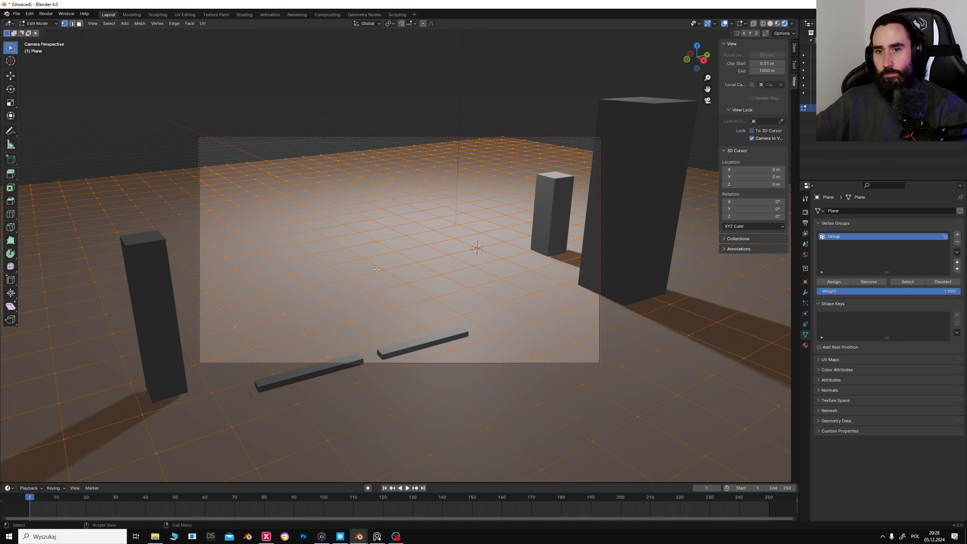
key("alt+a")
Step: Enable proportional editing and raise a ground vertex beside the large tower into a slope, using a wider influence radius
left_click_drag(488, 253, 685, 339)
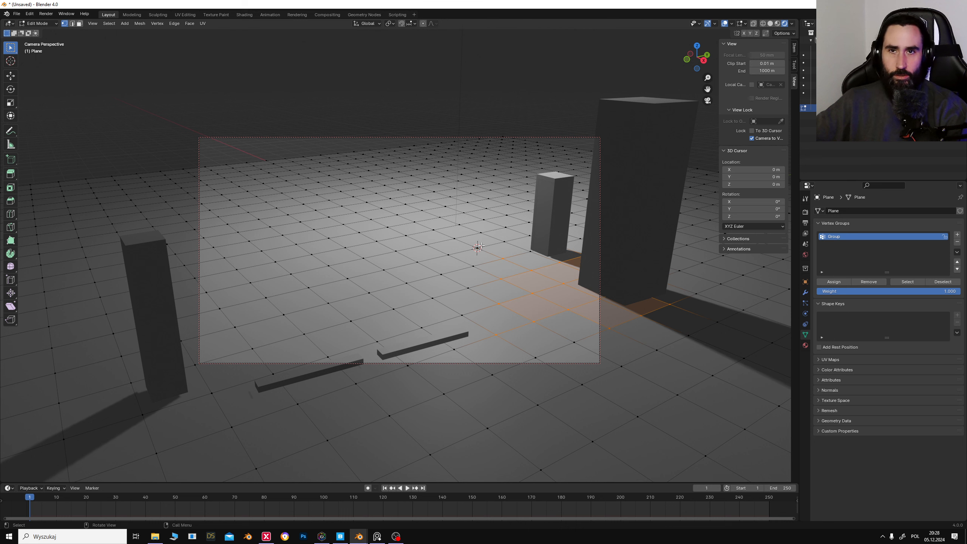
left_click(423, 25)
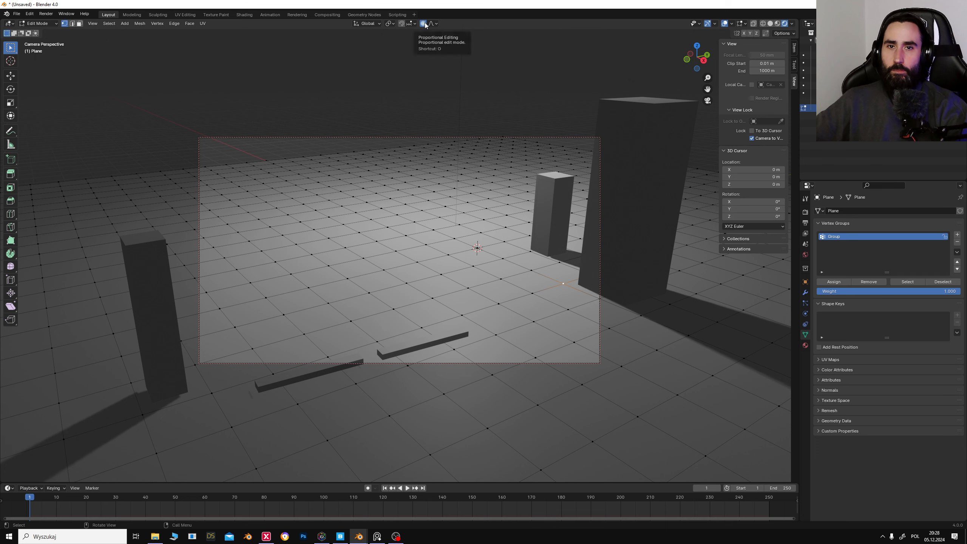
key("g")
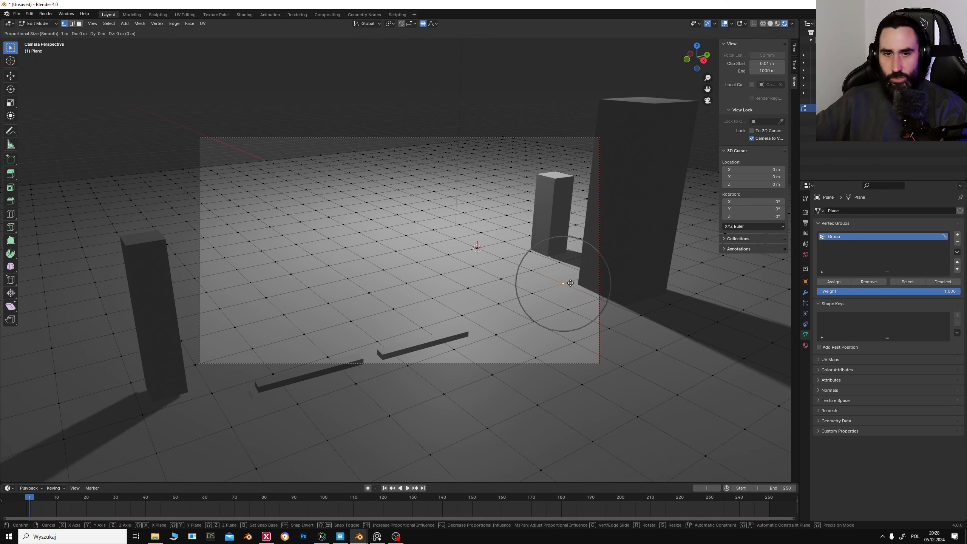
left_click(569, 275)
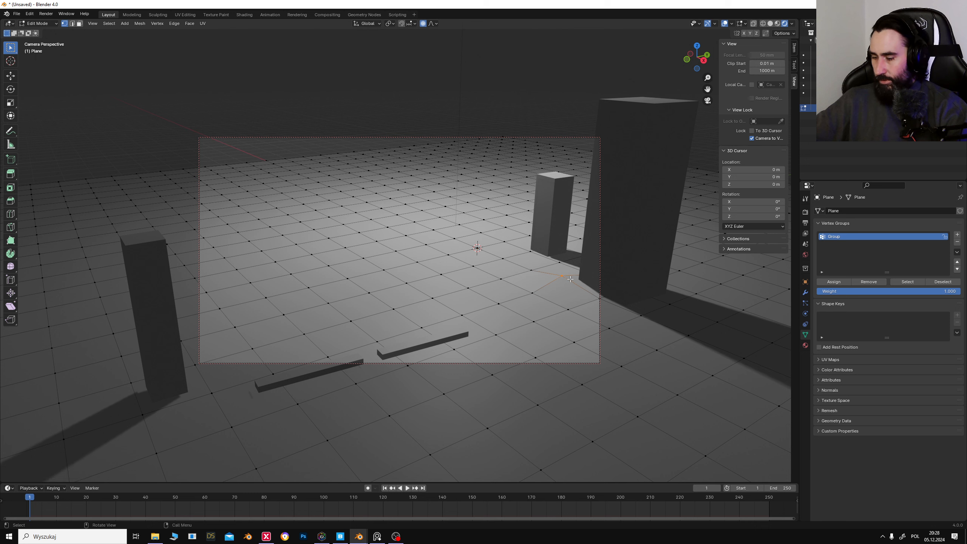
key("g")
scroll(571, 275, "down", 12)
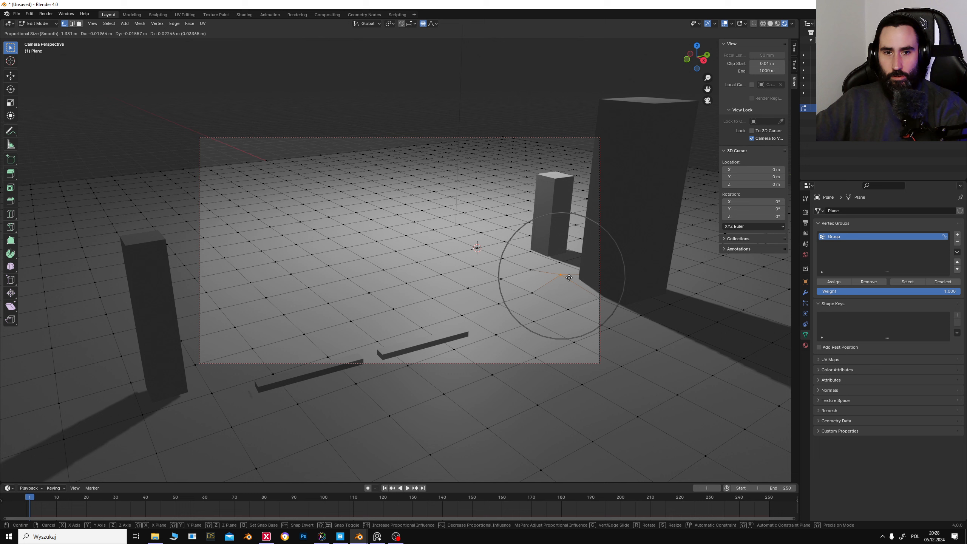
left_click(577, 229)
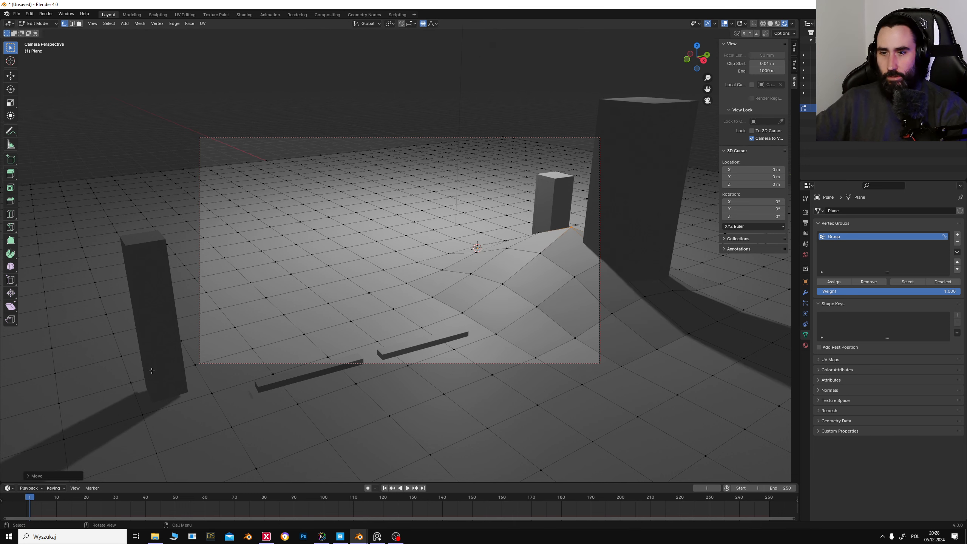
Step: Lift the ground slightly around the slim foreground tower and pull up a broad hill in the background
left_click(143, 415)
key("g")
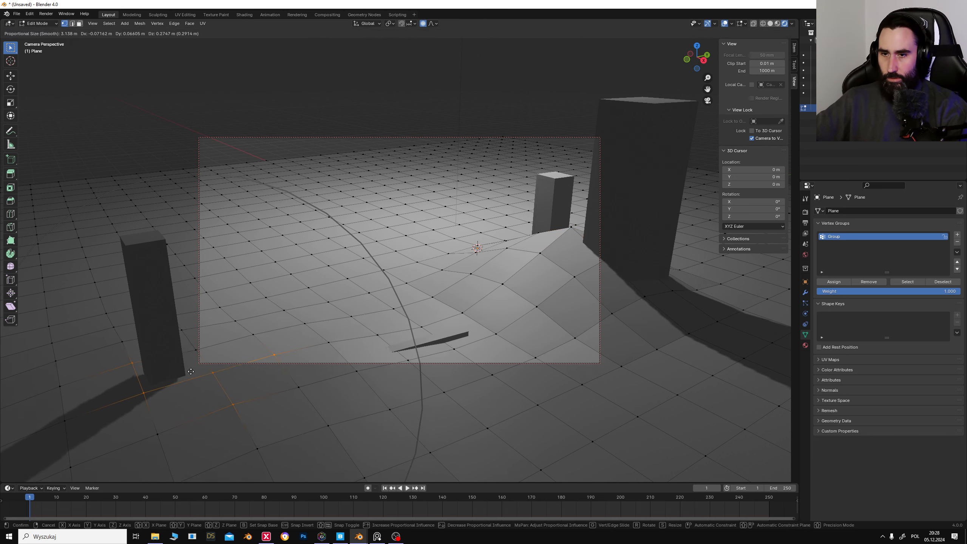
left_click(142, 380)
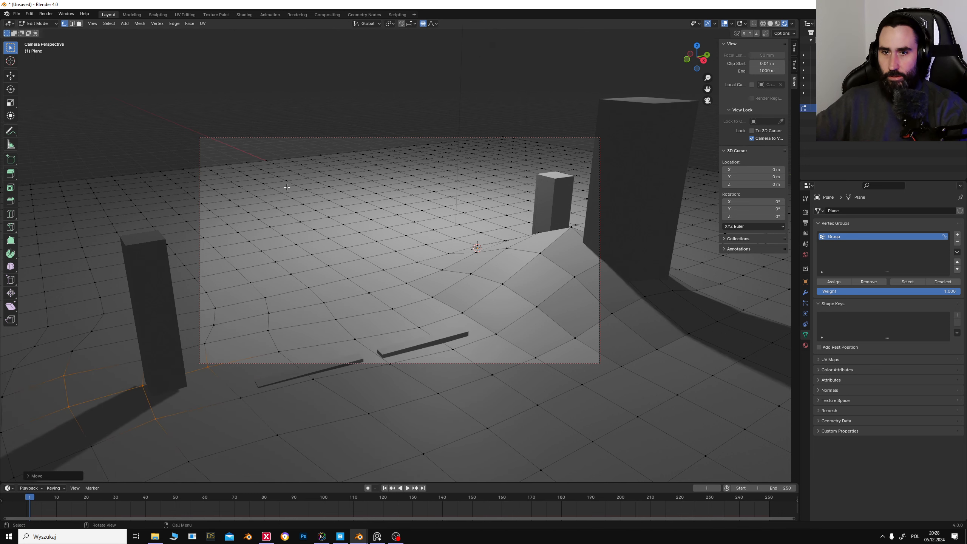
key("g")
left_click(400, 194)
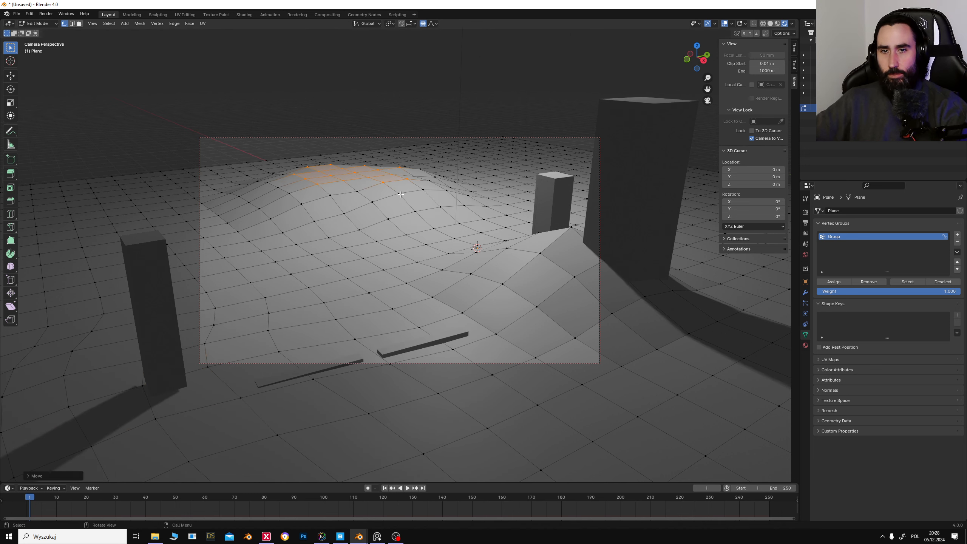
Step: Raise the ground between the background hill and the tower slope, and return to Object Mode
left_click_drag(465, 225, 467, 217)
key("g")
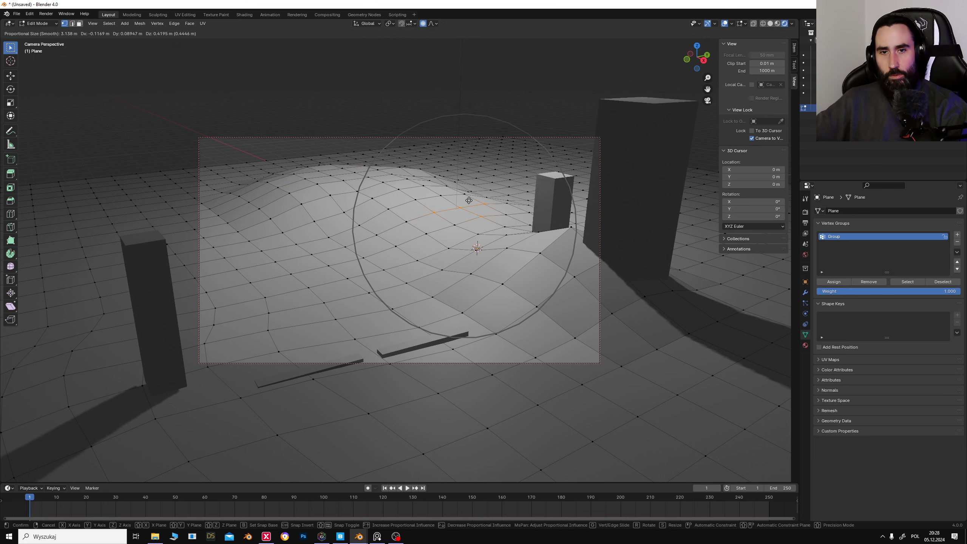
left_click(569, 235)
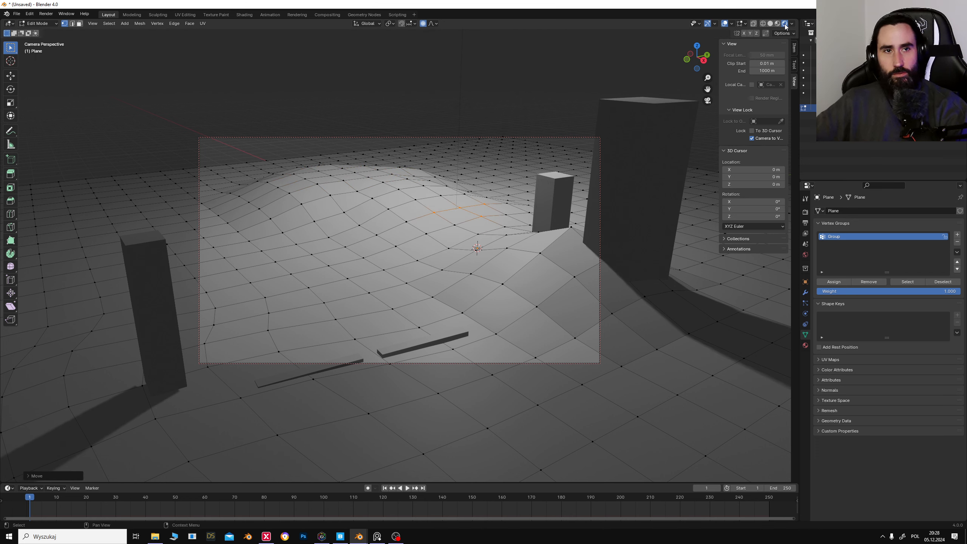
left_click(48, 24)
left_click(48, 34)
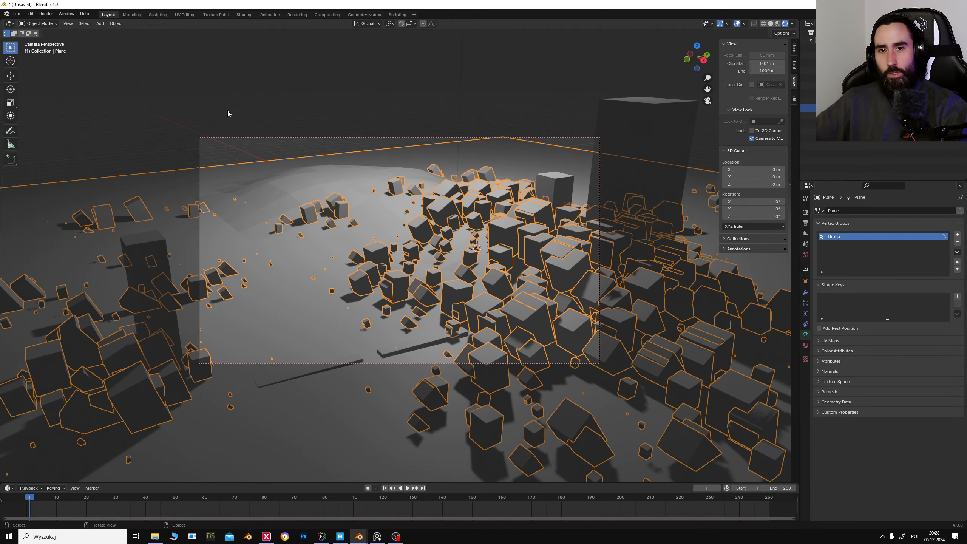
Step: Raise the patch of ground around the slim tower by about 2.4 m into a tall hill, finishing in Object Mode
middle_click_drag(522, 223, 542, 226)
scroll(541, 223, "down", 1)
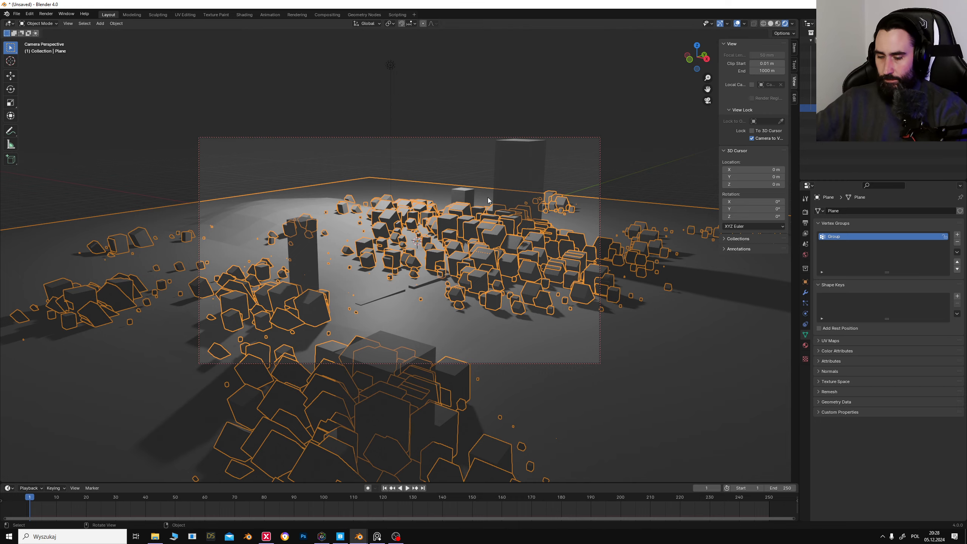
middle_click_drag(488, 197, 398, 253)
key("alt+a")
key("a")
left_click(38, 23)
left_click(36, 38)
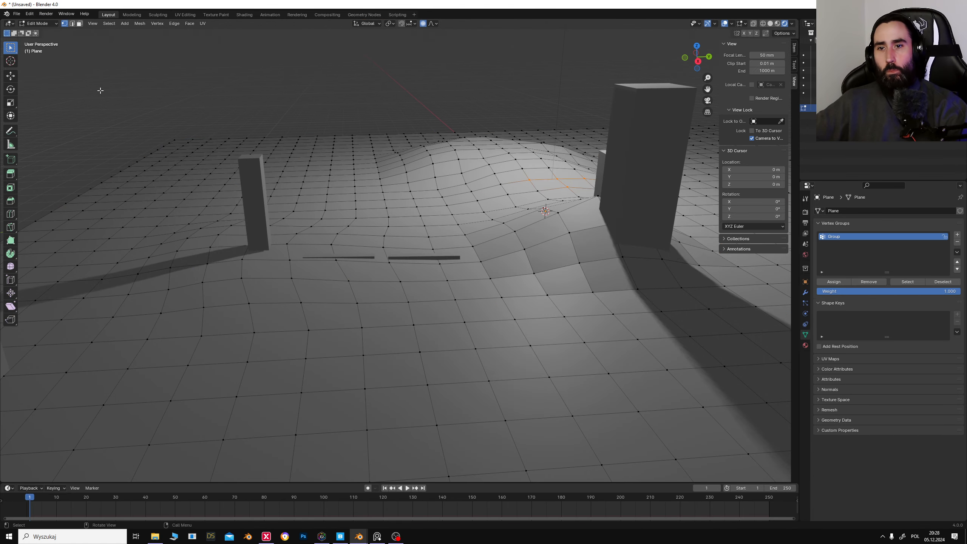
left_click_drag(195, 194, 360, 280)
key("g")
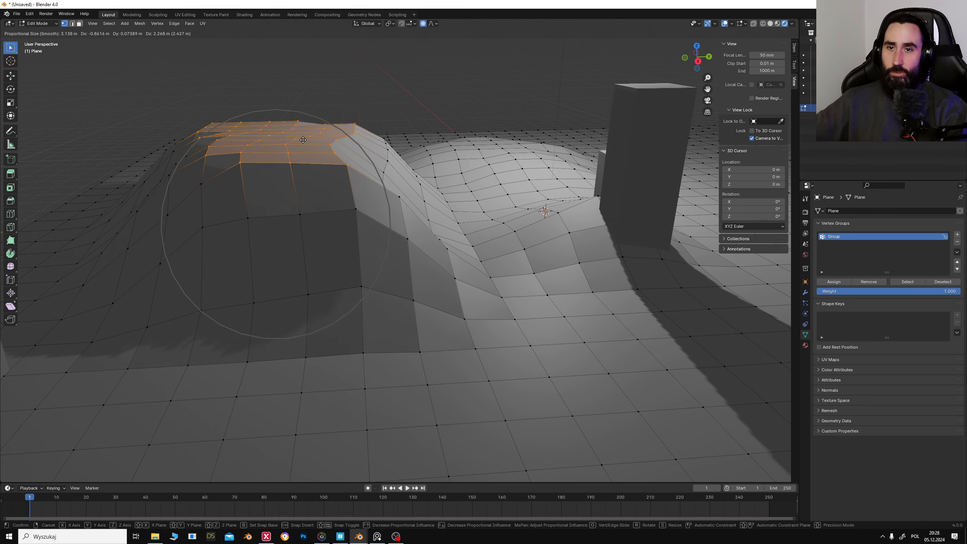
left_click(294, 133)
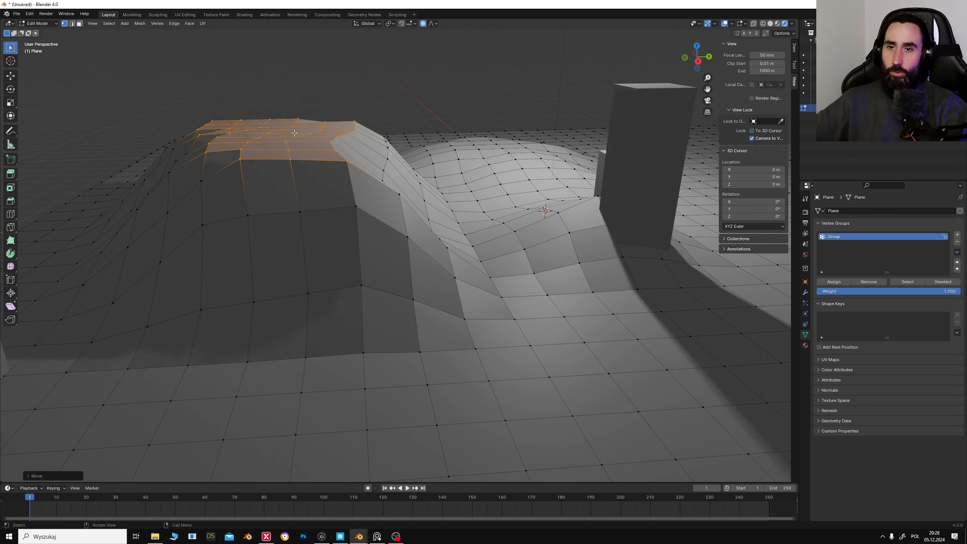
left_click(38, 23)
left_click(36, 31)
Step: Move the slim tower up along Z so it stands on top of the new hill
middle_click_drag(419, 152, 392, 239)
left_click(542, 181)
right_click(360, 224)
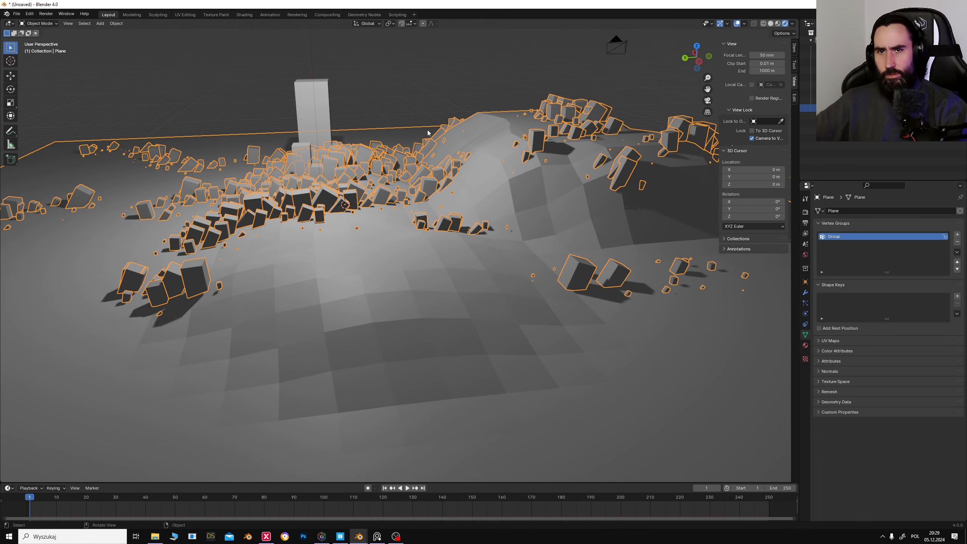
middle_click_drag(428, 132, 453, 147)
left_click(241, 102)
left_click(461, 93)
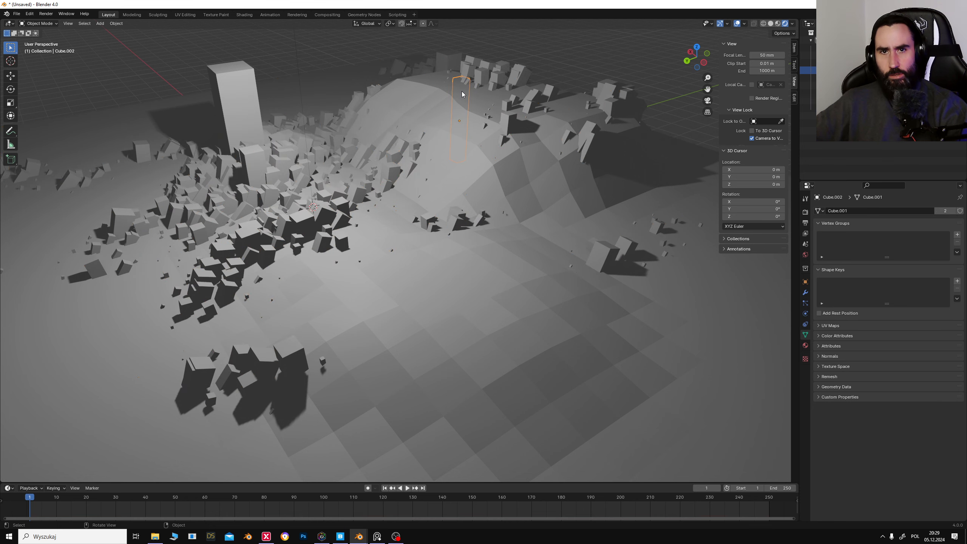
key("g")
key("z")
left_click(490, 46)
middle_click_drag(491, 46, 484, 129, "shift")
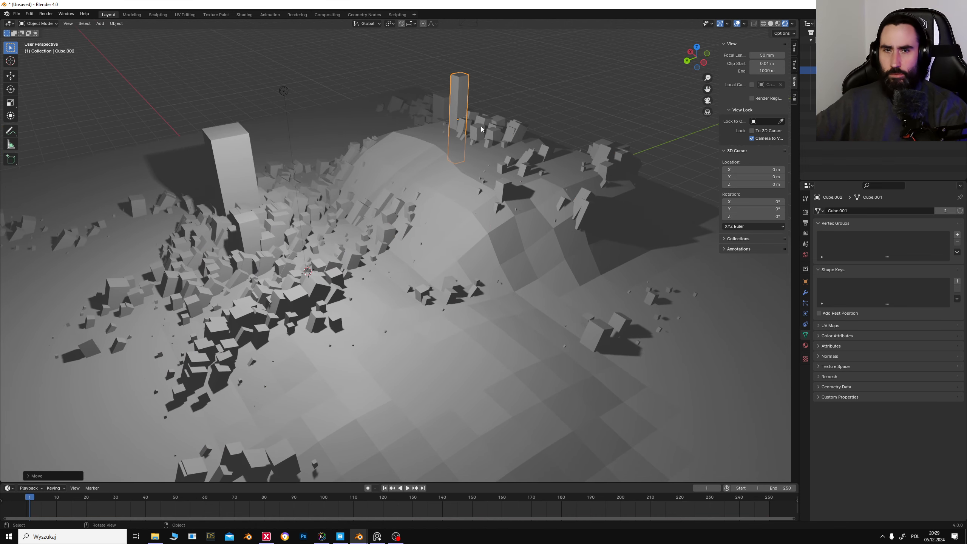
Step: Make a linked duplicate of the slim tower, place it beside the original on the hill and tilt it slightly
key("g")
key("Escape")
key("alt+d")
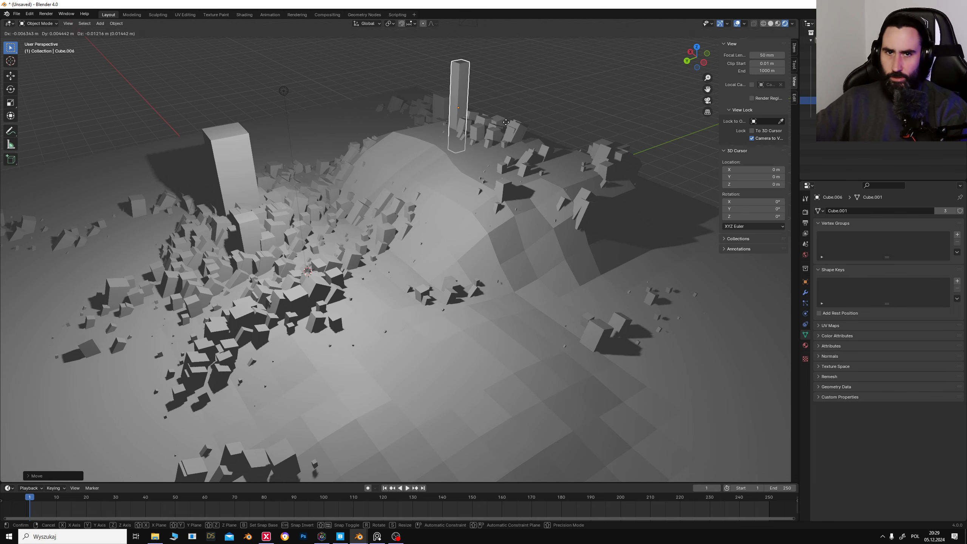
left_click(554, 168)
key("r")
left_click(554, 201)
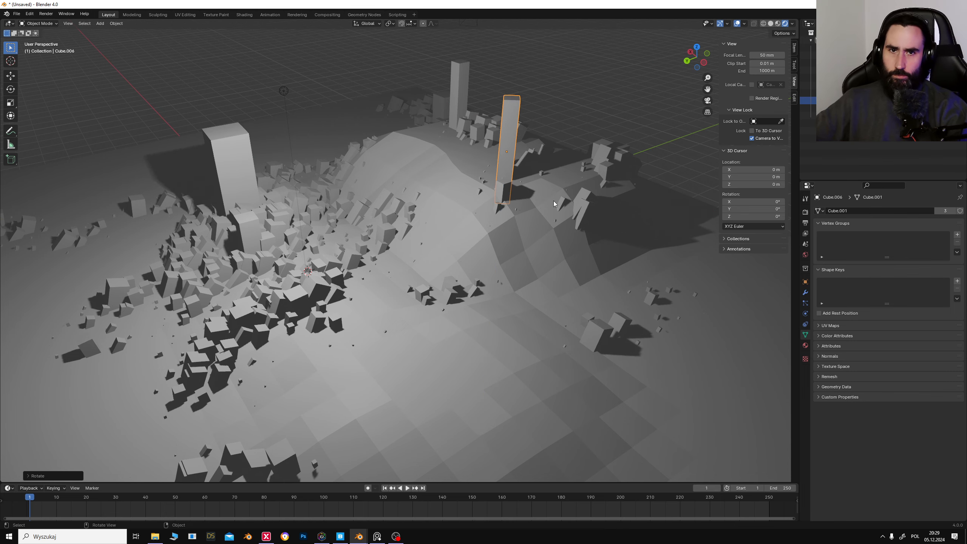
Step: Make a linked duplicate of the large tower and move it horizontally to the foot of the hill
left_click(540, 128)
middle_click_drag(369, 226, 352, 241)
scroll(382, 218, "up", 4)
left_click(378, 224)
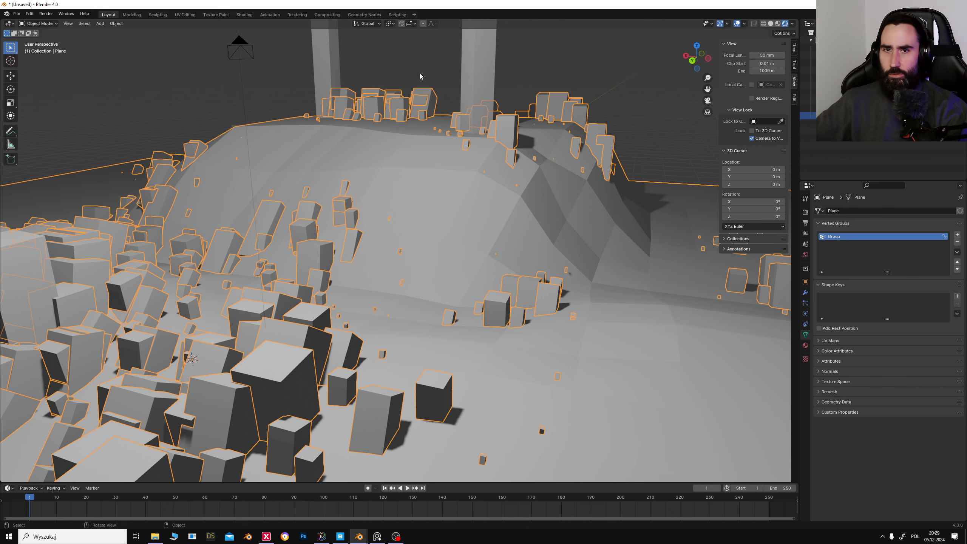
middle_click_drag(420, 75, 562, 176)
left_click(131, 186)
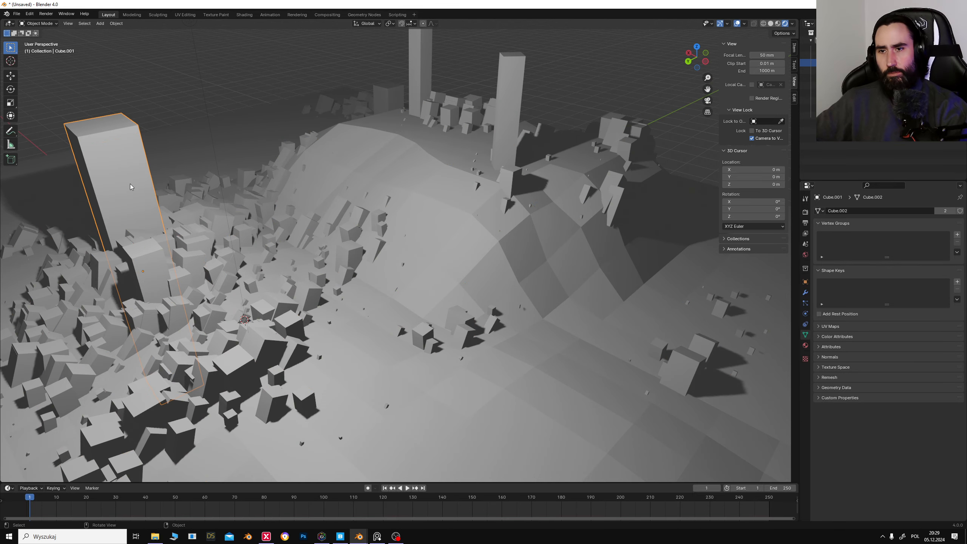
key("alt+d")
key("shift+z")
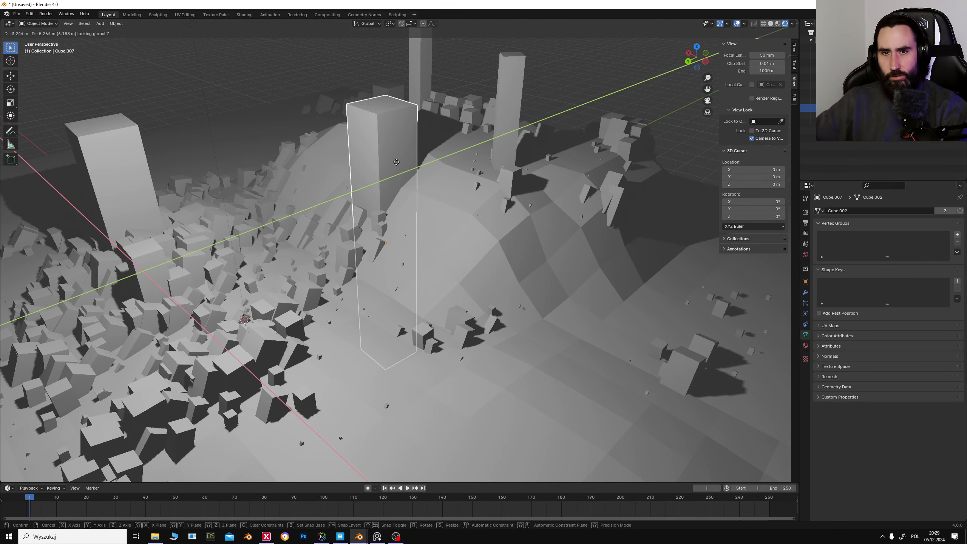
left_click(397, 162)
Step: Shorten the duplicated large tower in Z and stretch it along Y into a long block
key("s")
key("z")
left_click(401, 198)
key("s")
key("y")
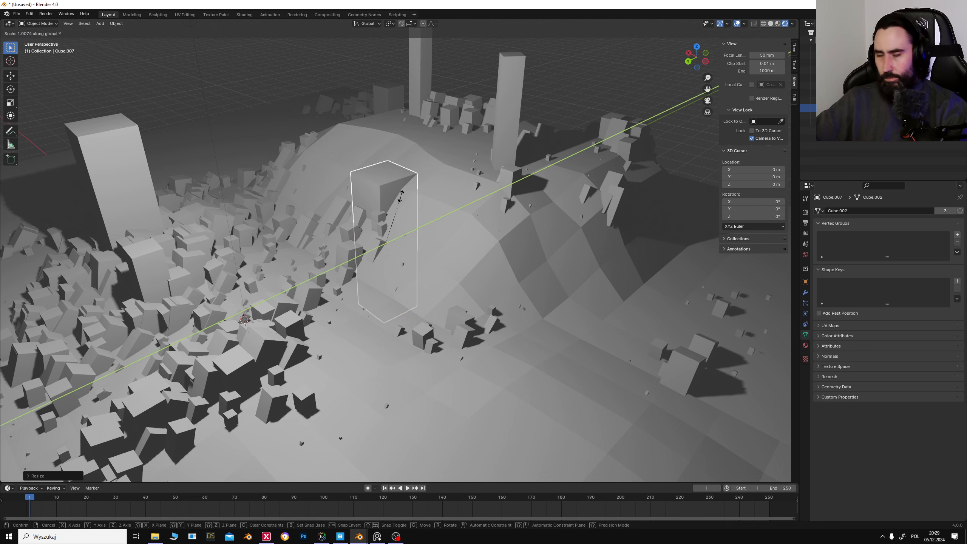
left_click(547, 152)
Step: Make a linked duplicate of the long block, place it among the scattered cubes and rotate it about Z
key("alt+d")
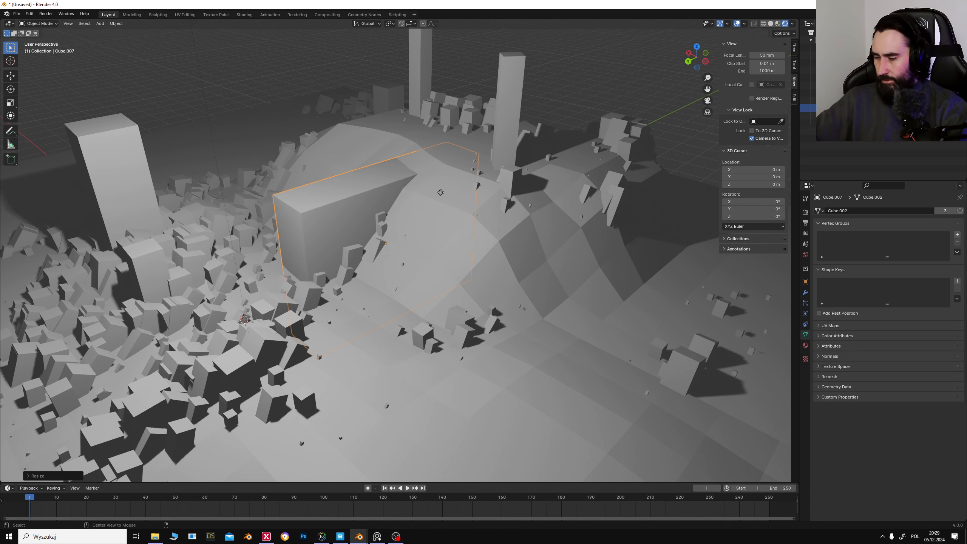
key("x")
left_click(430, 140)
key("g")
key("shift+z")
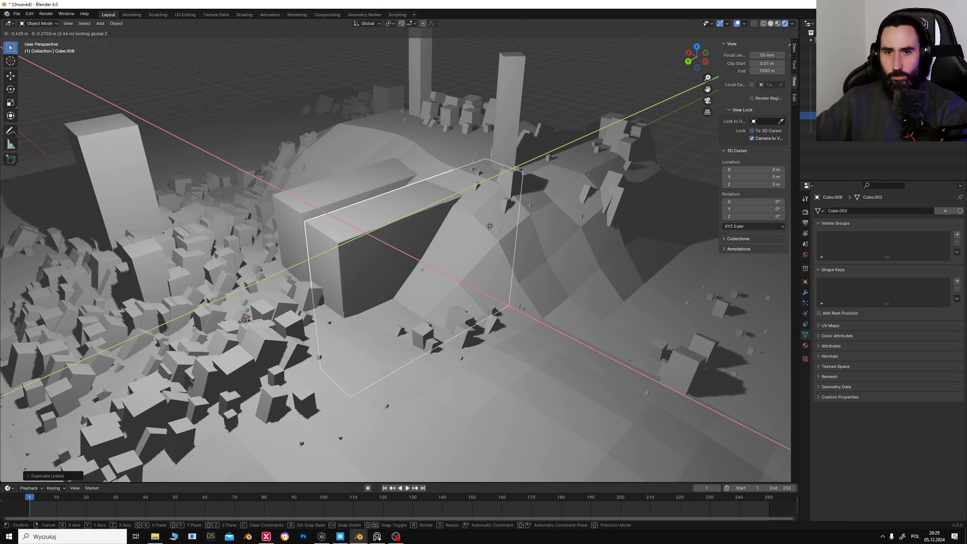
left_click(275, 259)
key("r")
key("z")
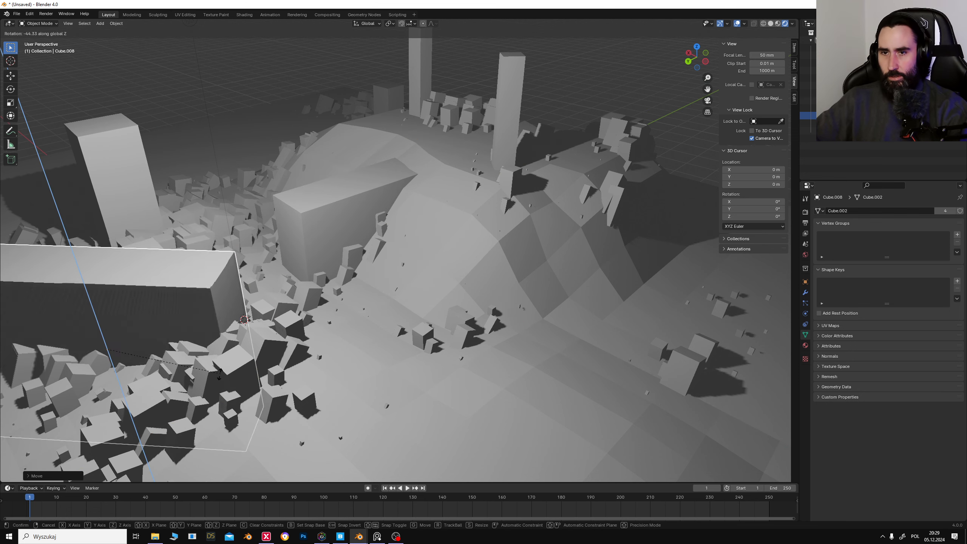
left_click(217, 317)
Step: Flatten the rotated block in Z and lower it slightly into the scattered cubes
key("s")
key("z")
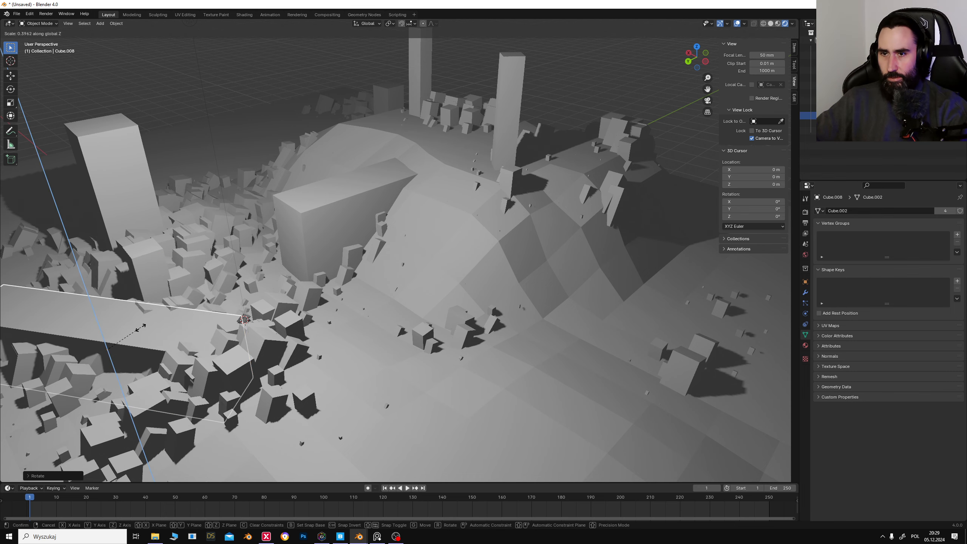
left_click(206, 324)
key("g")
key("z")
left_click(219, 331)
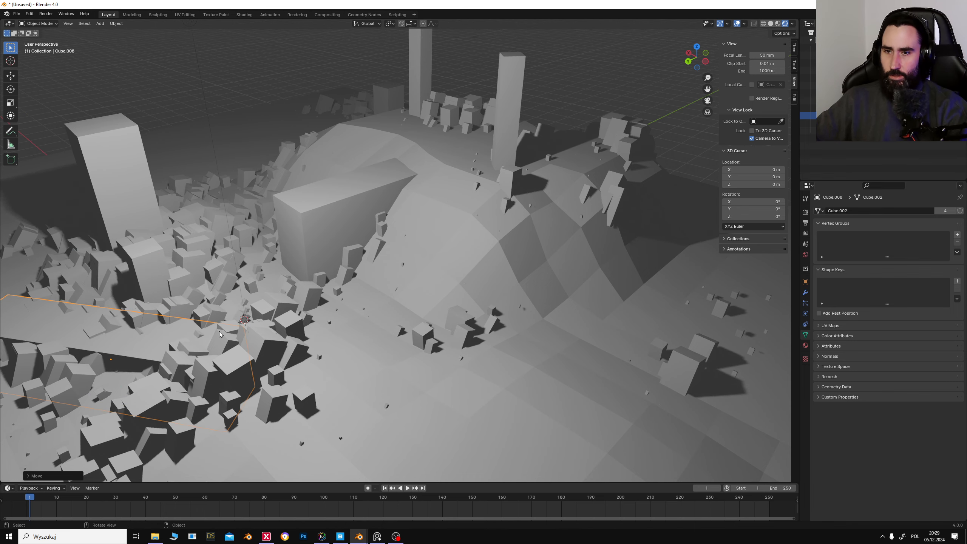
scroll(349, 278, "up", 1)
left_click_drag(349, 279, 307, 256)
left_click(304, 213)
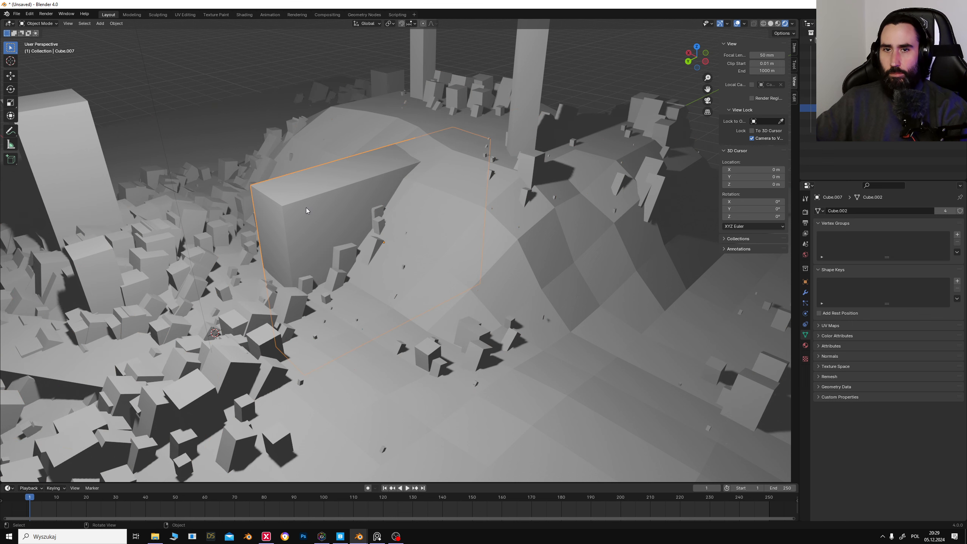
left_click(44, 24)
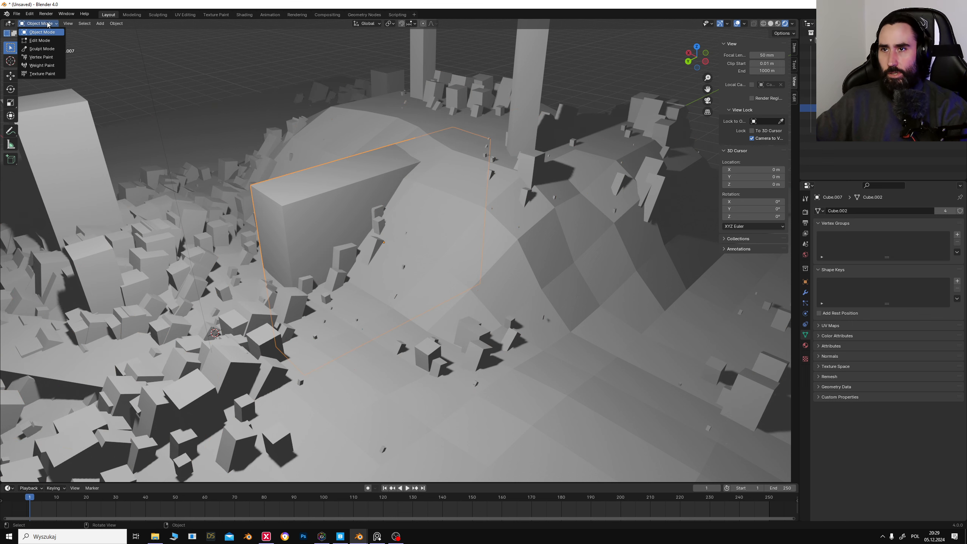
left_click(54, 41)
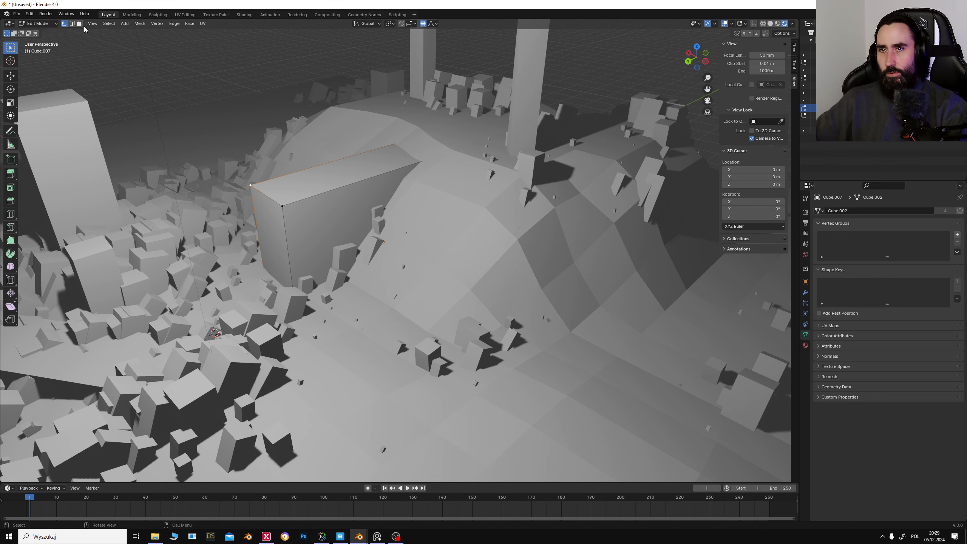
left_click(322, 201)
left_click(301, 178)
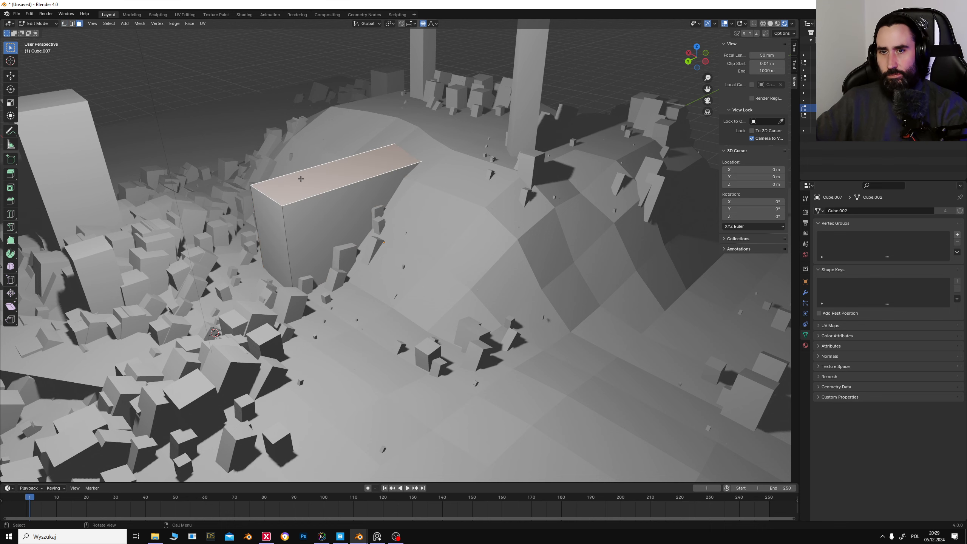
middle_click_drag(323, 175, 348, 125)
mouse_move(286, 152)
middle_mouse_down()
mouse_move(322, 153)
mouse_move(302, 143)
middle_mouse_up()
left_click(300, 142)
left_click(45, 24)
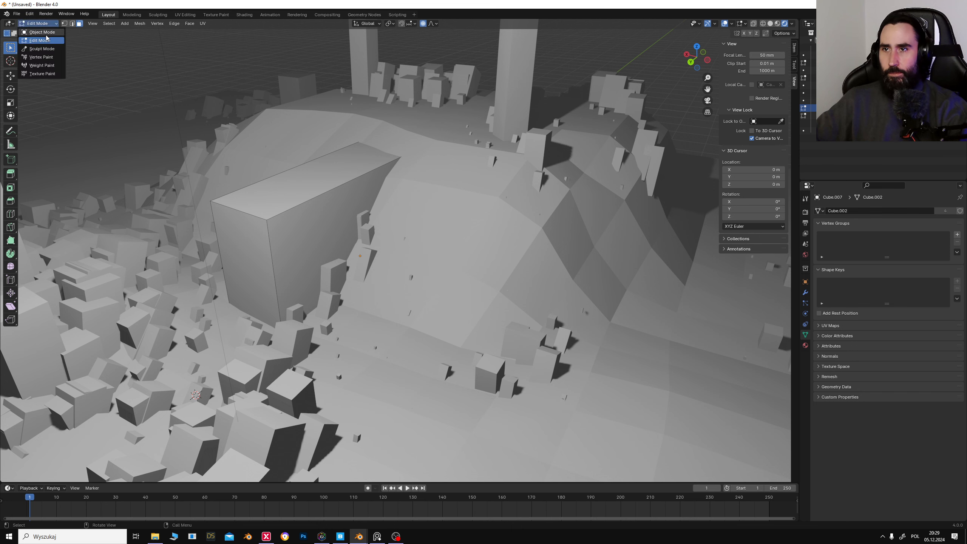
left_click(38, 32)
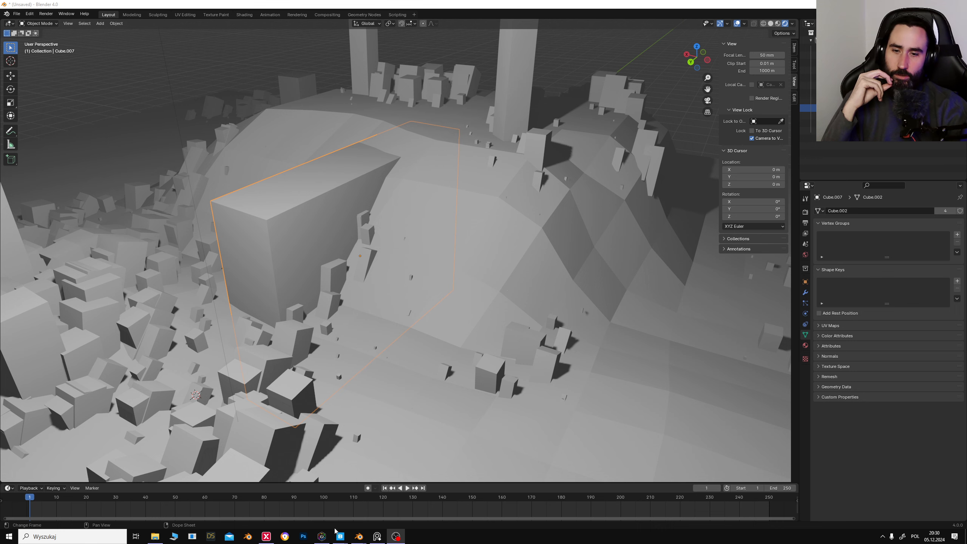
Step: Switch to Quixel Bridge and browse its asset collections
left_click(422, 501)
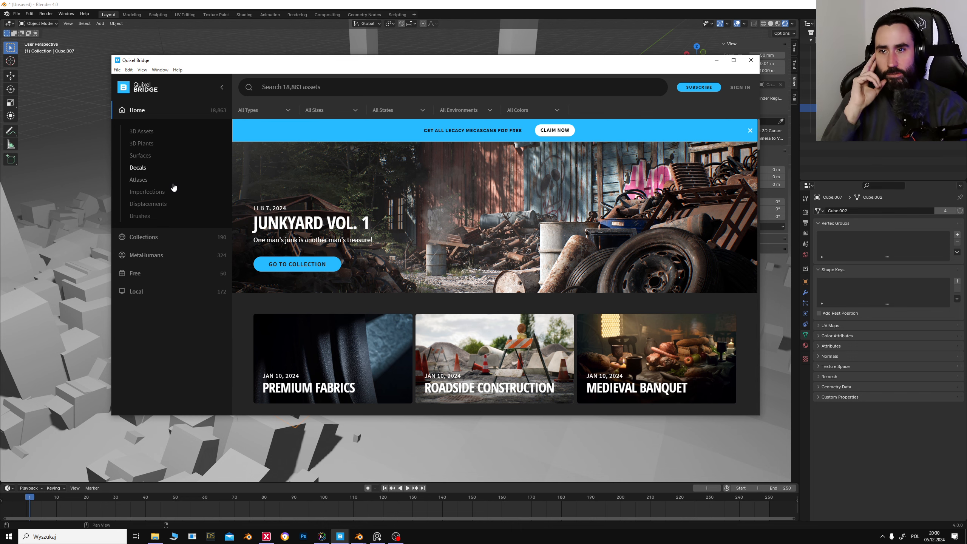
left_click(179, 240)
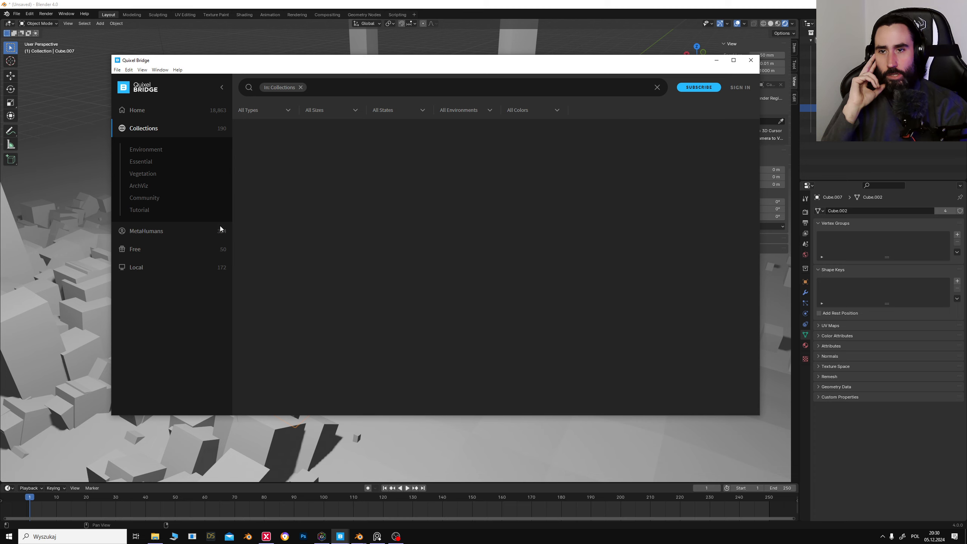
scroll(363, 257, "down", 10)
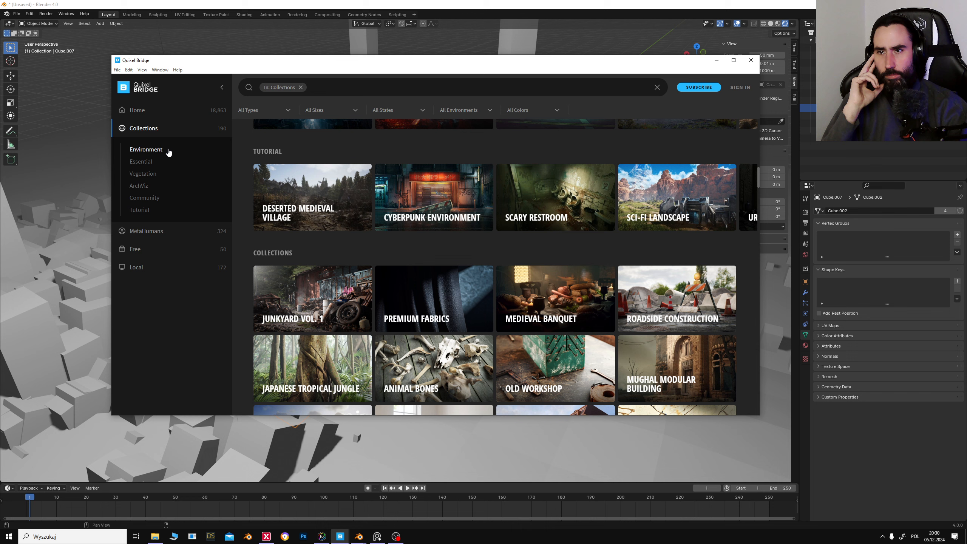
Step: Sign in to the Bridge account and download the purchased Aloe Vera 3D plant at 8K resolution
left_click(740, 87)
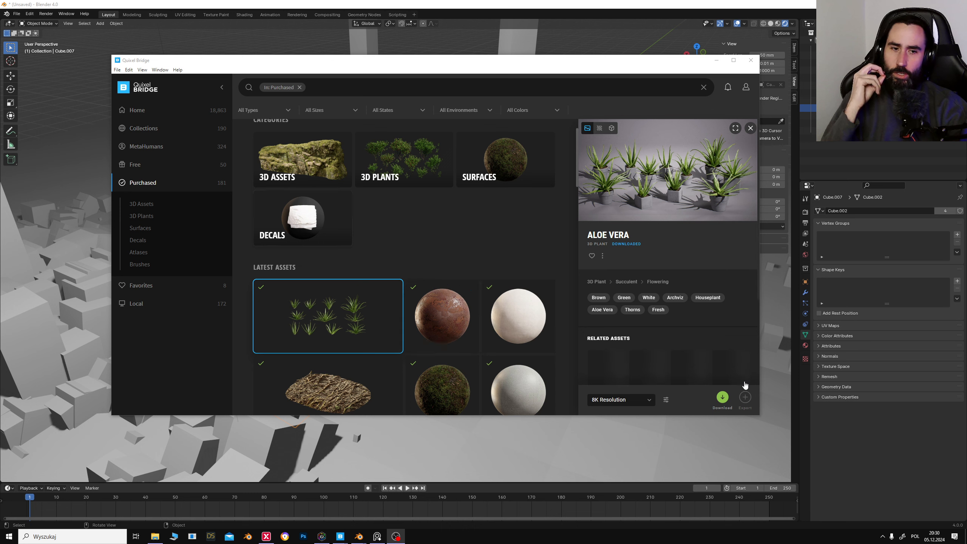
left_click(722, 397)
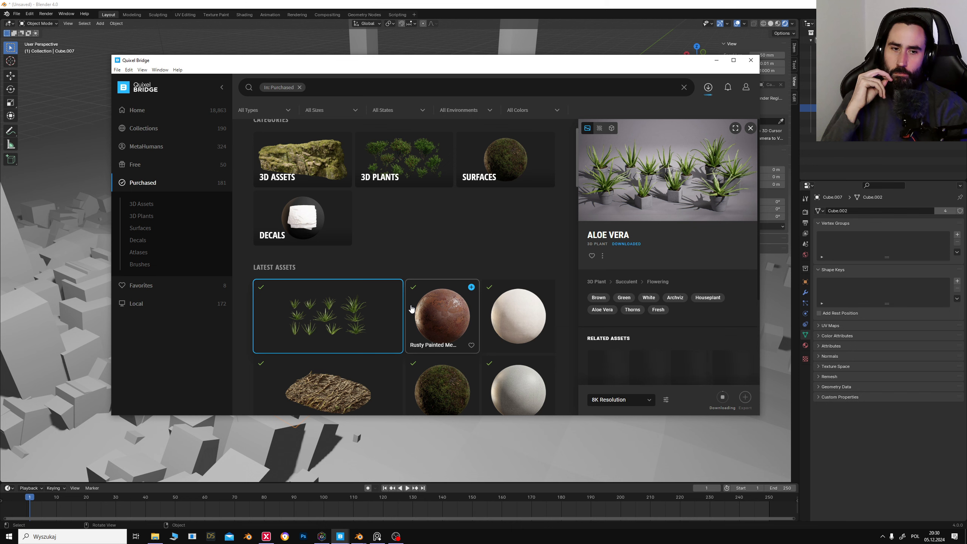
Step: Examine the purchased assets, opening the details of Mossy Forest Rock, Concrete Facade, Old Wallpaper and the scratched painted metal sheet
scroll(398, 302, "down", 6)
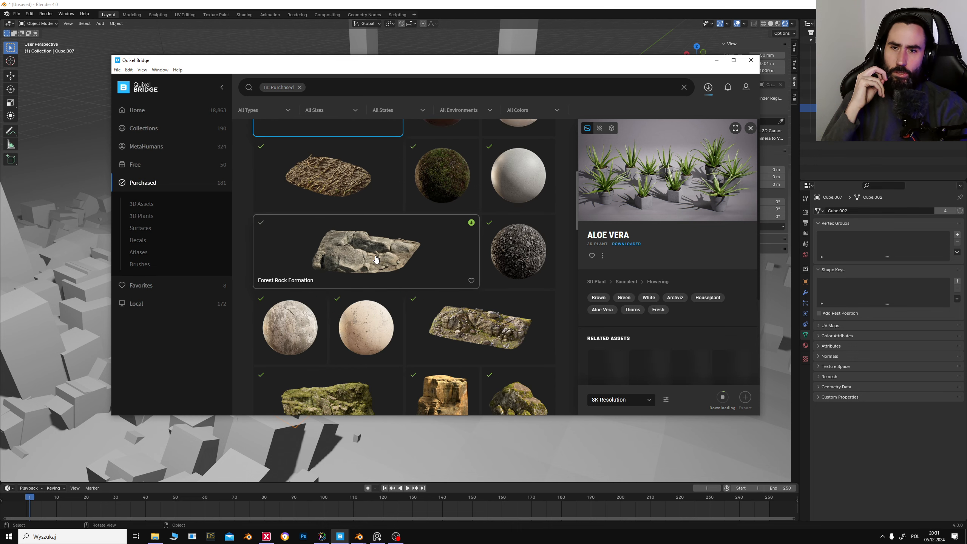
scroll(335, 228, "up", 3)
scroll(335, 228, "down", 7)
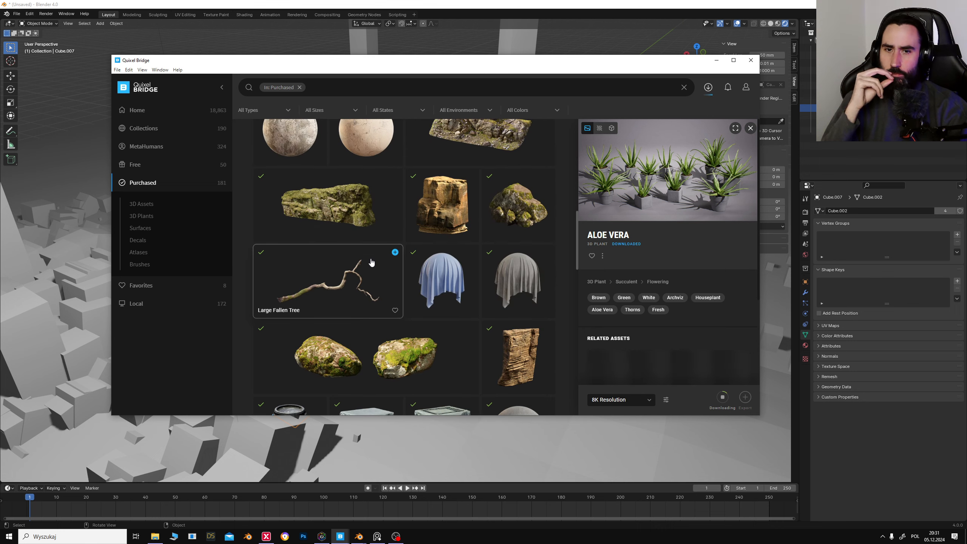
scroll(371, 262, "down", 10)
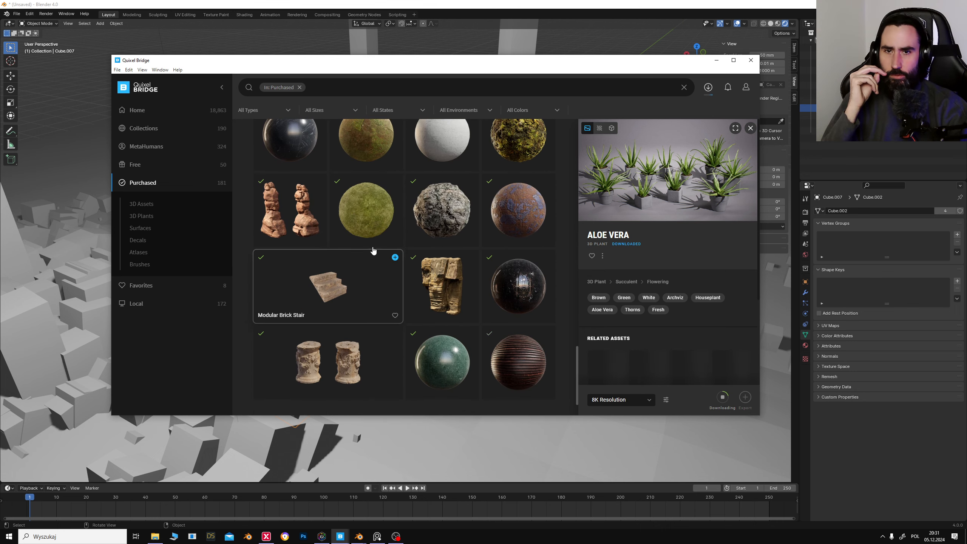
left_click(367, 151)
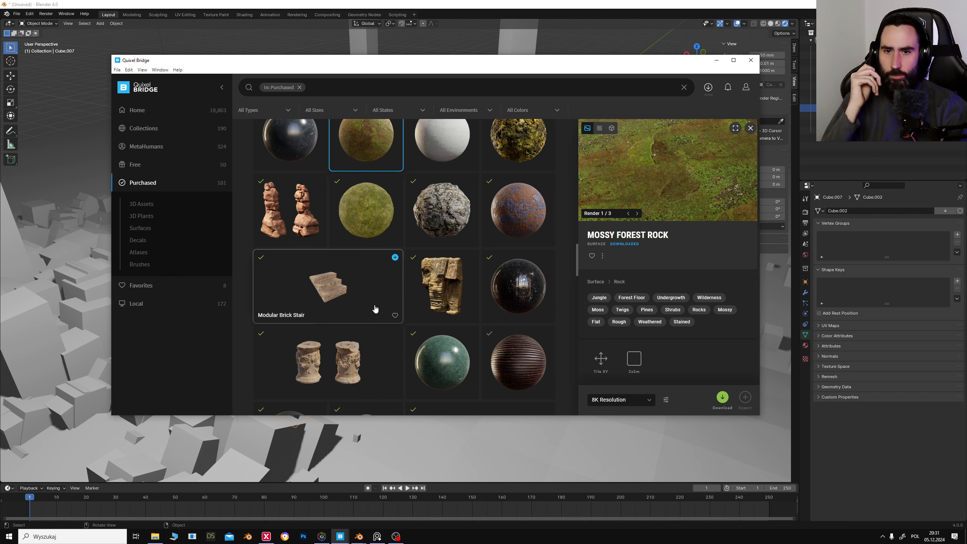
scroll(375, 309, "down", 2)
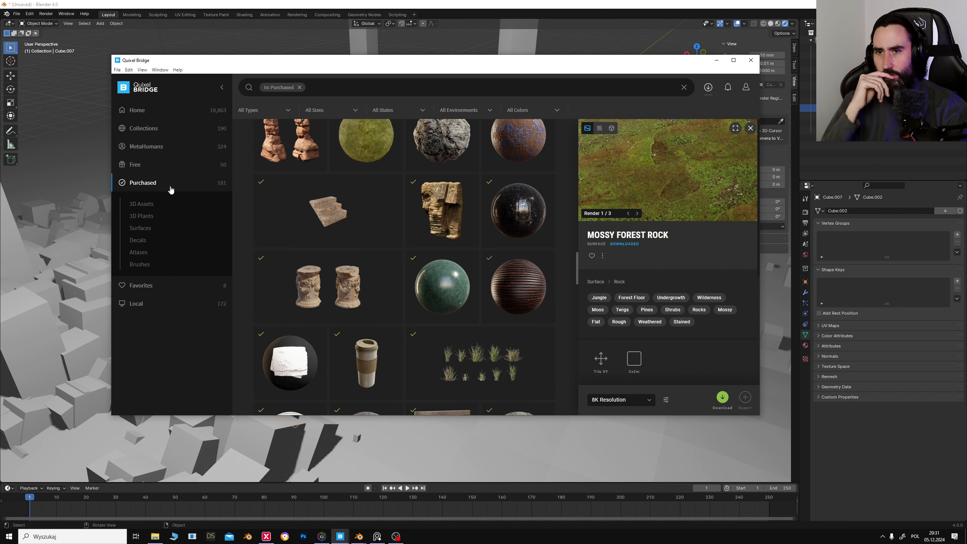
scroll(411, 322, "down", 10)
left_click(432, 303)
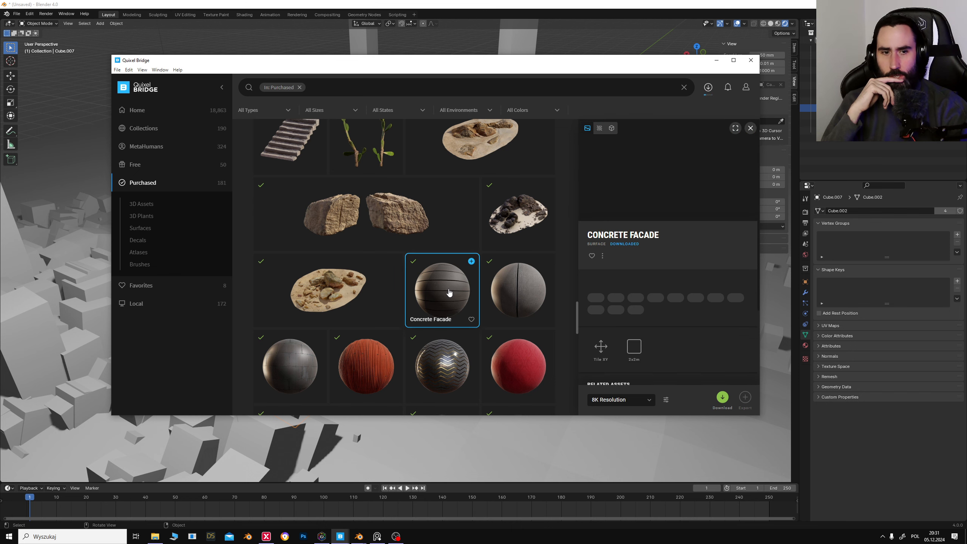
scroll(518, 259, "down", 6)
left_click(364, 266)
left_click(297, 263)
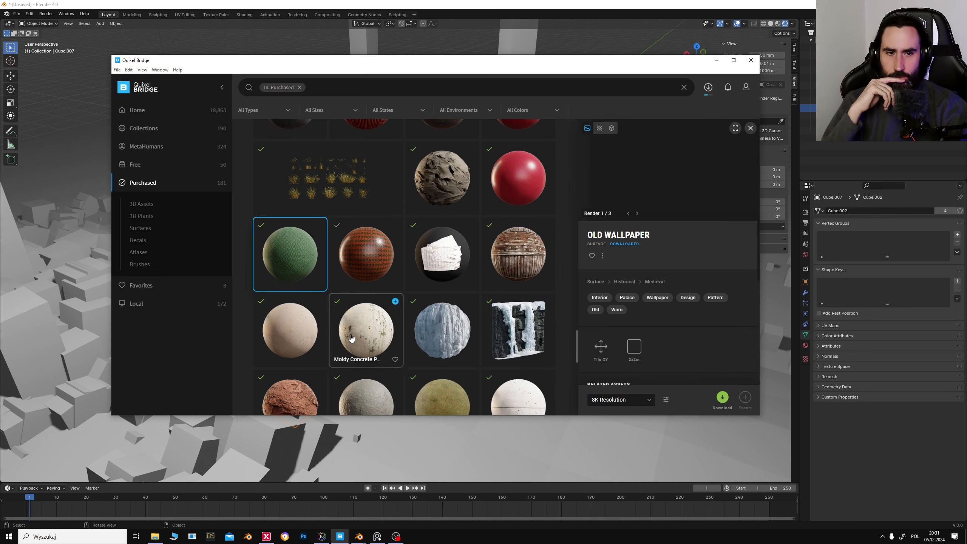
scroll(366, 328, "down", 6)
left_click(290, 225)
scroll(469, 305, "up", 5)
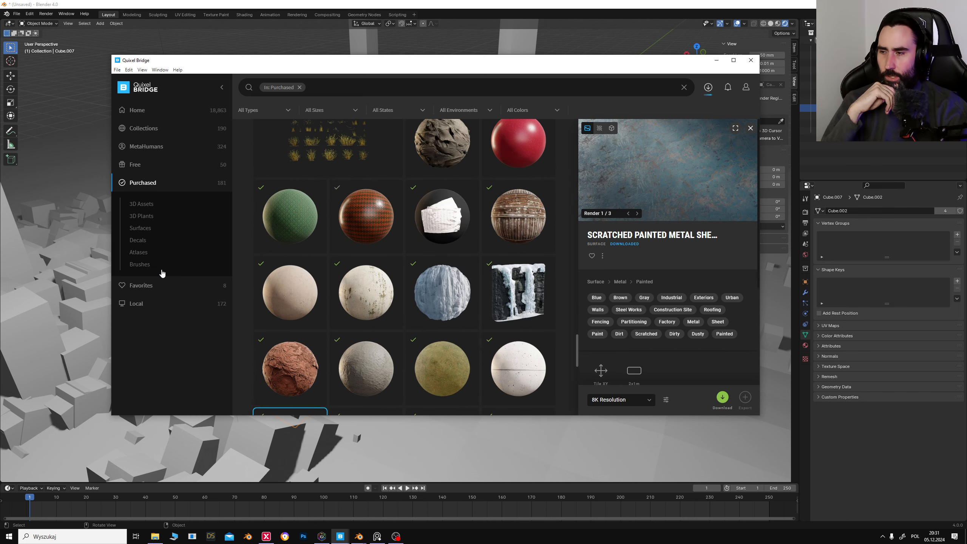
scroll(316, 270, "up", 5)
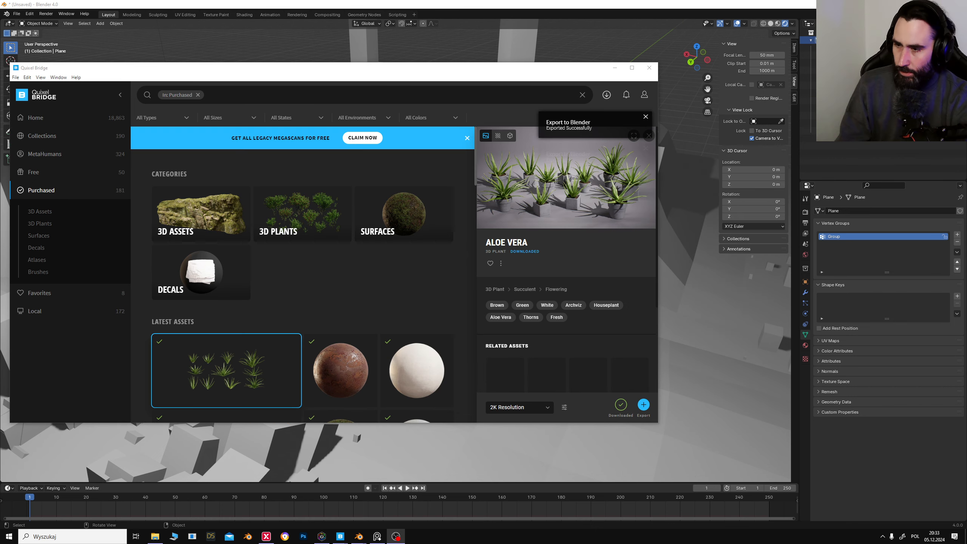
Step: Return to Blender, raise the imported Aloe Vera group along Z and move it horizontally to the empty area beyond the hill
left_click(615, 69)
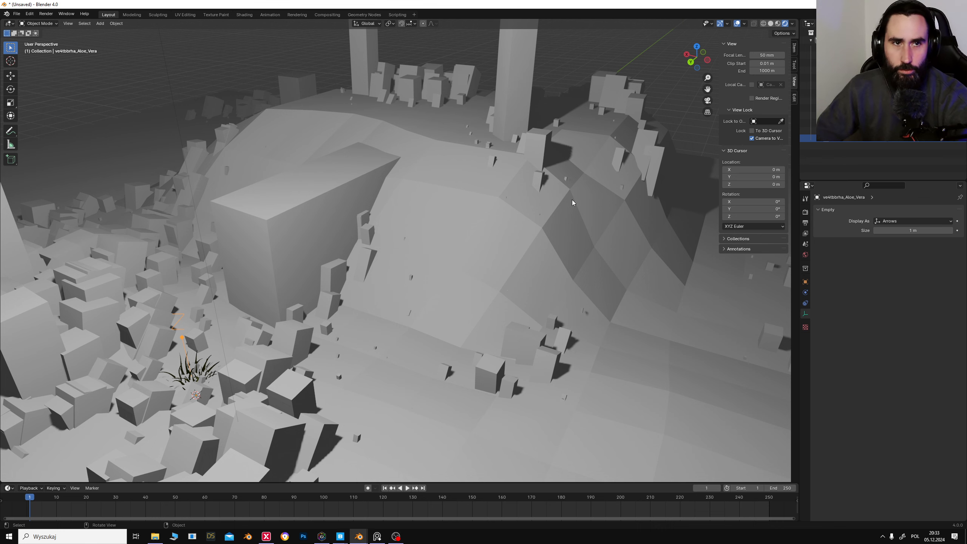
key("g")
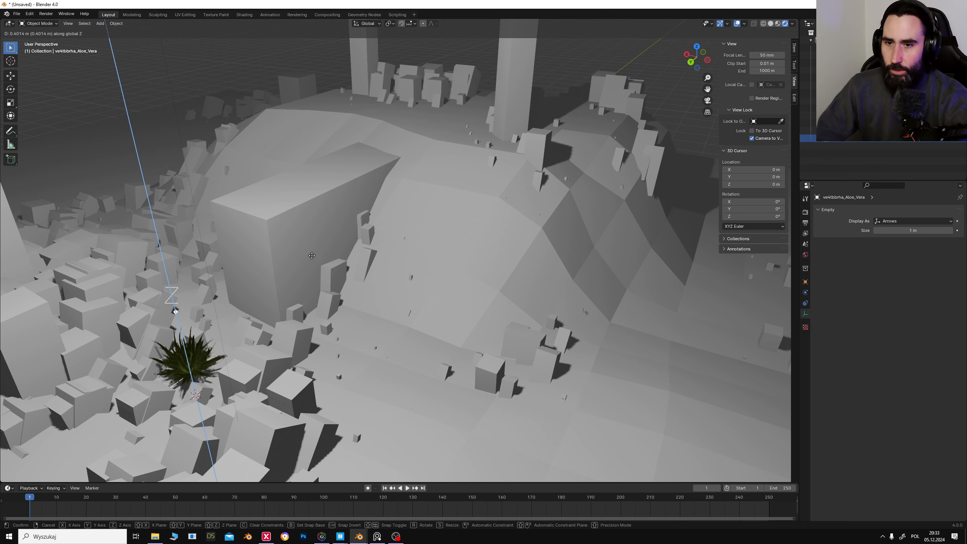
left_click(219, 312)
key("g")
key("shift+z")
left_click(479, 305)
middle_click_drag(476, 306, 95, 310, "shift")
key("g")
key("shift+z")
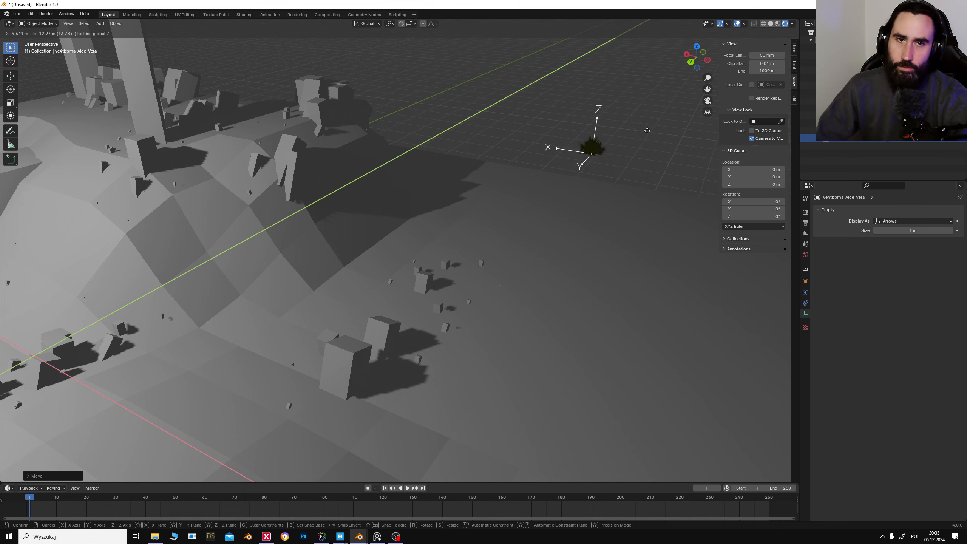
left_click(638, 186)
Step: Move the Var4 and Var11 aloe plants horizontally out of the overlapping cluster, placing them near each other
middle_click_drag(638, 185, 473, 288)
left_click(552, 292)
middle_click_drag(564, 278, 488, 293)
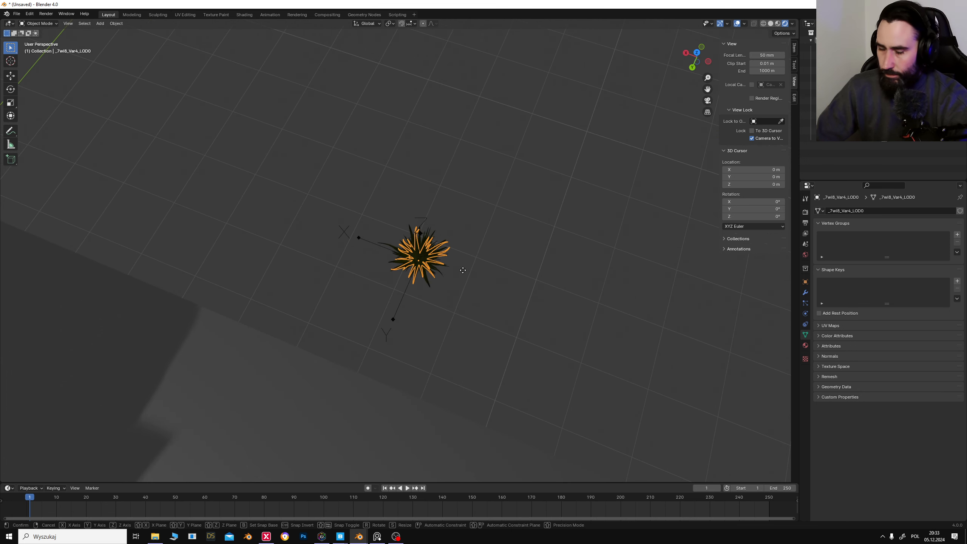
key("shift+d")
key("shift+z")
left_click(527, 290)
left_click(411, 259)
key("shift+d")
key("shift+z")
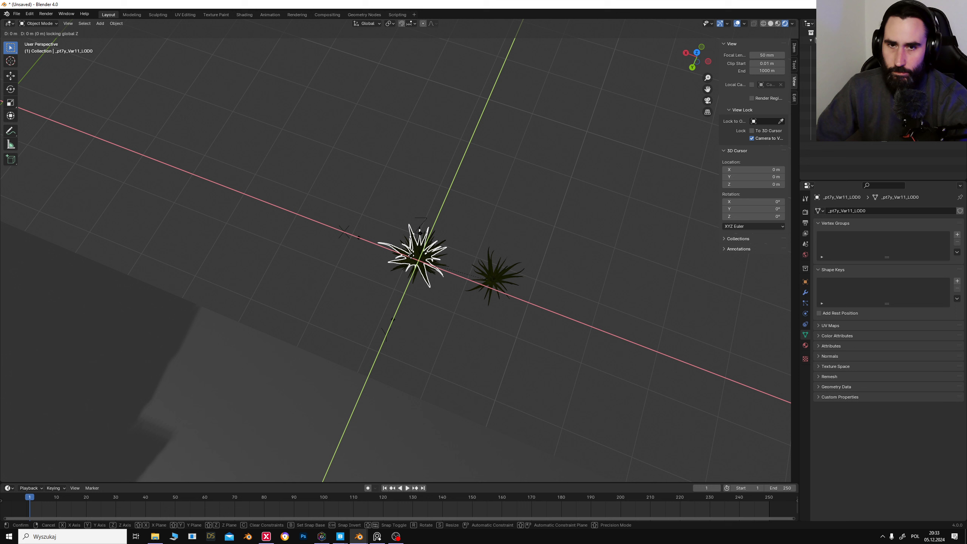
left_click(486, 219)
Step: Move the Var9 and Var10 aloe plants horizontally out of the cluster, beside the plants already separated
left_click(425, 262)
key("shift+d")
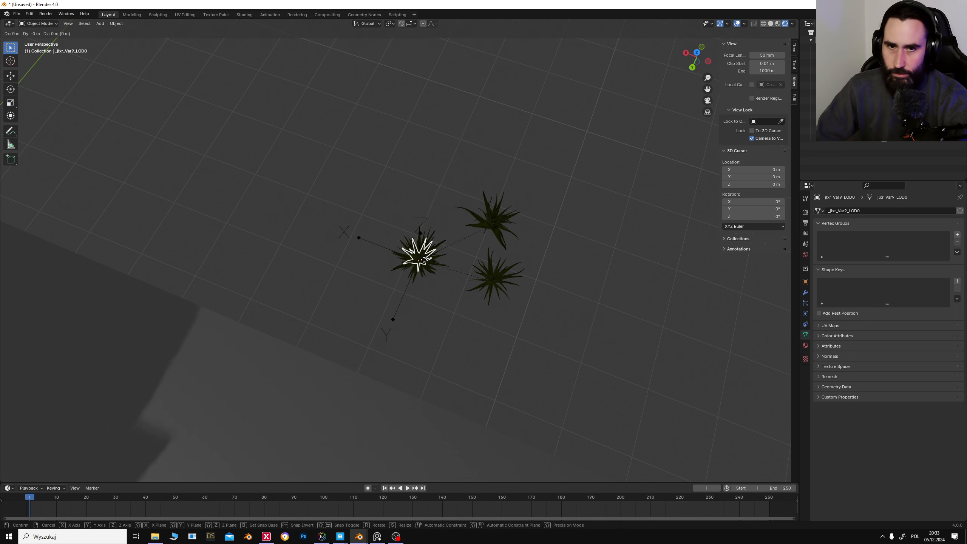
key("shift+z")
left_click(542, 257)
left_click(426, 262)
key("g")
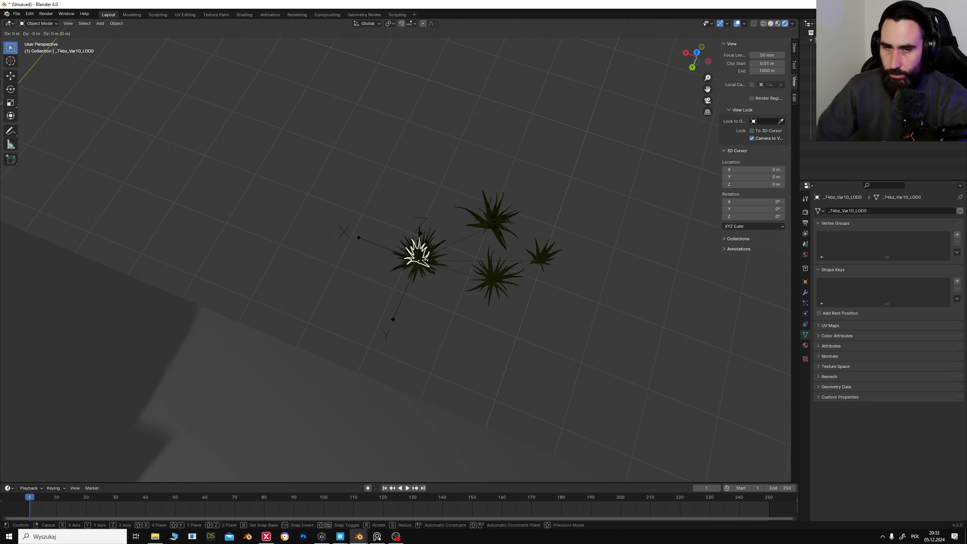
key("shift+z")
left_click(473, 252)
key("s")
key("z")
left_click(495, 260)
Step: Move the Var6 aloe plant horizontally to the opposite side of the cluster from the separated plants
left_click(417, 263)
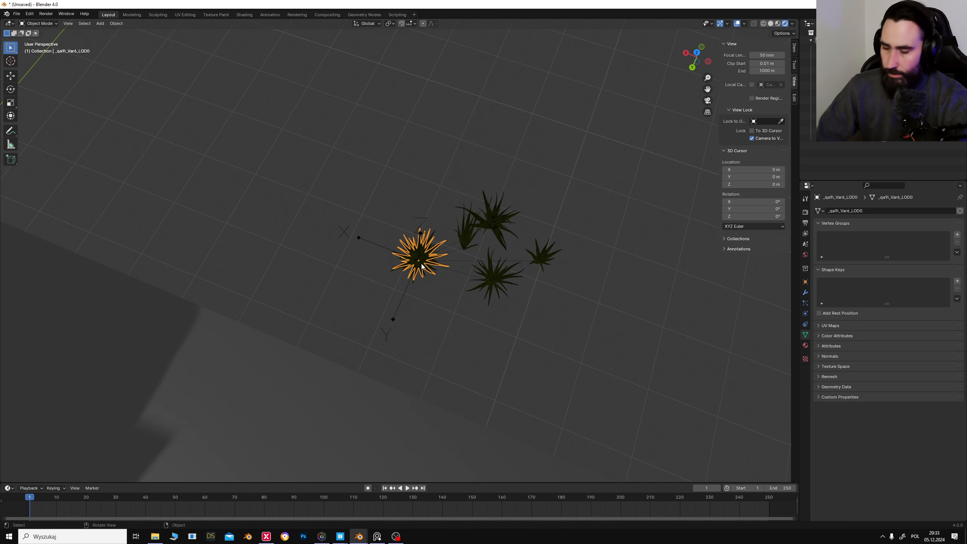
key("shift+d")
key("shift+z")
left_click(397, 233)
middle_click_drag(397, 233, 501, 222)
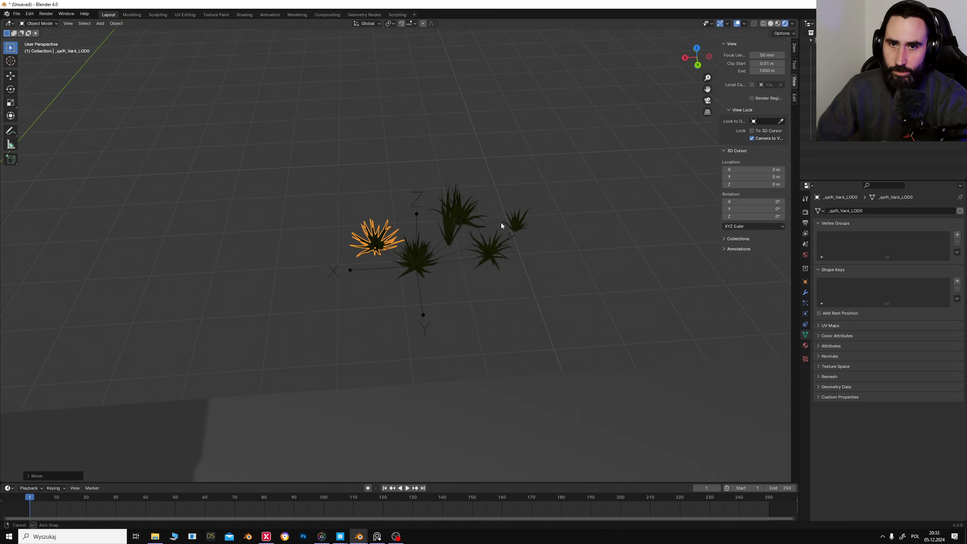
key("r")
key("z")
left_click(409, 260)
Step: Move the small Var12 aloe plant and another overlapping plant horizontally to separate spots around the cluster
left_click(409, 260)
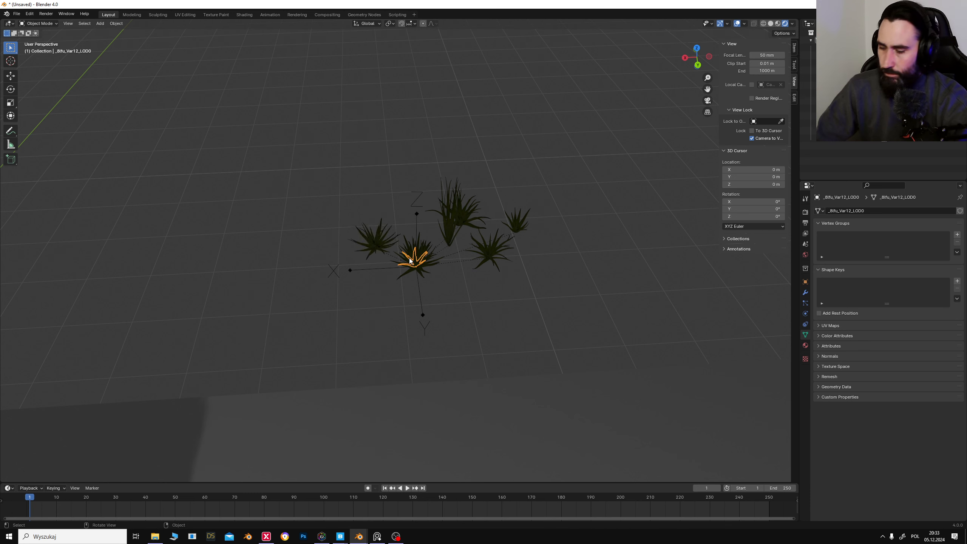
key("shift+d")
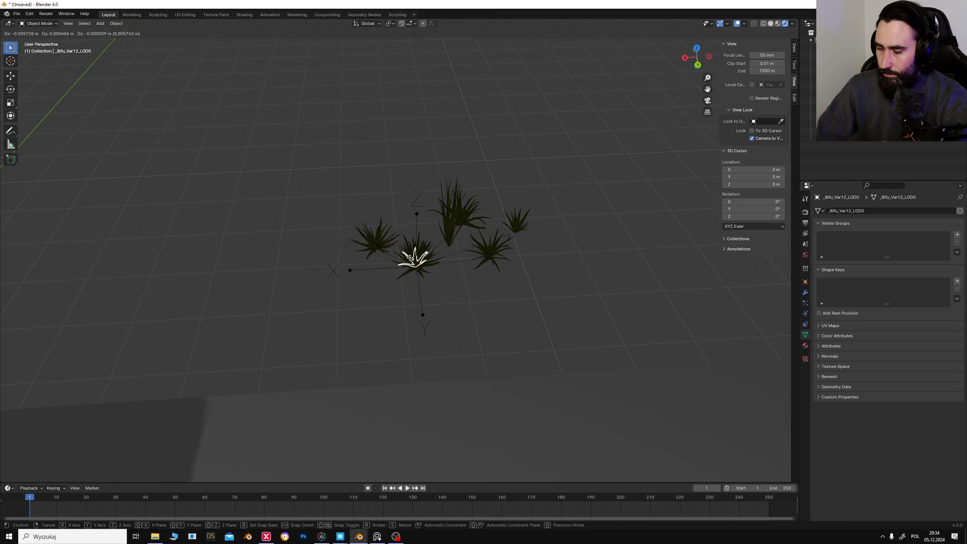
key("shift+z")
left_click(464, 282)
middle_click_drag(464, 283, 435, 276)
left_click(424, 262)
key("g")
key("shift+z")
left_click(388, 281)
Step: Move the Var7 and Var2 aloe plants horizontally so they stand slightly apart from the remaining cluster
left_click(434, 275)
key("g")
key("shift+z")
left_click(432, 285)
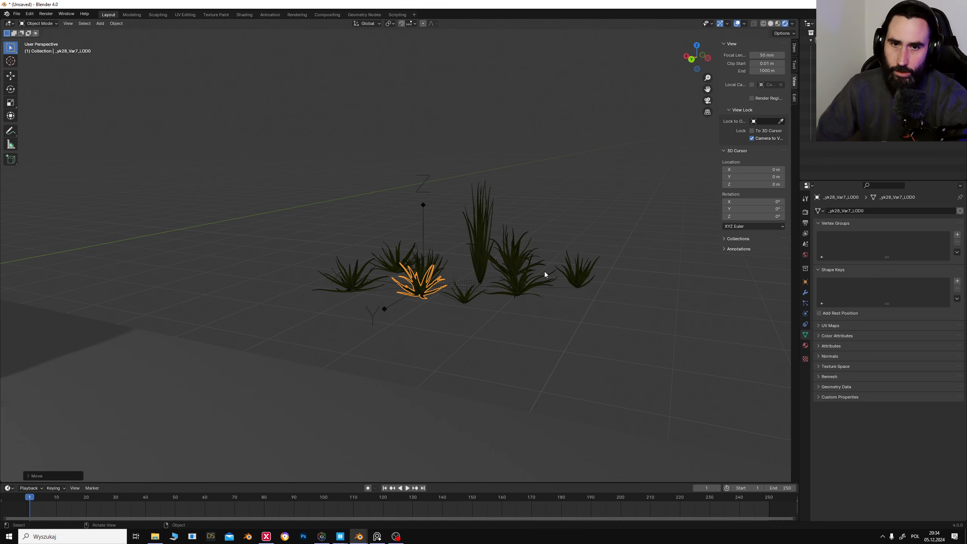
middle_click_drag(544, 271, 414, 276)
left_click(413, 275)
key("g")
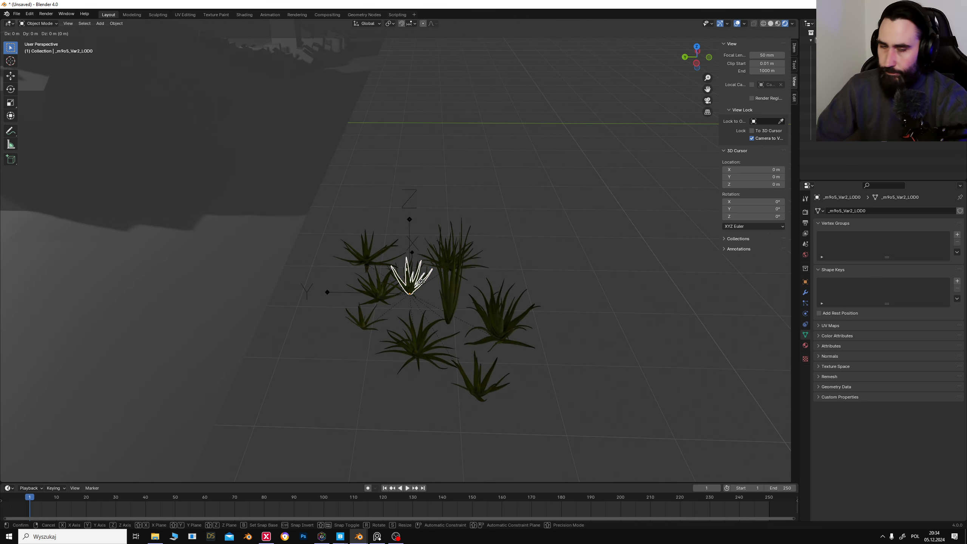
key("shift+z")
left_click(433, 280)
Step: Drop the Var2 aloe plant in place and move all the aloe plants into a new collection named plant
left_click(603, 305)
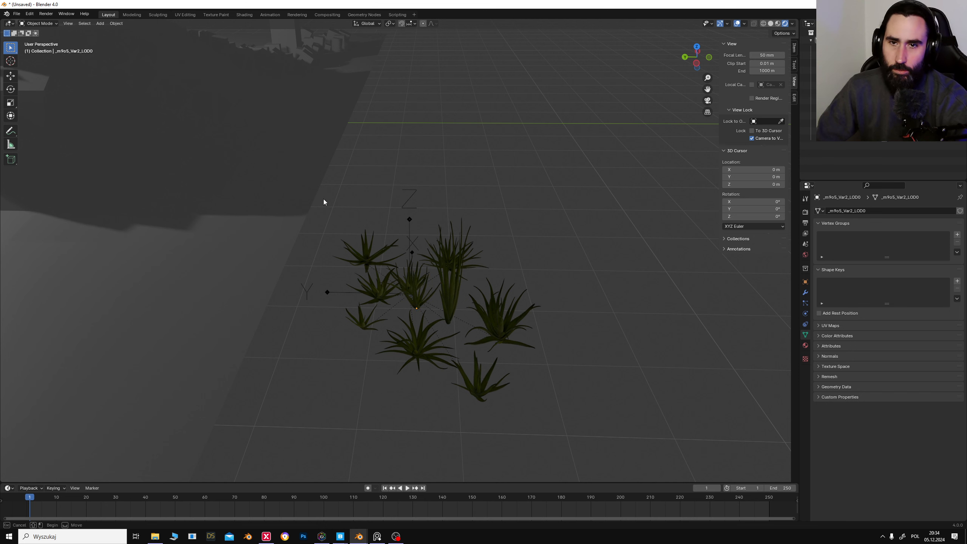
left_click_drag(324, 199, 637, 413)
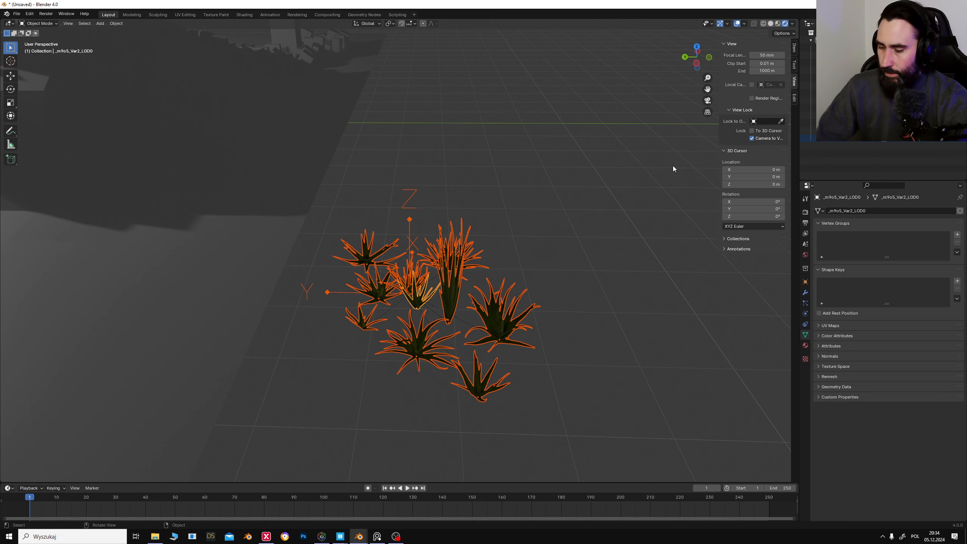
key("ctrl+n")
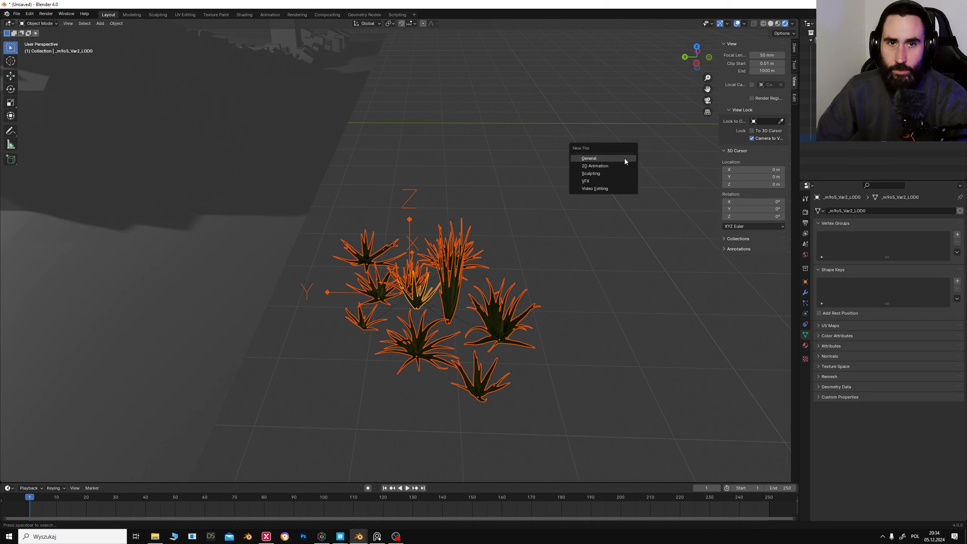
key("n")
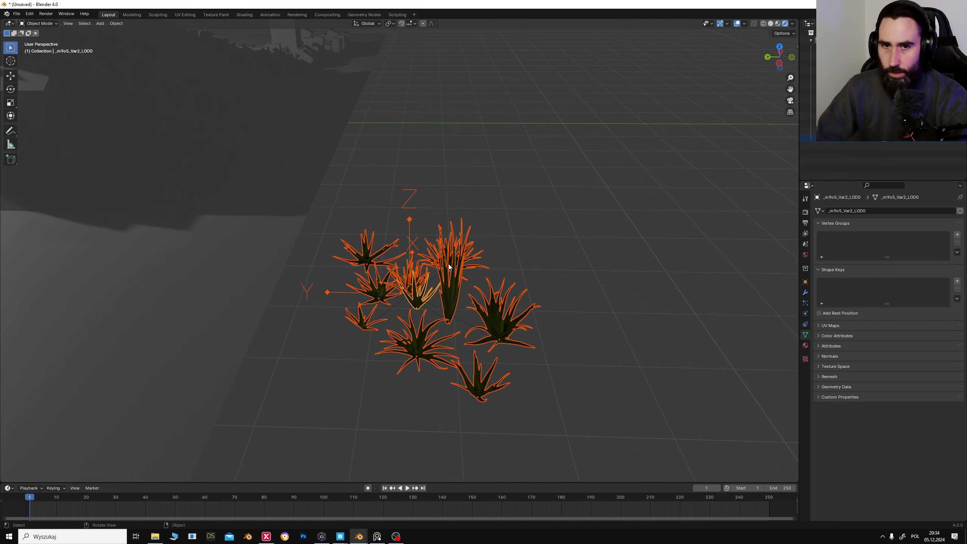
key("m")
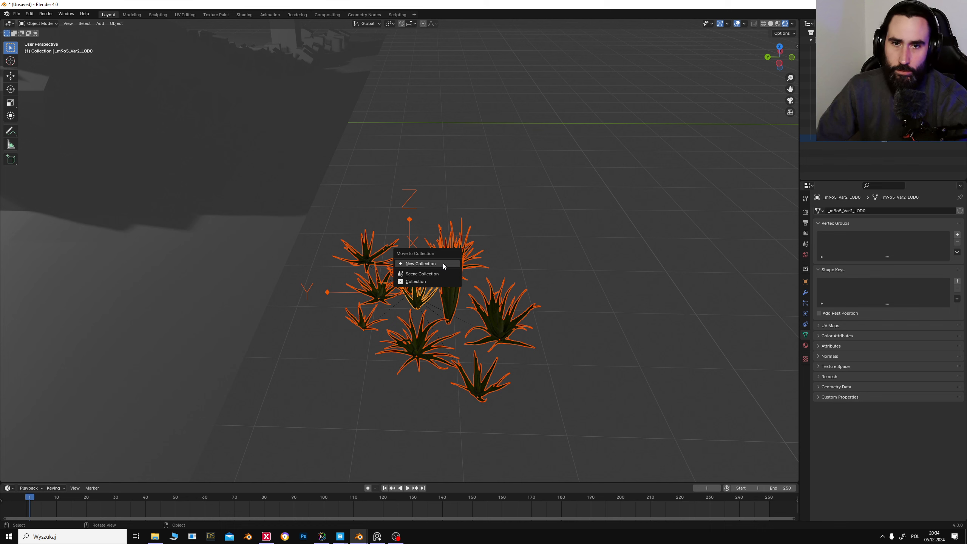
left_click(443, 263)
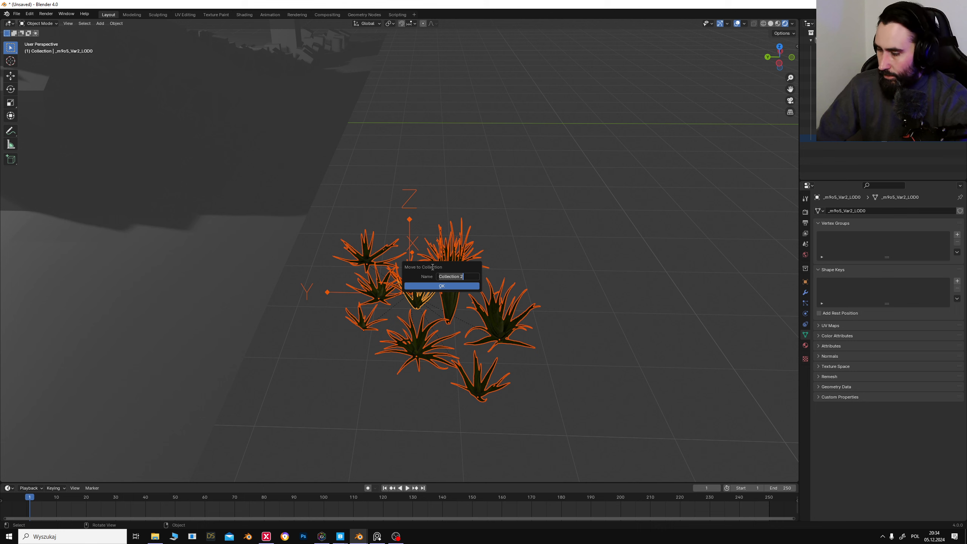
type("plant")
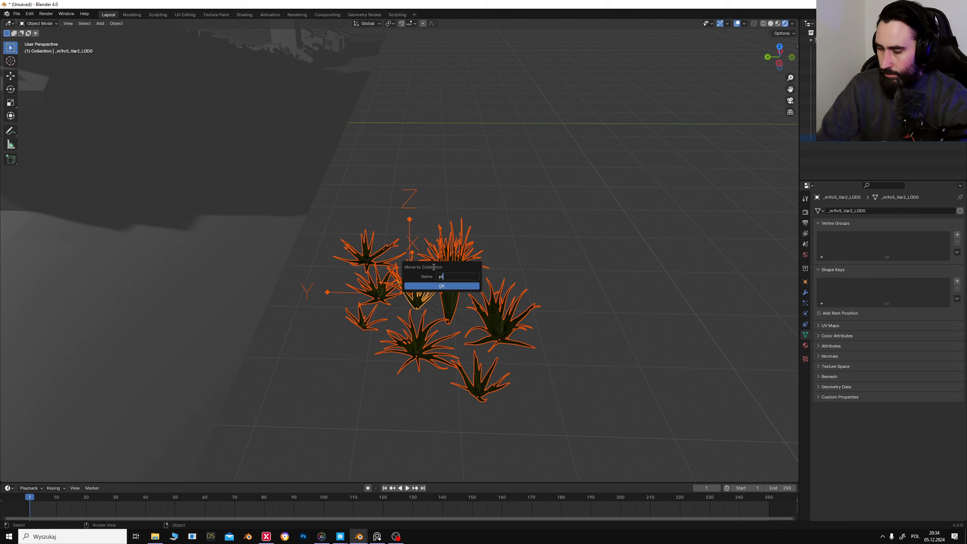
left_click(457, 285)
Step: Select the Aloe Vera empty in the scene hierarchy and toggle the visibility of the entry above it off and on
left_click(840, 146)
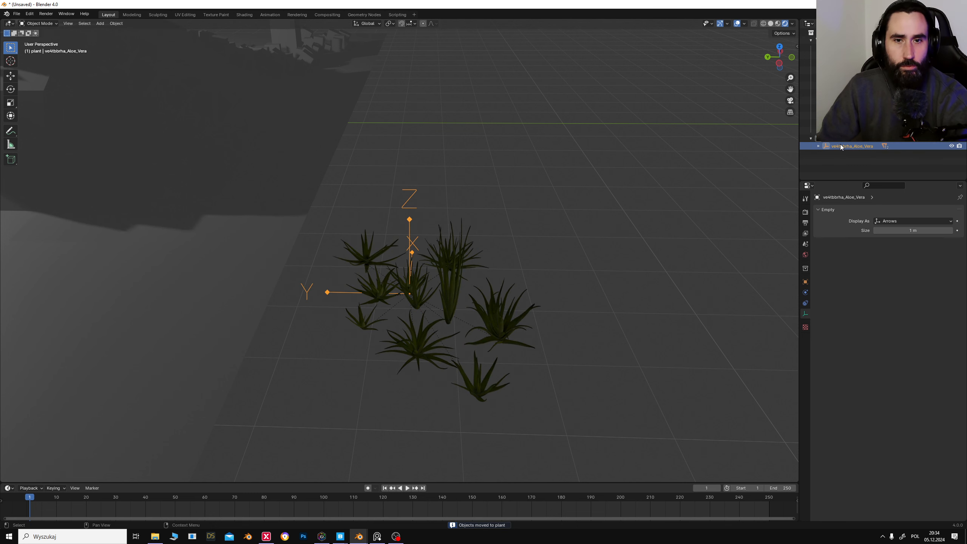
left_click(952, 139)
left_click(952, 139)
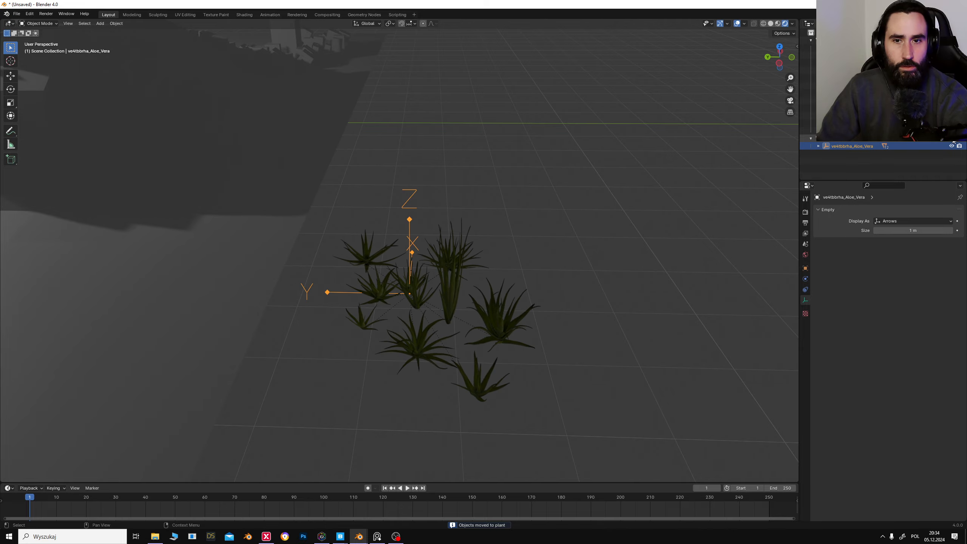
Step: Select the terrain plane, enter Edit Mode and select a single ground face in front of the hill
middle_click_drag(462, 231, 622, 215, "shift")
left_click(326, 236)
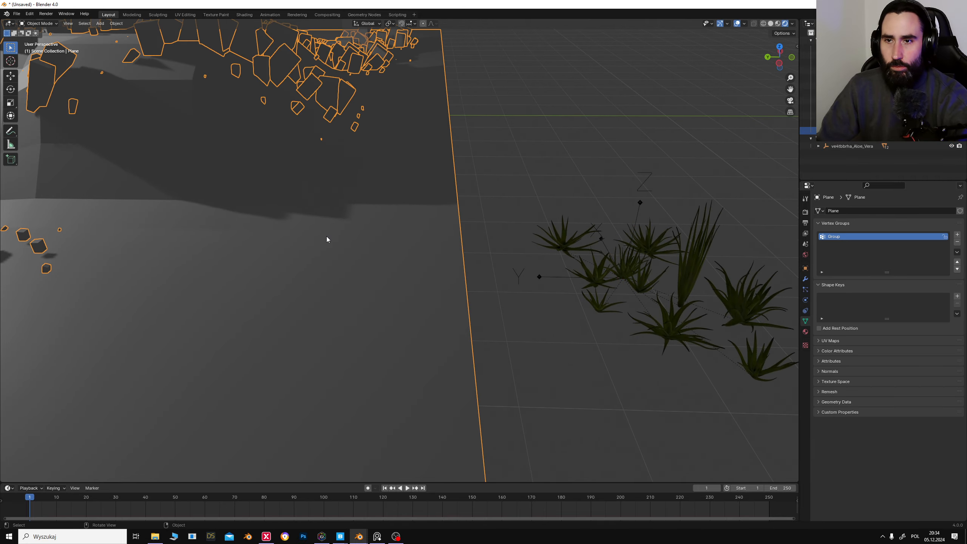
scroll(343, 236, "down", 4)
middle_click_drag(383, 237, 258, 259, "shift")
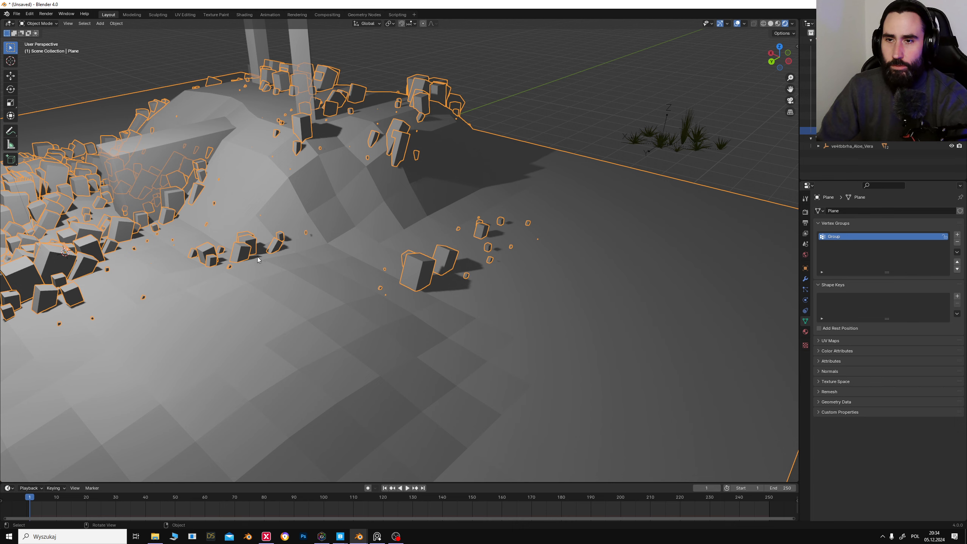
middle_click_drag(305, 307, 421, 291, "shift")
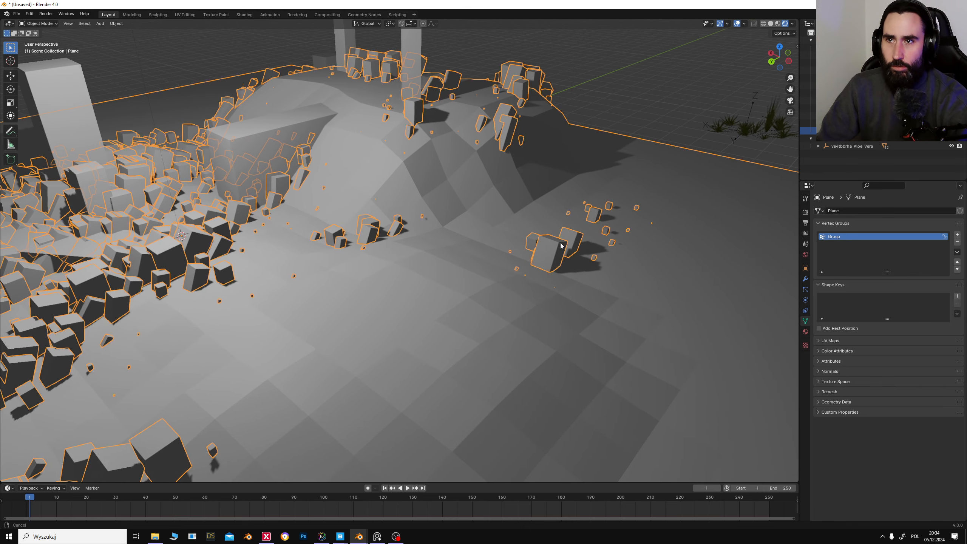
left_click(43, 25)
left_click(40, 37)
left_click(434, 286)
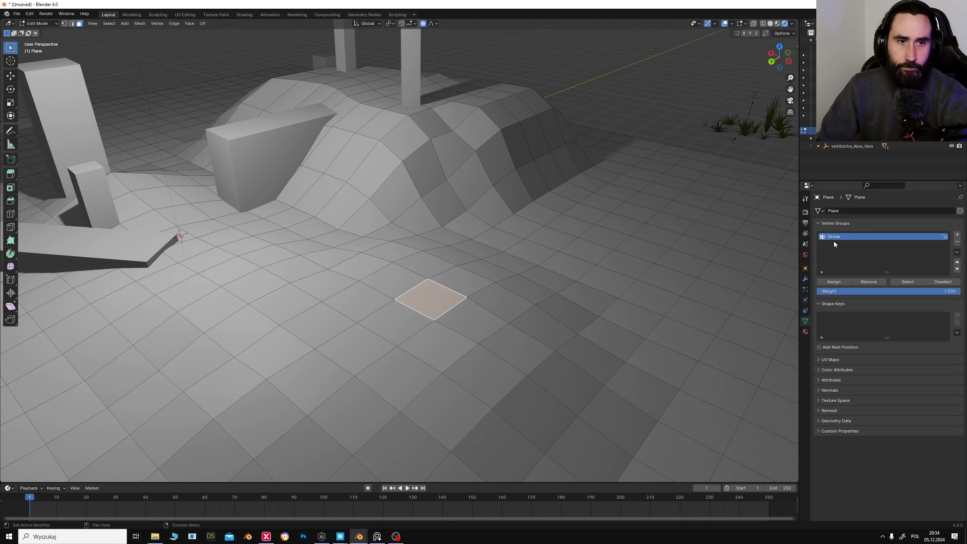
Step: Add a second particle system to the terrain plane and name its settings plant
left_click(805, 289)
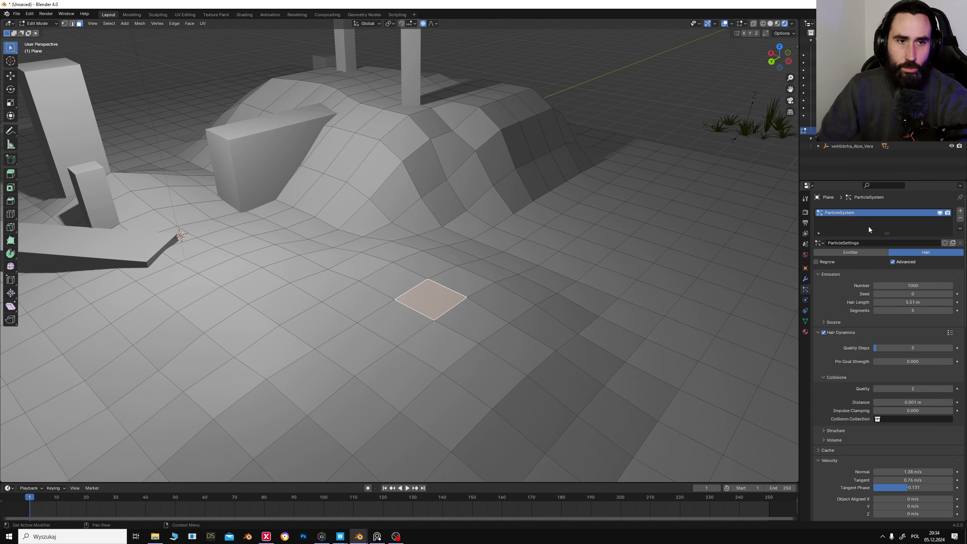
scroll(870, 227, "down", 2)
scroll(892, 223, "up", 2)
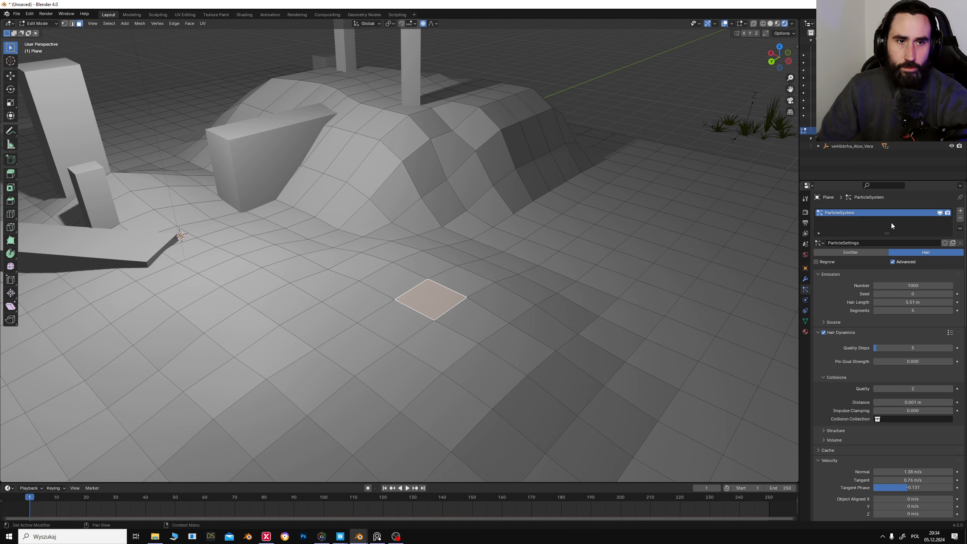
left_click(960, 211)
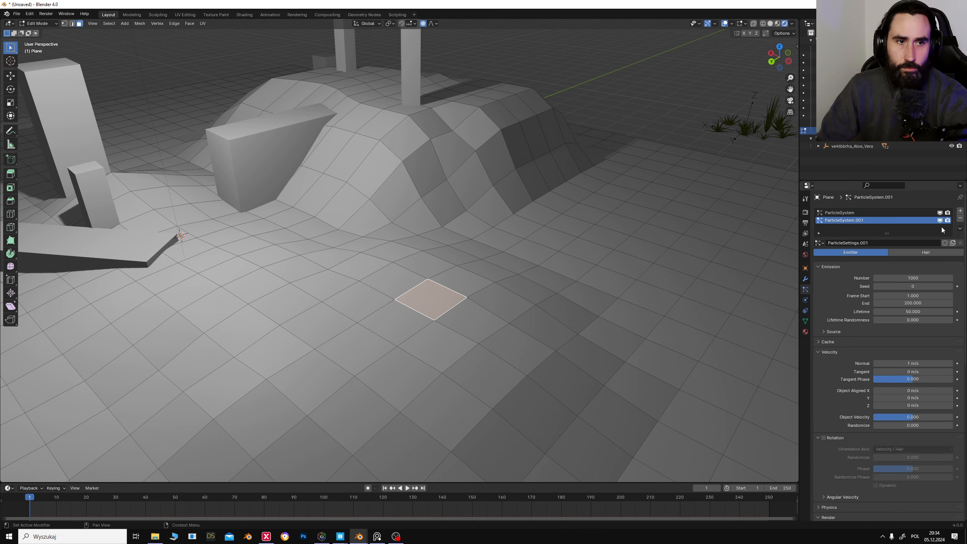
left_click(889, 243)
type("plant")
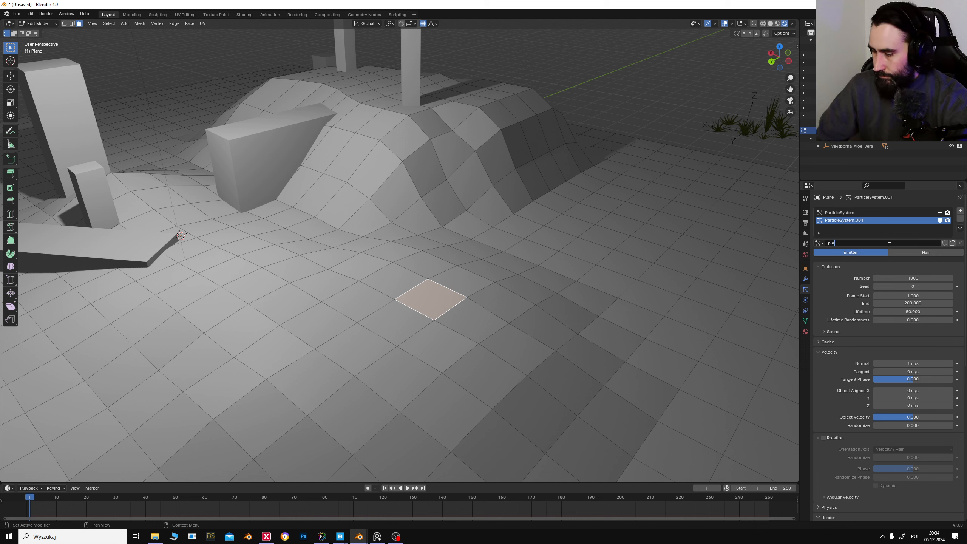
key("Return")
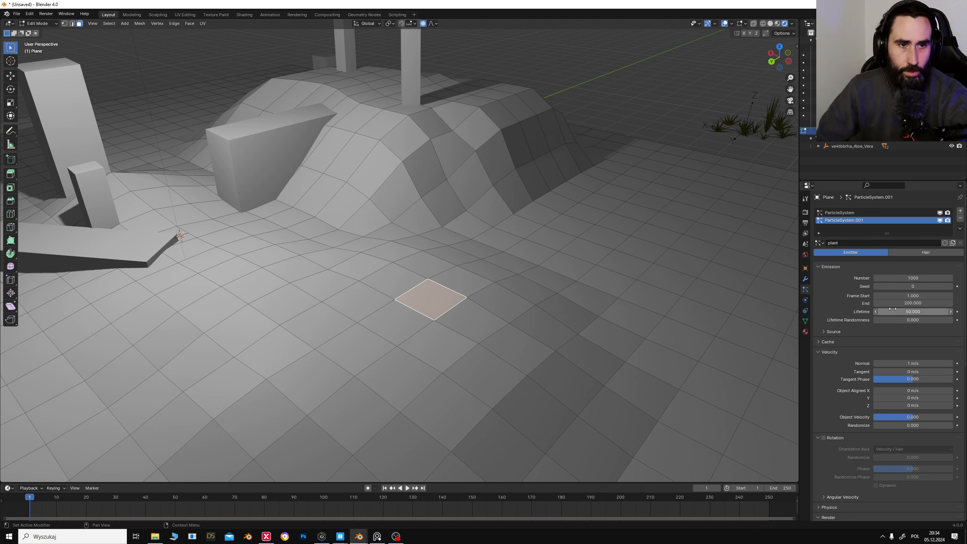
Step: Make the plant particle system Hair with Advanced options enabled, and render it as a Collection using the plant collection
left_click(917, 251)
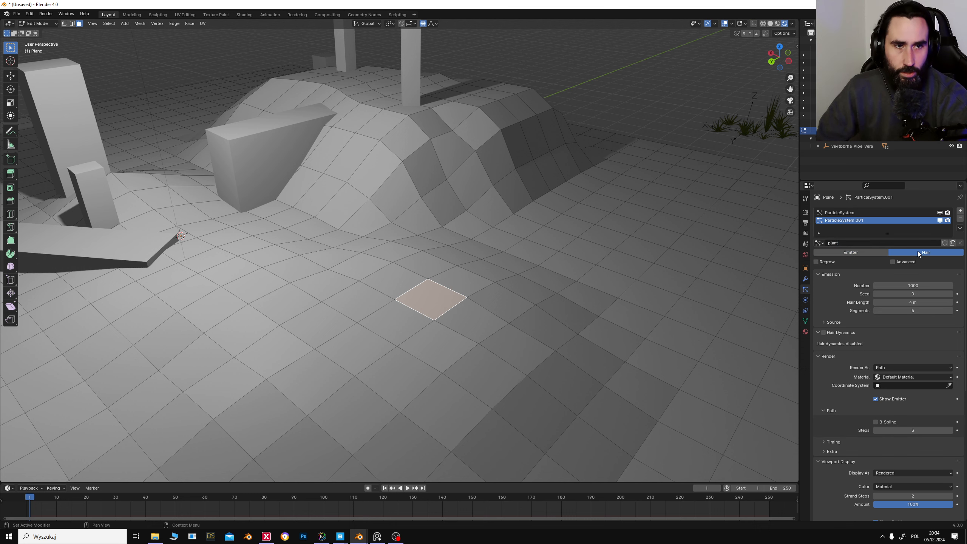
left_click(898, 262)
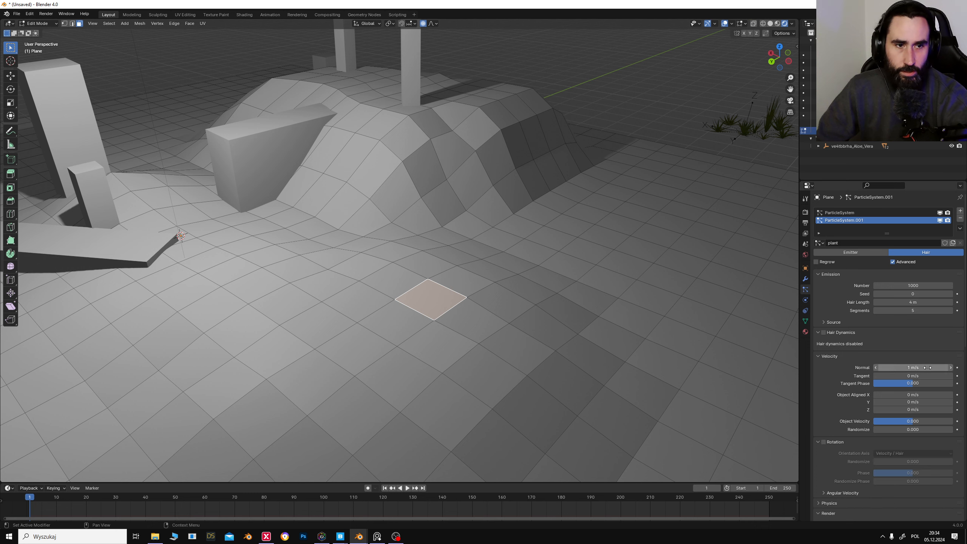
scroll(875, 321, "down", 5)
scroll(891, 364, "down", 2)
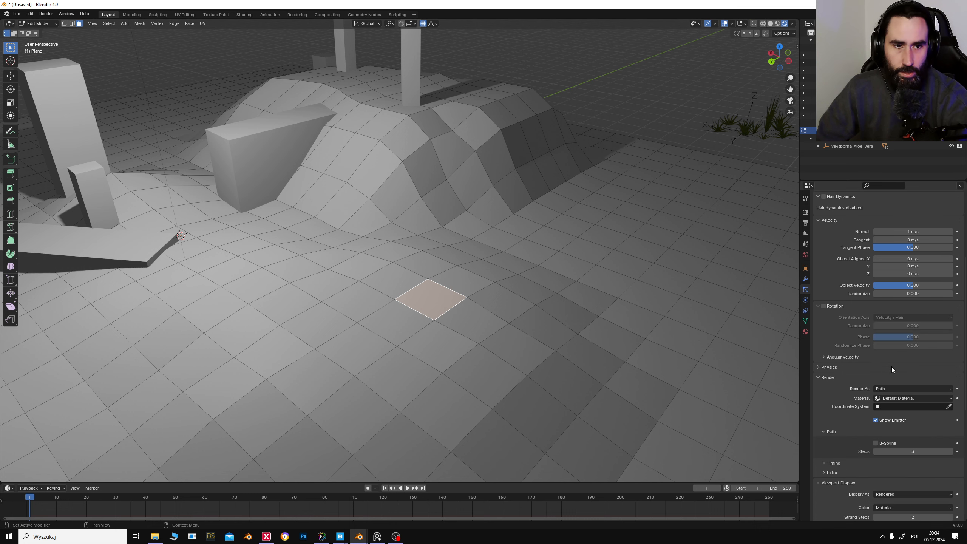
scroll(891, 366, "down", 6)
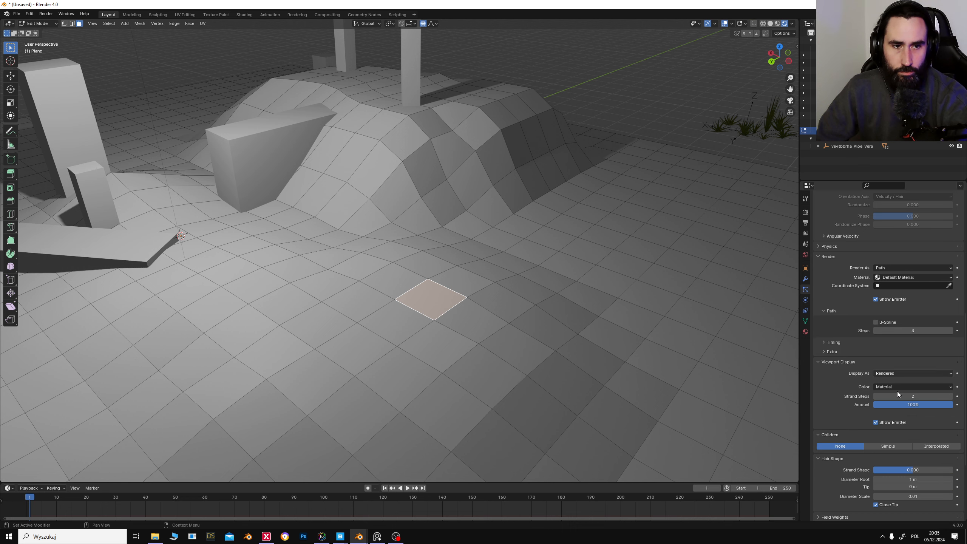
scroll(899, 430, "down", 6)
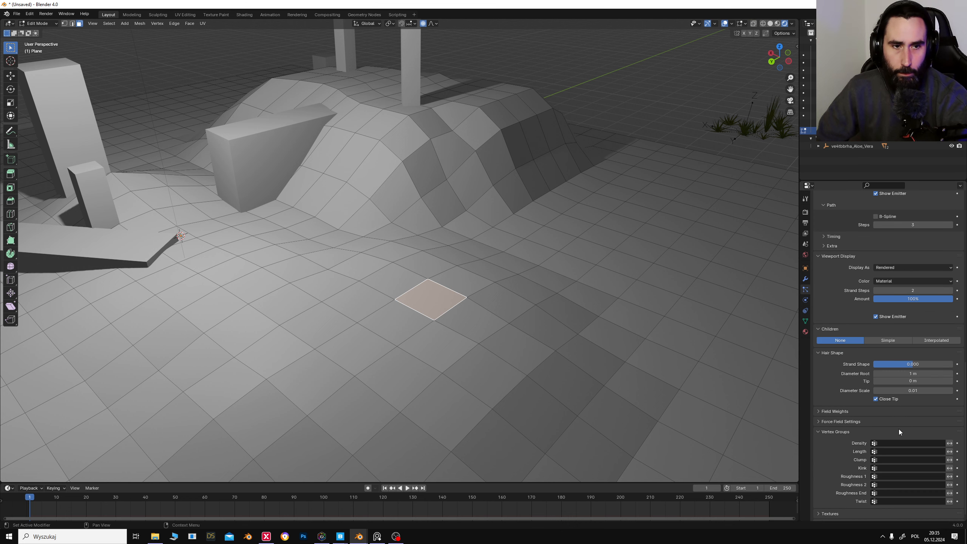
scroll(876, 350, "up", 5)
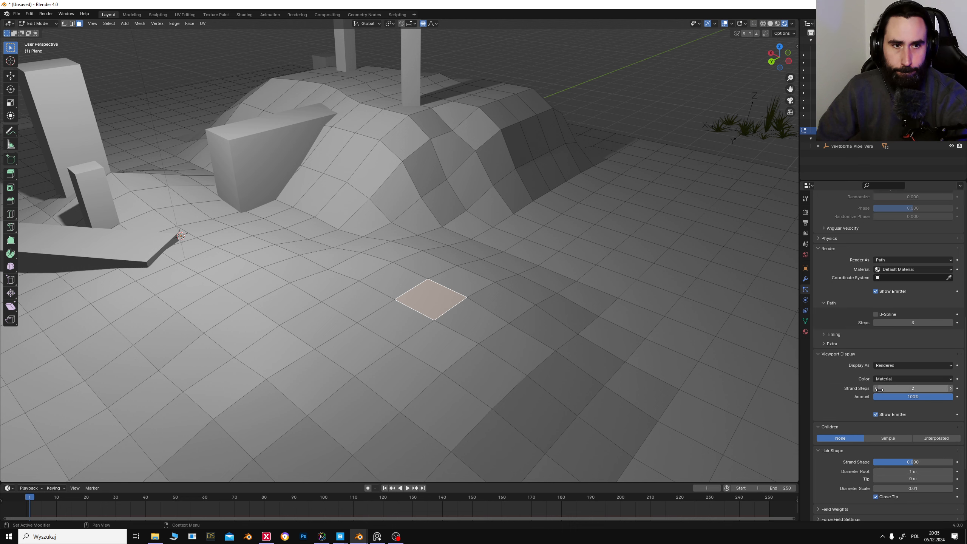
left_click(917, 261)
left_click(892, 293)
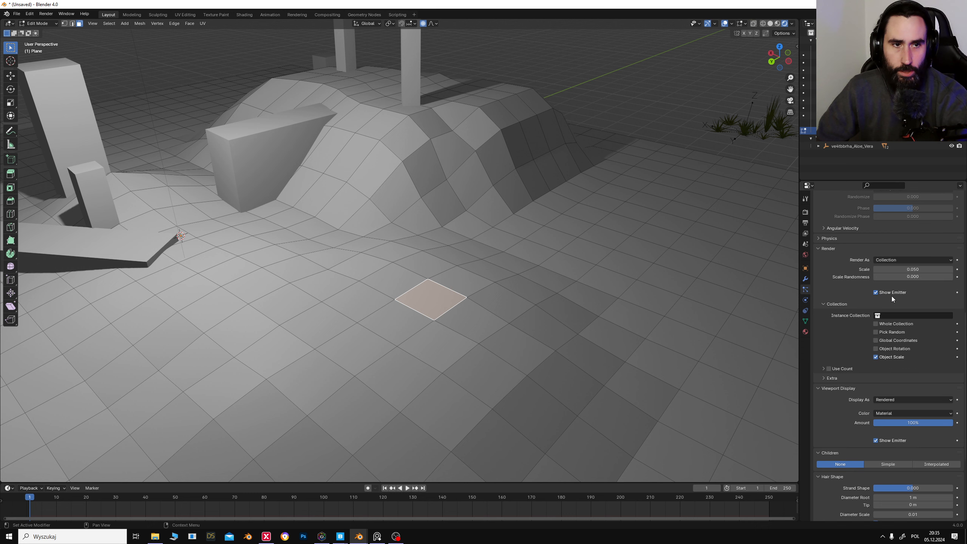
left_click(902, 318)
left_click(890, 334)
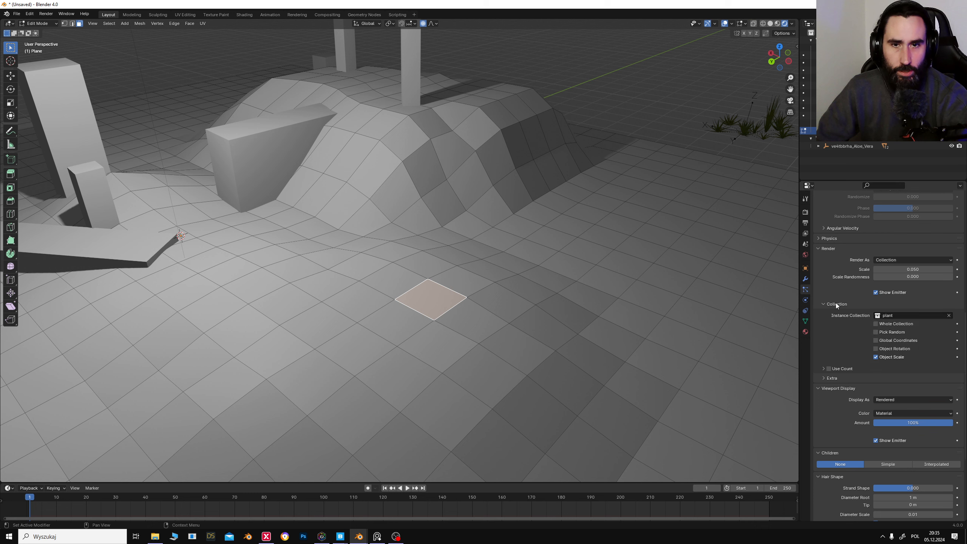
Step: Return to Object Mode and deselect the plane to inspect the scattered aloe plants on the terrain
left_click(43, 24)
left_click(43, 32)
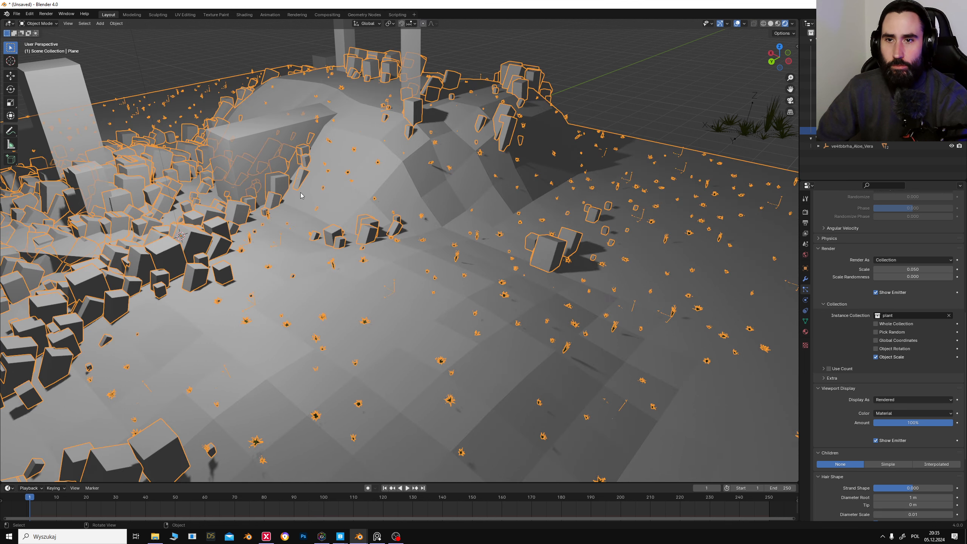
middle_click_drag(436, 240, 375, 224)
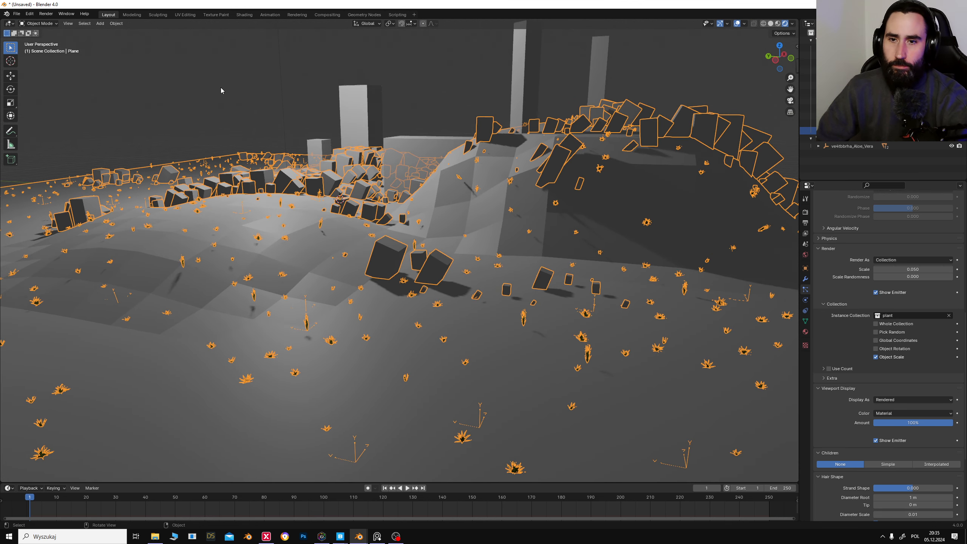
left_click(221, 91)
middle_click_drag(369, 265, 394, 296)
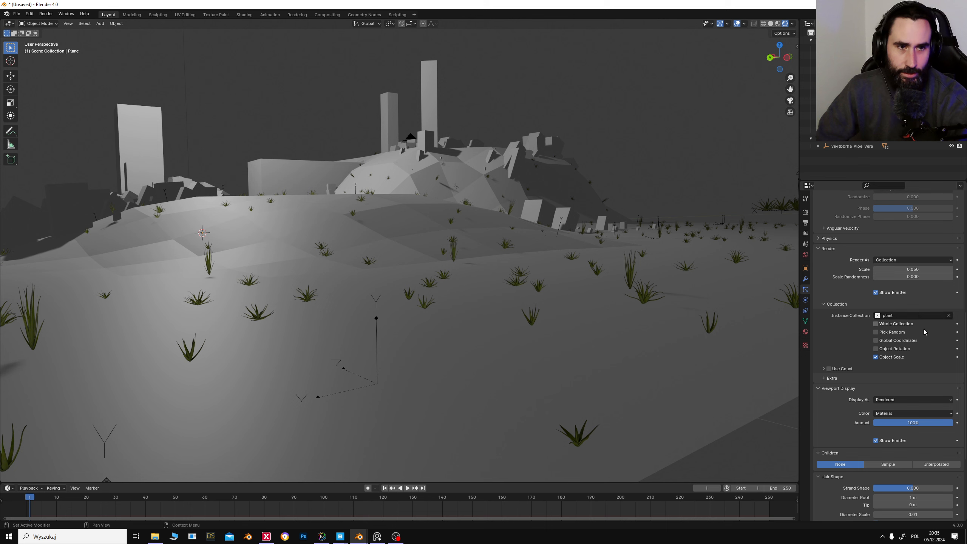
Step: Increase the hair length of the plant particle system to 9.99 m to enlarge the scattered aloe plants
scroll(925, 331, "up", 10)
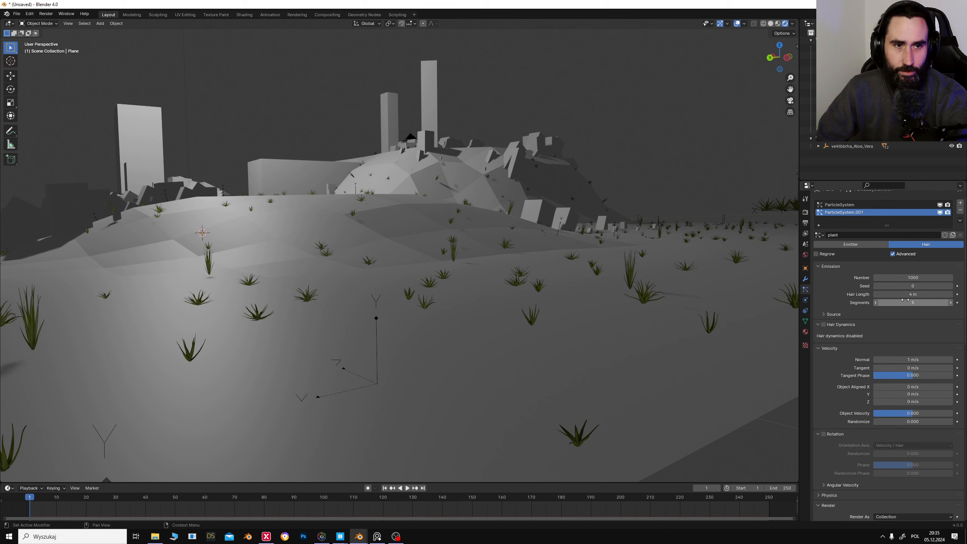
left_click_drag(913, 294, 956, 294)
middle_click_drag(405, 282, 487, 131)
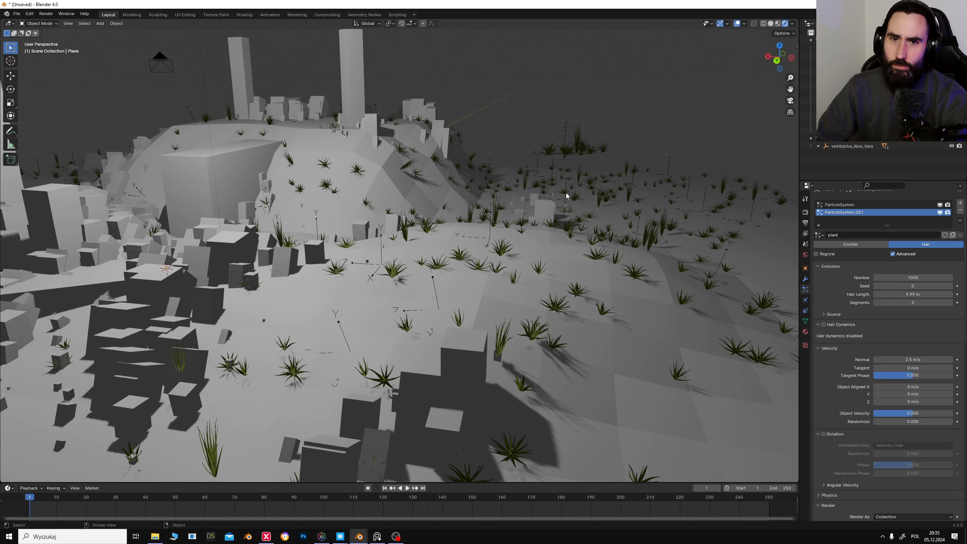
Step: Examine the size and distribution of the scattered aloe plants from ground level and from above
middle_click_drag(566, 196, 566, 224)
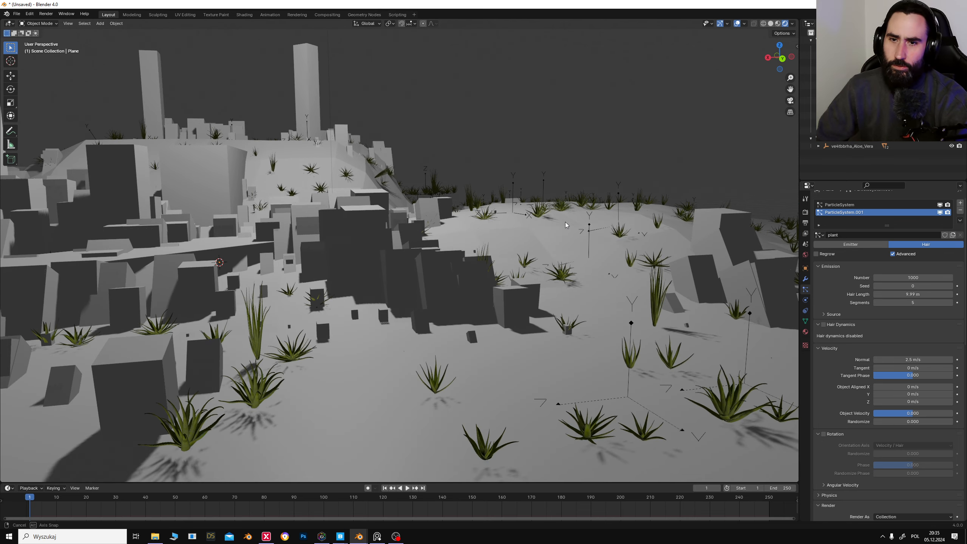
key("a")
middle_click_drag(367, 339, 369, 337)
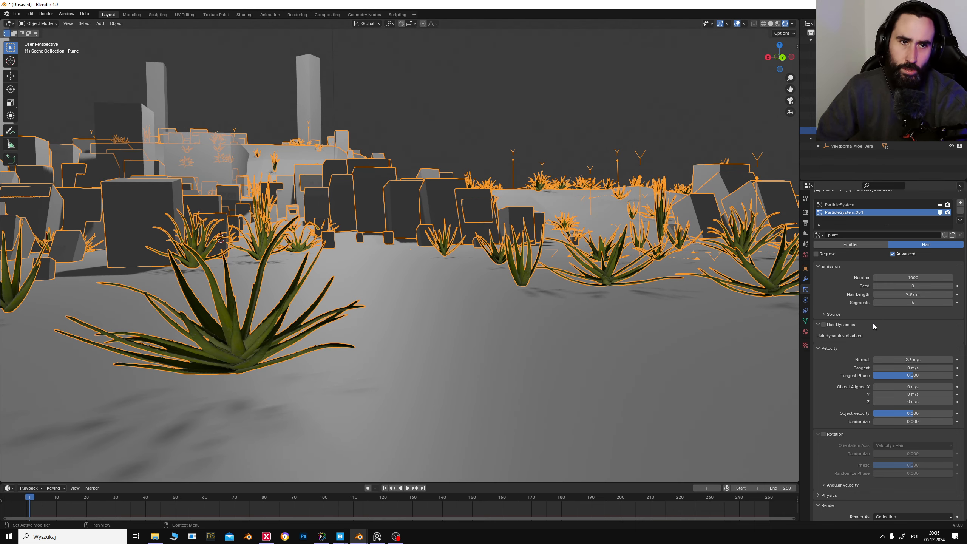
scroll(845, 327, "down", 8)
scroll(569, 304, "down", 6)
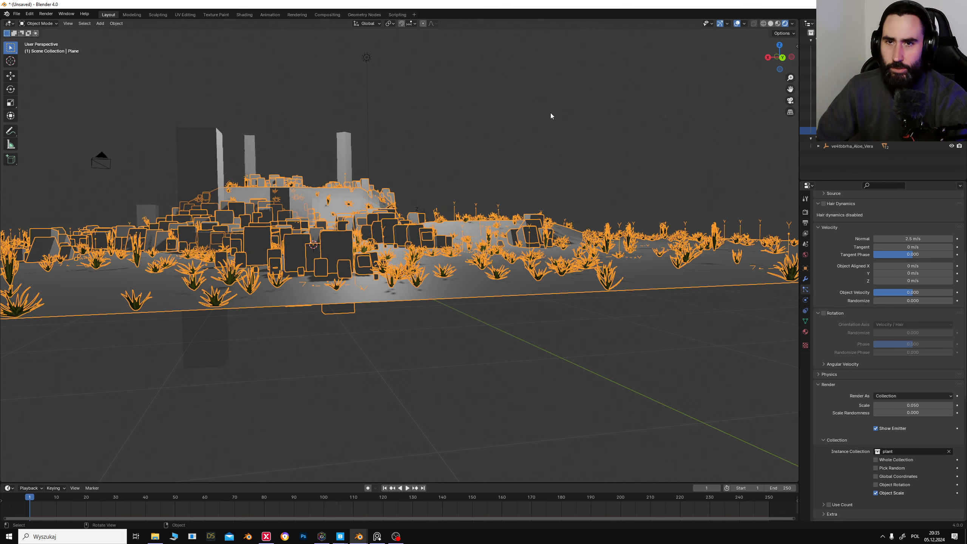
left_click(621, 172)
middle_click_drag(621, 172, 569, 194)
scroll(496, 256, "up", 4)
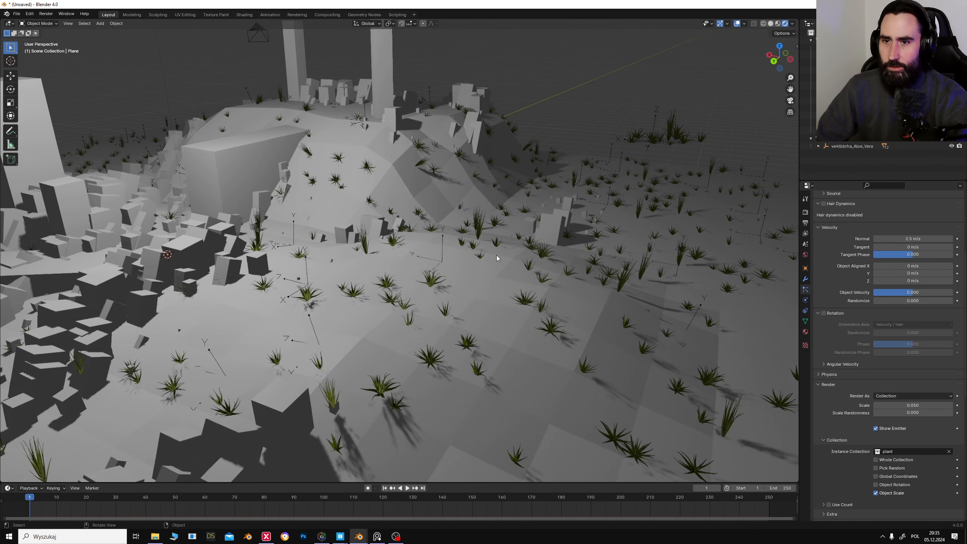
Step: Select the Plane emitter in the scene and assign the vertex group Group to its plant particle system's Density
middle_click_drag(497, 255, 606, 235)
scroll(605, 235, "up", 3)
key("a")
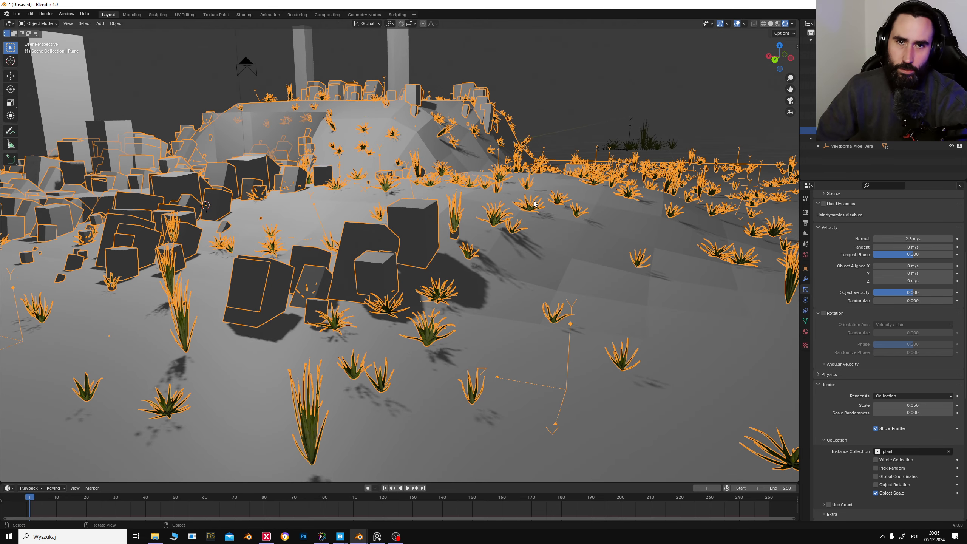
scroll(619, 226, "up", 2)
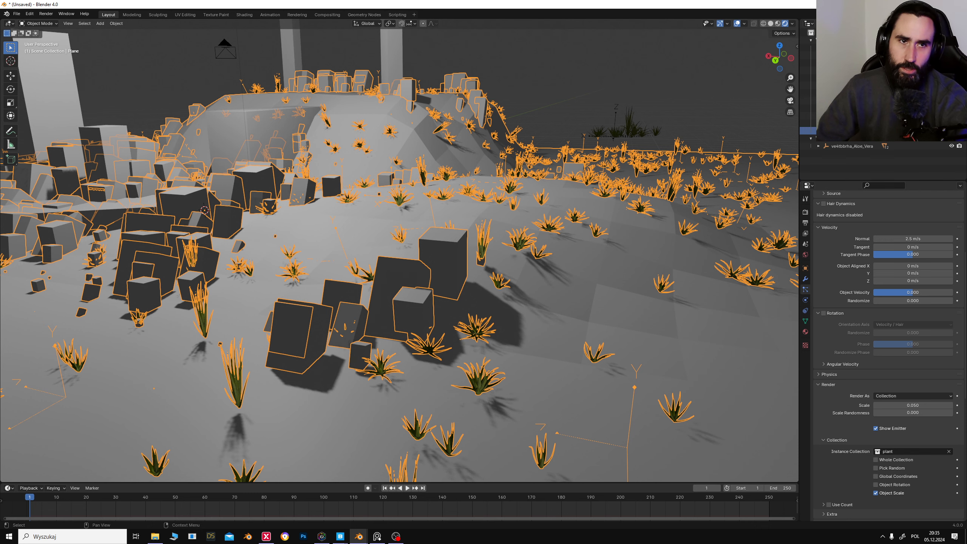
left_click(830, 138)
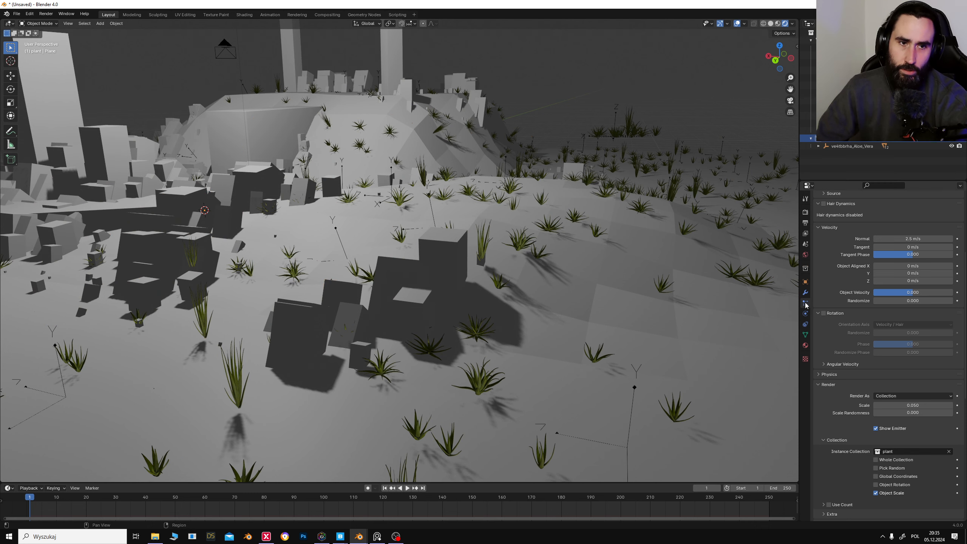
scroll(911, 379, "down", 15)
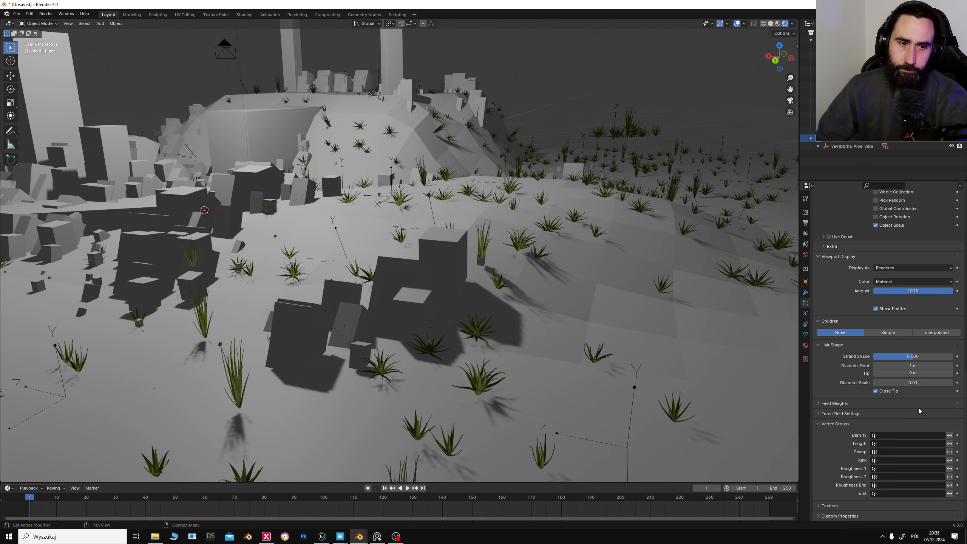
scroll(828, 373, "up", 1)
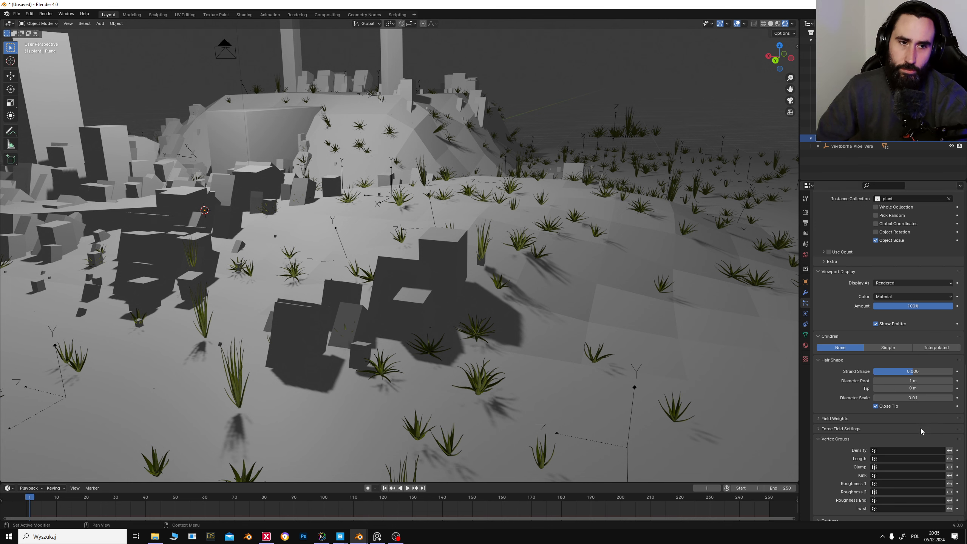
left_click(903, 451)
left_click(890, 370)
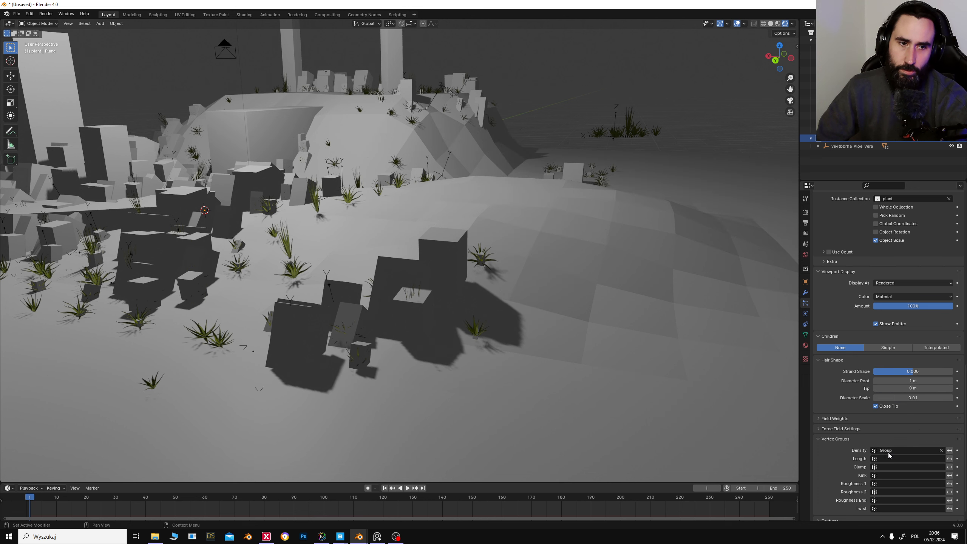
Step: Assign the vertex group Group to the plant particle system's Length and inspect the plants among the blocks
left_click(900, 466)
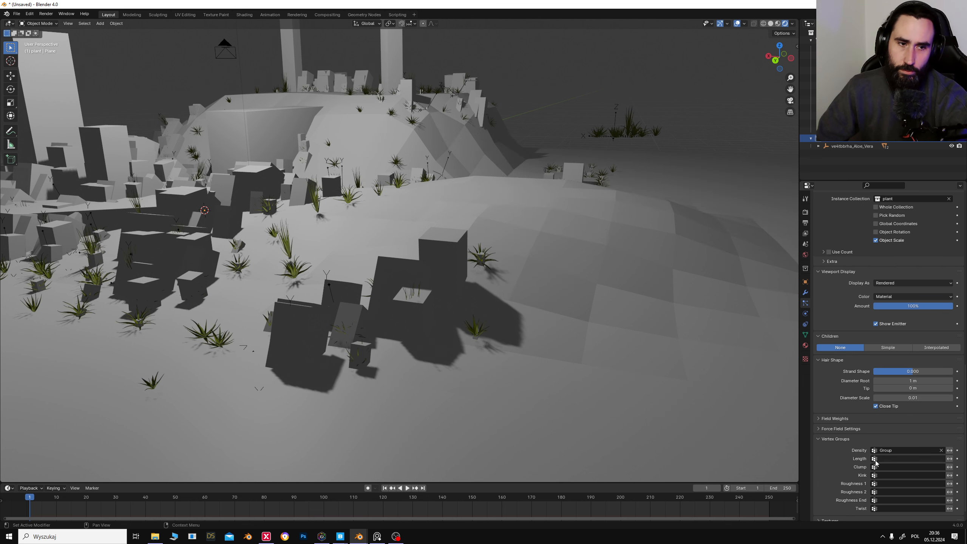
left_click(890, 458)
left_click(879, 381)
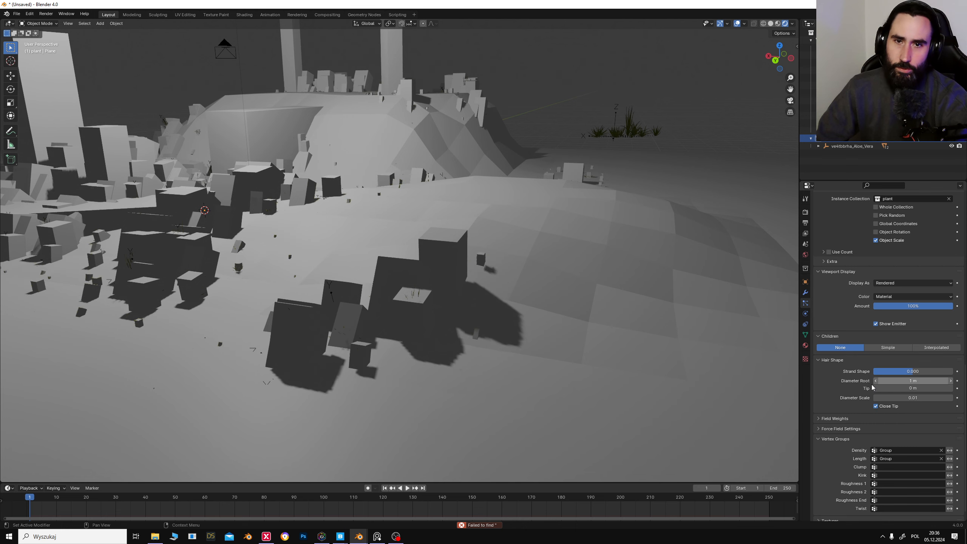
middle_click_drag(455, 251, 506, 248)
scroll(453, 255, "up", 5)
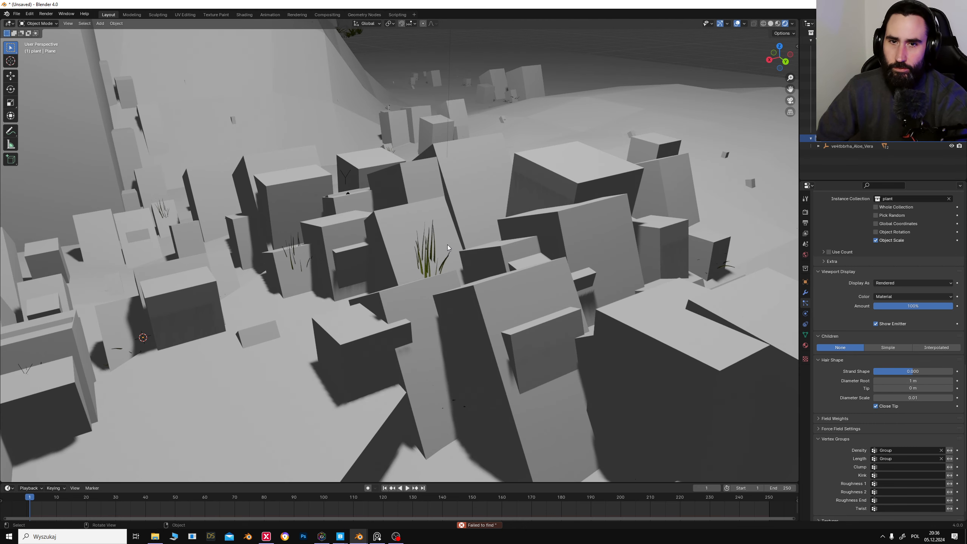
Step: Clear the Density and Length vertex groups from the plant particle system and check the plants across the terrain
left_click(941, 451)
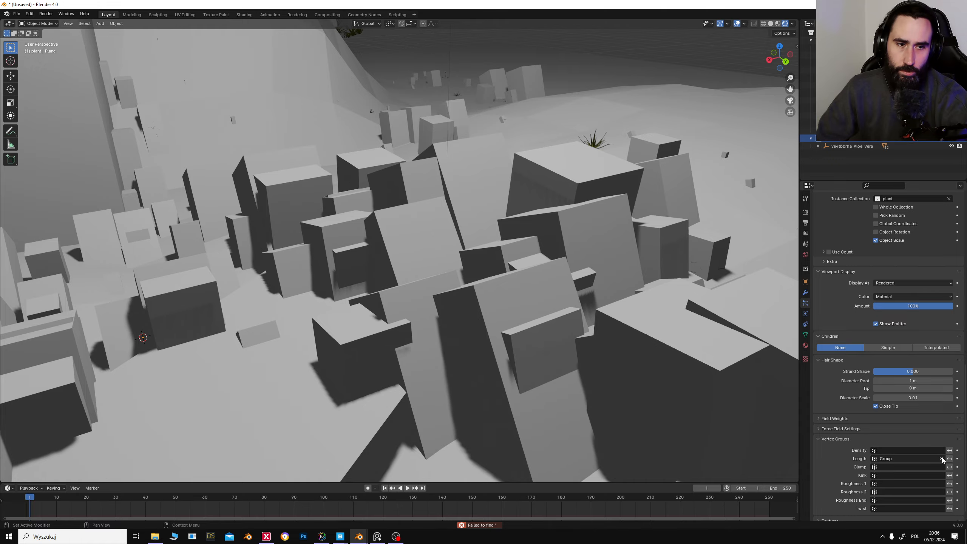
left_click(941, 459)
middle_click_drag(603, 225, 525, 202)
scroll(539, 199, "down", 5)
scroll(540, 199, "down", 3)
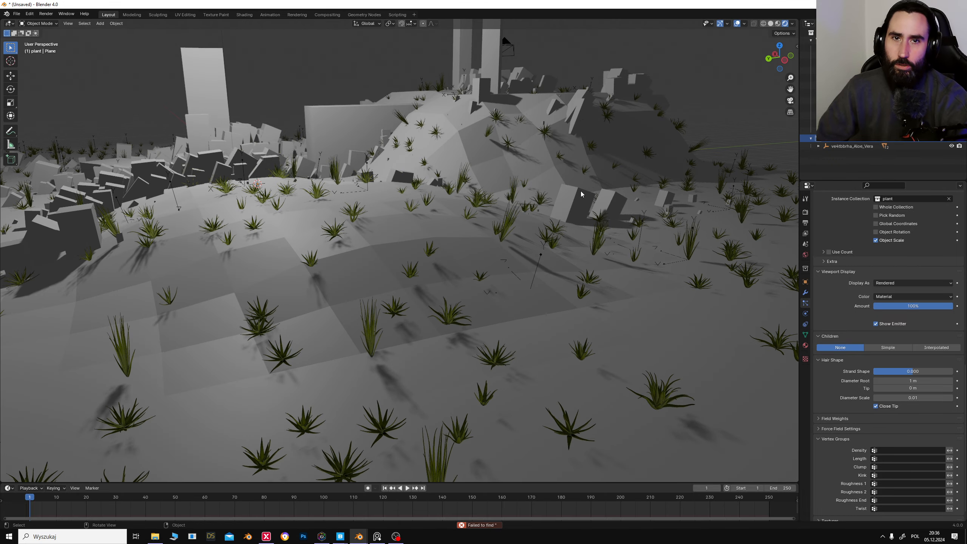
middle_click_drag(581, 190, 183, 11)
left_click(16, 14)
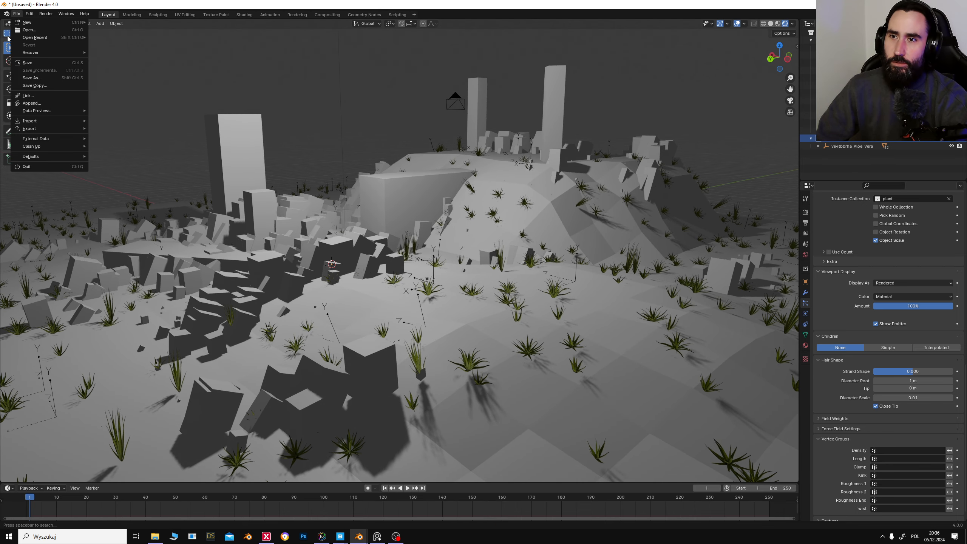
left_click(65, 78)
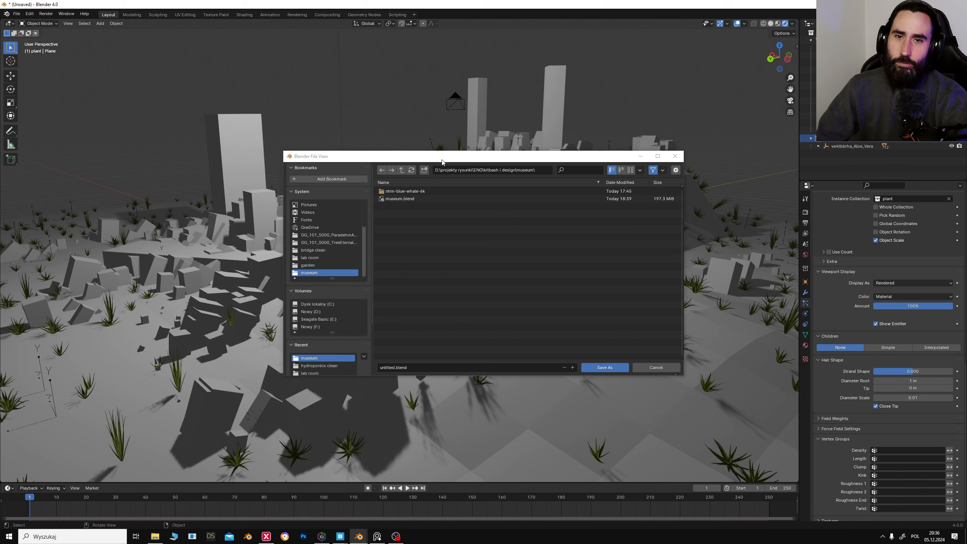
left_click_drag(442, 162, 337, 154)
left_click(570, 148)
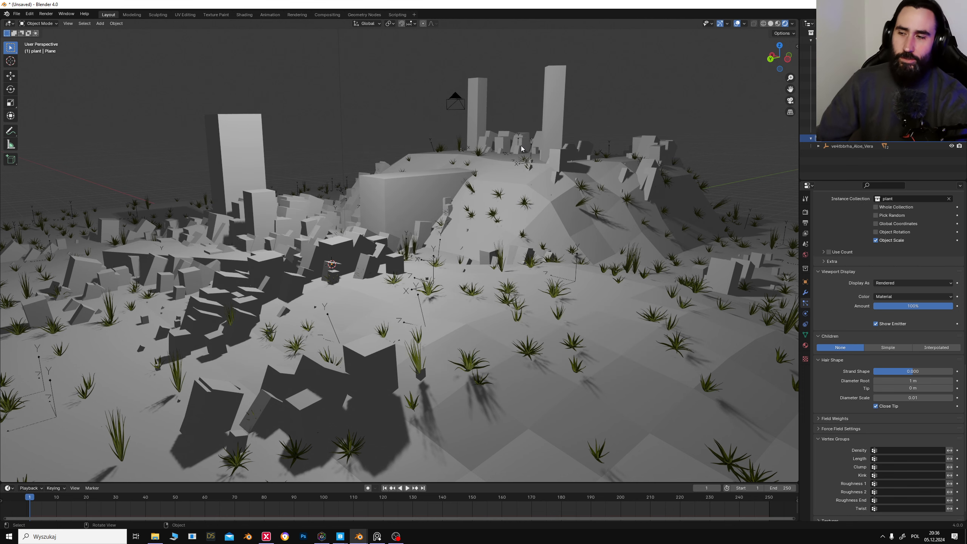